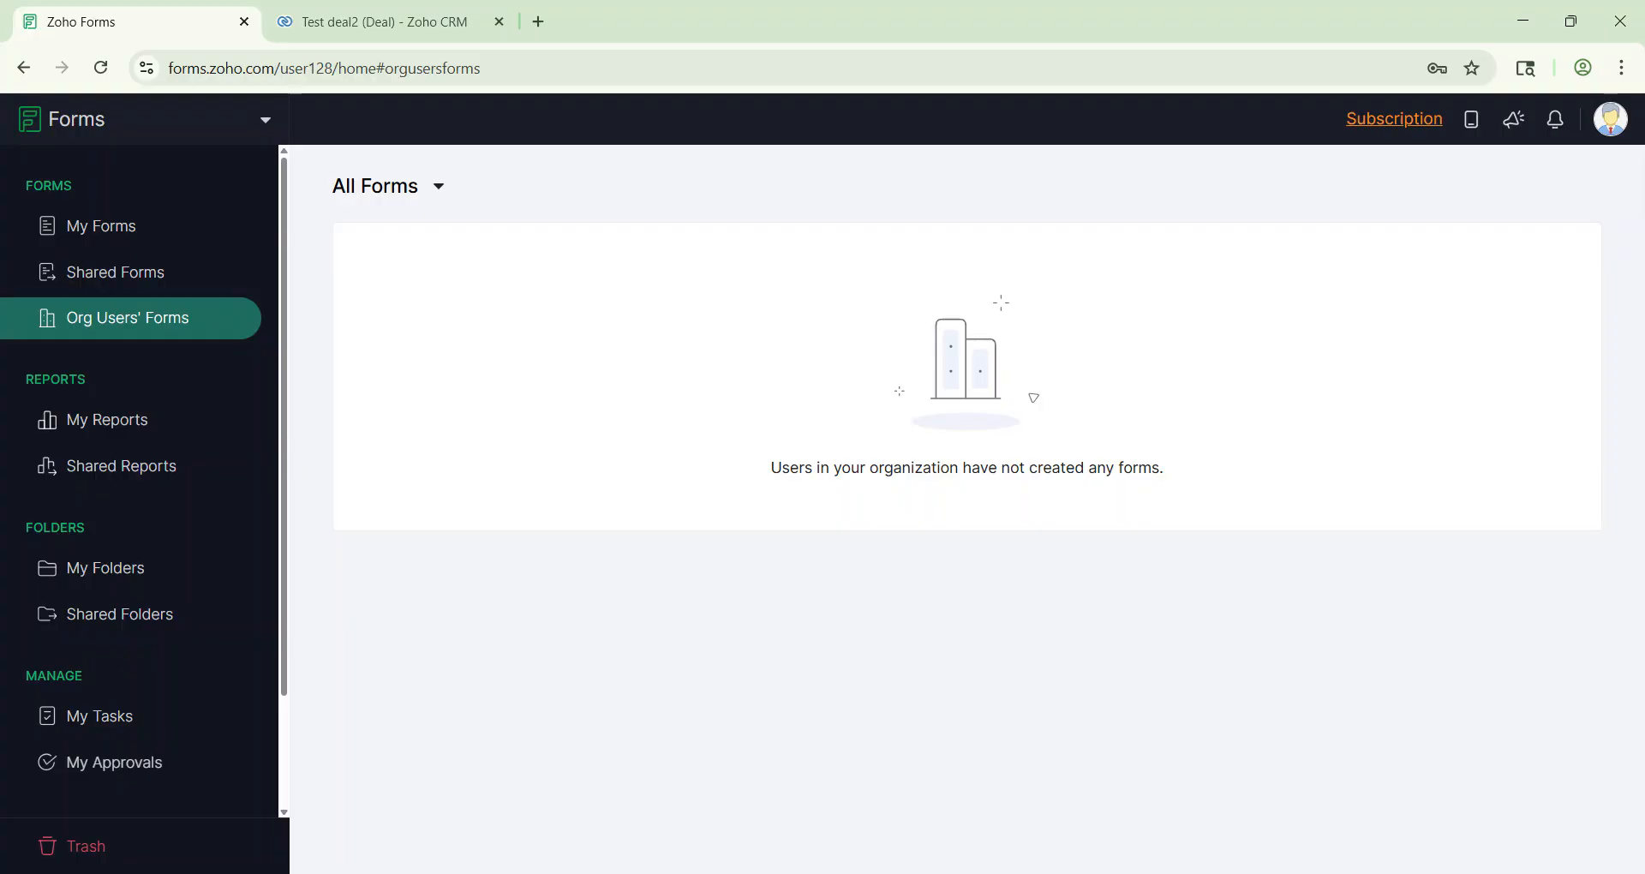
# Step: Switch to the Test deal2 deal record in Zoho CRM
pyautogui.click(397, 10)
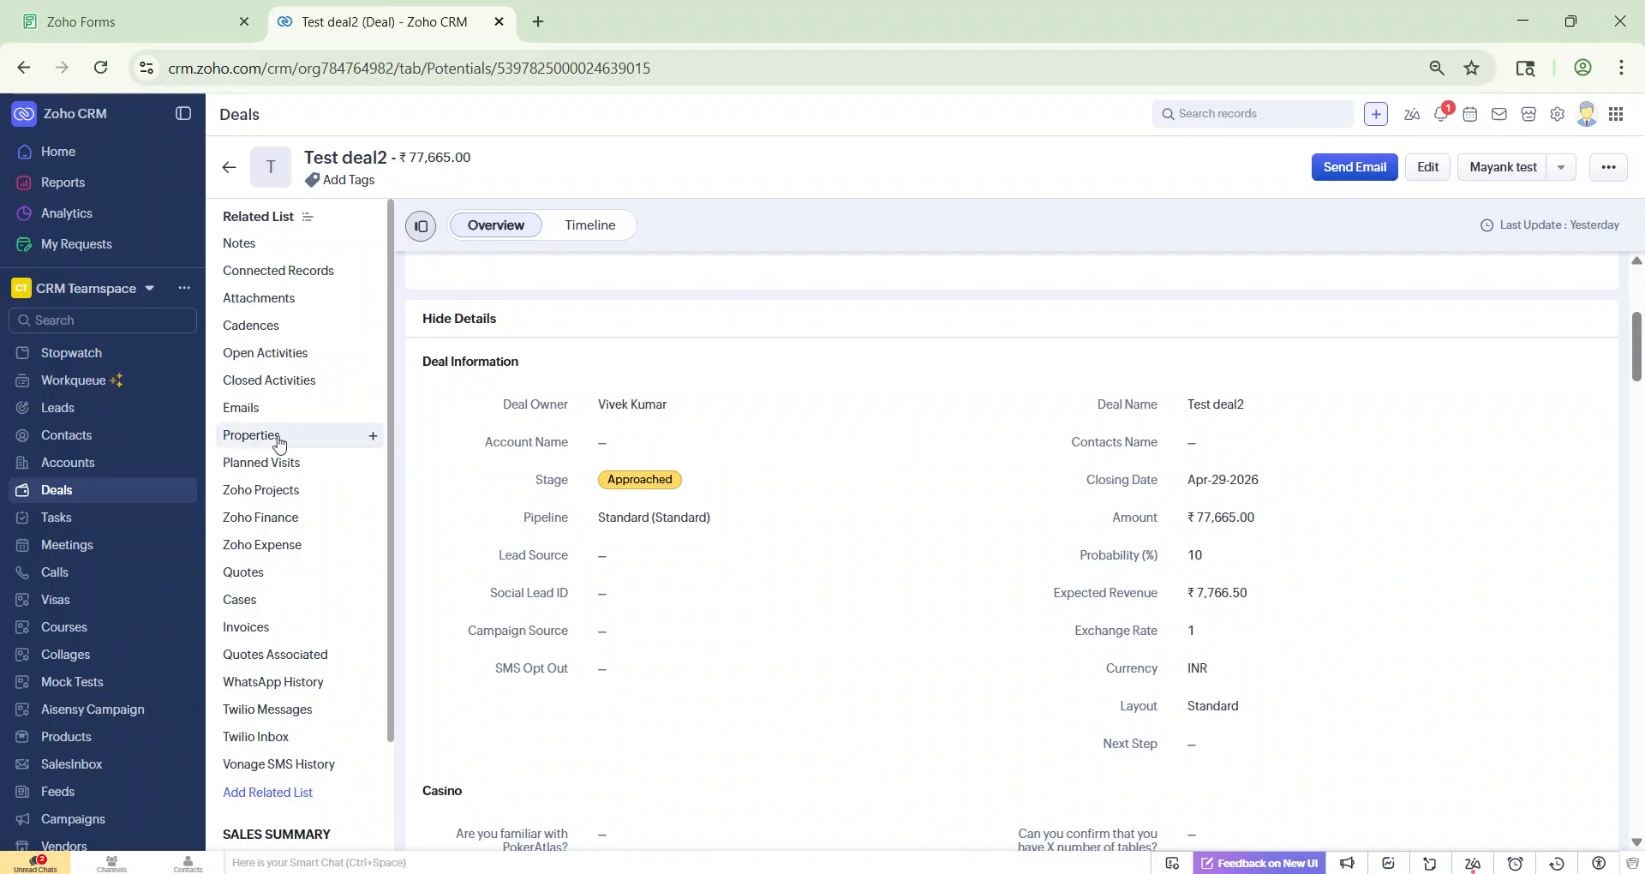
# Step: Review the deal's empty Properties list and a new-property form, cancel it, and return to Zoho Forms
pyautogui.click(251, 435)
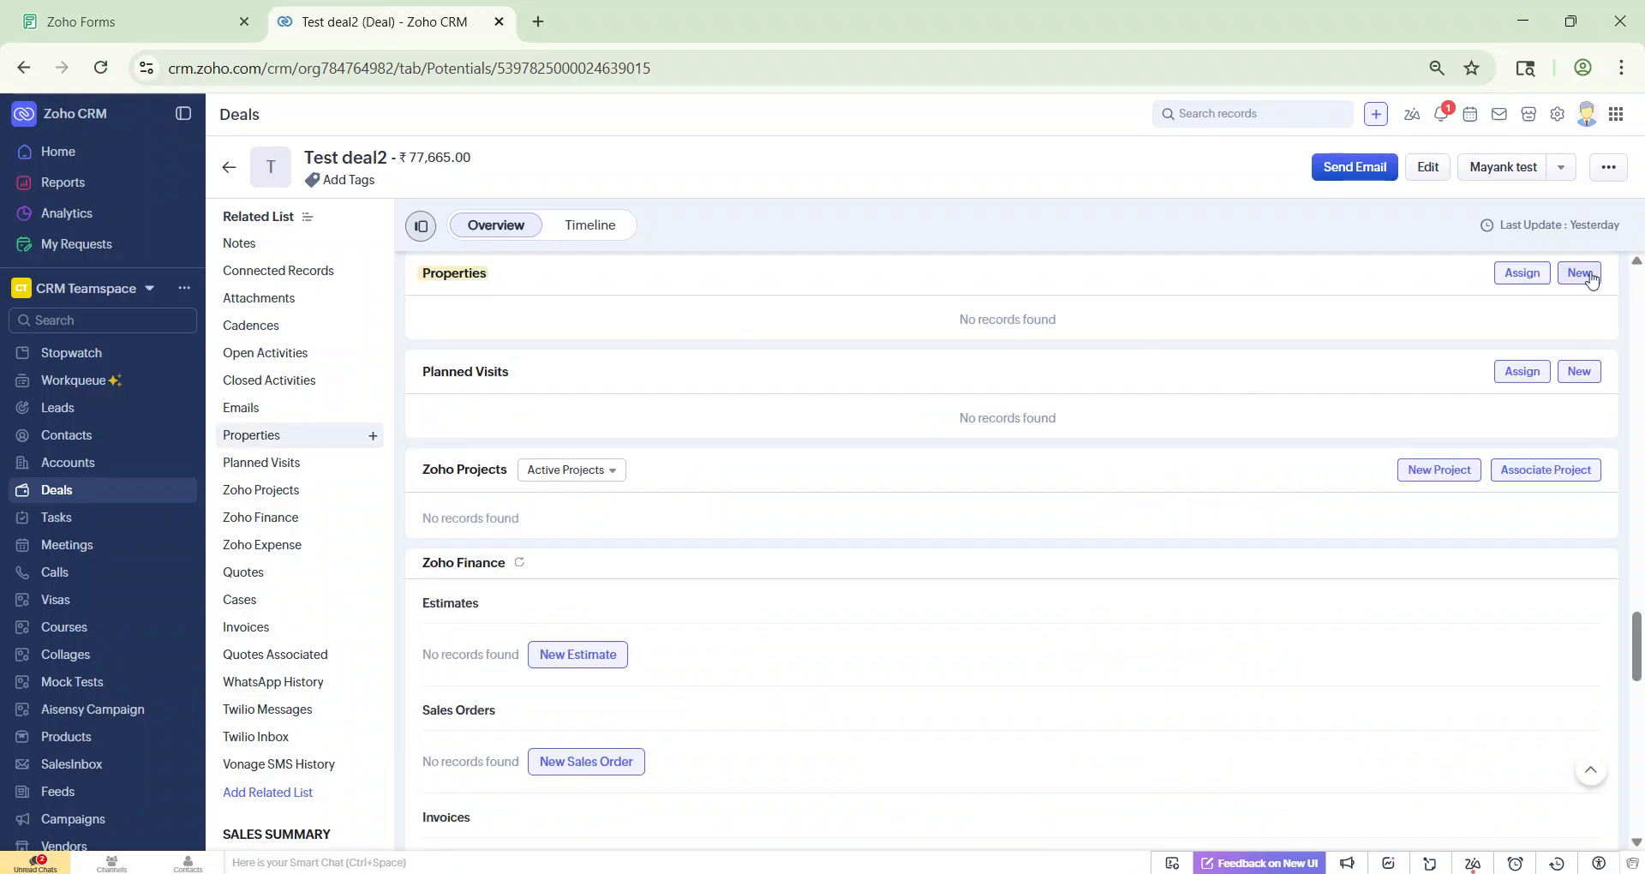
pyautogui.scroll(3, 859, 366)
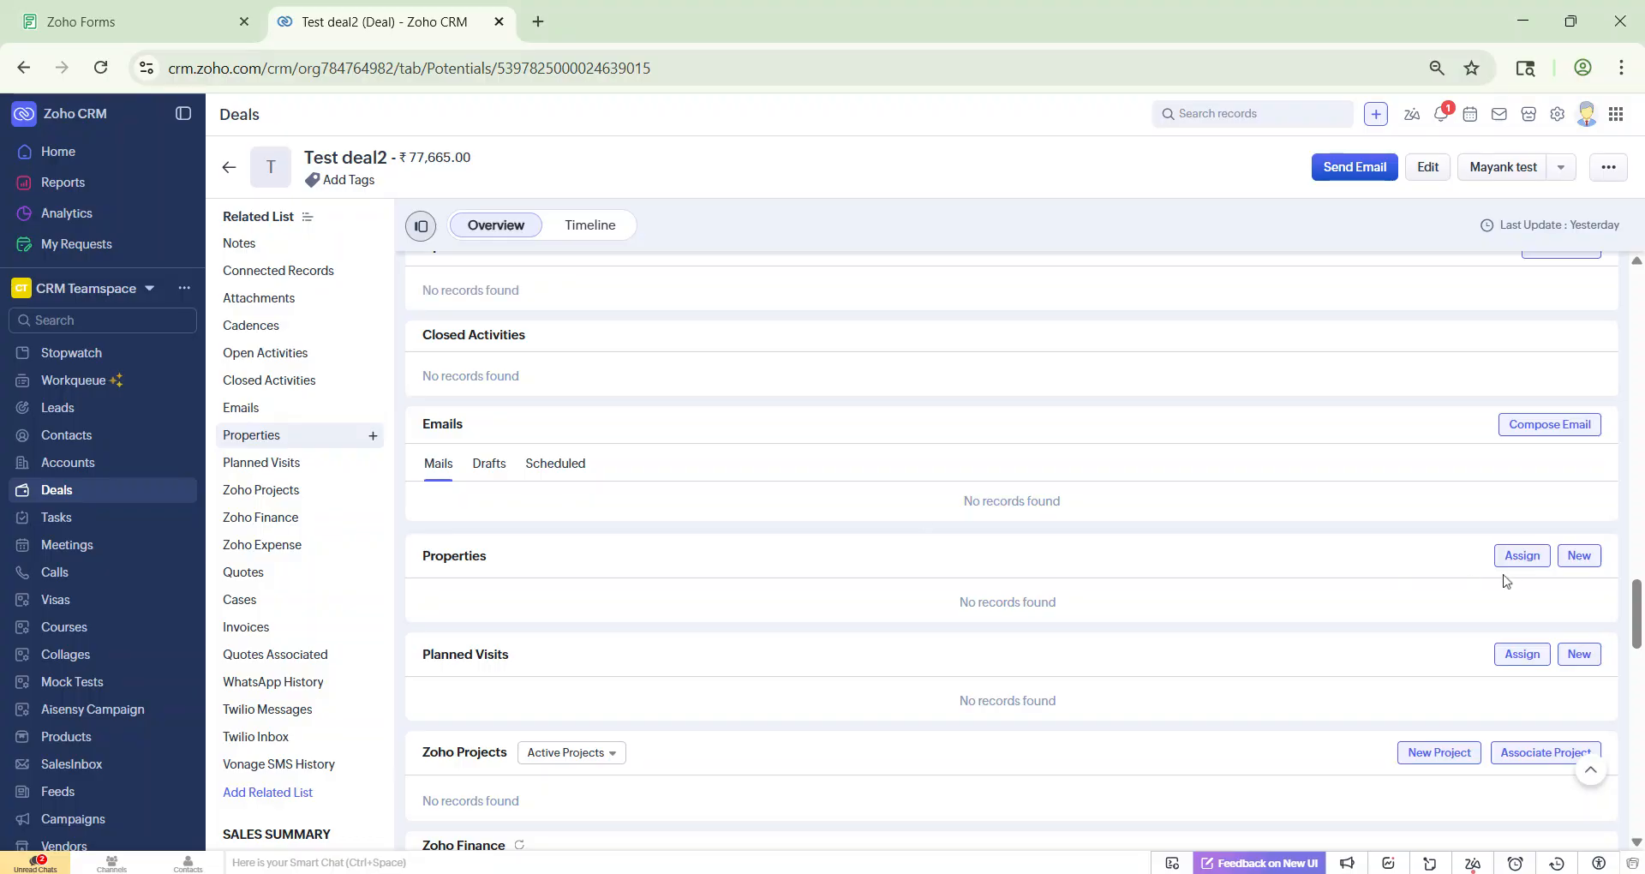
pyautogui.click(1580, 558)
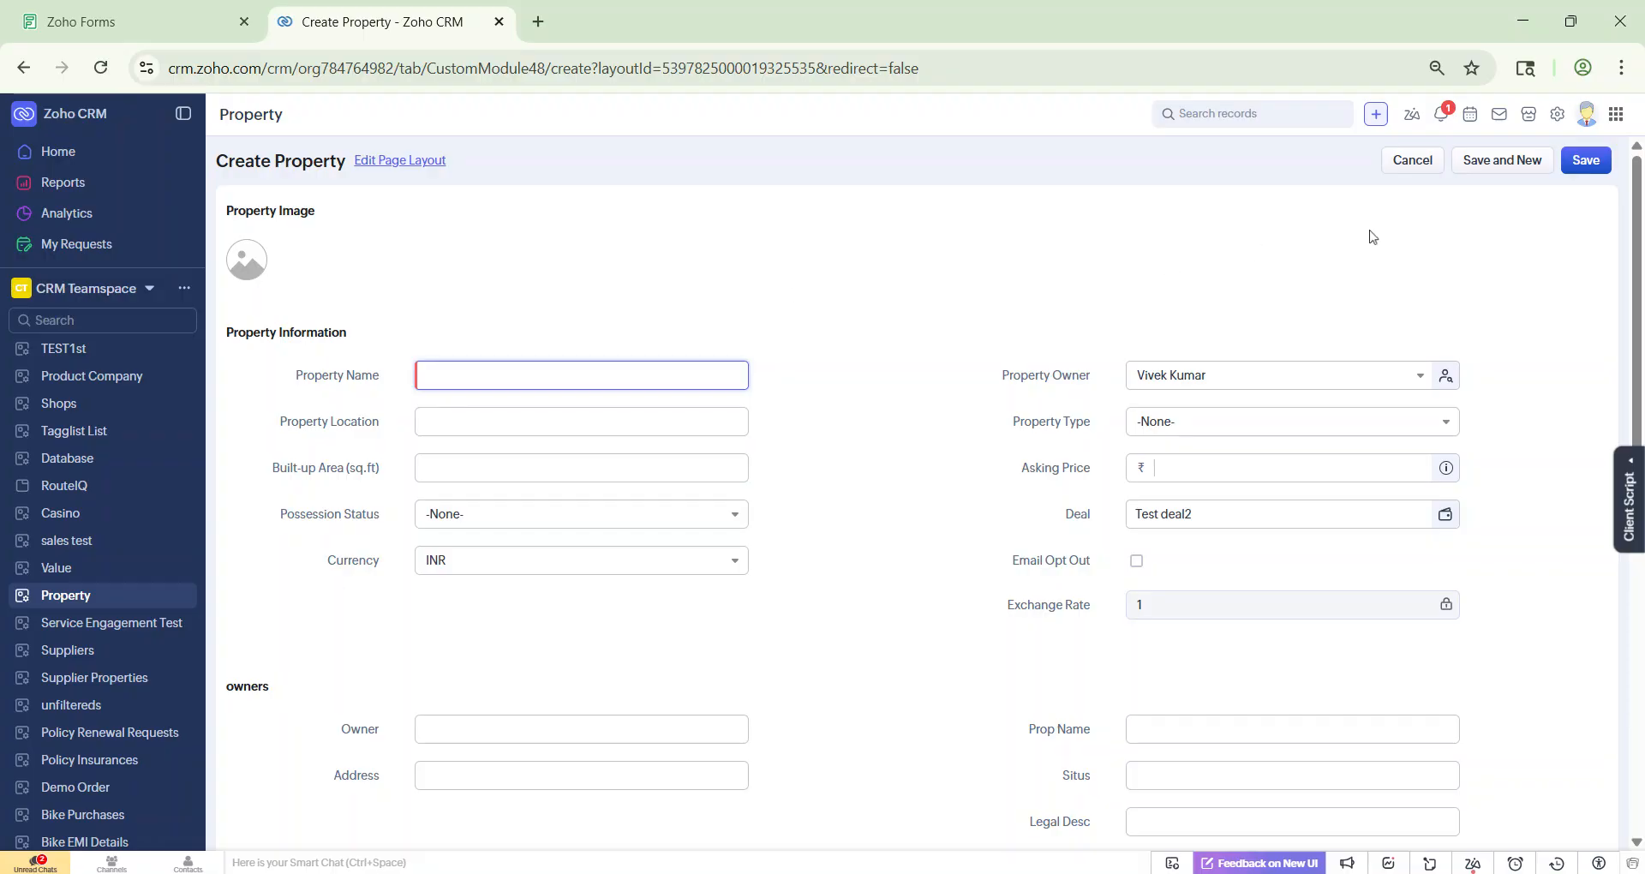
pyautogui.click(1402, 166)
pyautogui.click(206, 23)
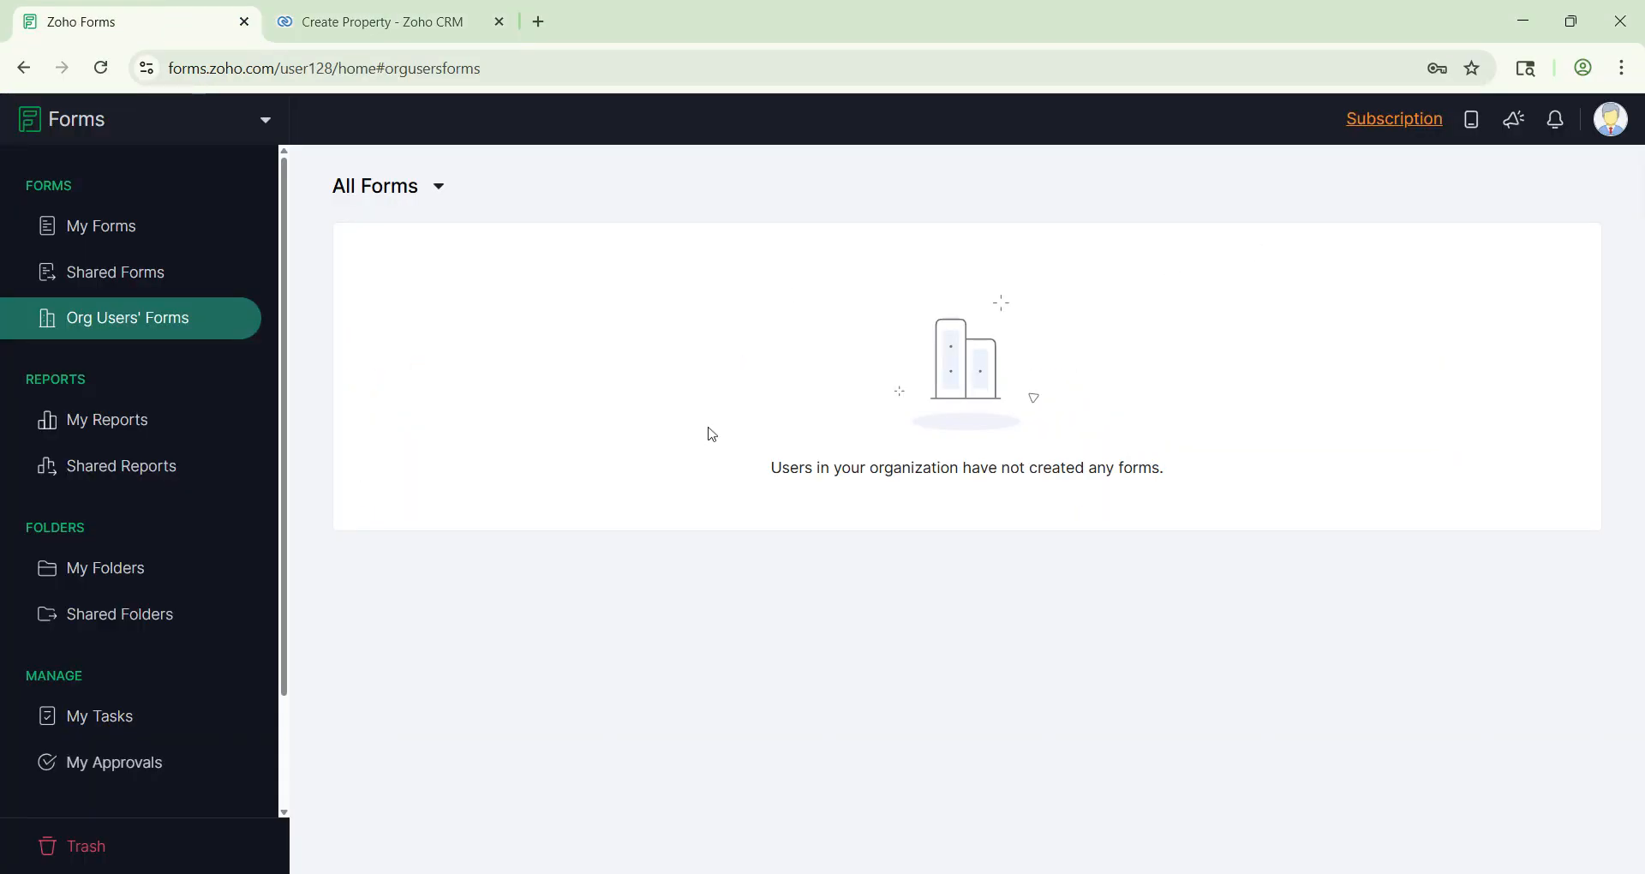
# Step: Create a blank Standard form named 'Property listing' from My Forms
pyautogui.click(86, 229)
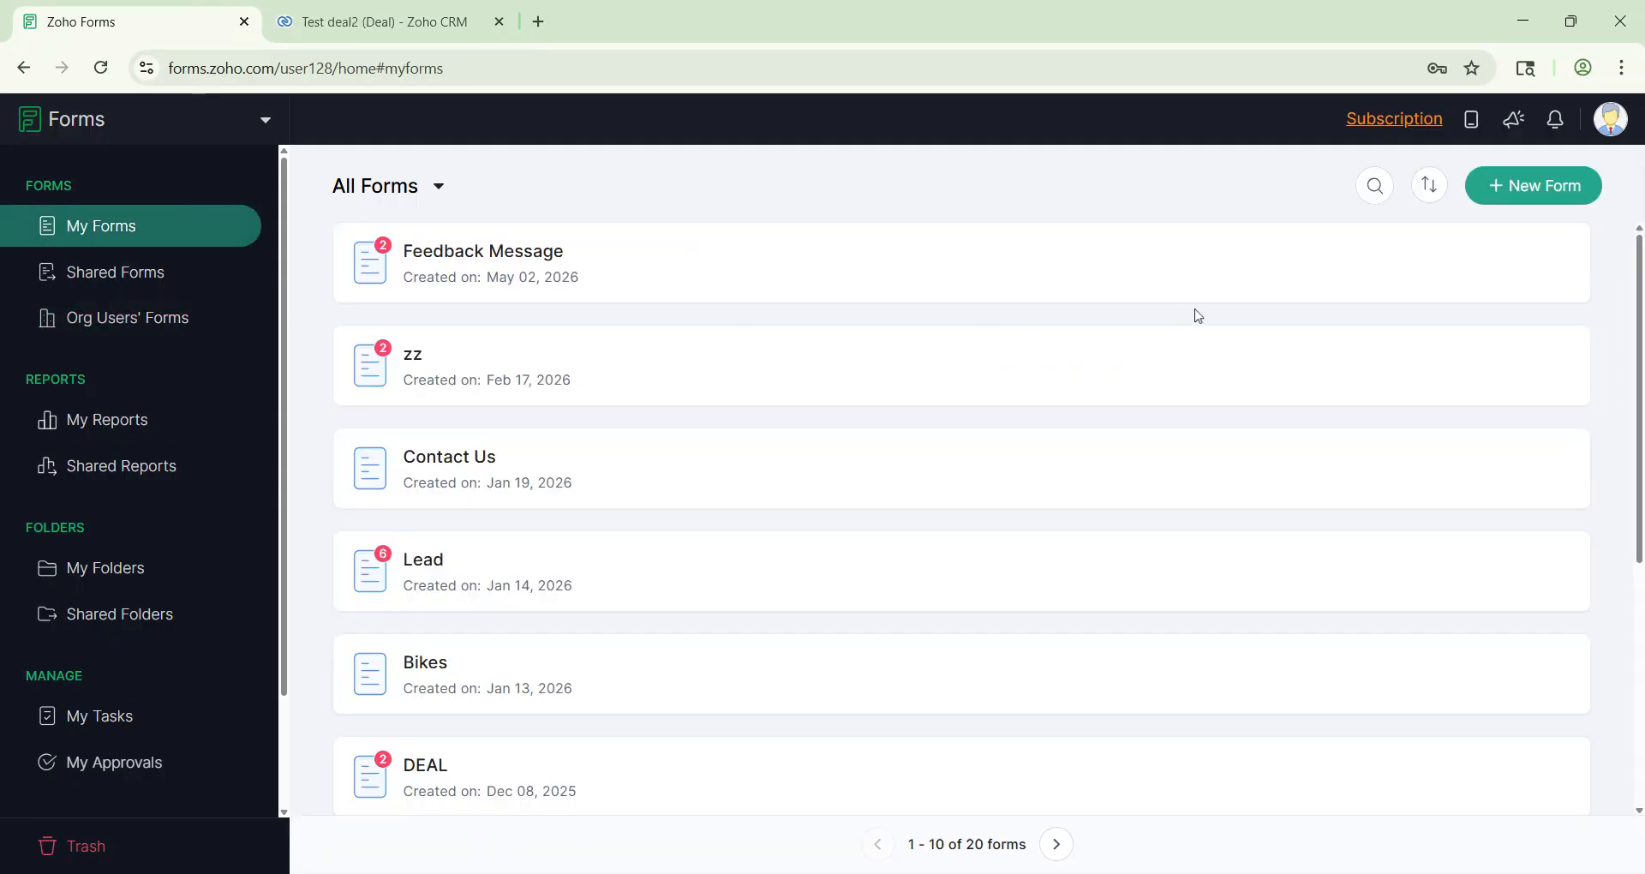
pyautogui.click(1527, 187)
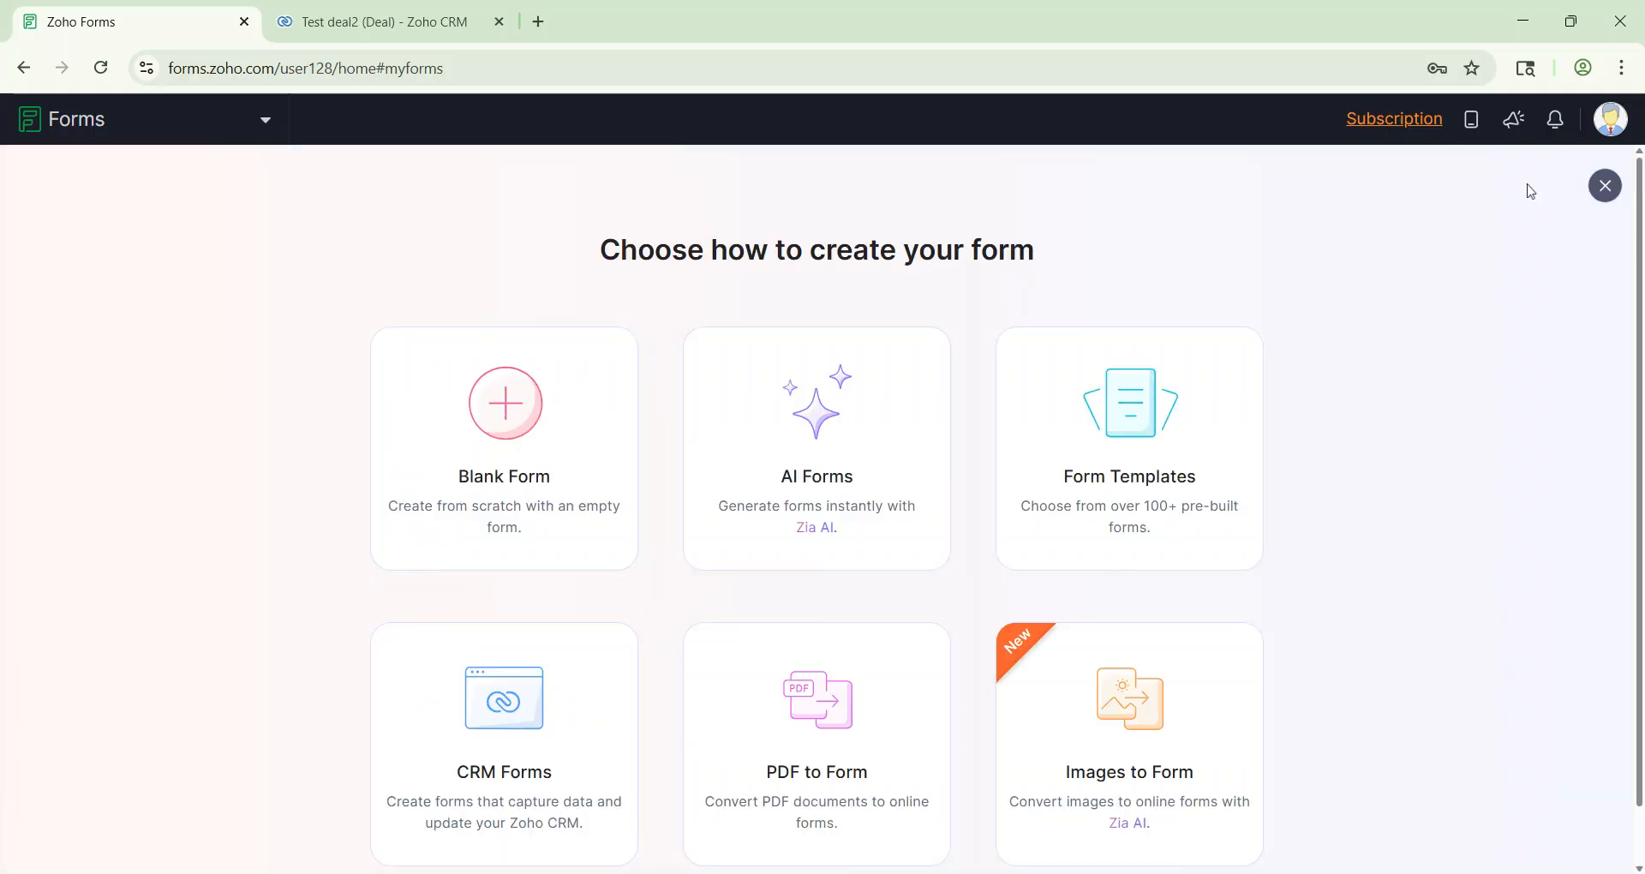
pyautogui.click(545, 436)
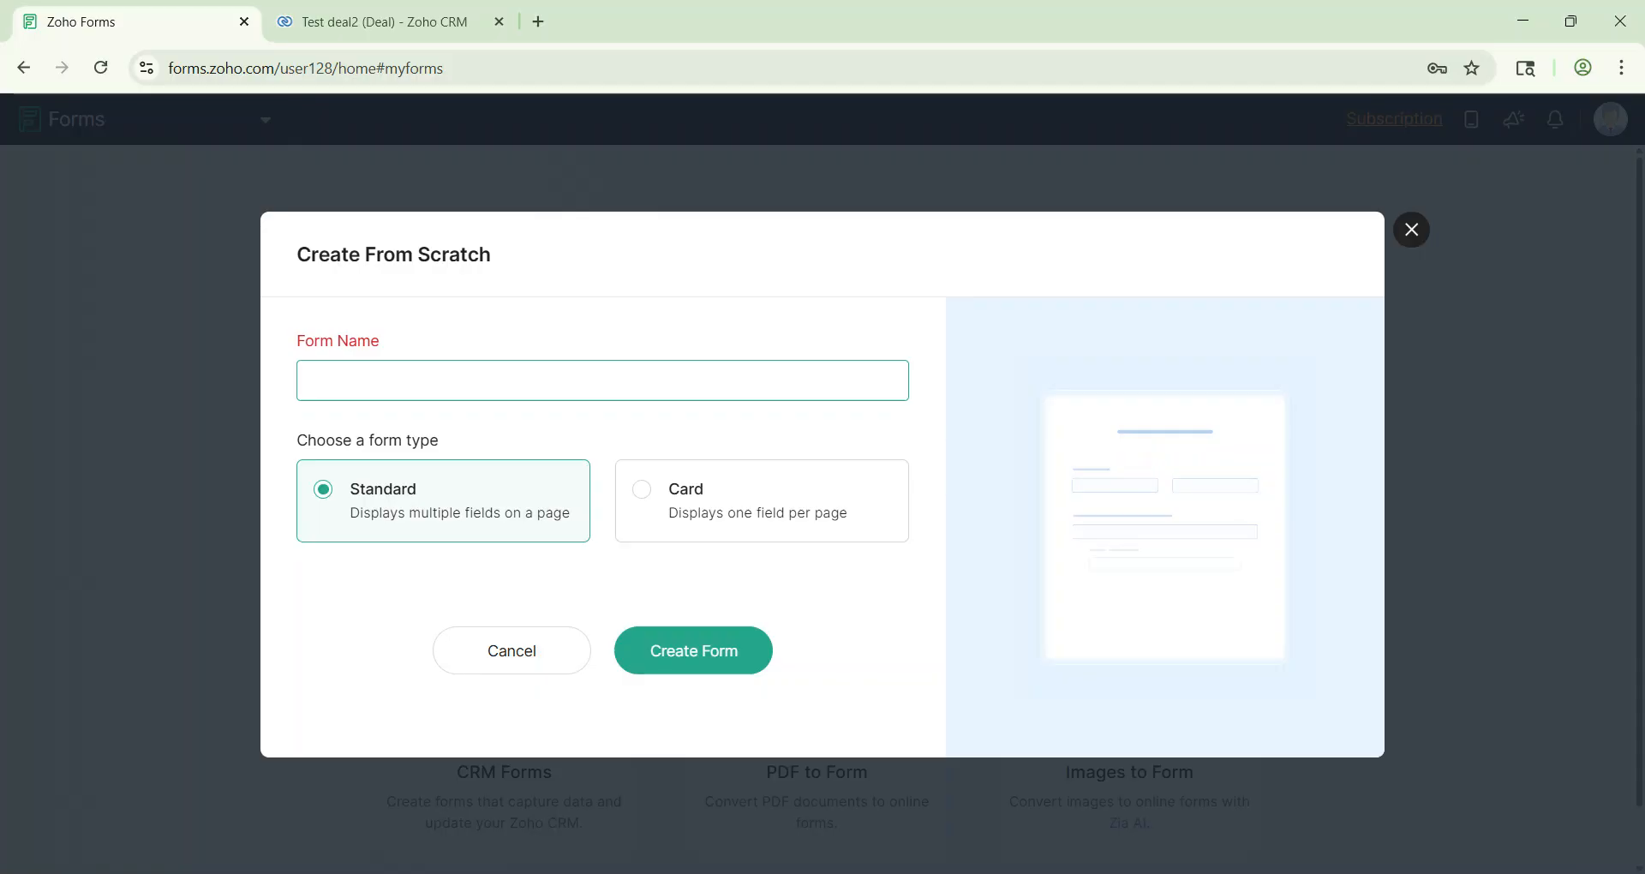
pyautogui.write('Property listing')
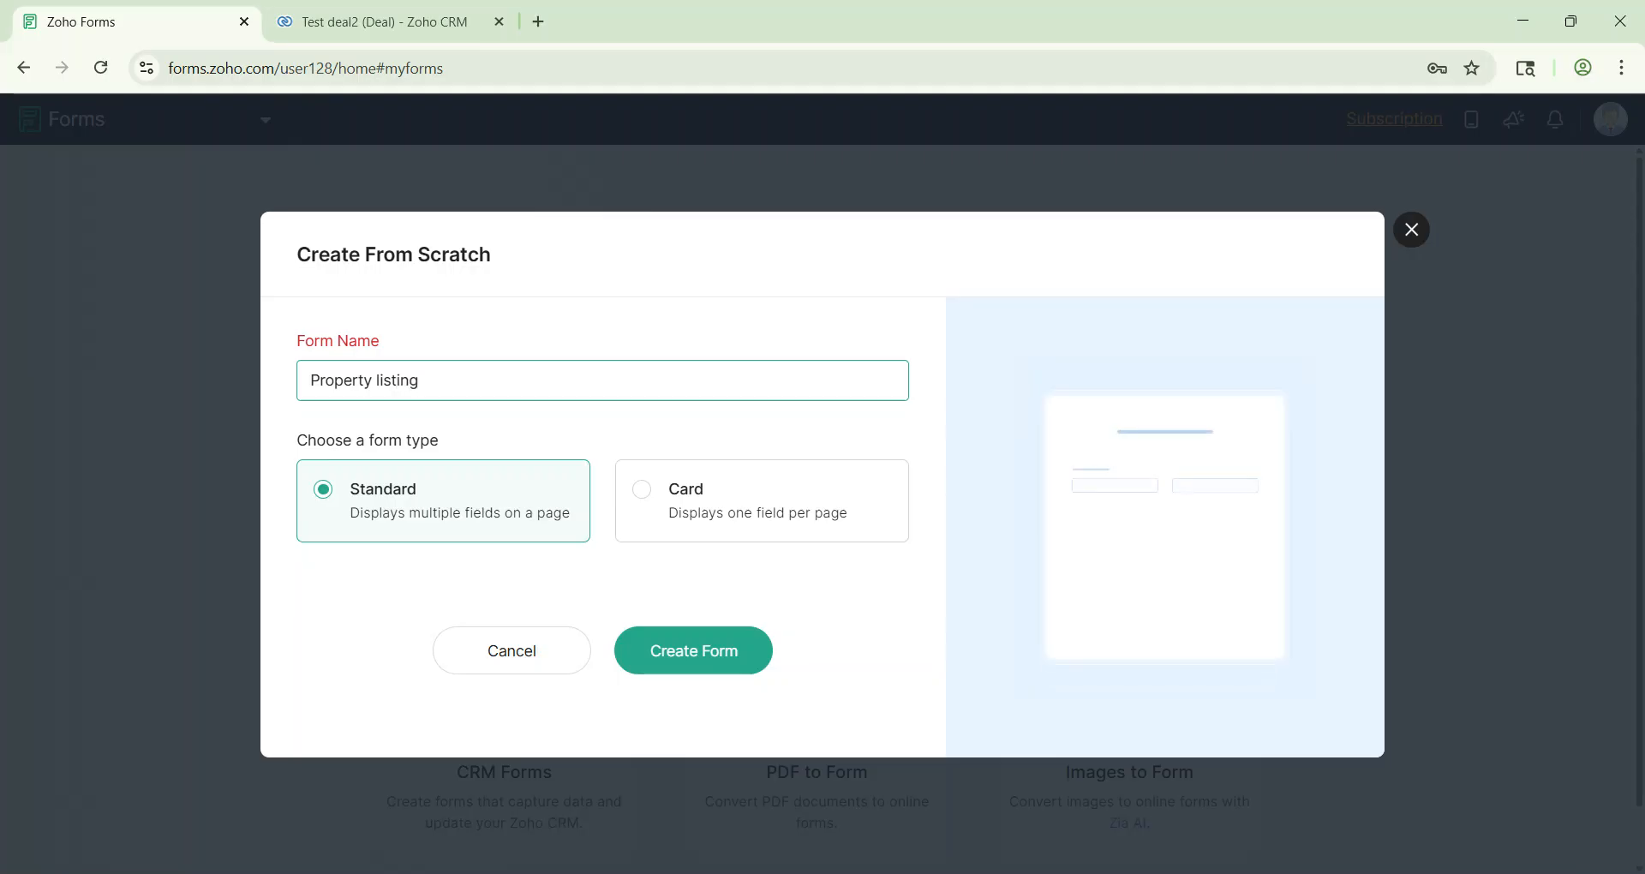
pyautogui.click(689, 673)
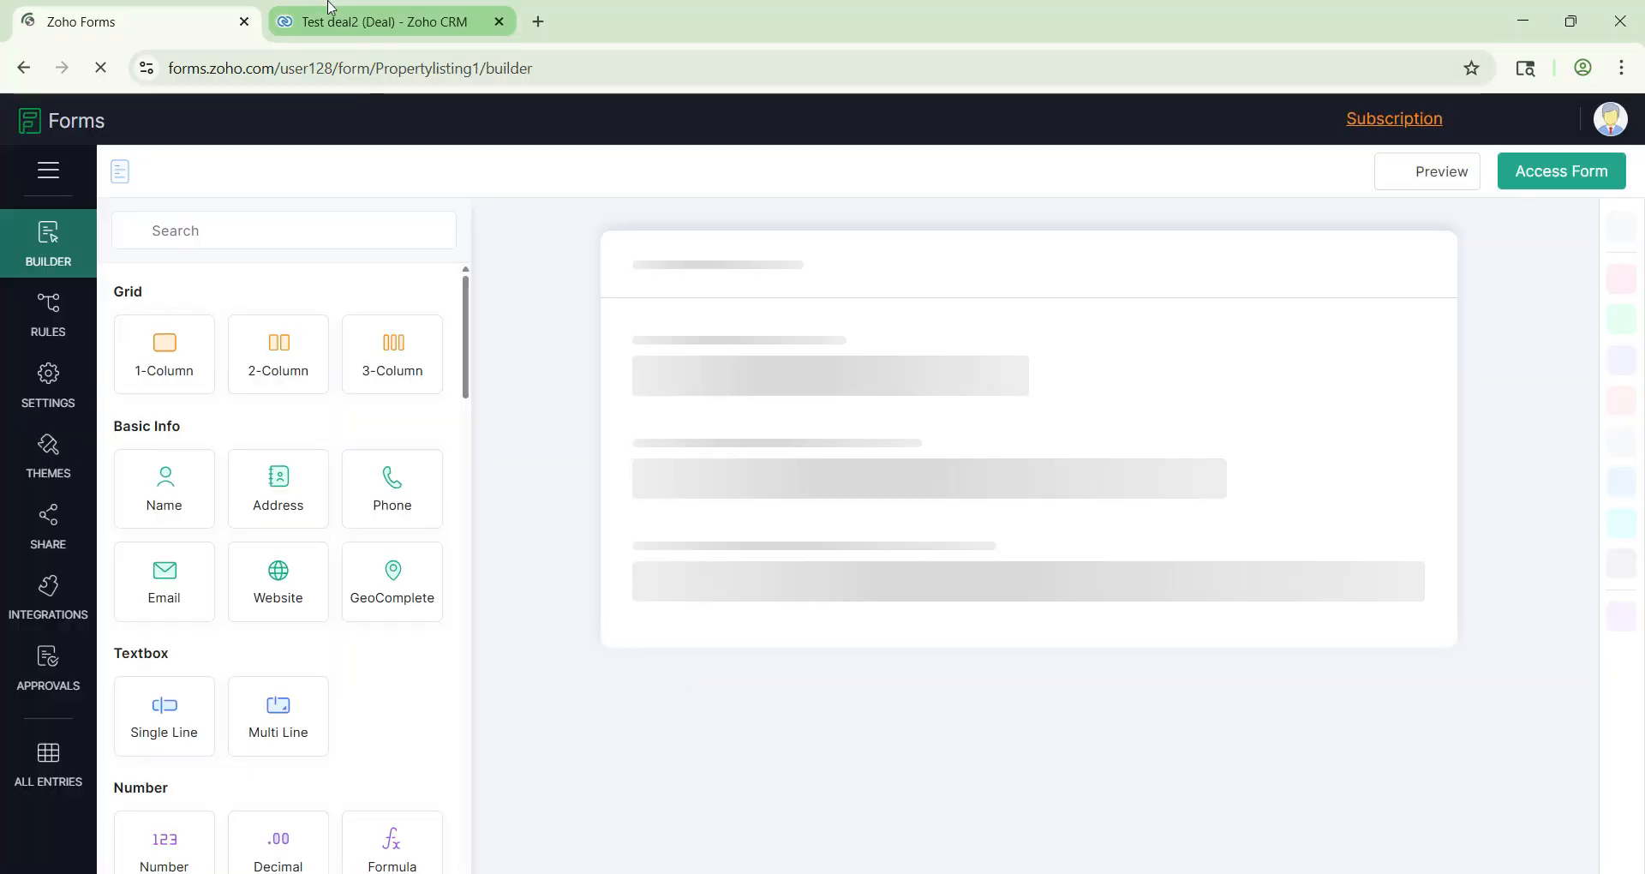
pyautogui.click(327, 7)
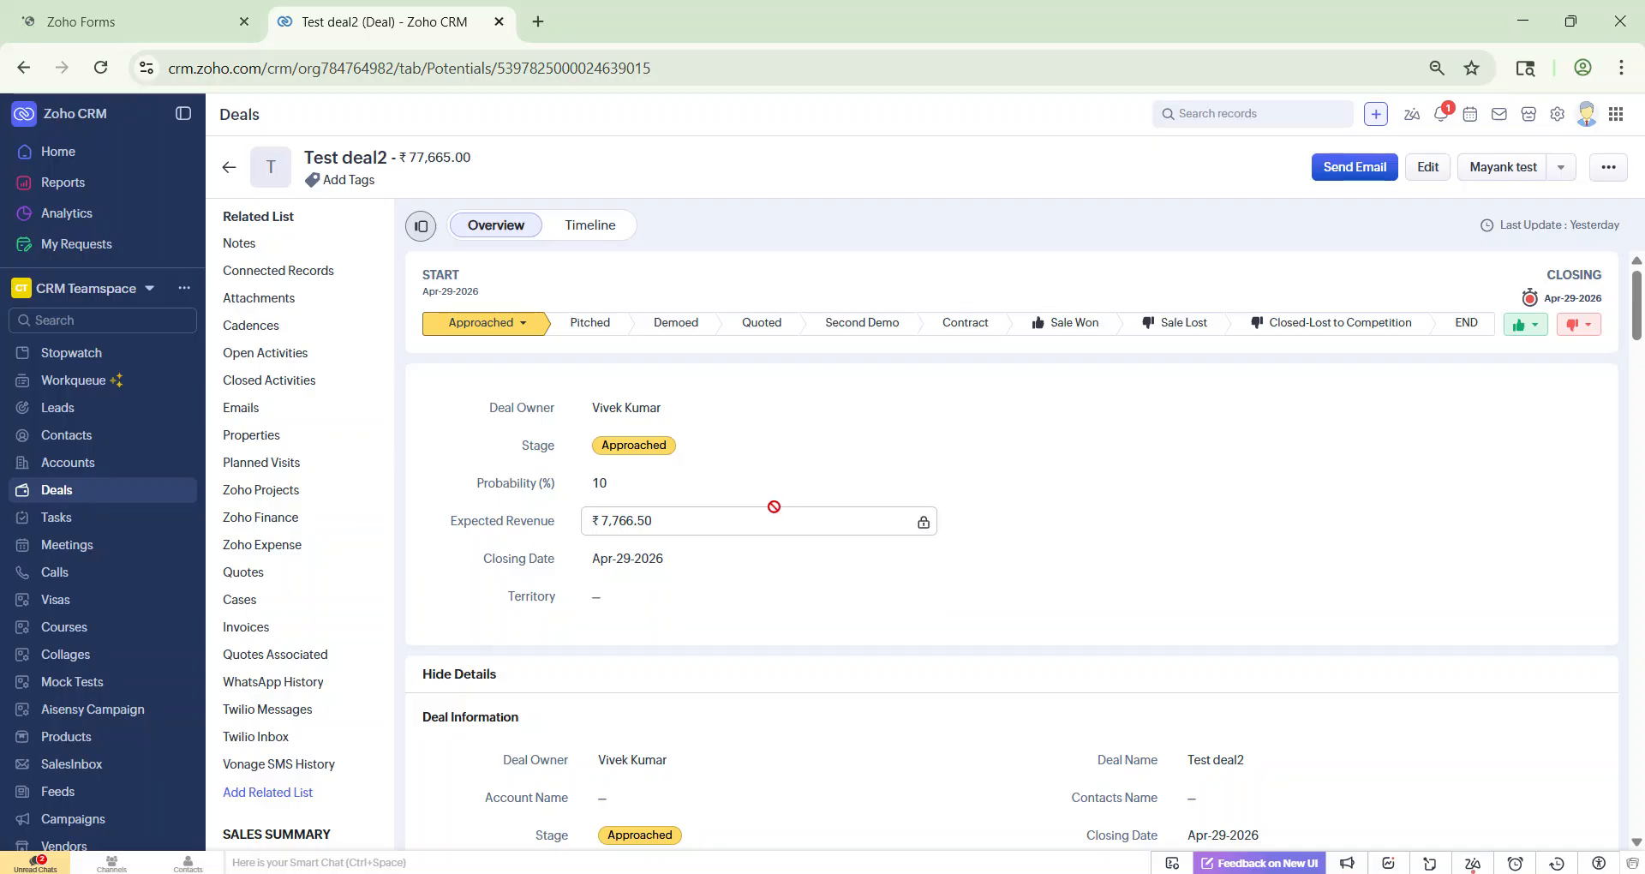
pyautogui.click(119, 12)
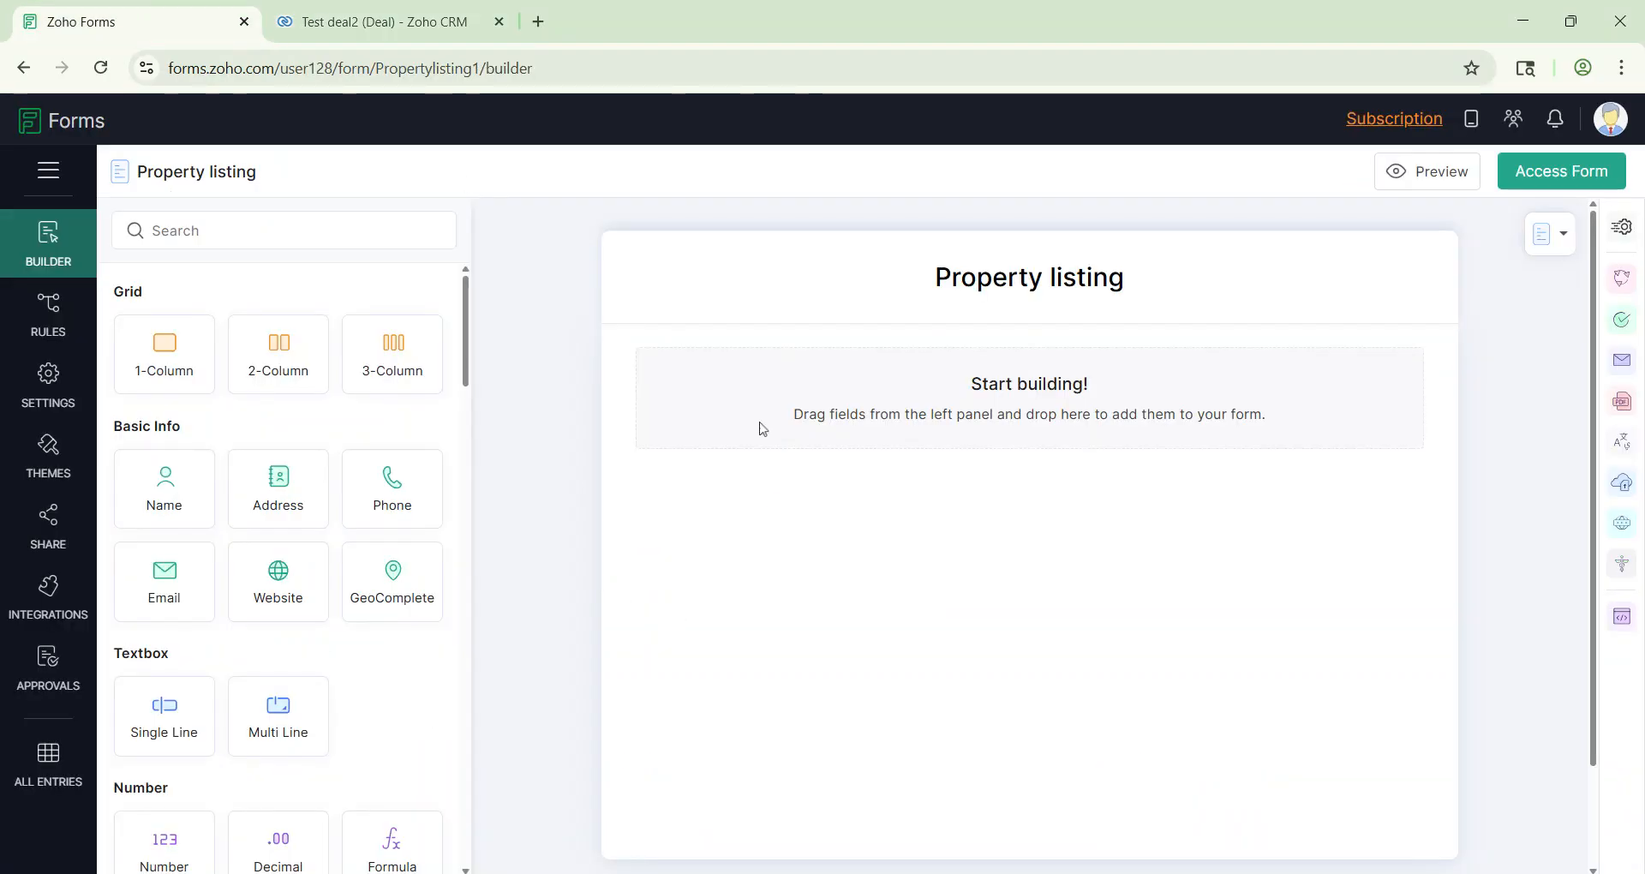
# Step: Add a mandatory Single Line field labelled 'Deal Name'
pyautogui.moveTo(136, 709); pyautogui.dragTo(803, 366)
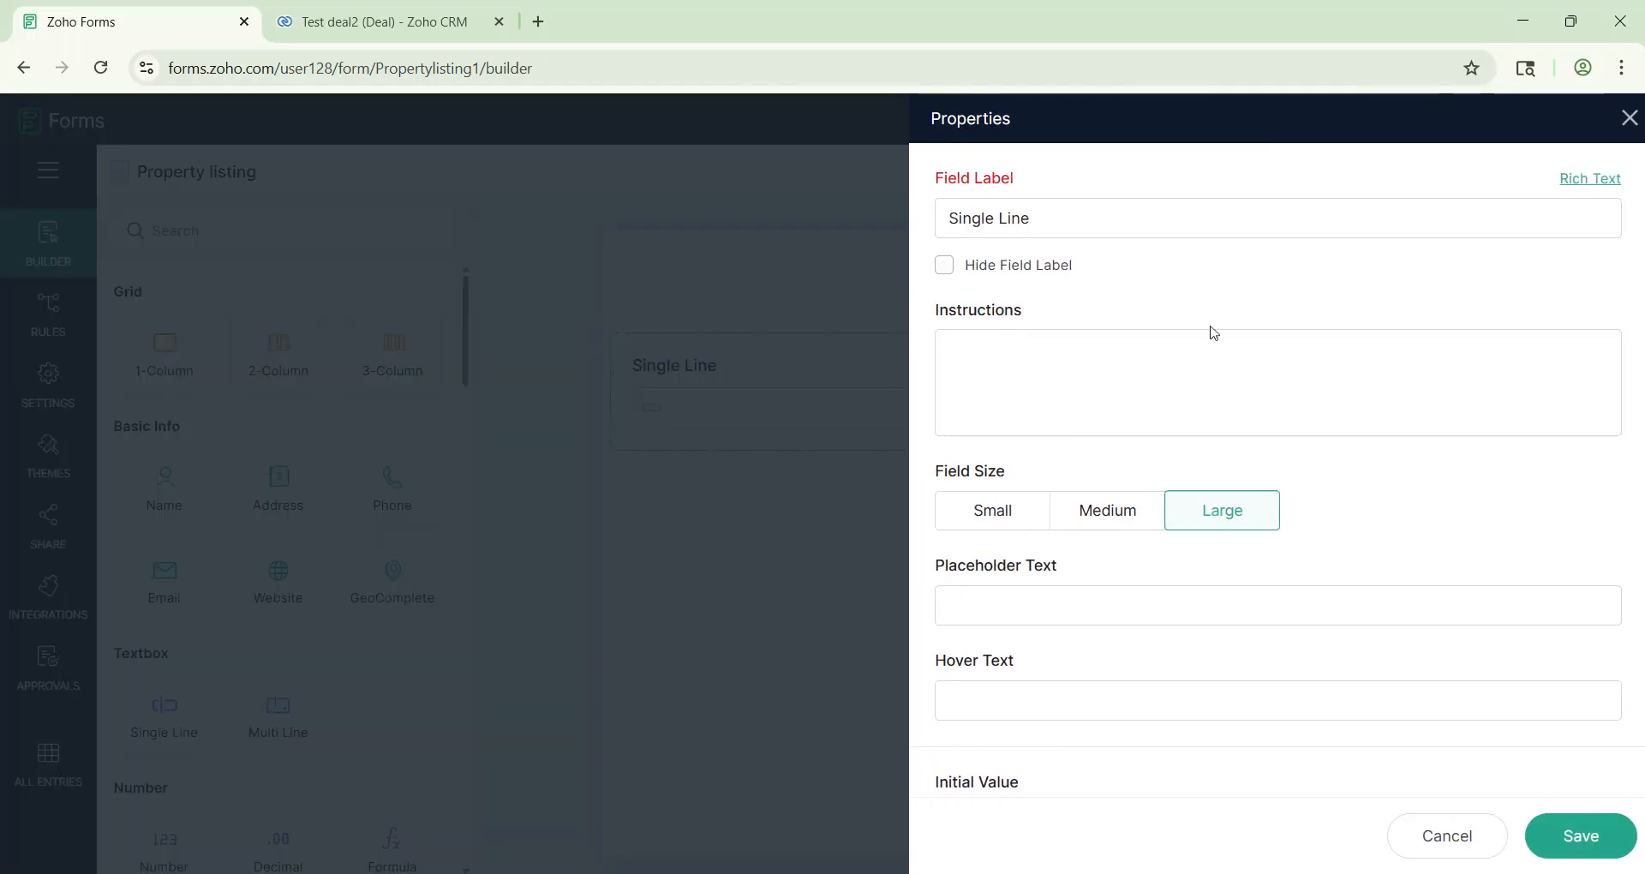
pyautogui.moveTo(1054, 219); pyautogui.dragTo(845, 231)
pyautogui.write('Deal Name')
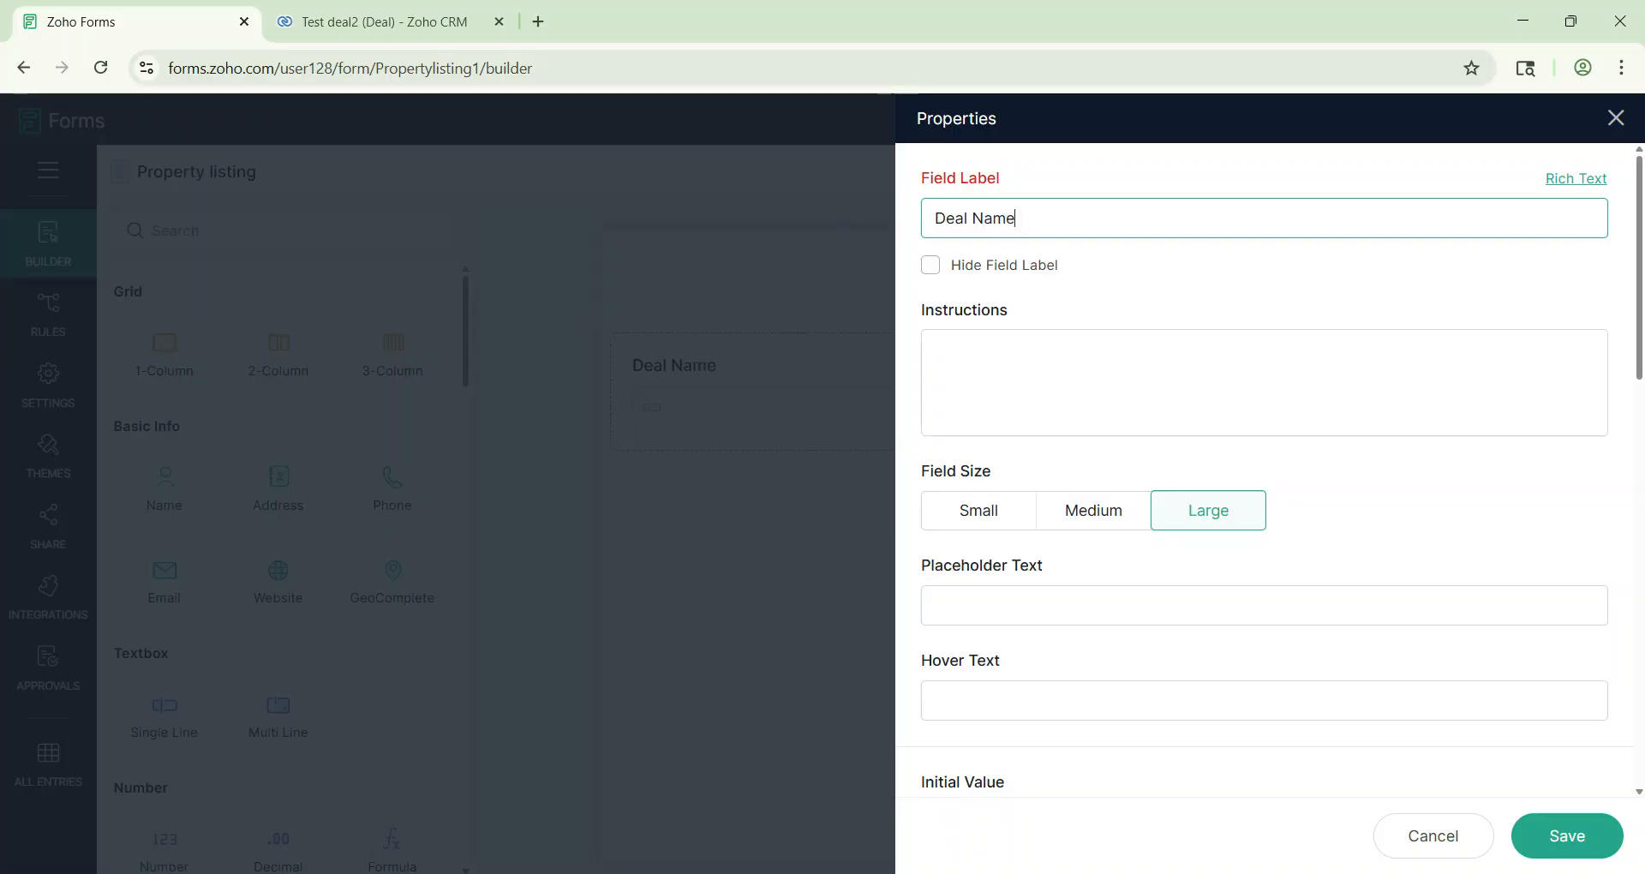
pyautogui.scroll(-10, 1017, 356)
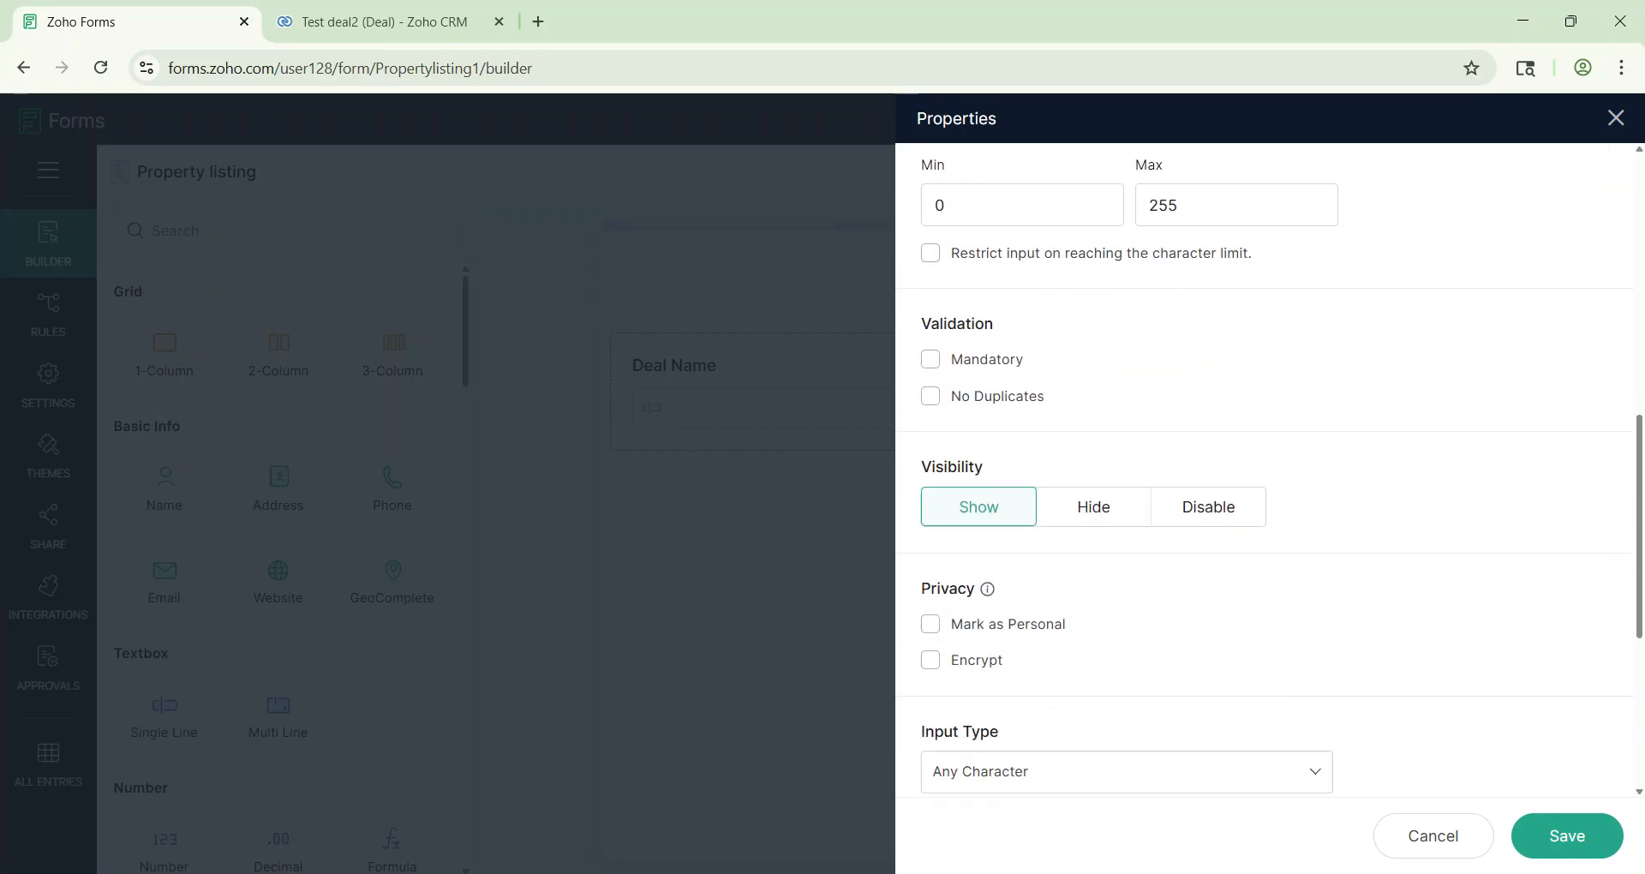
pyautogui.click(933, 300)
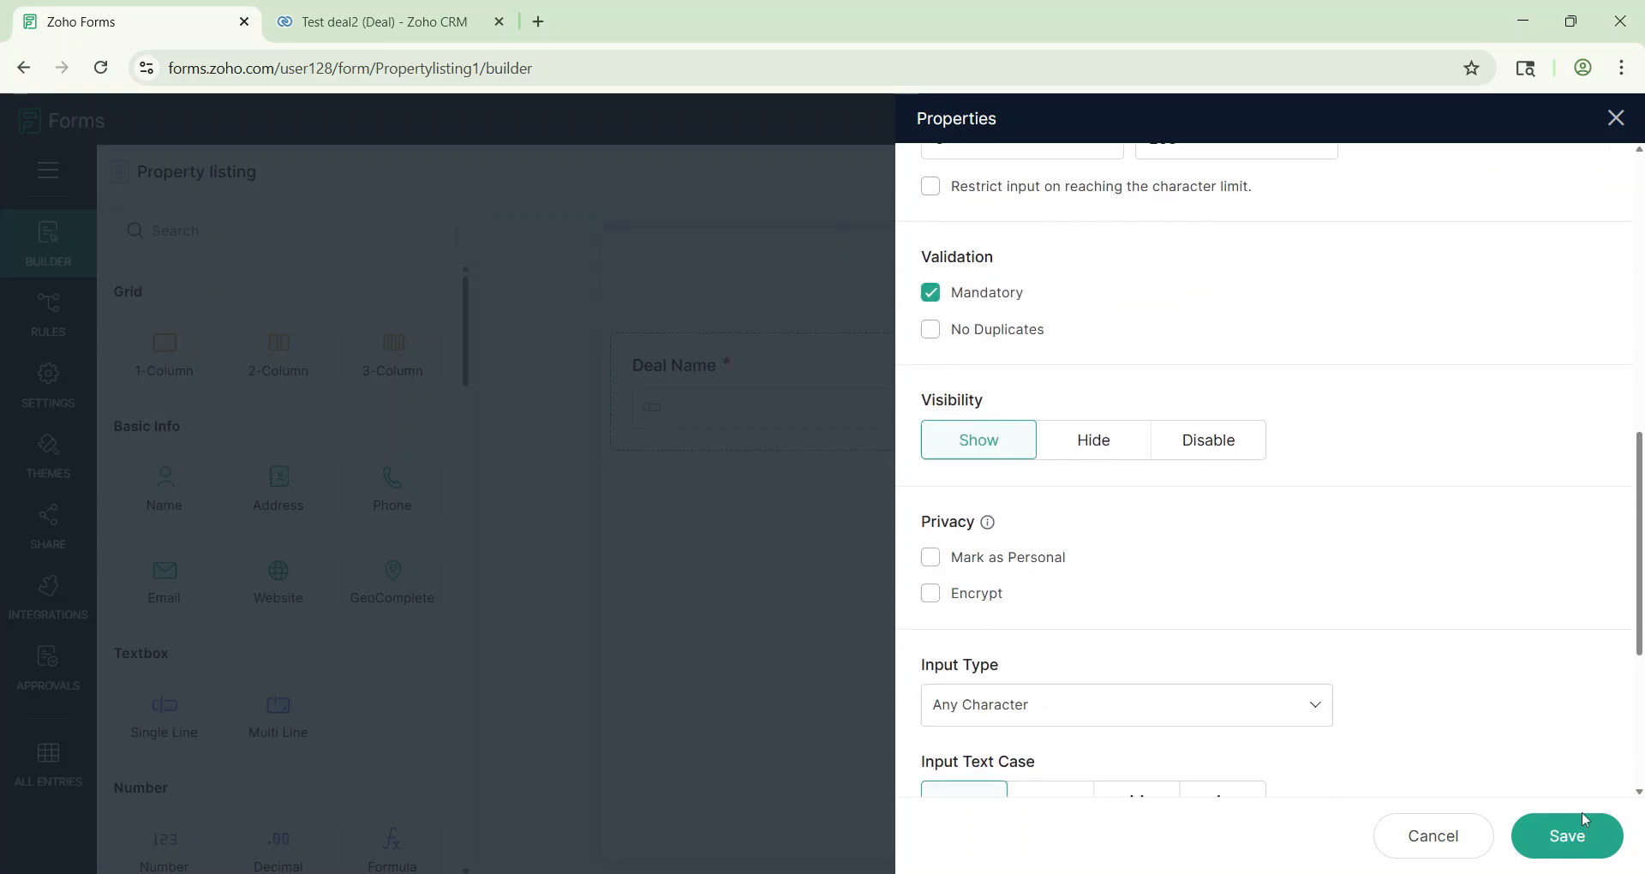
pyautogui.click(1586, 860)
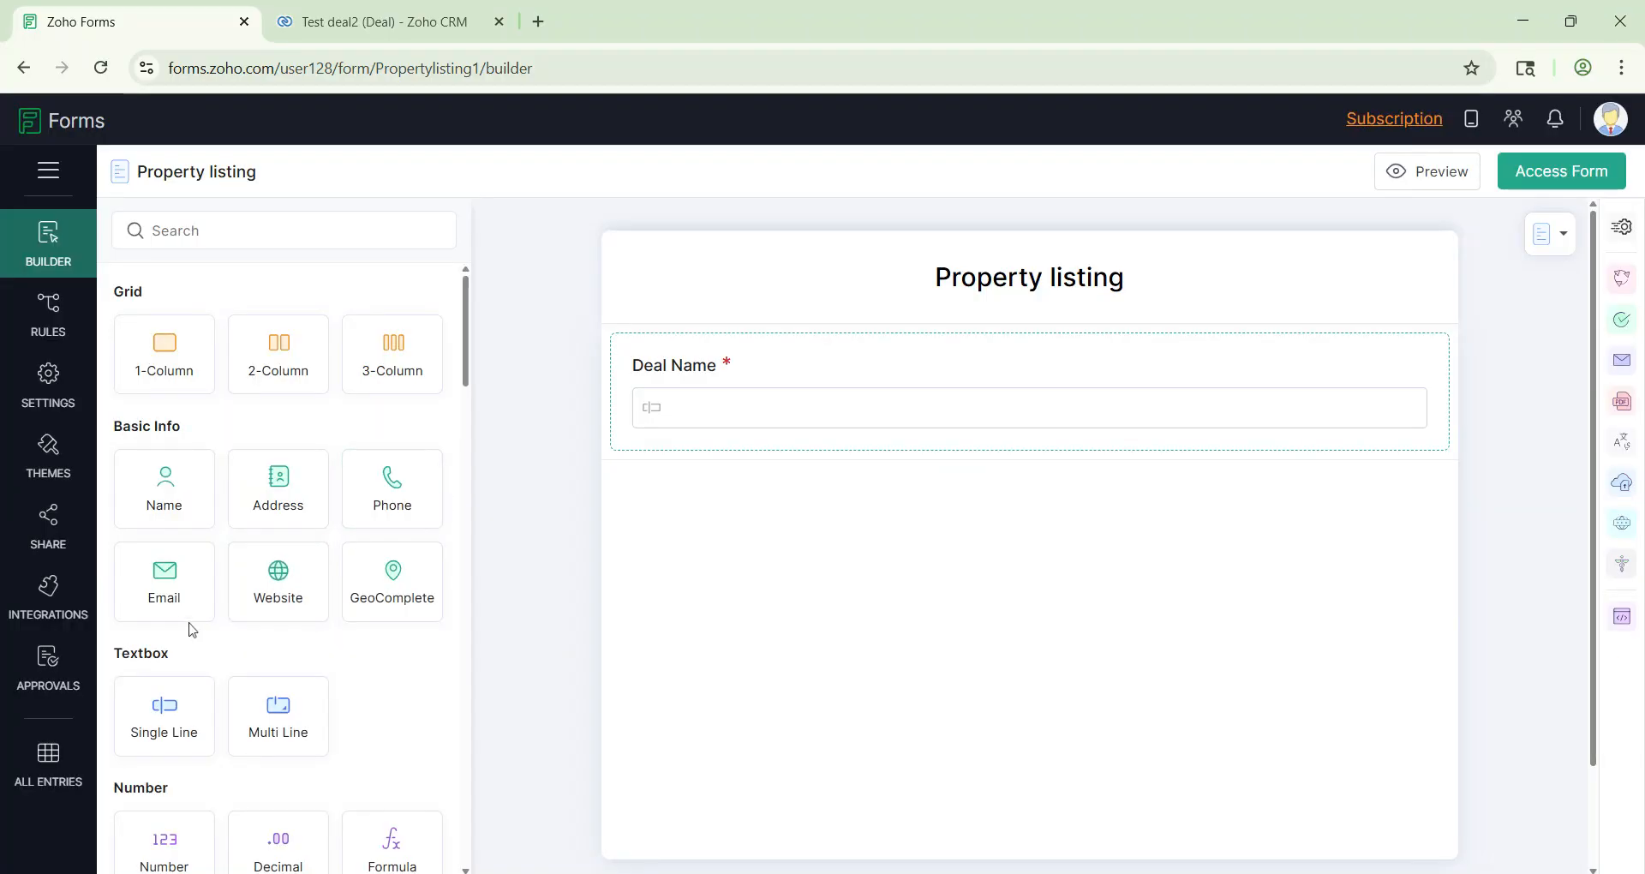
# Step: Add a 'Contact Name' field with required first and last names, then drop in another Single Line field
pyautogui.moveTo(168, 487); pyautogui.dragTo(745, 496)
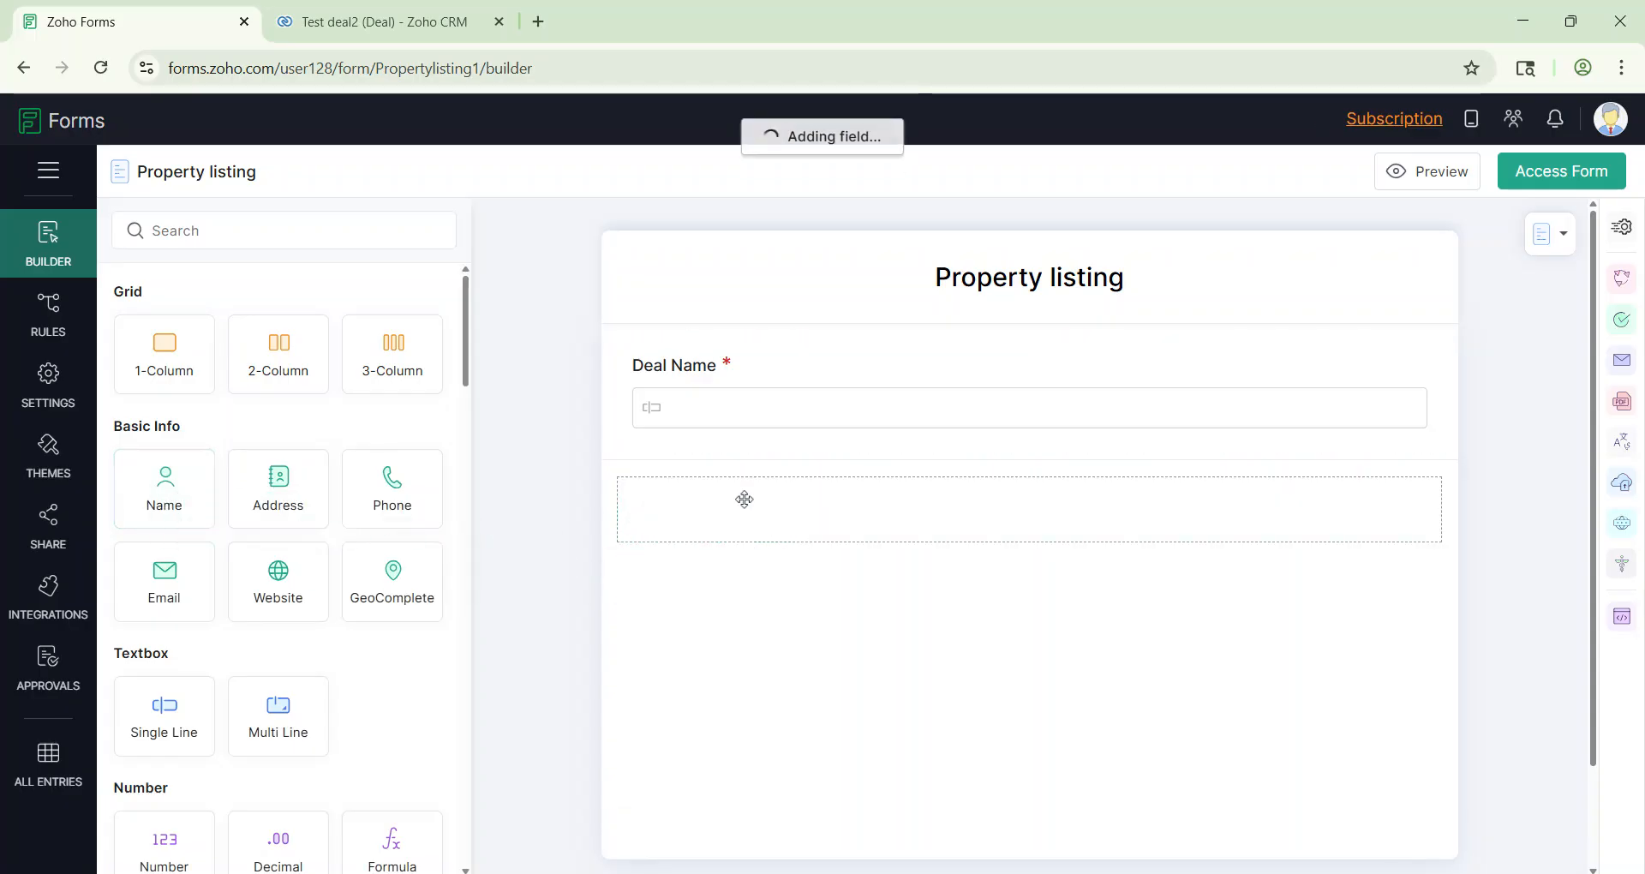
pyautogui.click(824, 511)
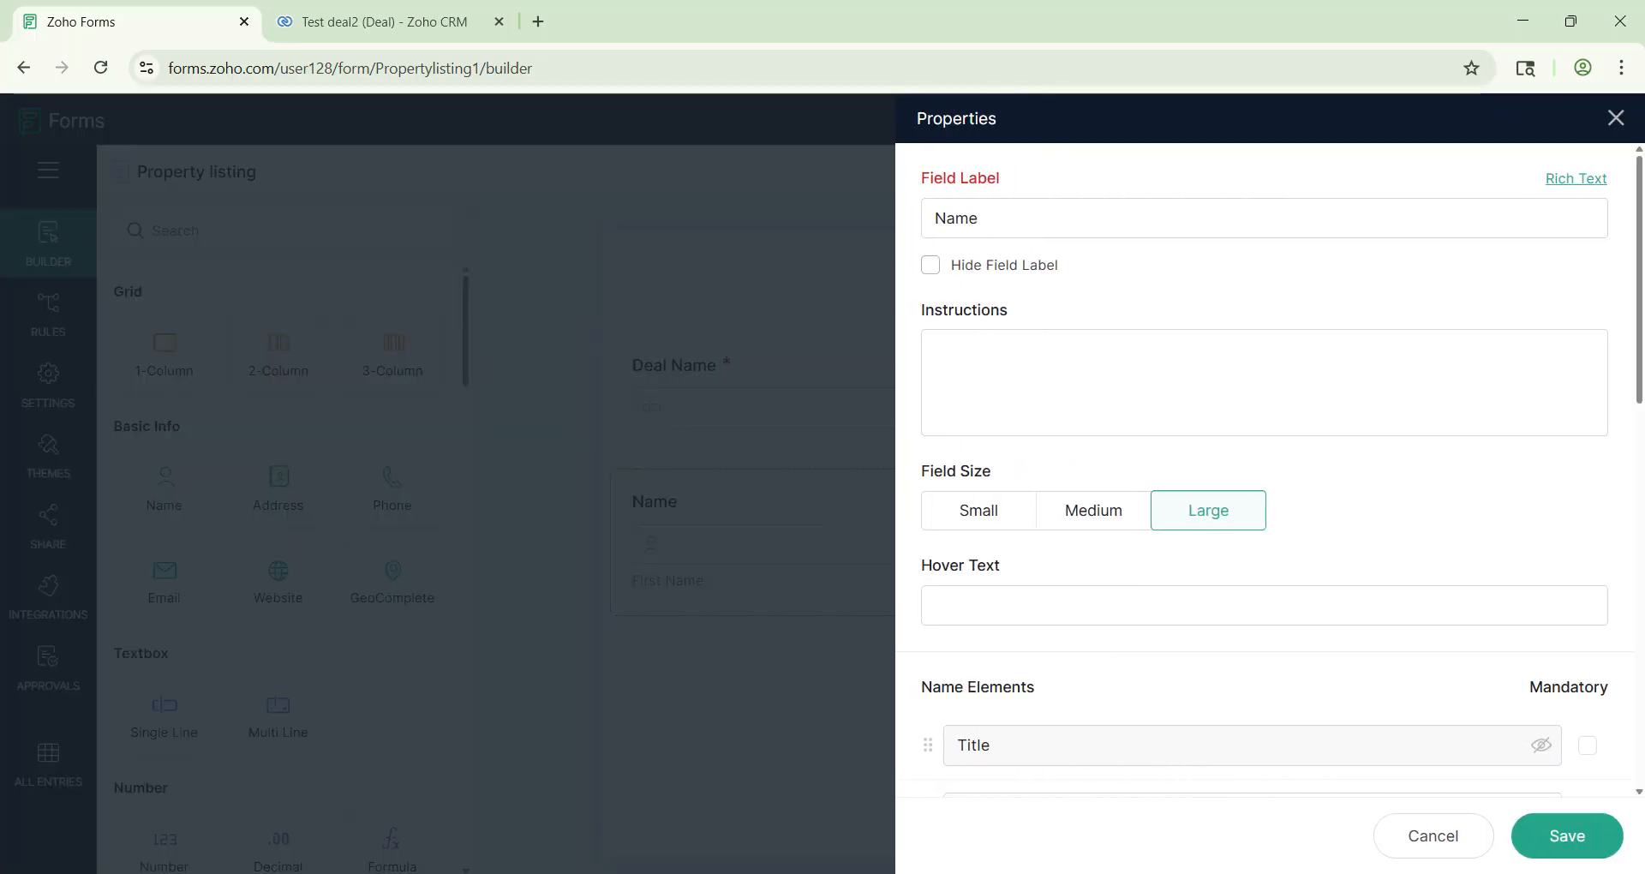
pyautogui.click(935, 218)
pyautogui.write('Cont')
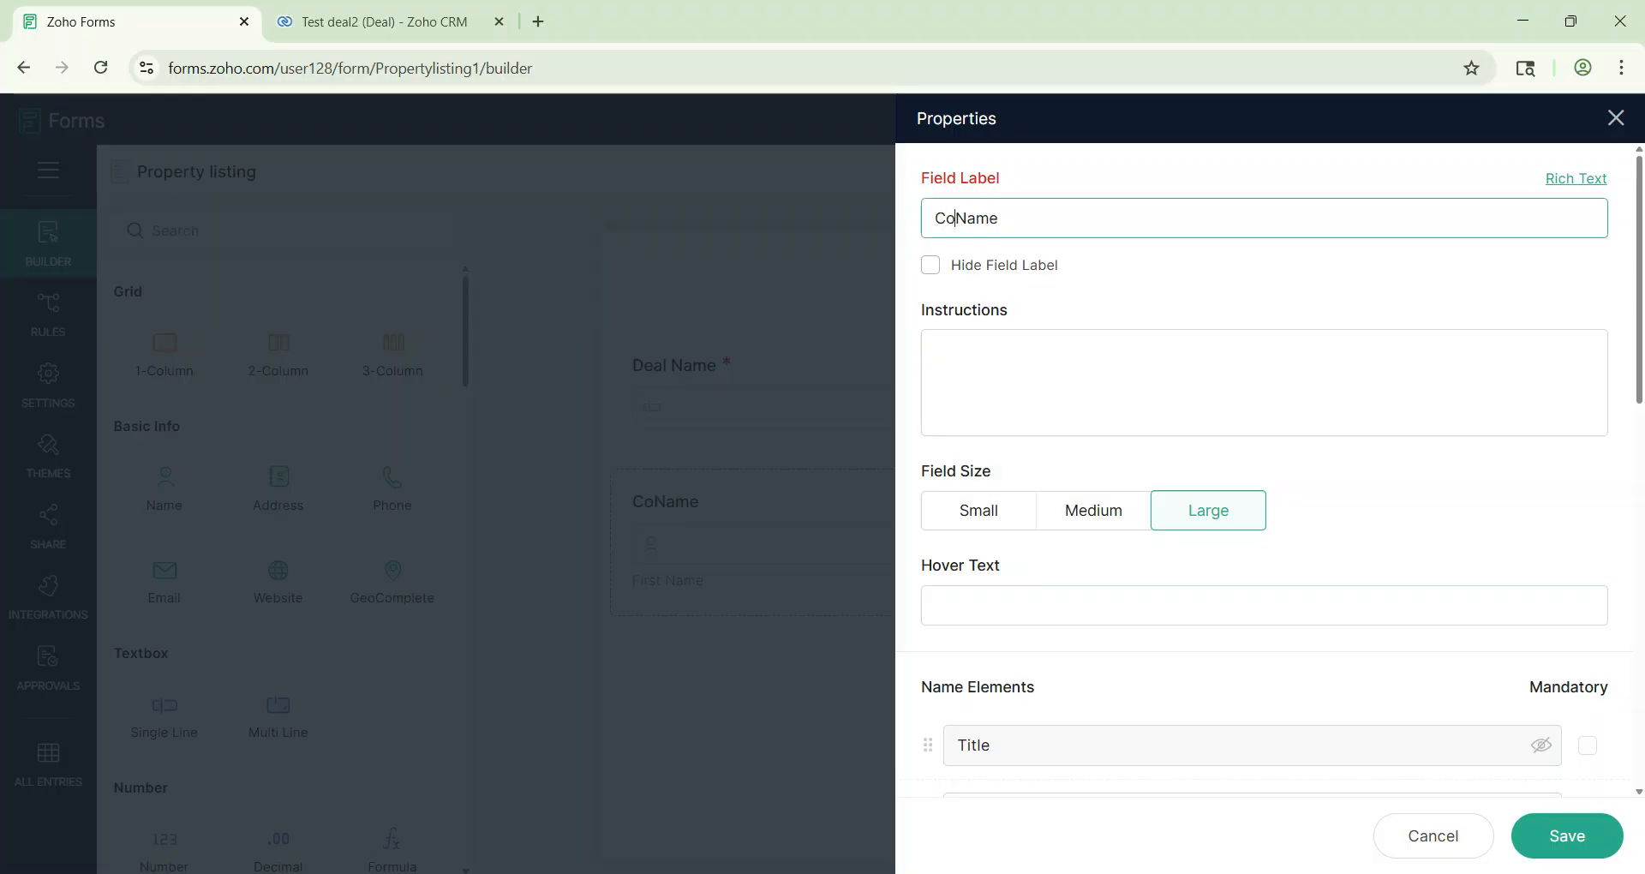
pyautogui.write('act')
pyautogui.scroll(-5, 1488, 560)
pyautogui.click(1587, 392)
pyautogui.click(1589, 457)
pyautogui.click(1578, 846)
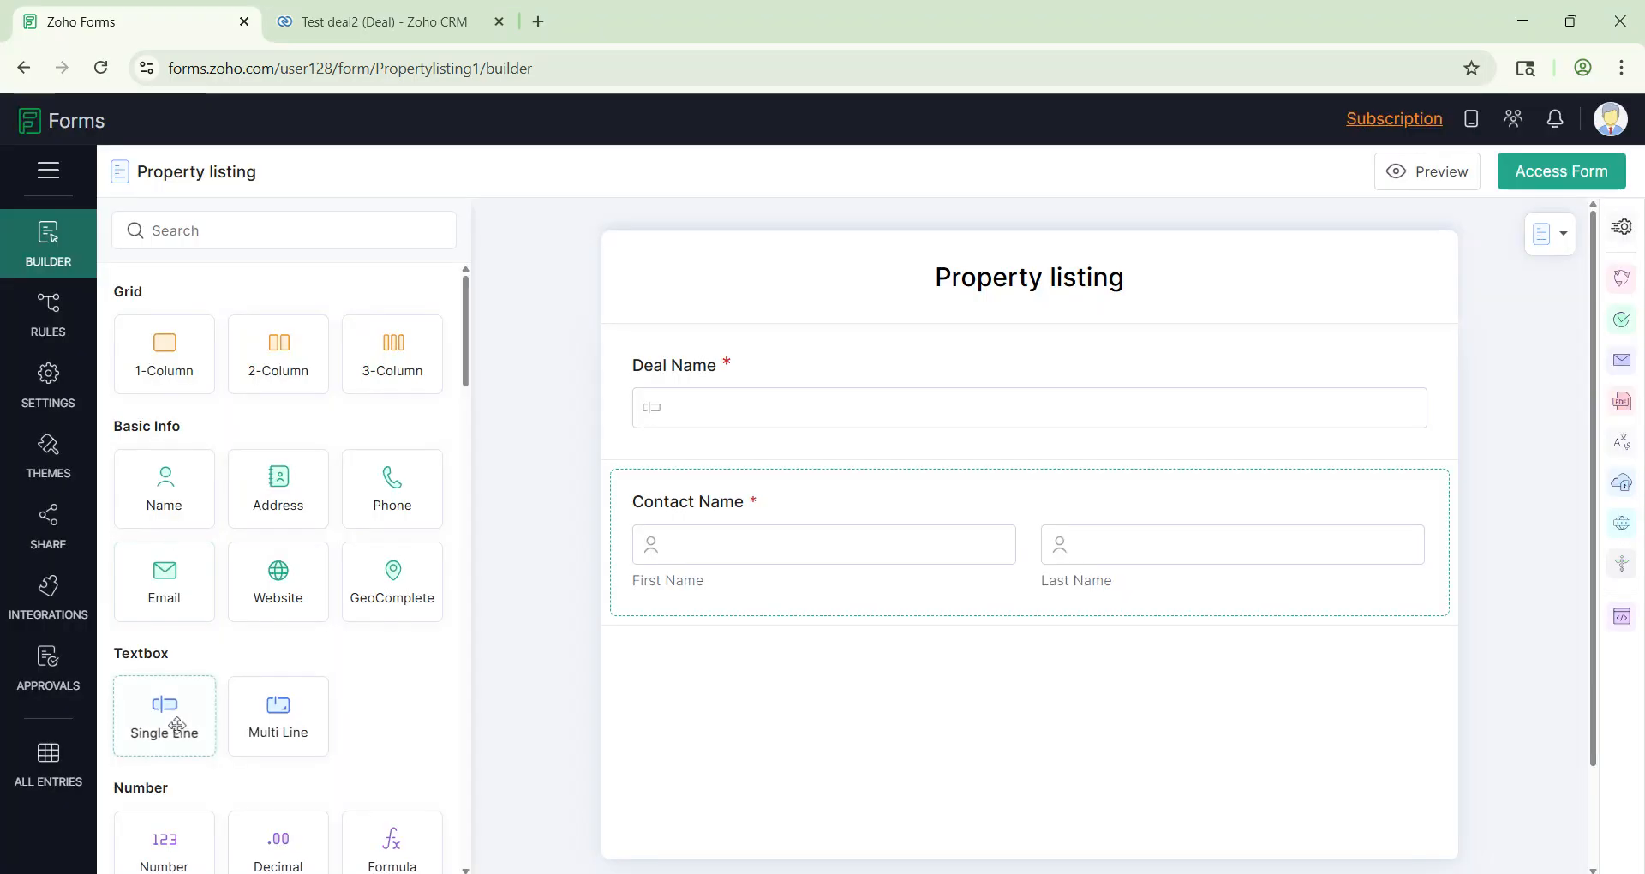
pyautogui.moveTo(175, 721); pyautogui.dragTo(782, 661)
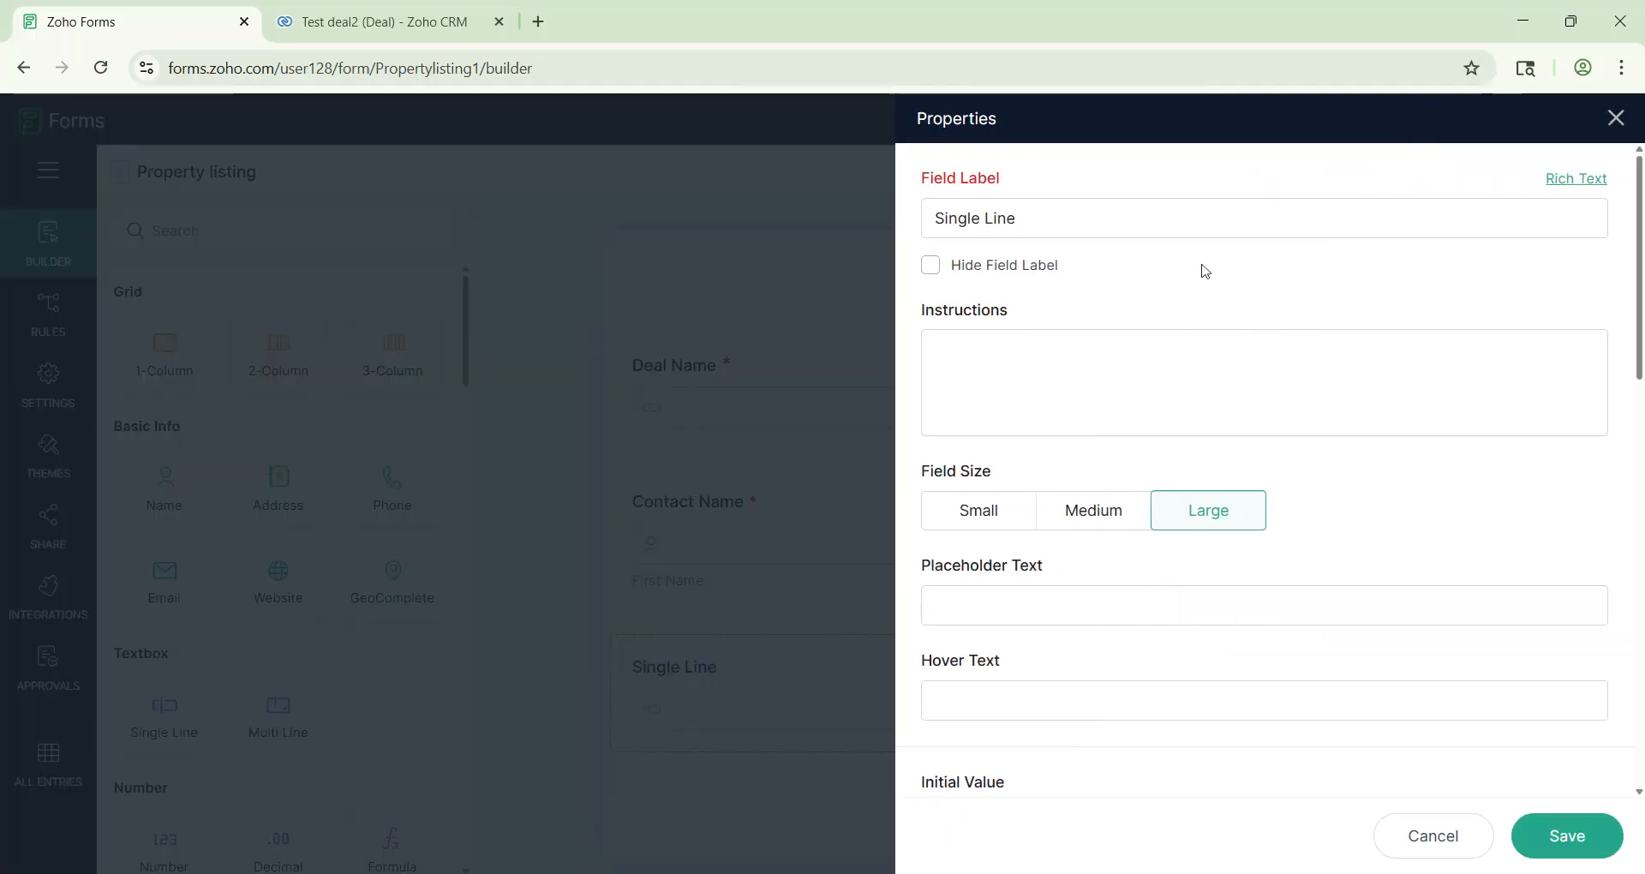
# Step: Label the new Single Line field 'Company Name' and make it mandatory
pyautogui.write('Company Name')
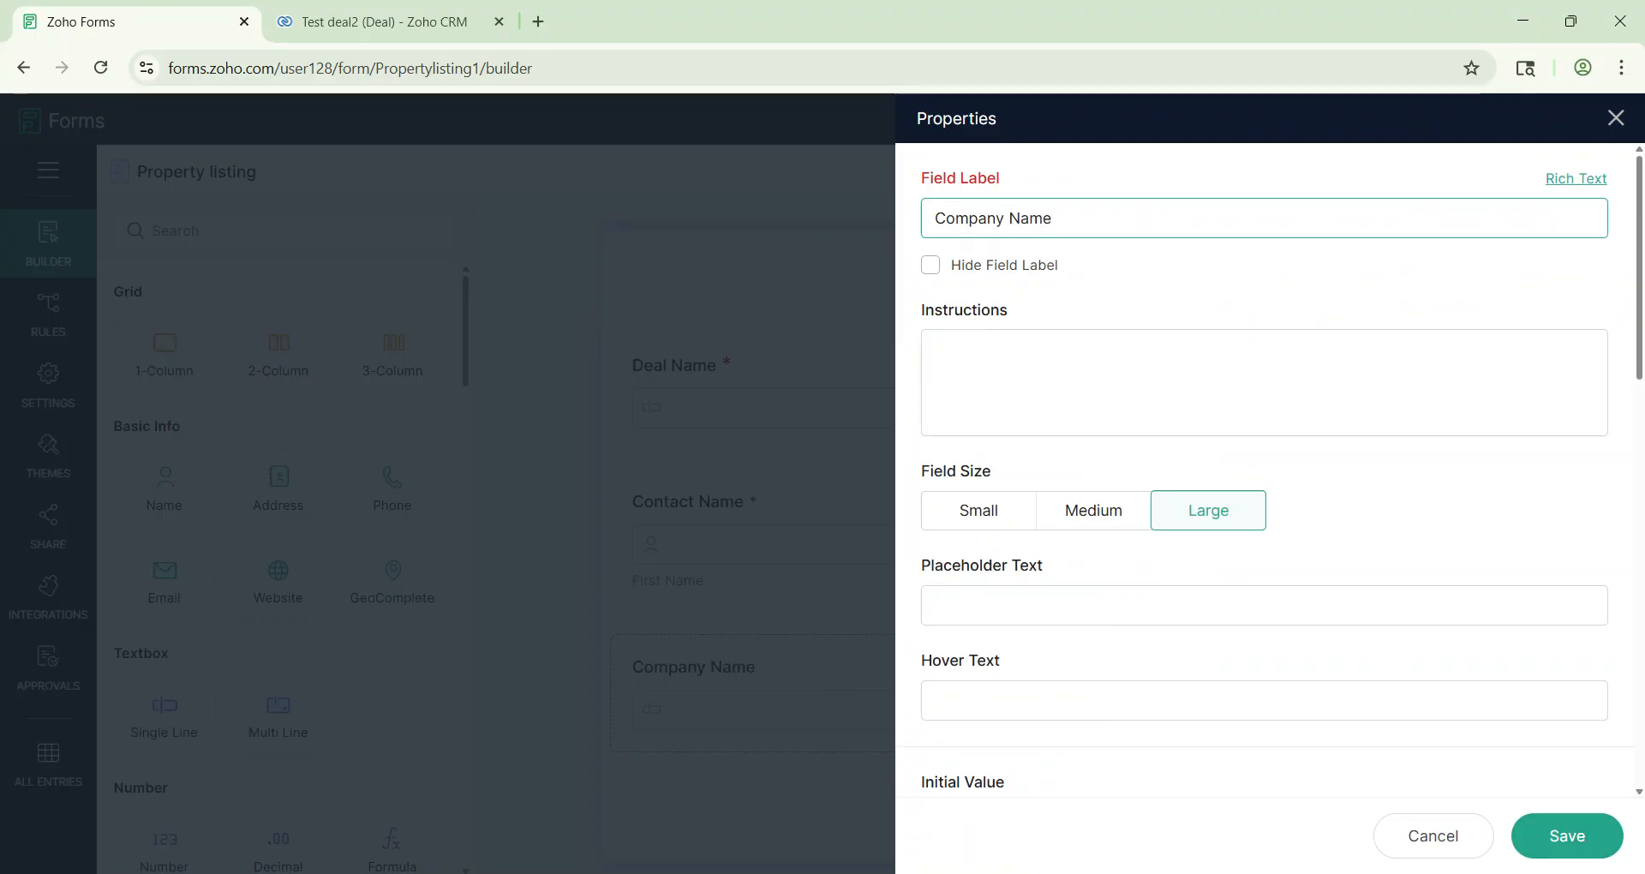
pyautogui.scroll(-7, 1377, 657)
pyautogui.click(929, 537)
pyautogui.click(1535, 834)
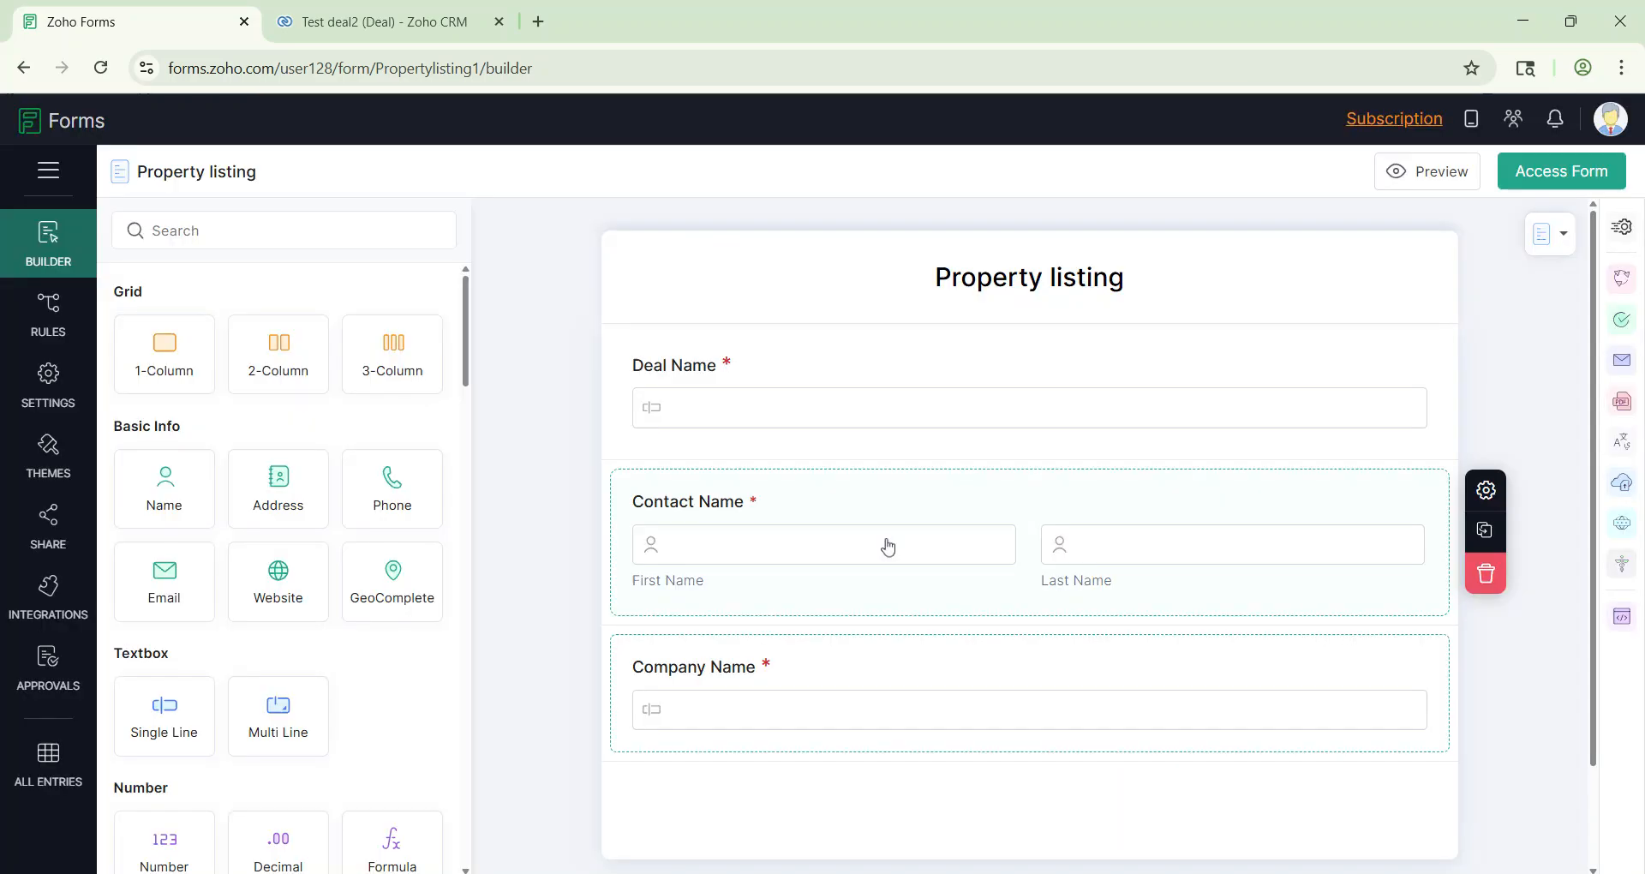
# Step: Add a mandatory 'Contact Email' email field above Company Name
pyautogui.scroll(-2, 889, 546)
pyautogui.moveTo(165, 565); pyautogui.dragTo(709, 538)
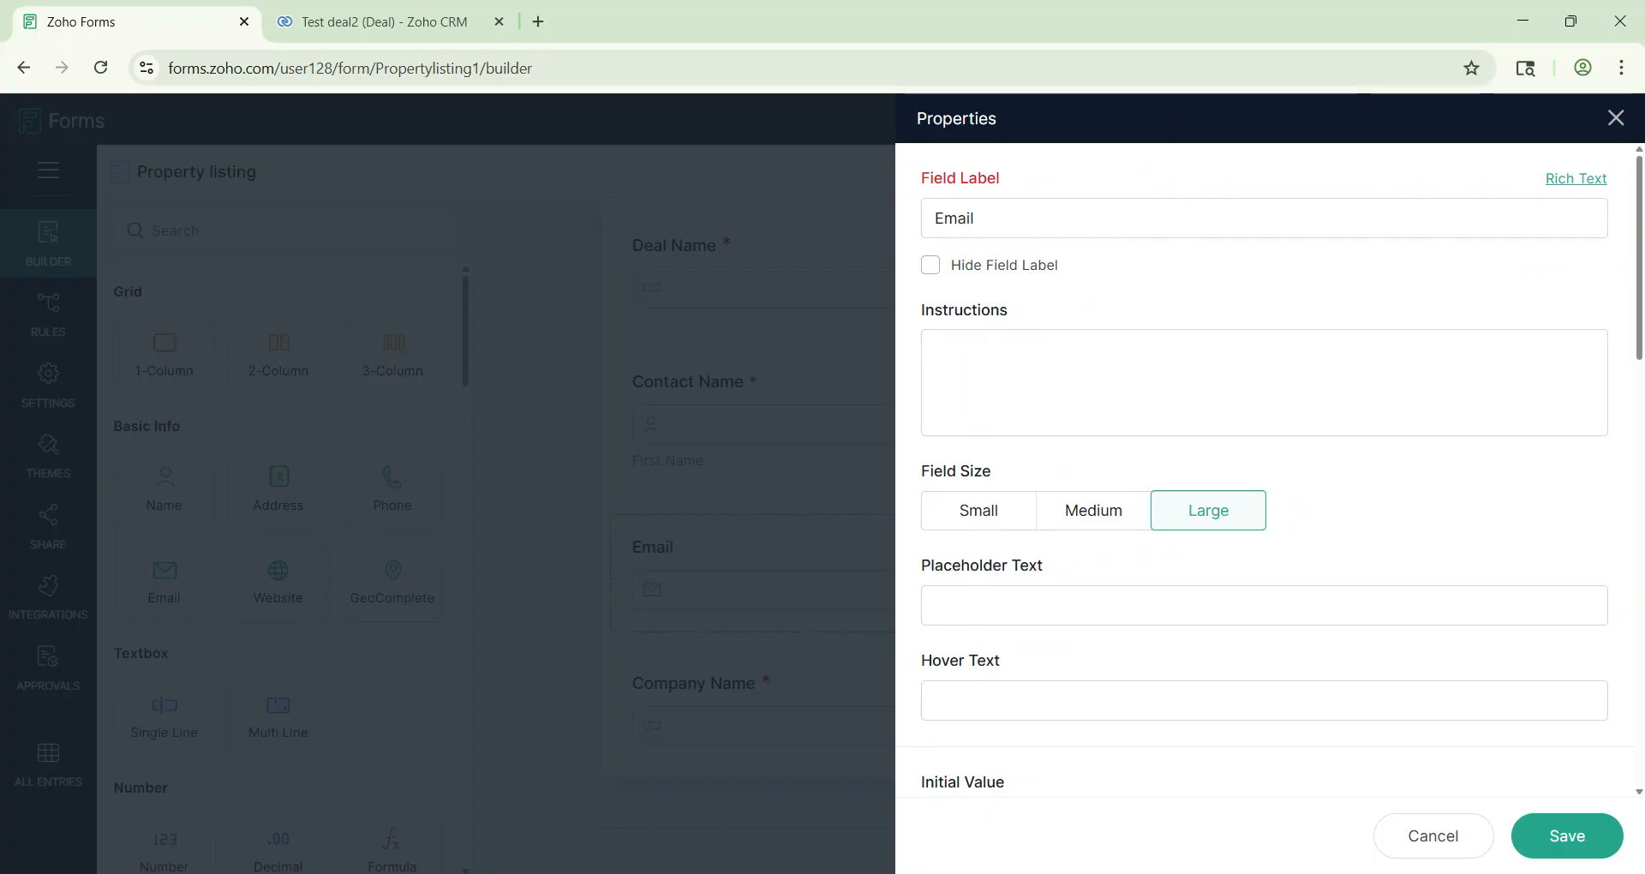
pyautogui.click(934, 218)
pyautogui.write('Contact Email')
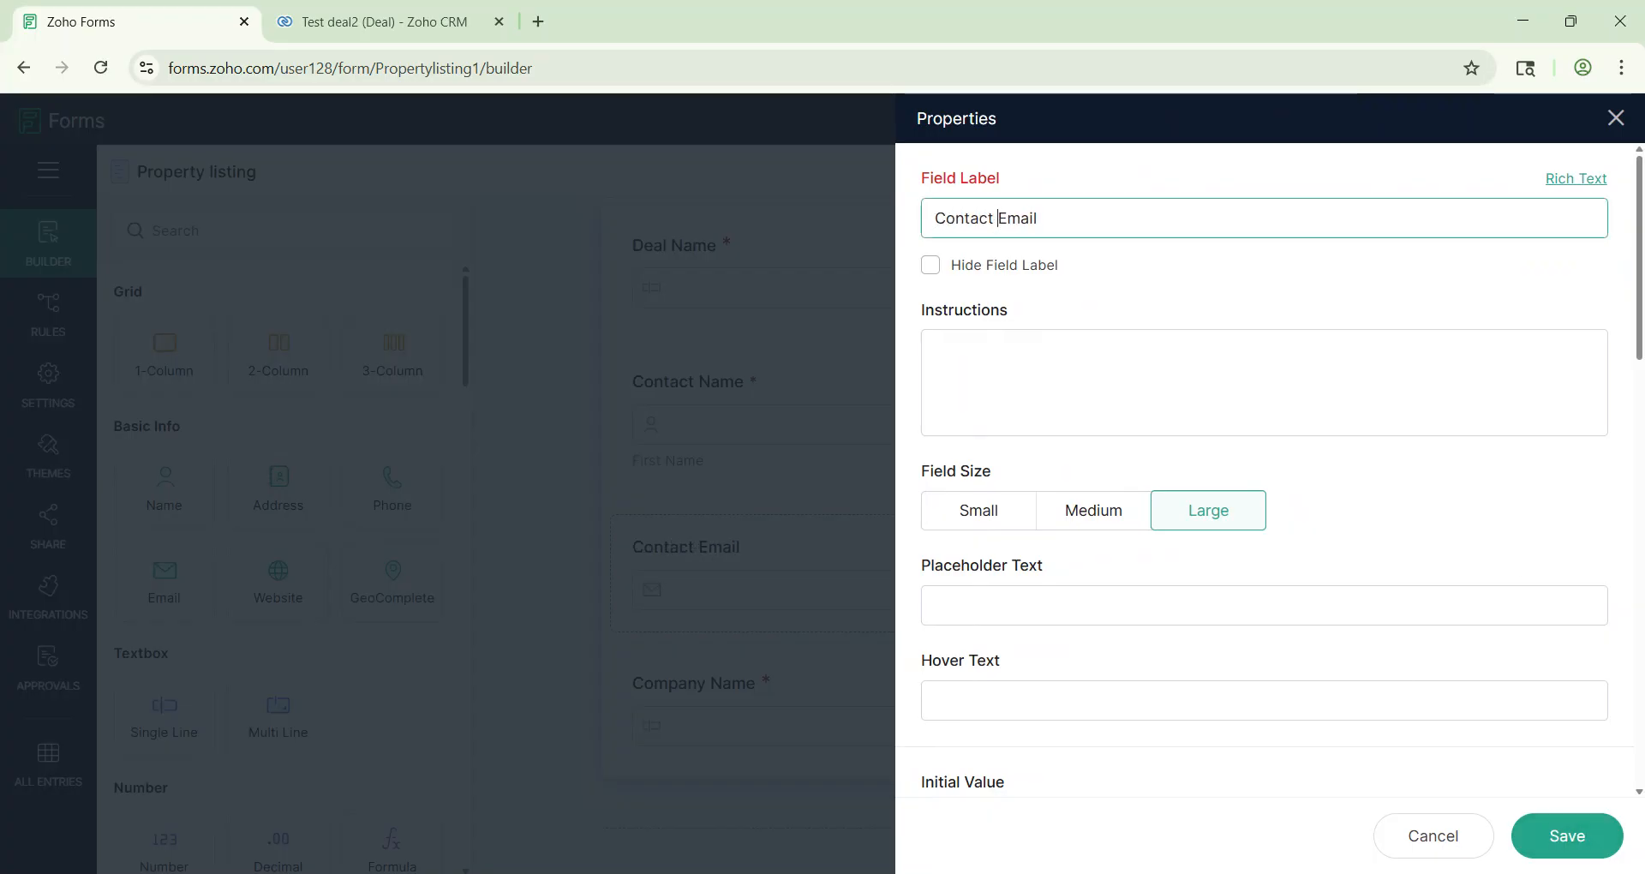
pyautogui.scroll(-7, 1401, 675)
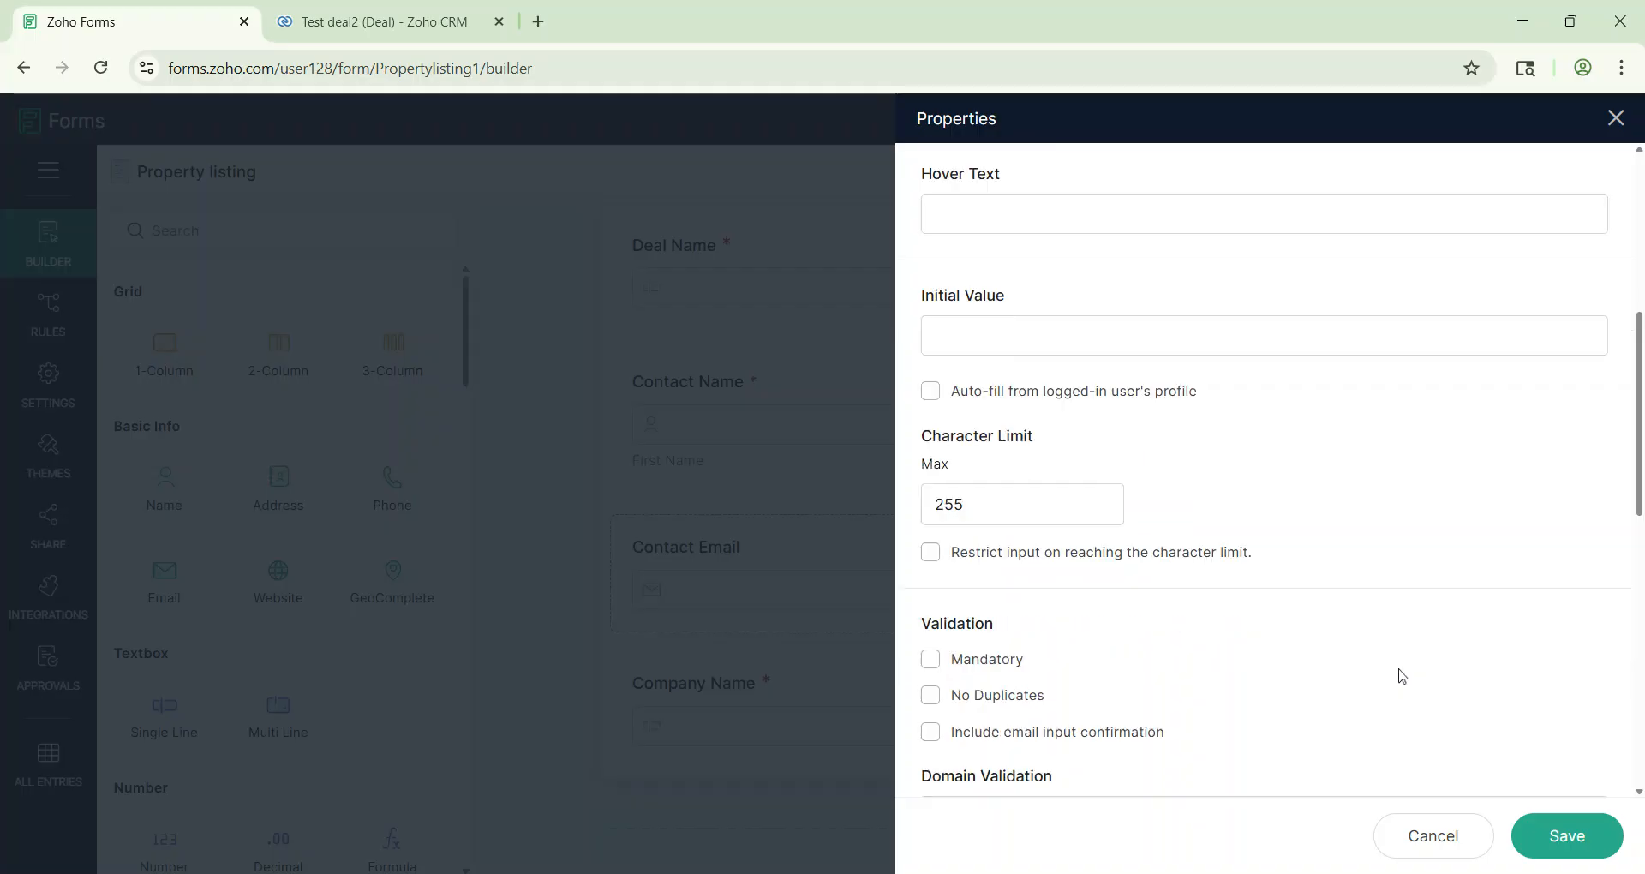
pyautogui.click(931, 512)
pyautogui.click(1578, 835)
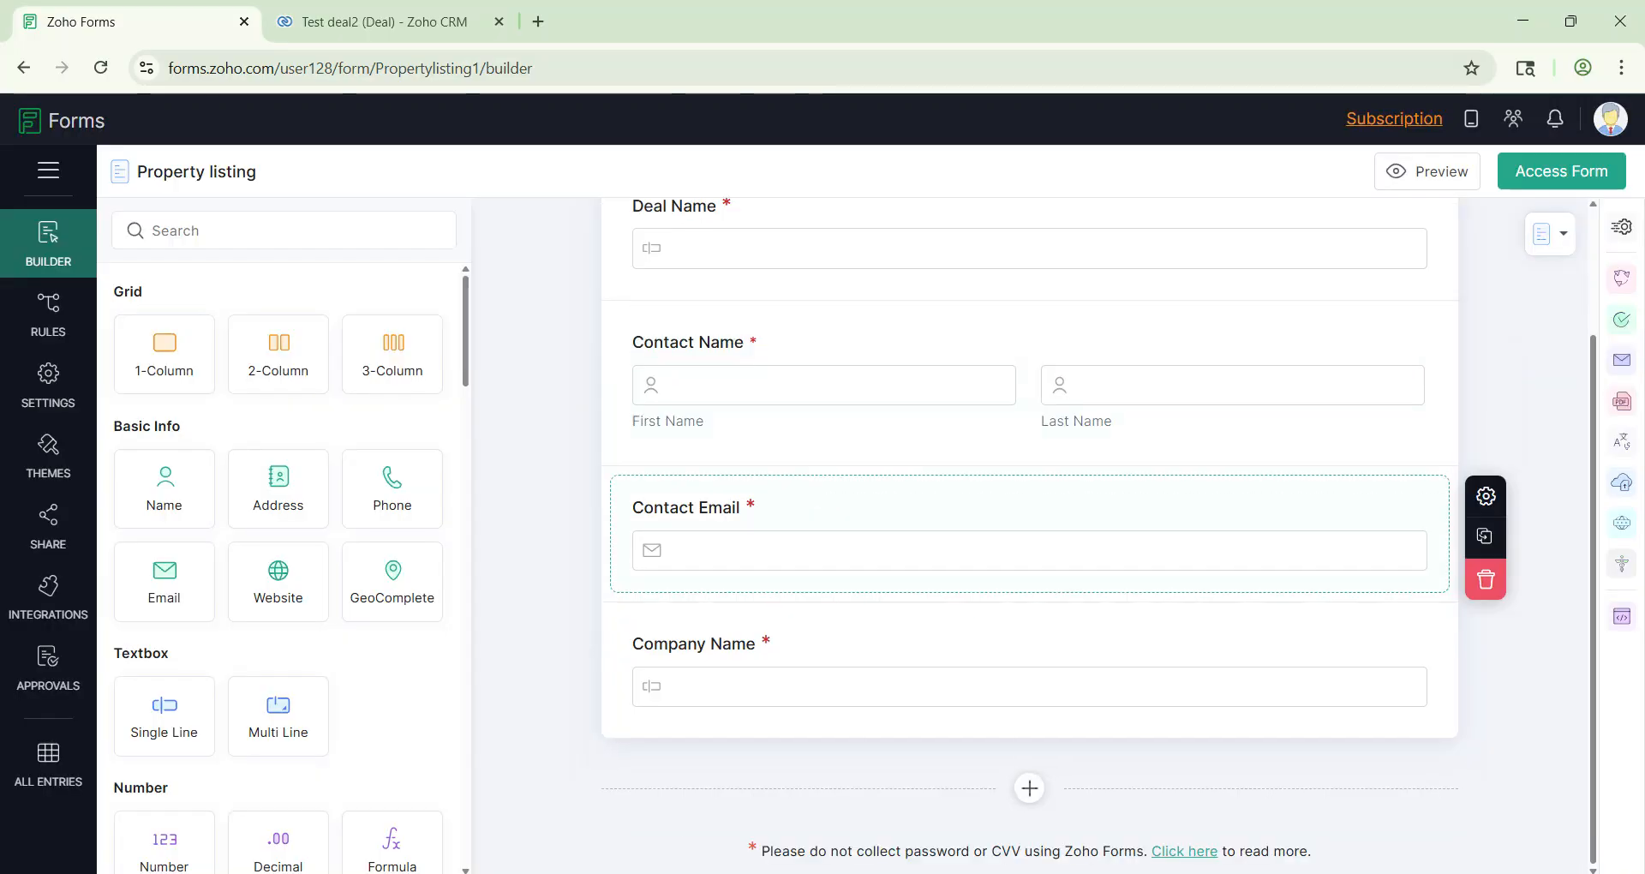
pyautogui.scroll(-3, 227, 663)
pyautogui.scroll(-9, 227, 664)
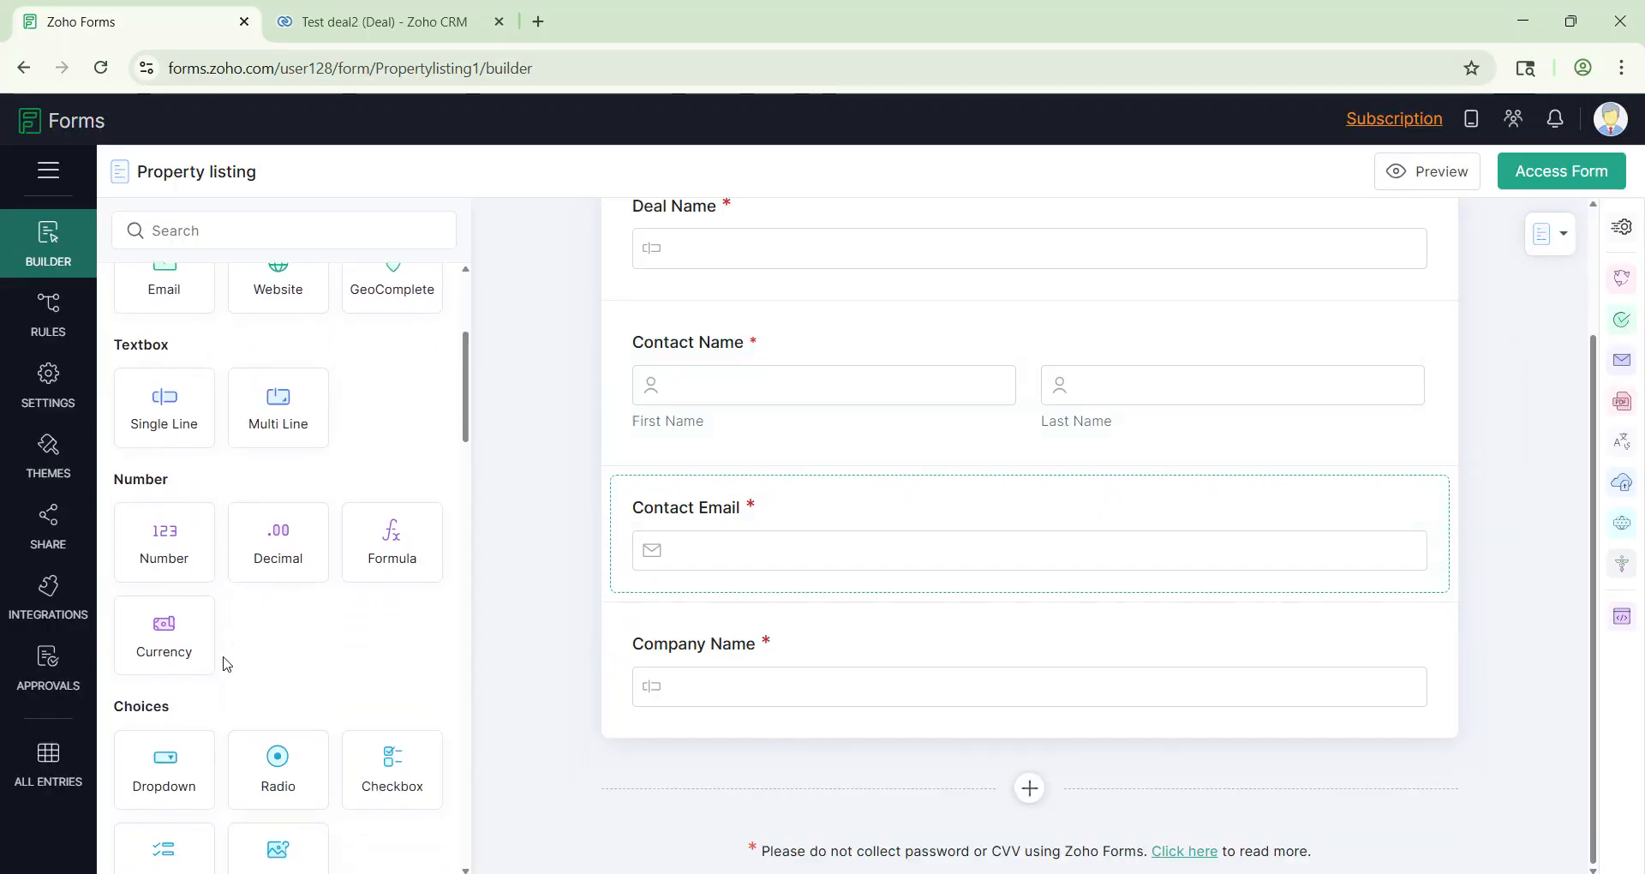
# Step: Add a 'Closing Date' date field set to autofill the date of response
pyautogui.moveTo(162, 506); pyautogui.dragTo(777, 723)
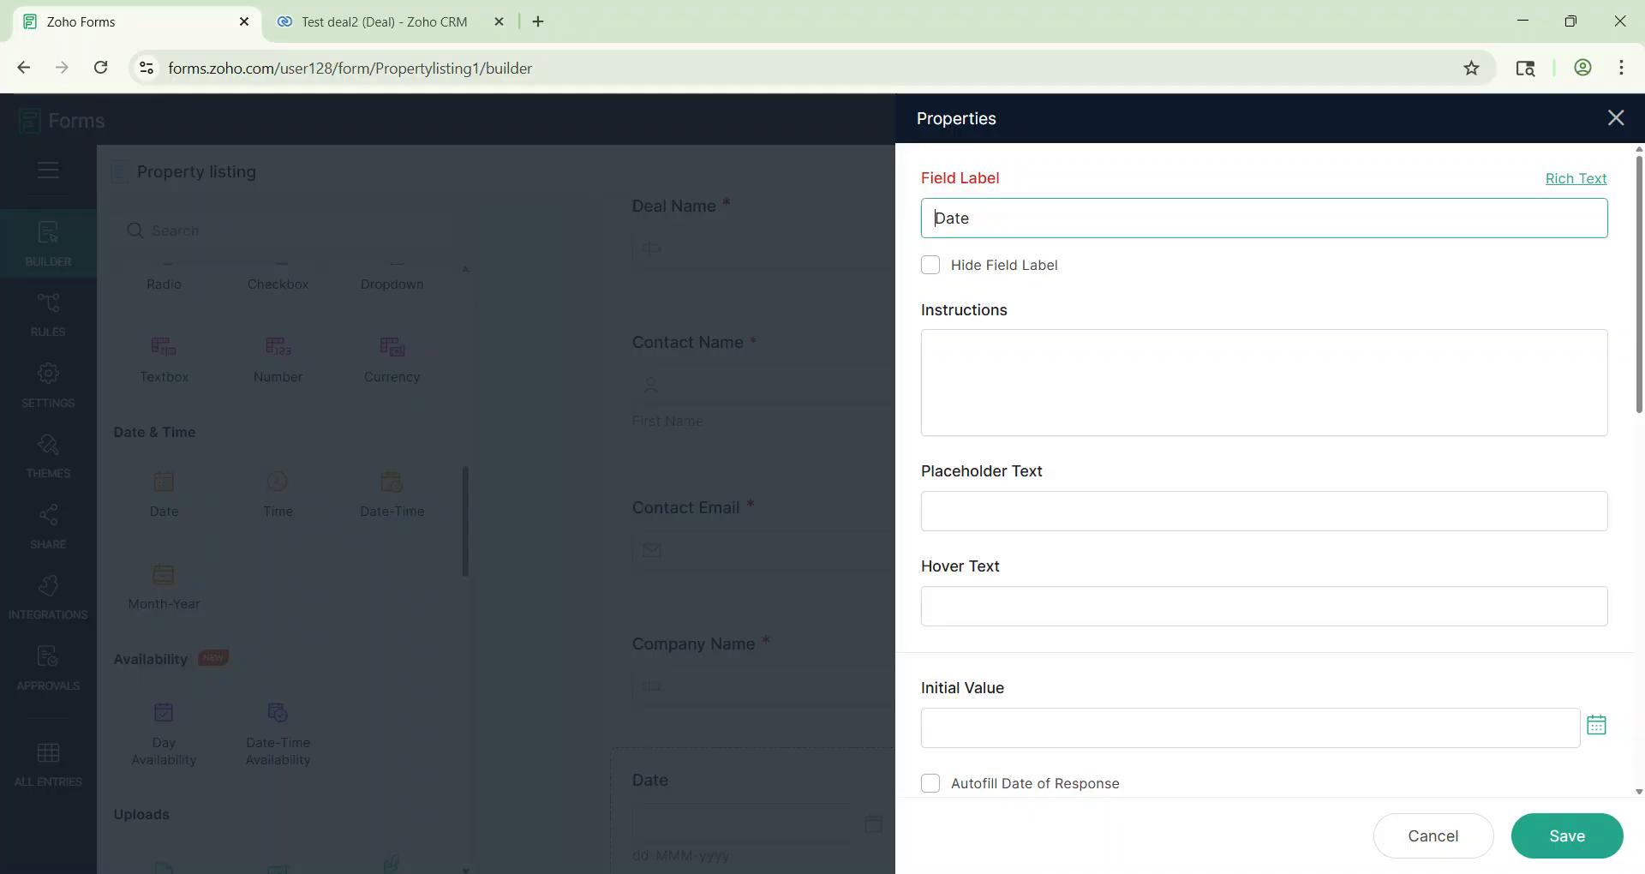
pyautogui.write('Closing')
pyautogui.scroll(-5, 1242, 598)
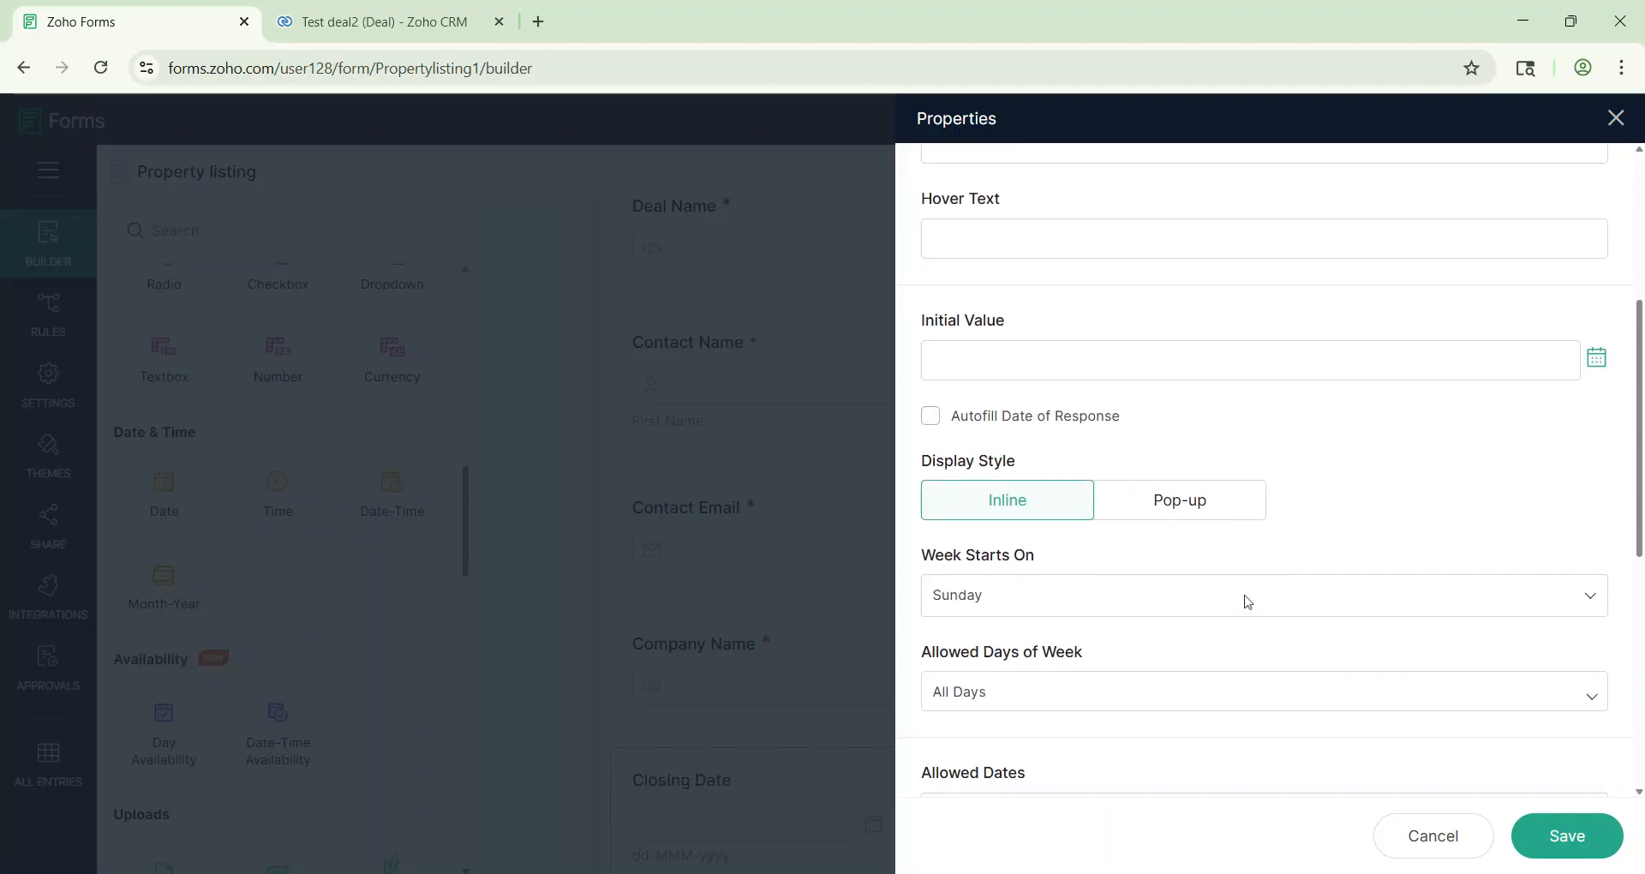
pyautogui.click(931, 418)
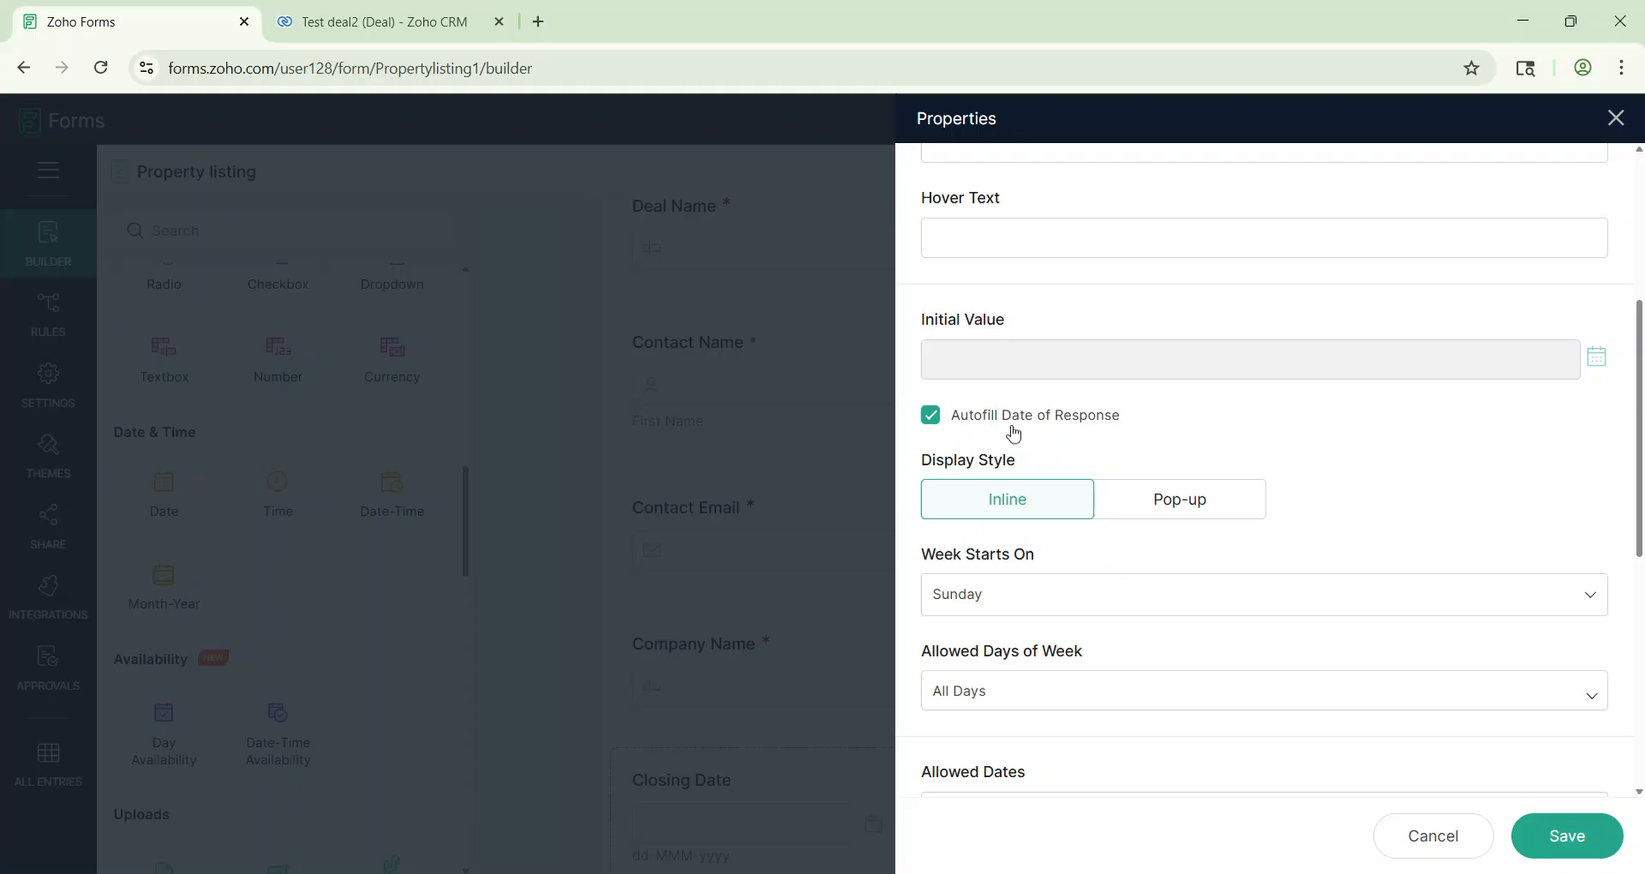
pyautogui.click(1587, 843)
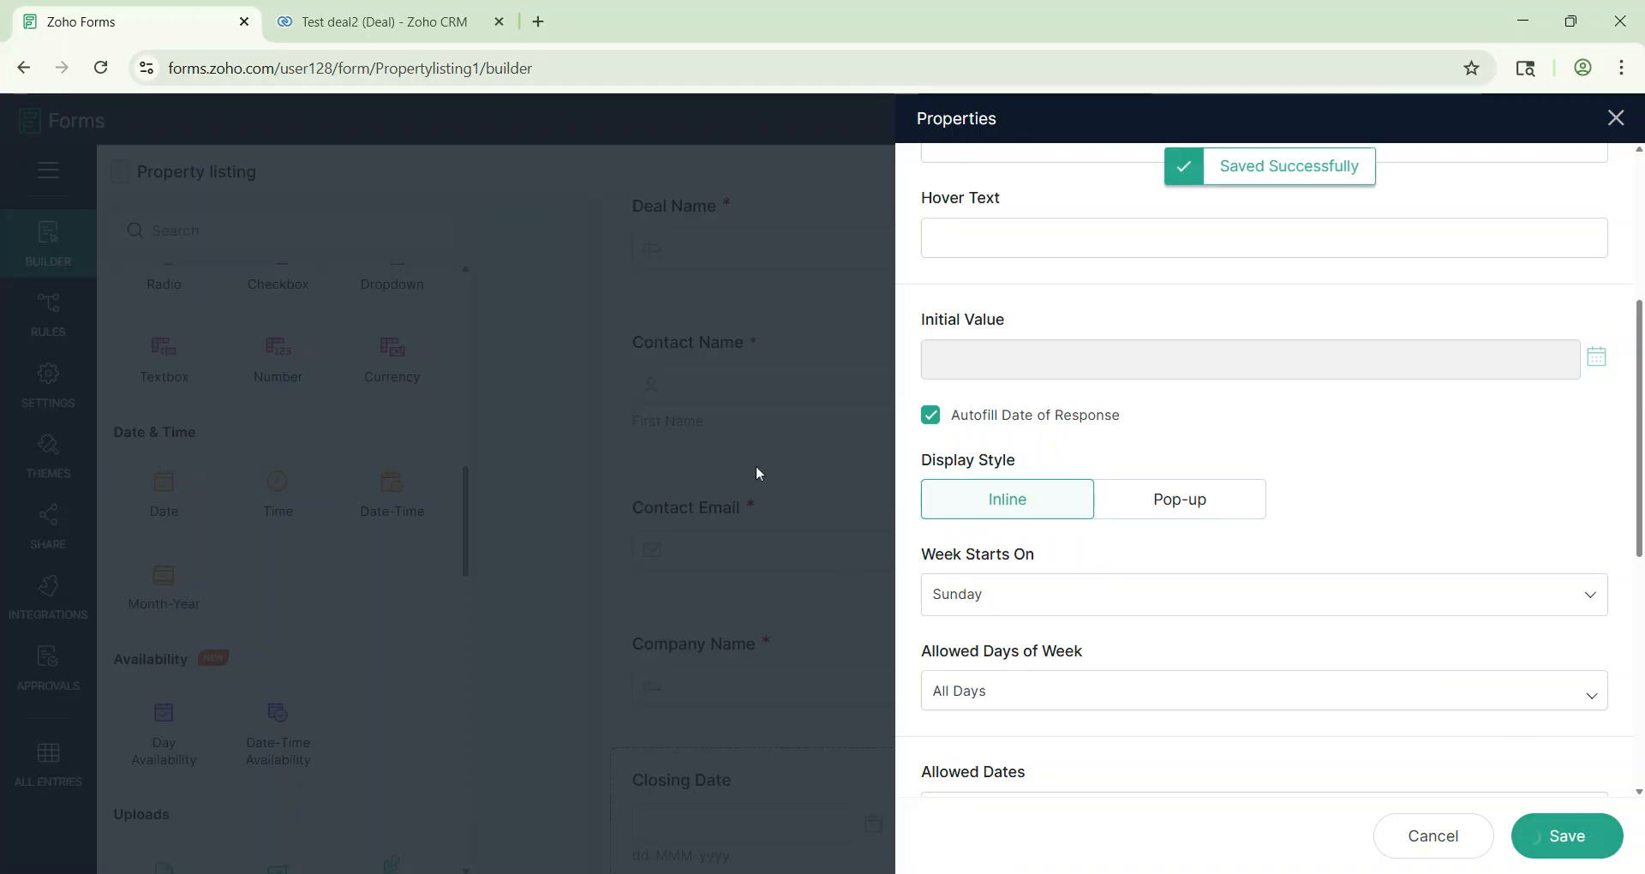
pyautogui.scroll(-2, 756, 465)
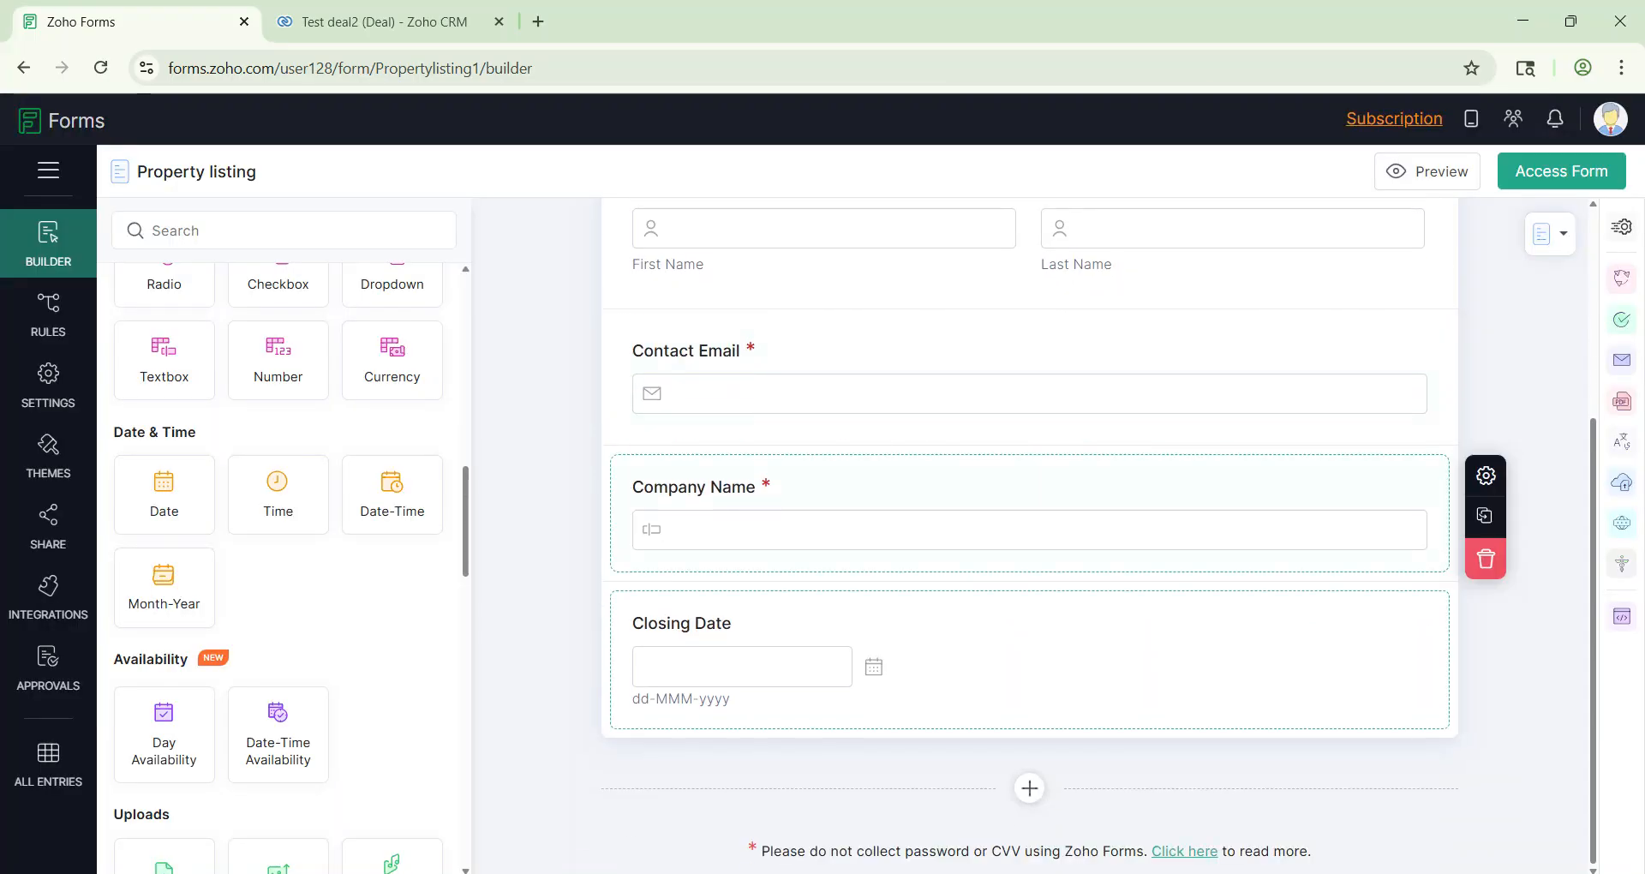
pyautogui.scroll(5, 223, 490)
pyautogui.scroll(3, 223, 490)
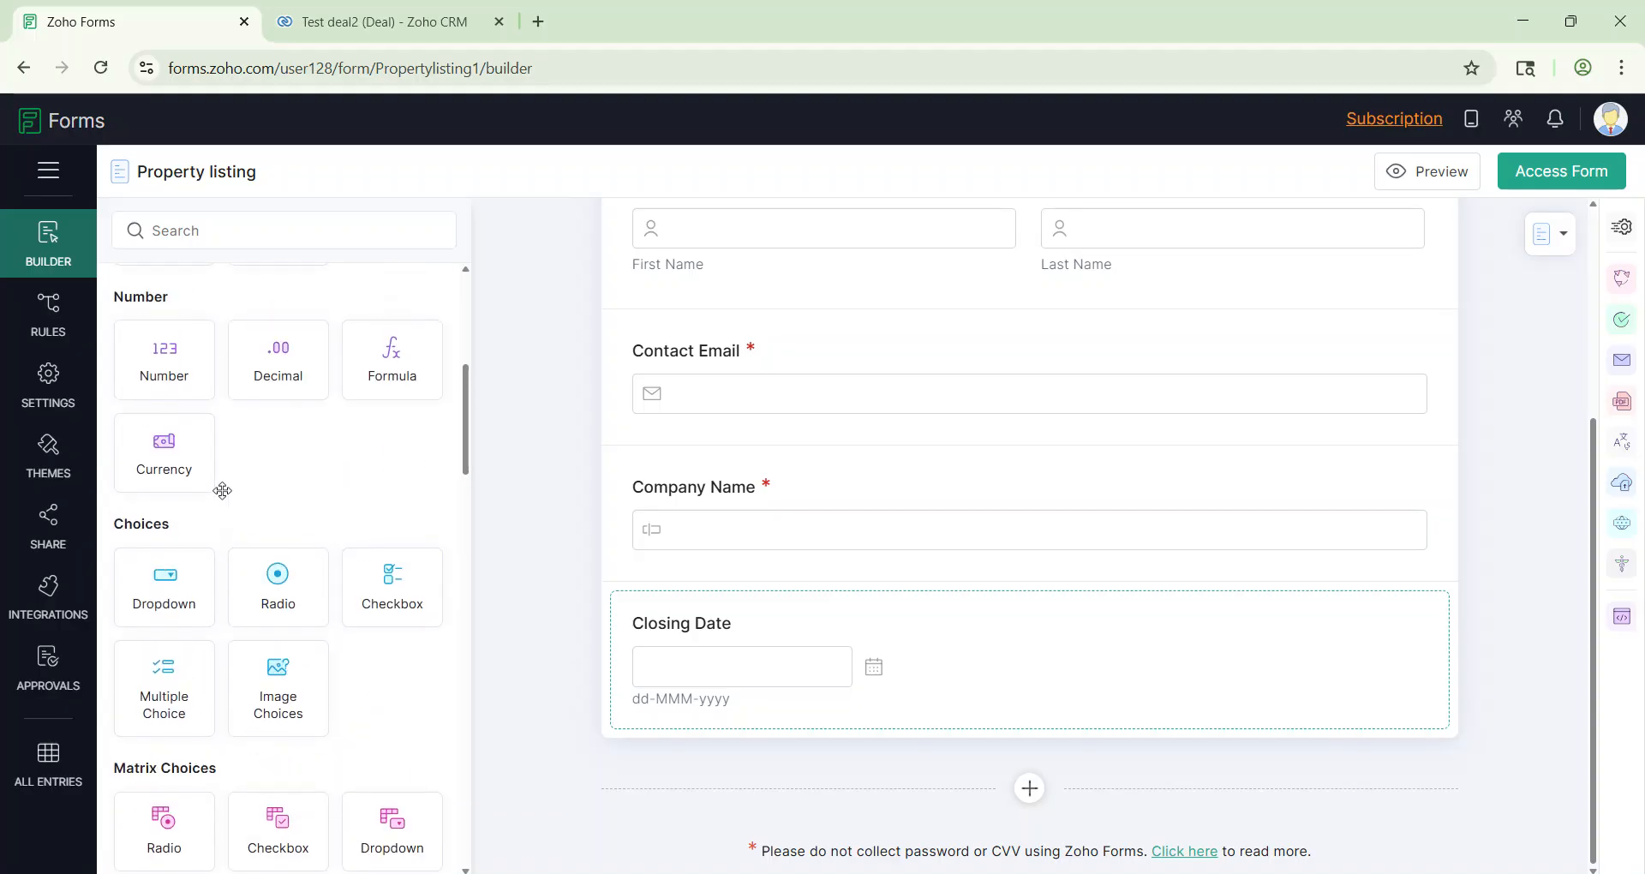
# Step: Add an 'Amount' currency field below Closing Date using India Rupees (INR)
pyautogui.moveTo(162, 524); pyautogui.dragTo(848, 761)
pyautogui.click(968, 791)
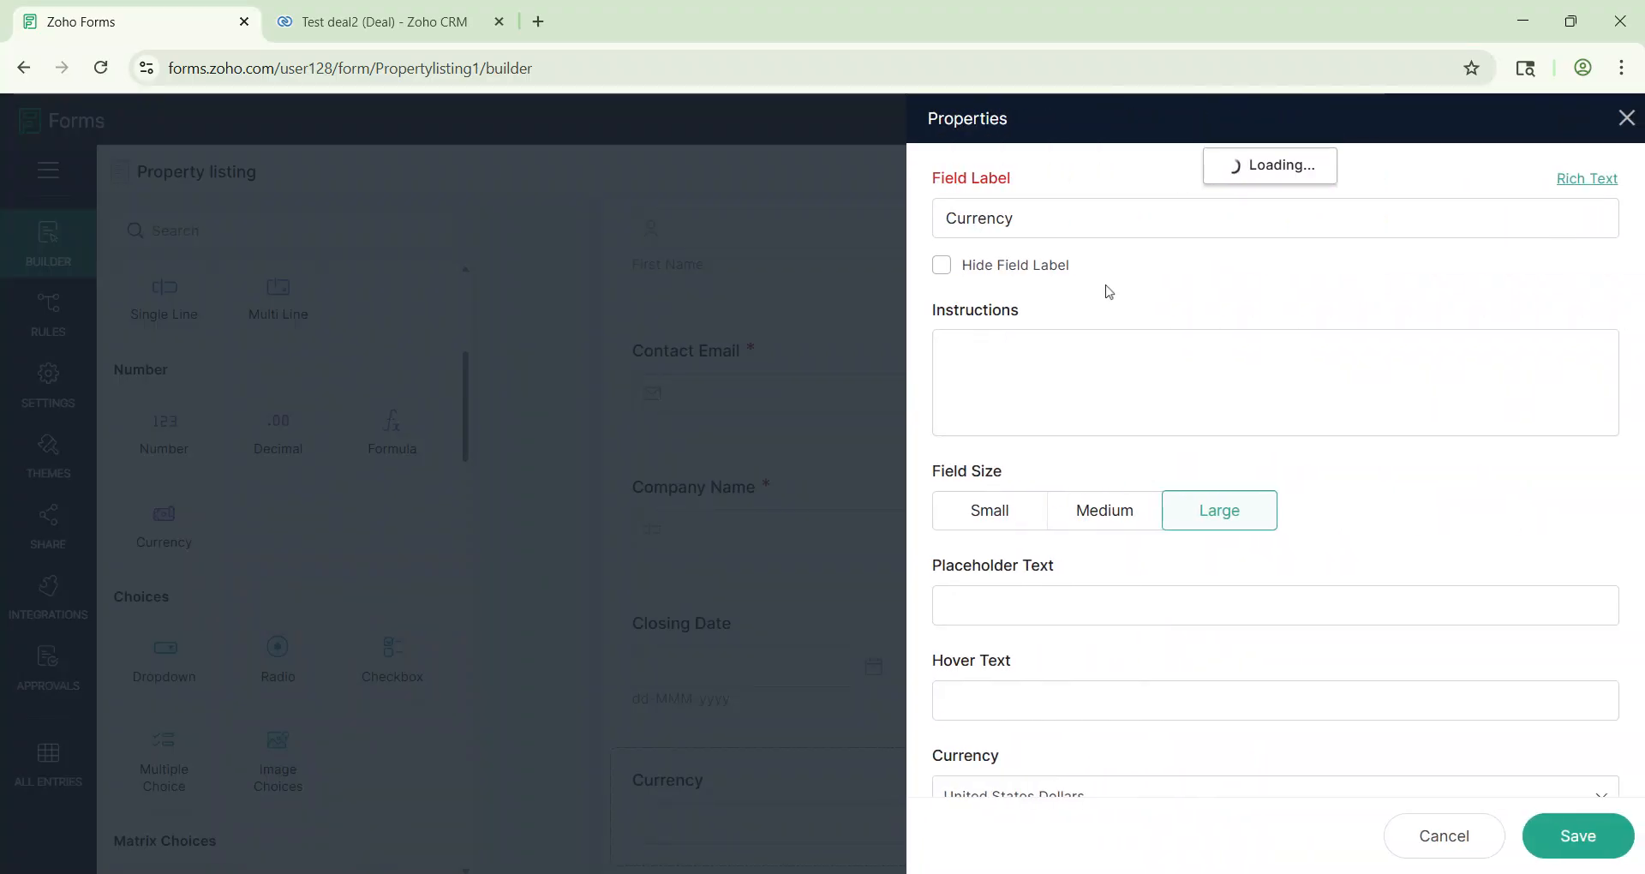
pyautogui.write('Amount')
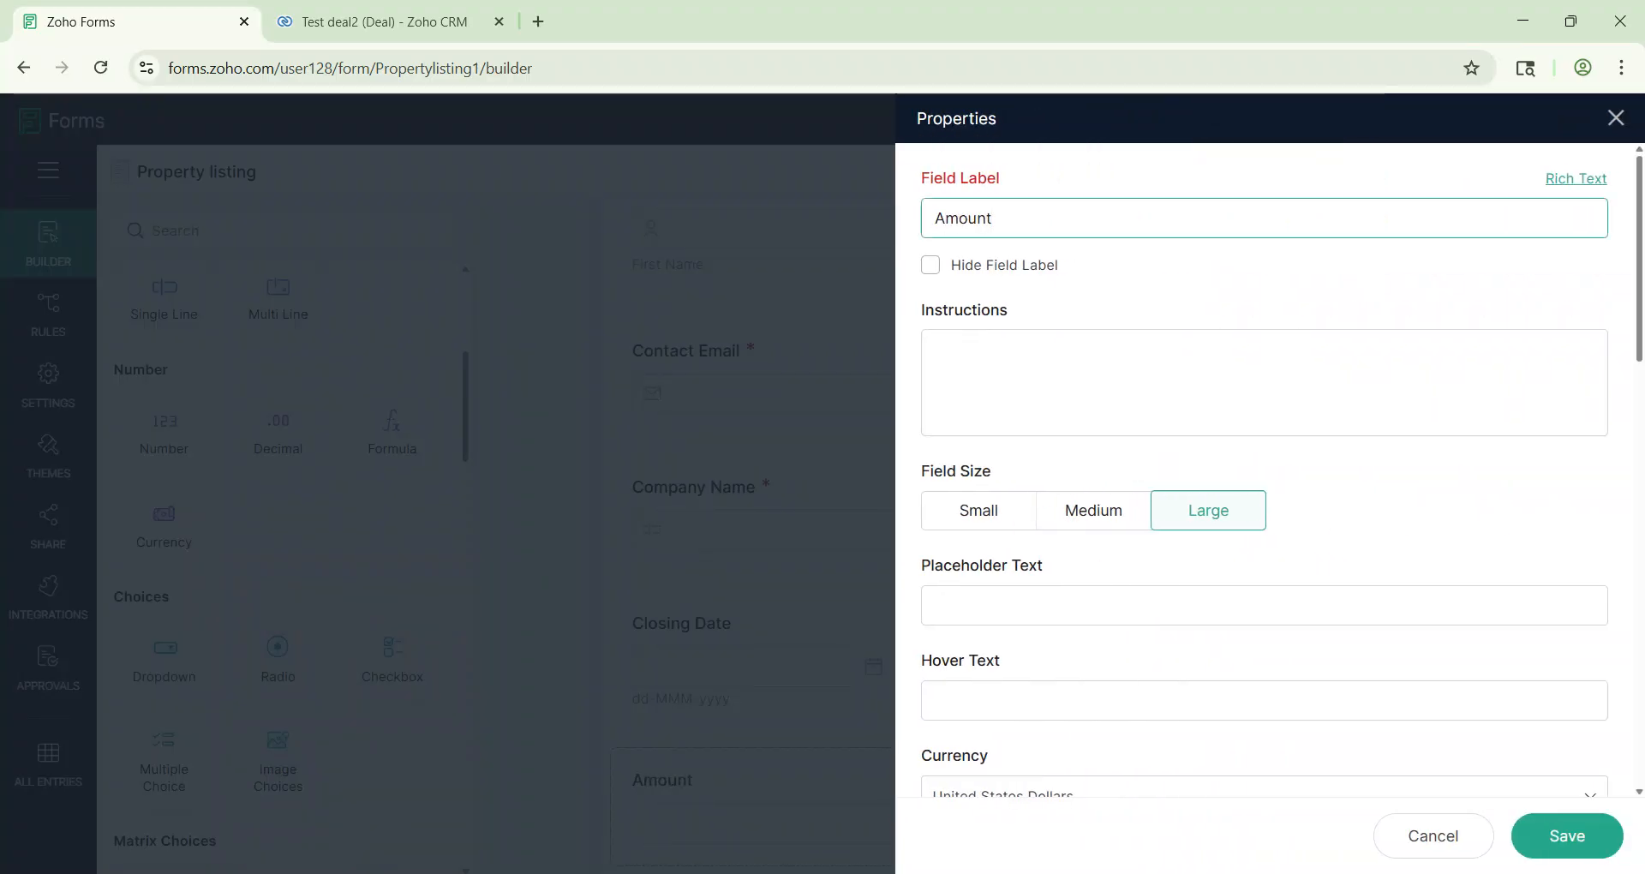
pyautogui.scroll(-4, 1264, 471)
pyautogui.click(1059, 415)
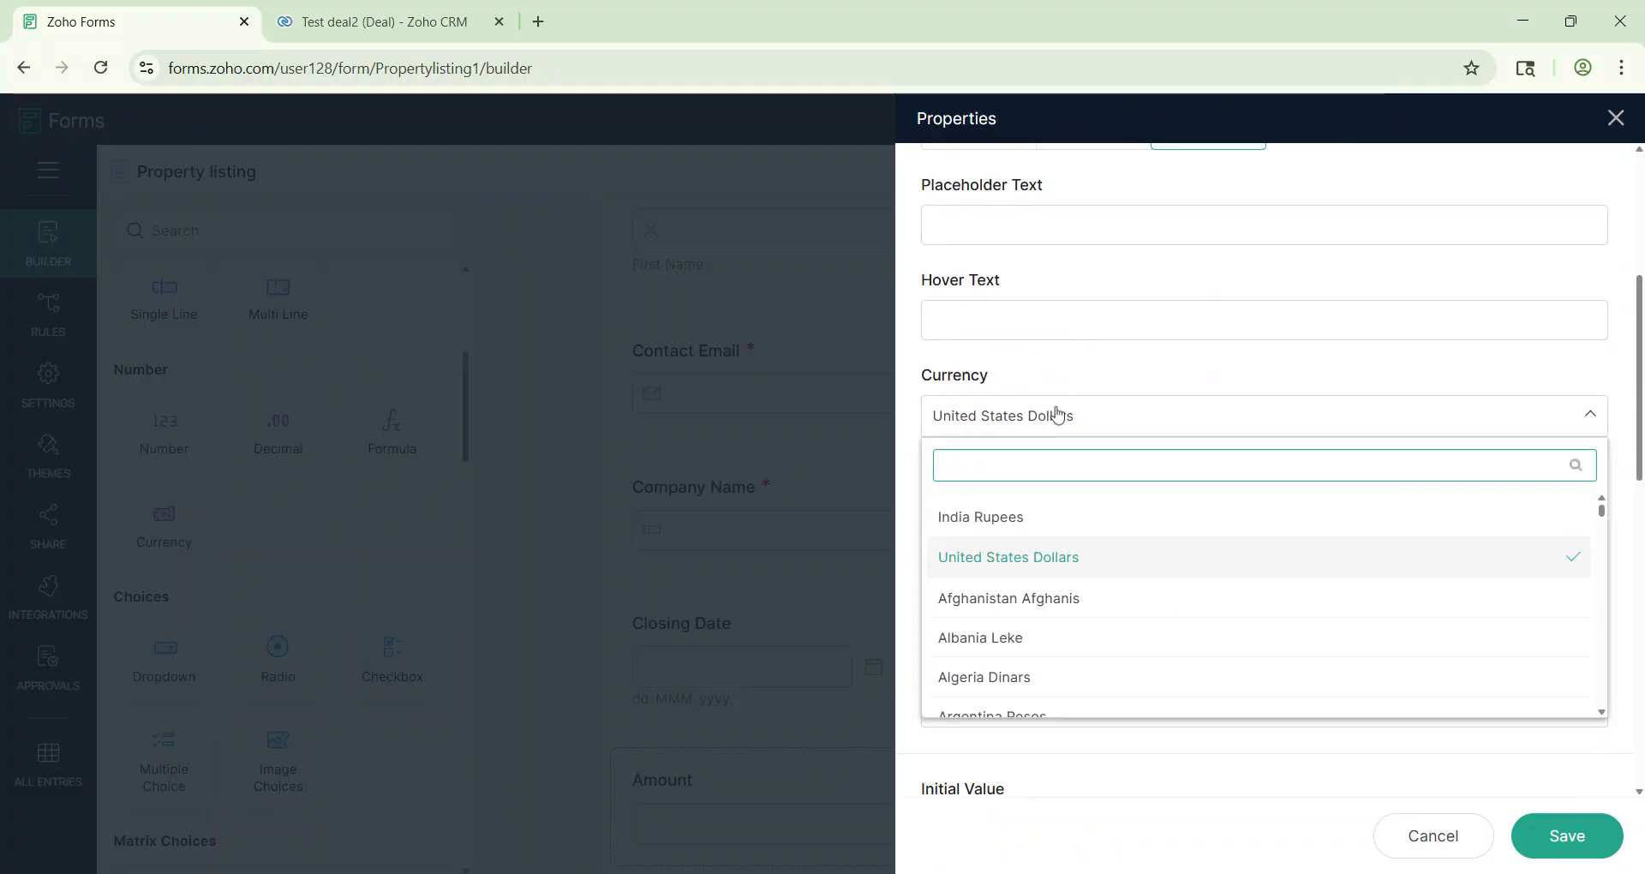
pyautogui.write('ind')
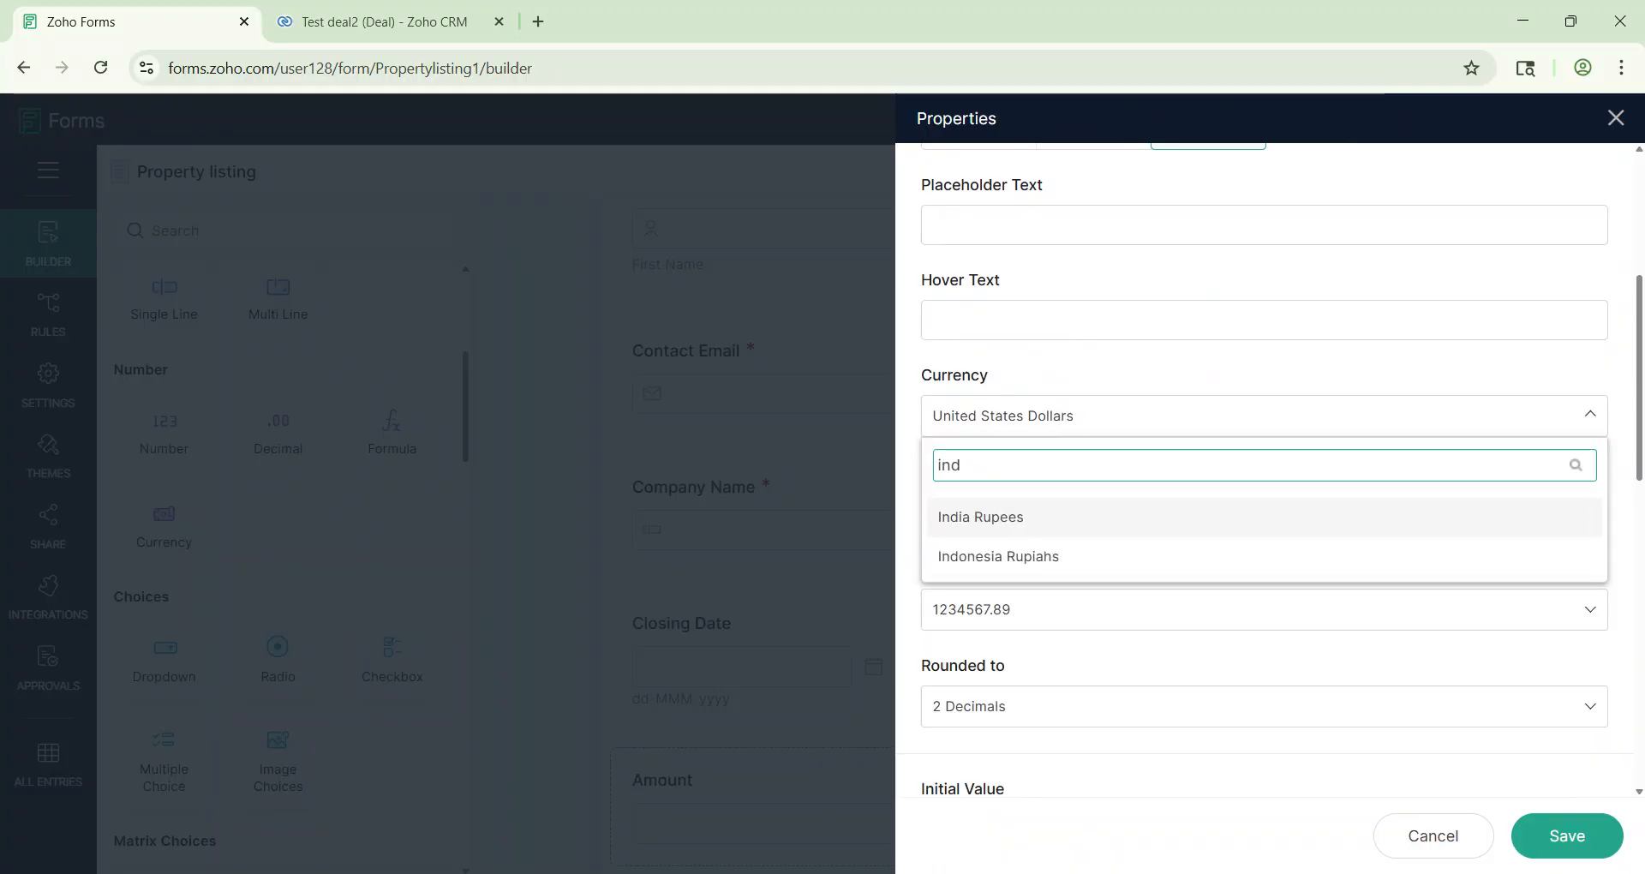
pyautogui.click(993, 516)
pyautogui.scroll(-3, 1068, 525)
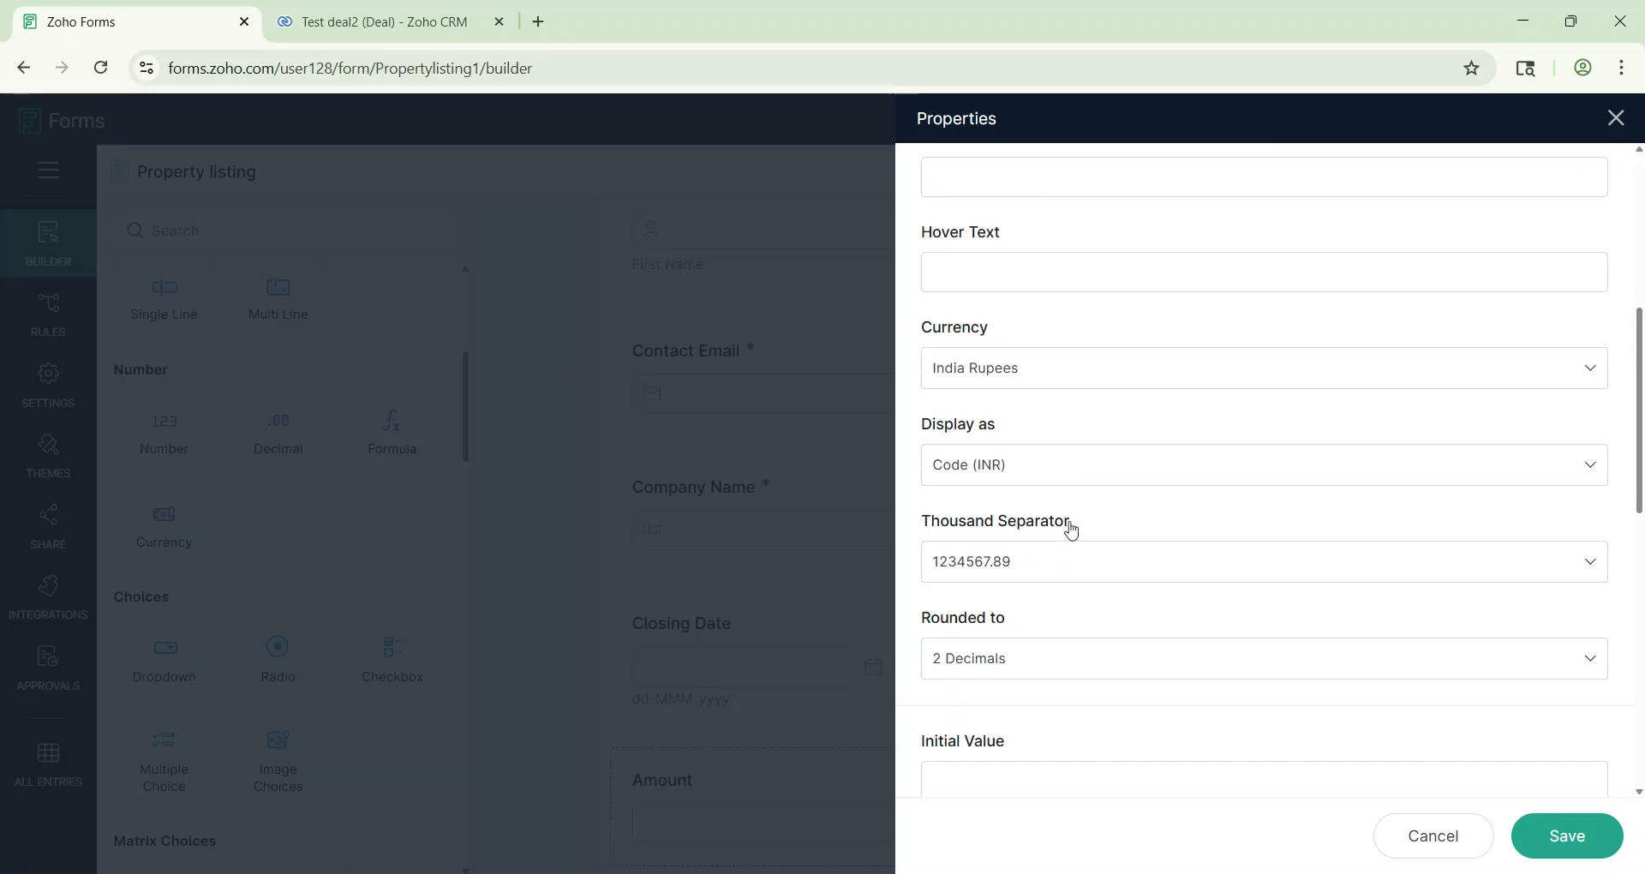
pyautogui.click(1582, 839)
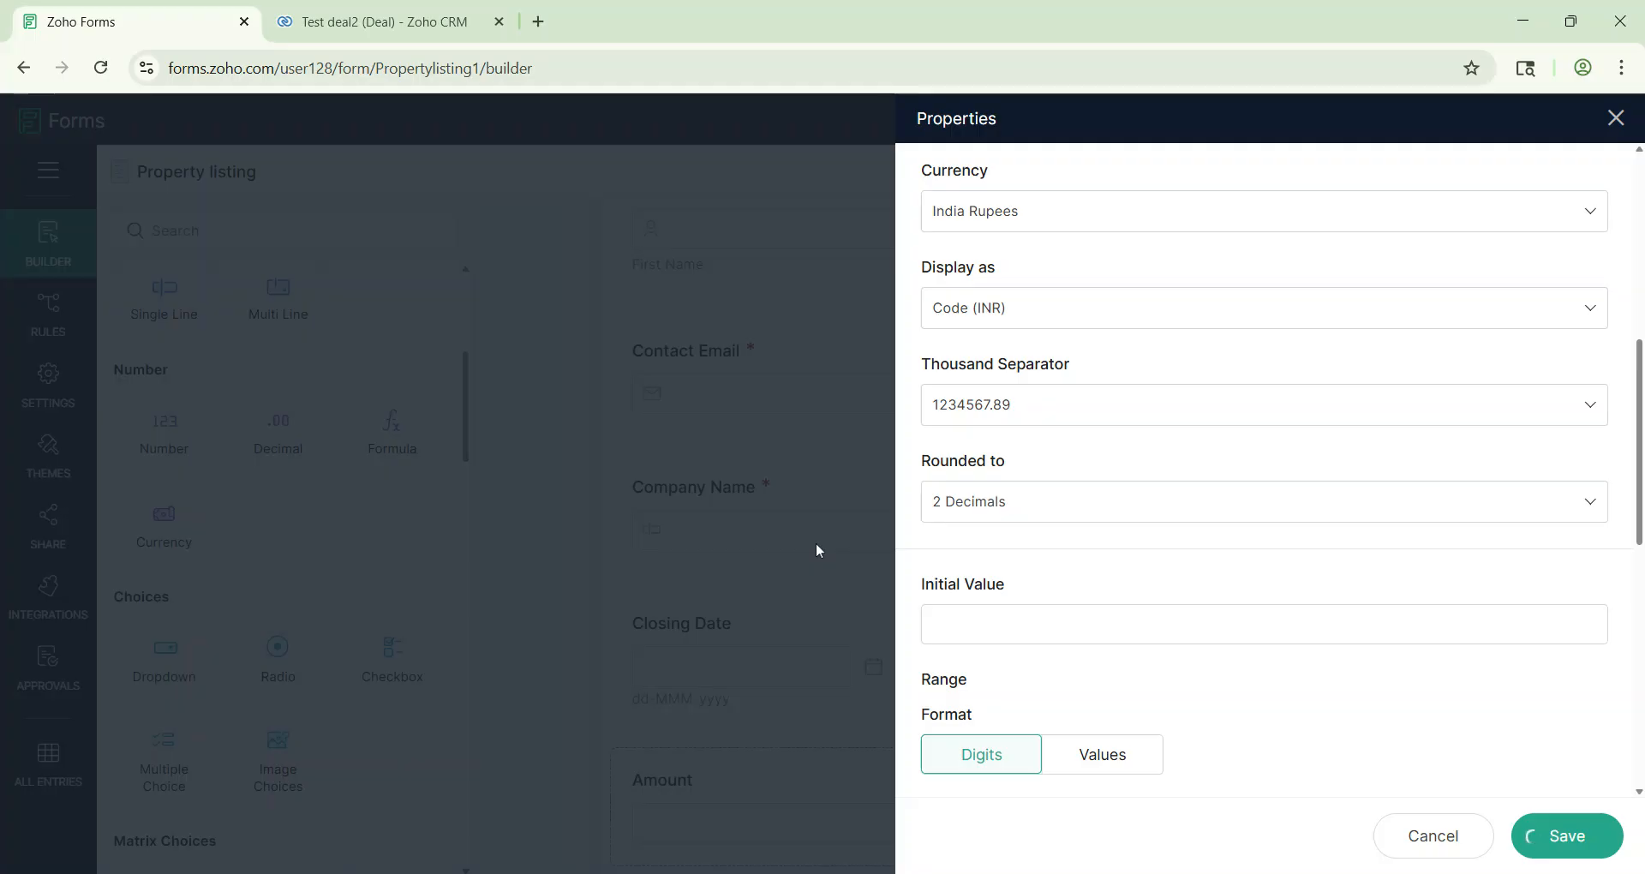
pyautogui.click(422, 8)
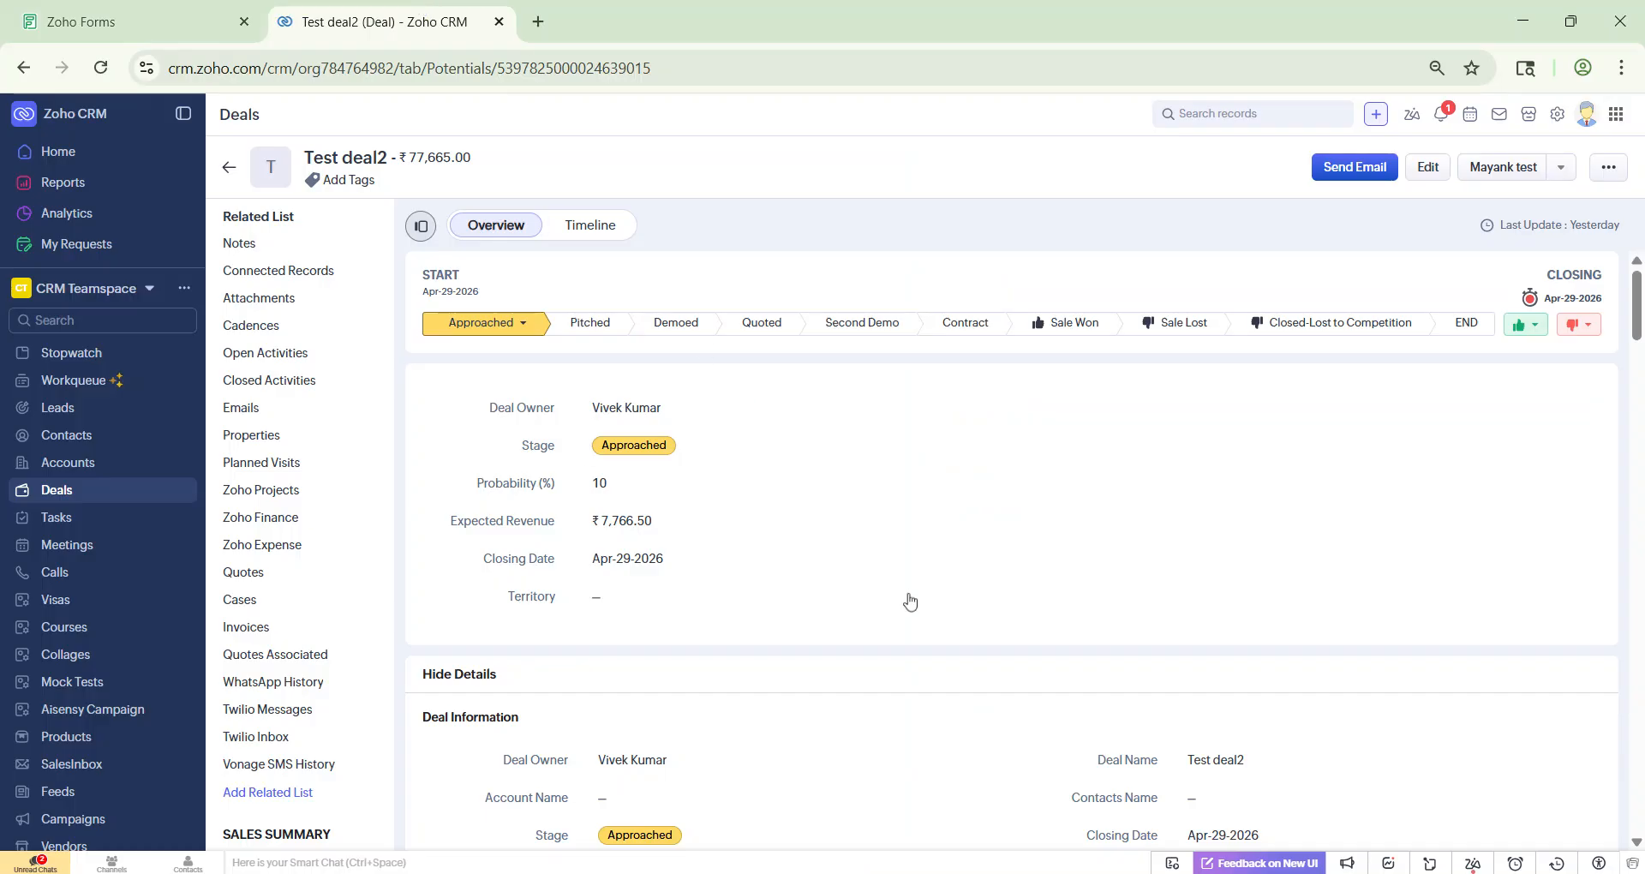
# Step: Read the Test deal2 Stage and Pipeline values, then return to the form builder
pyautogui.scroll(-3, 911, 598)
pyautogui.scroll(-1, 910, 600)
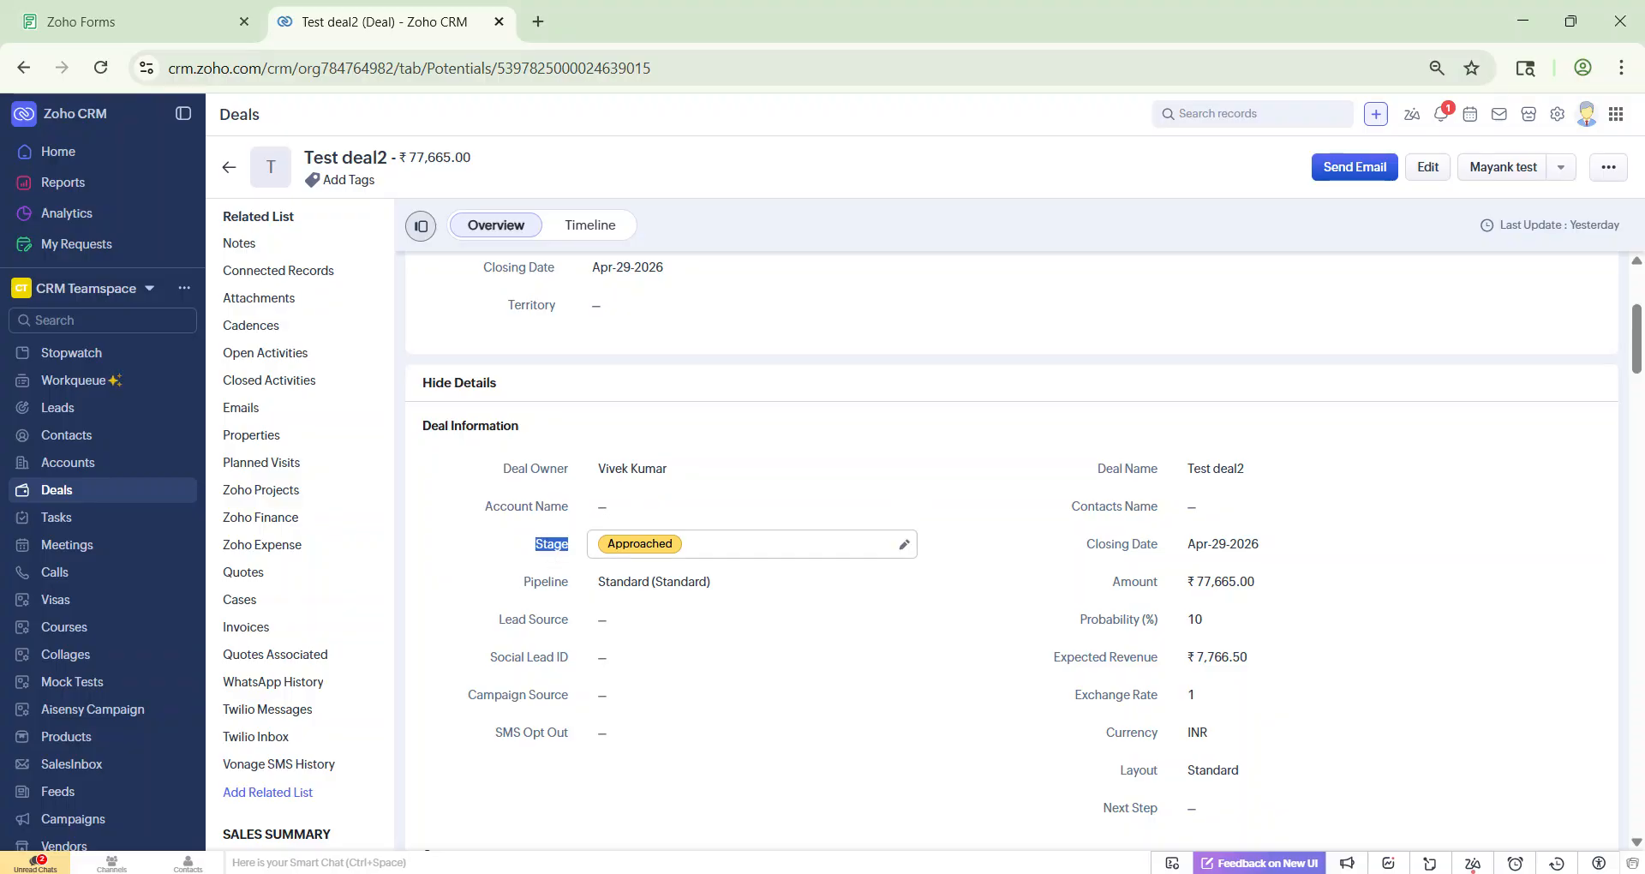
pyautogui.click(142, 9)
pyautogui.scroll(-2, 804, 504)
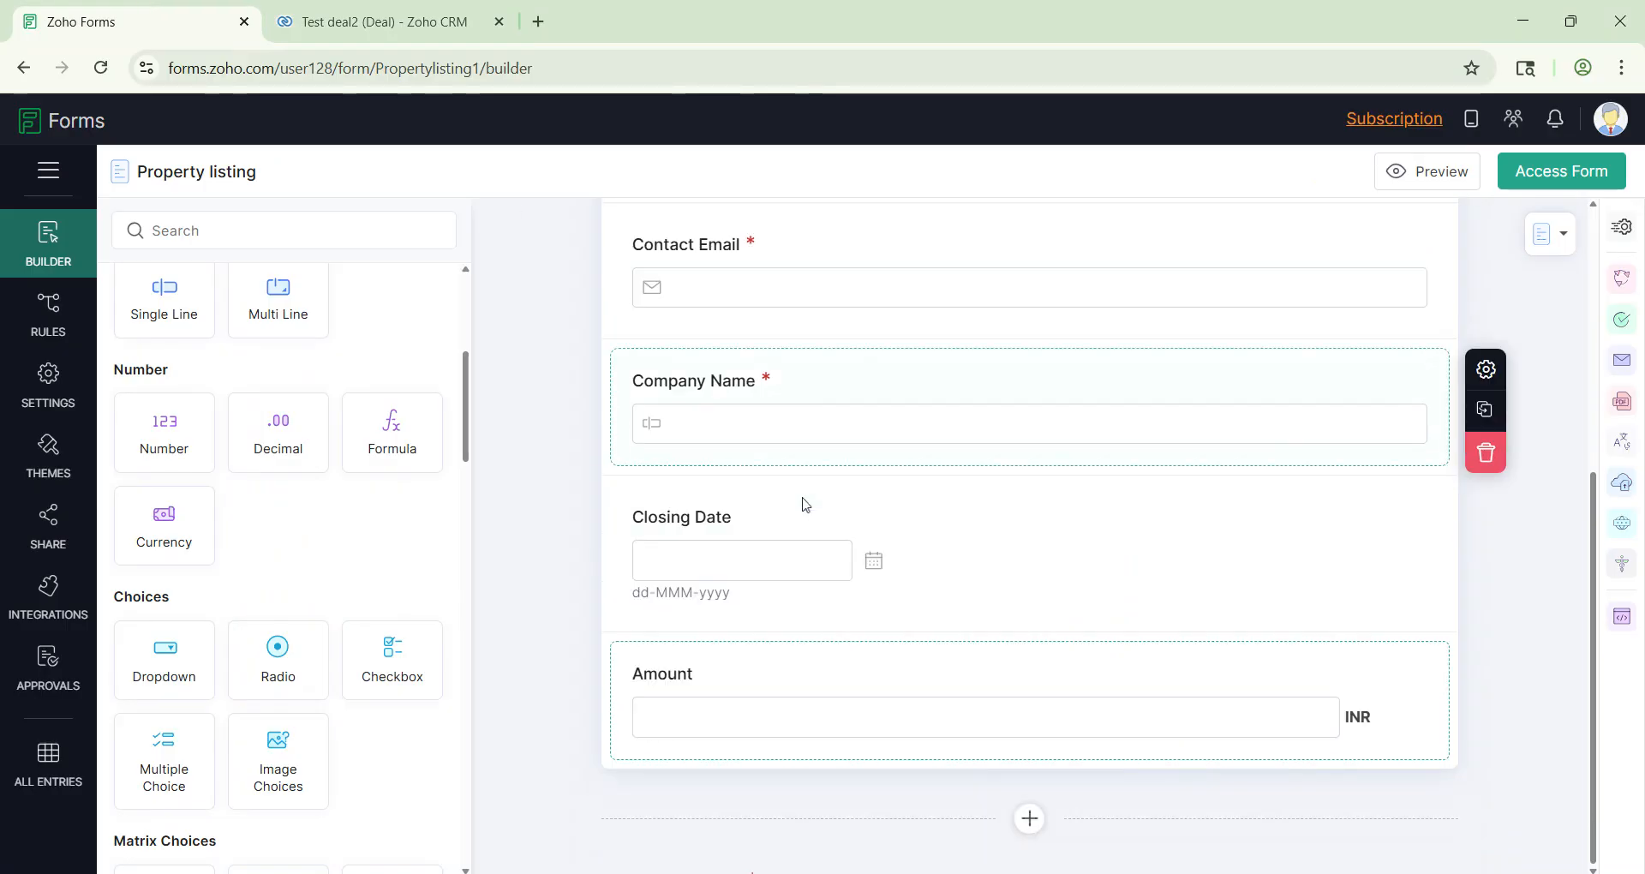
# Step: Add a Single Line field labelled 'Stage' below Amount
pyautogui.scroll(4, 269, 531)
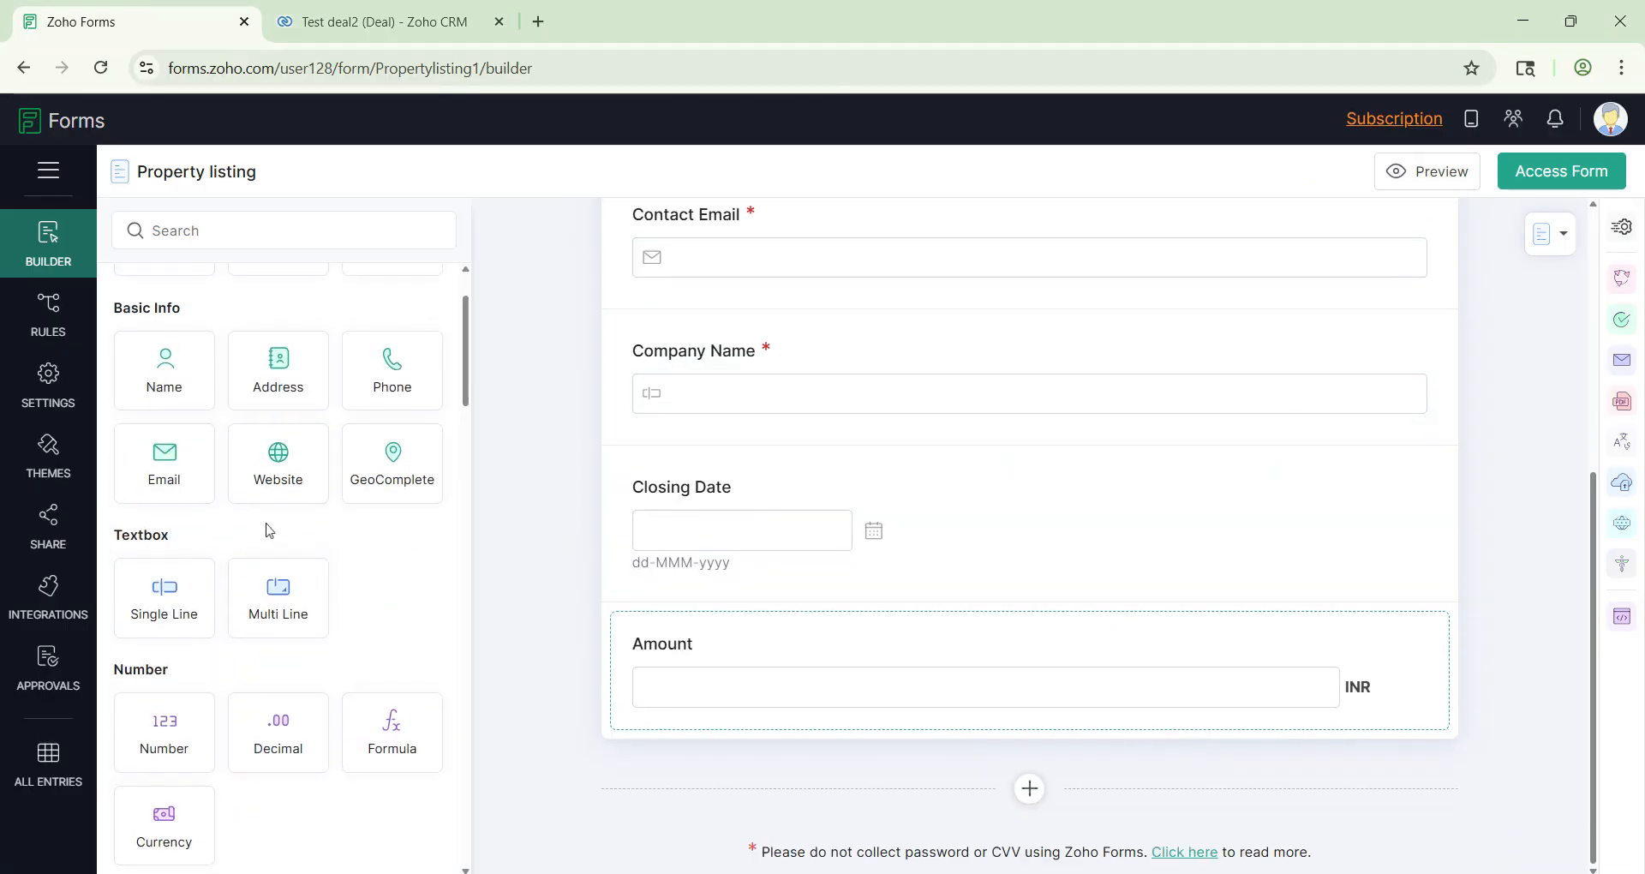
pyautogui.moveTo(188, 582); pyautogui.dragTo(775, 738)
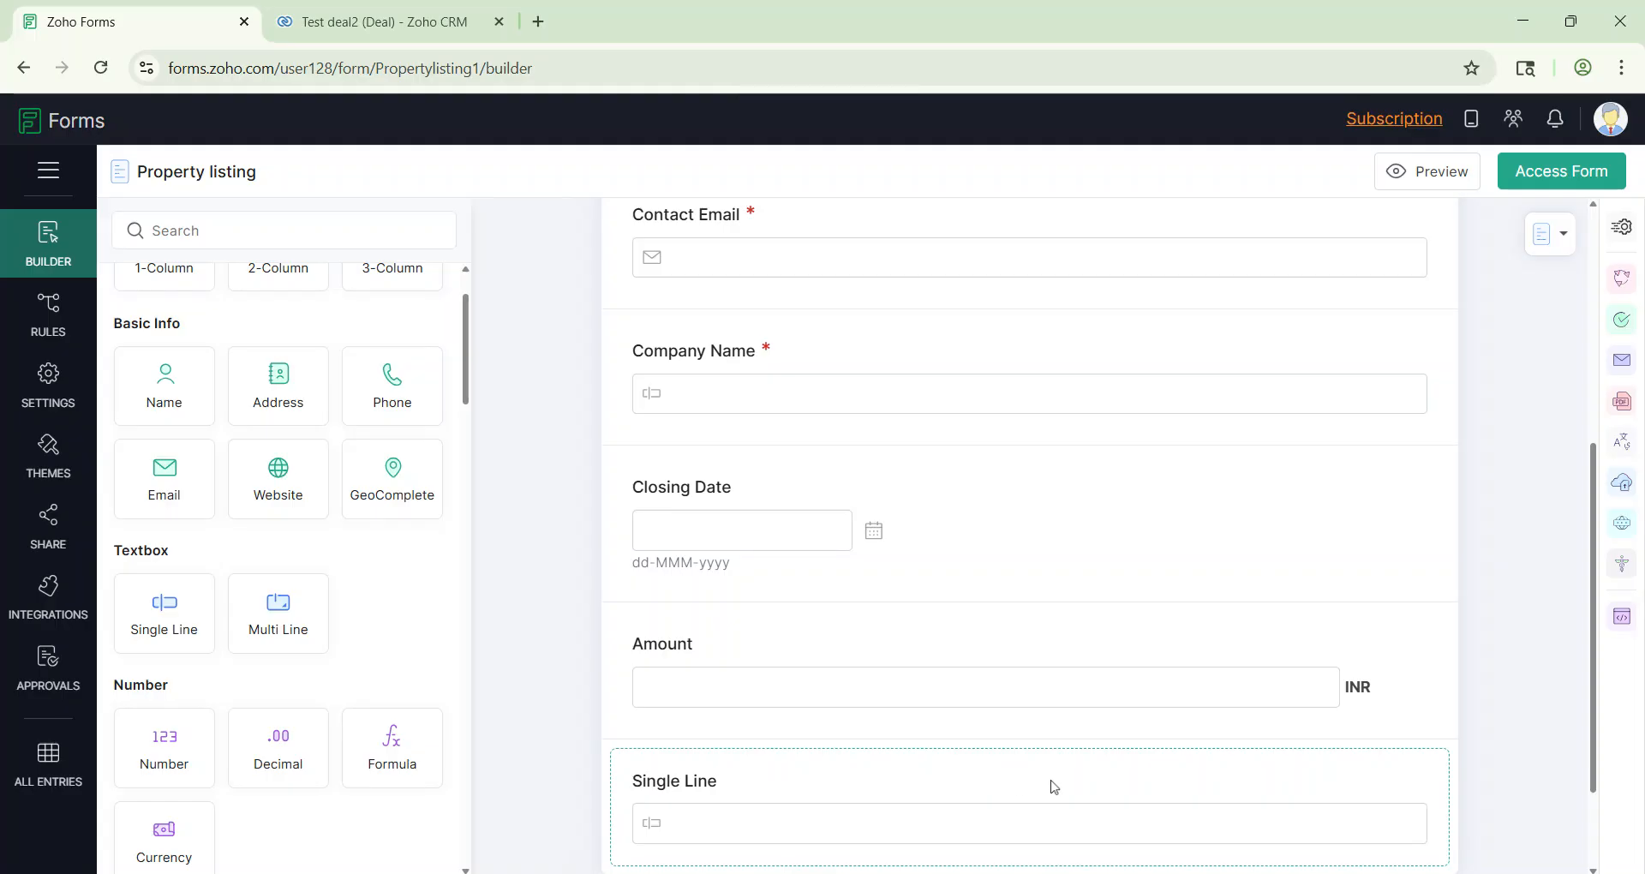
pyautogui.hotkey('ctrl', 'a')
pyautogui.write('Stage')
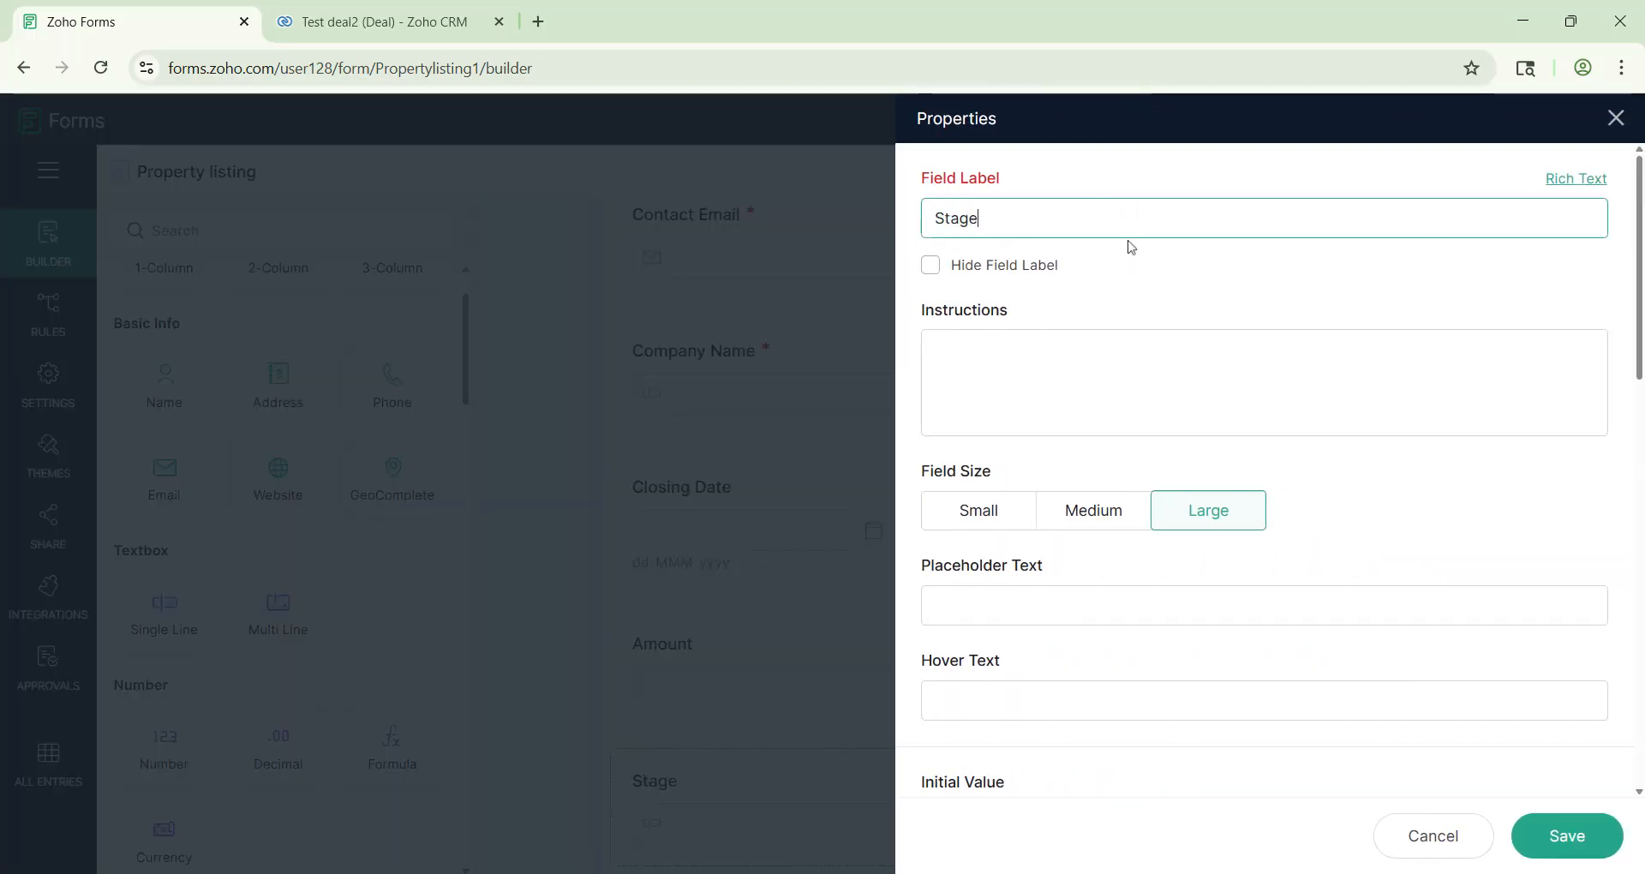
pyautogui.scroll(-5, 1268, 471)
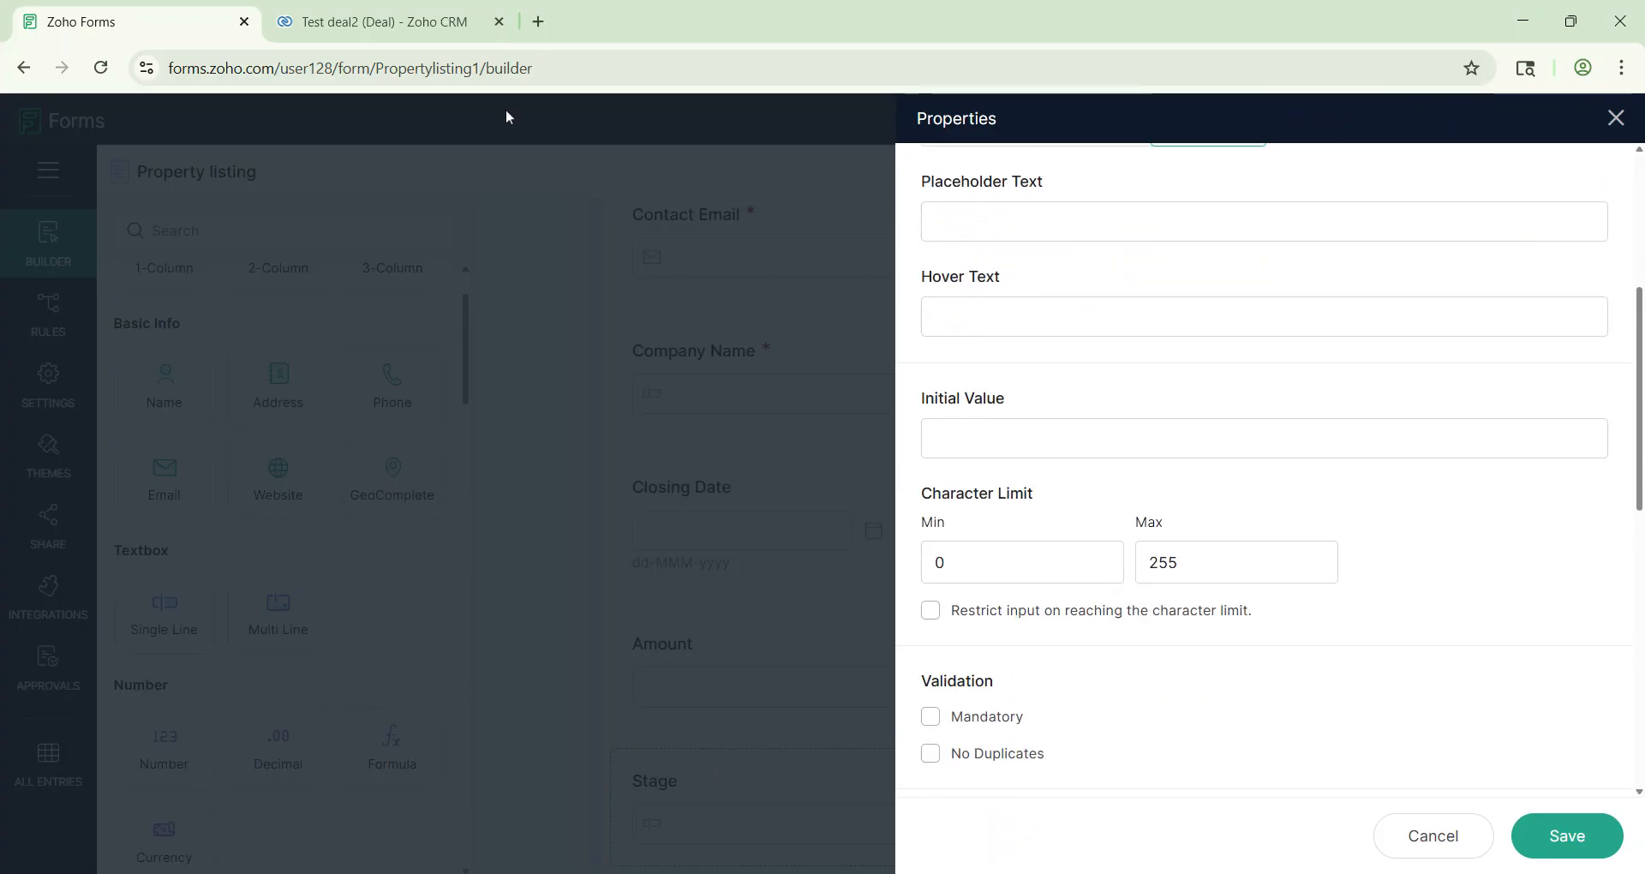
# Step: Give Stage the initial value 'Approached' copied from the deal, hide it, and save
pyautogui.click(325, 10)
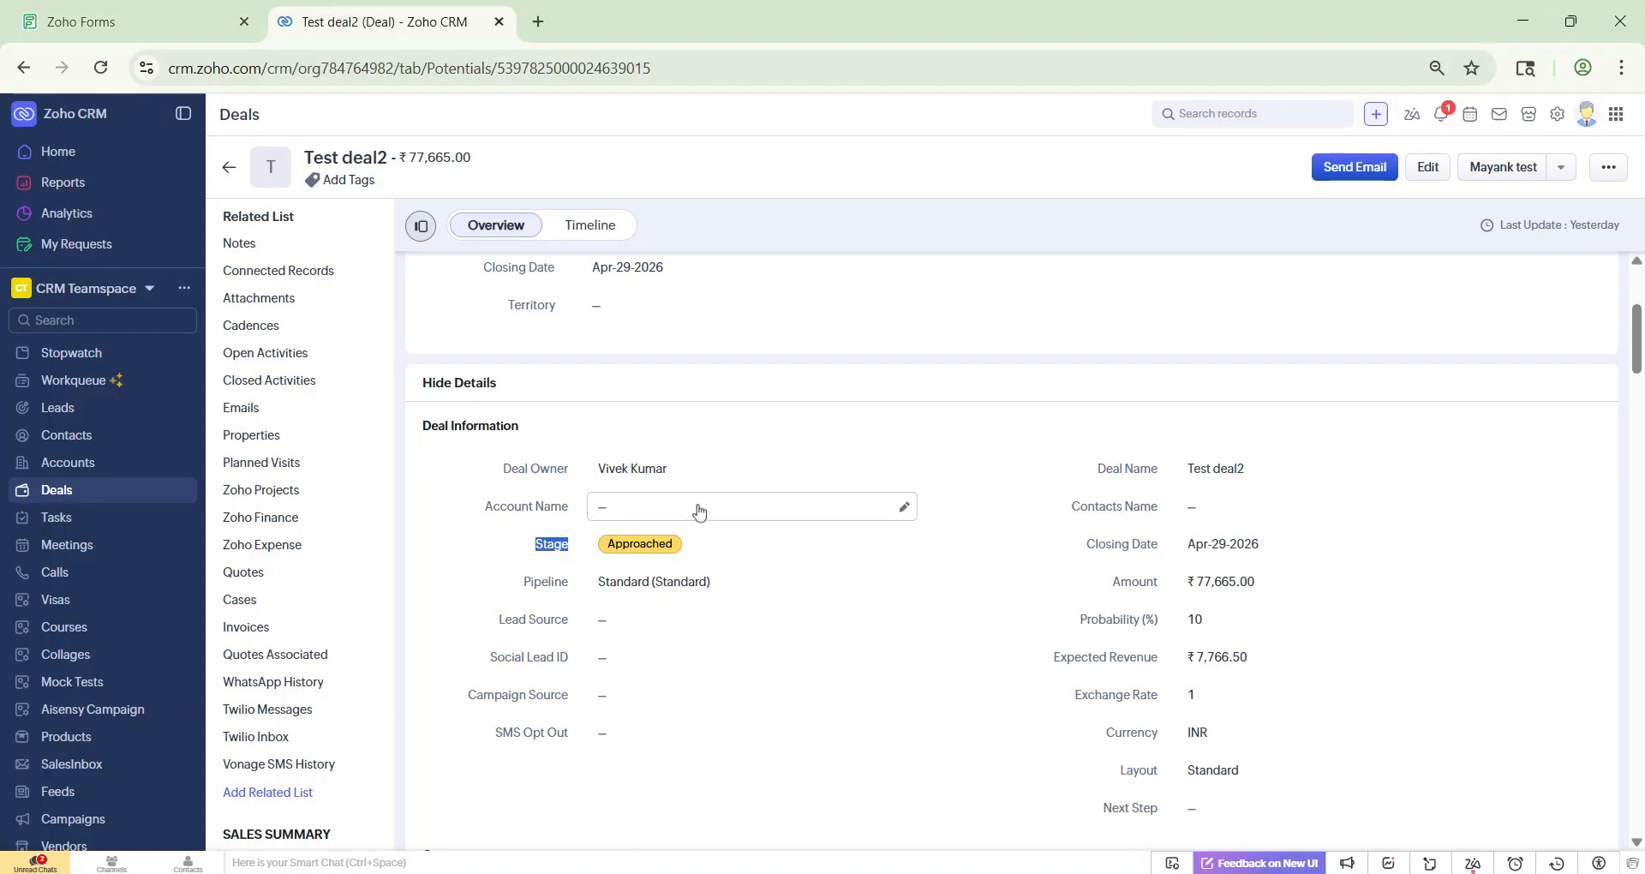
pyautogui.moveTo(606, 552); pyautogui.dragTo(670, 555)
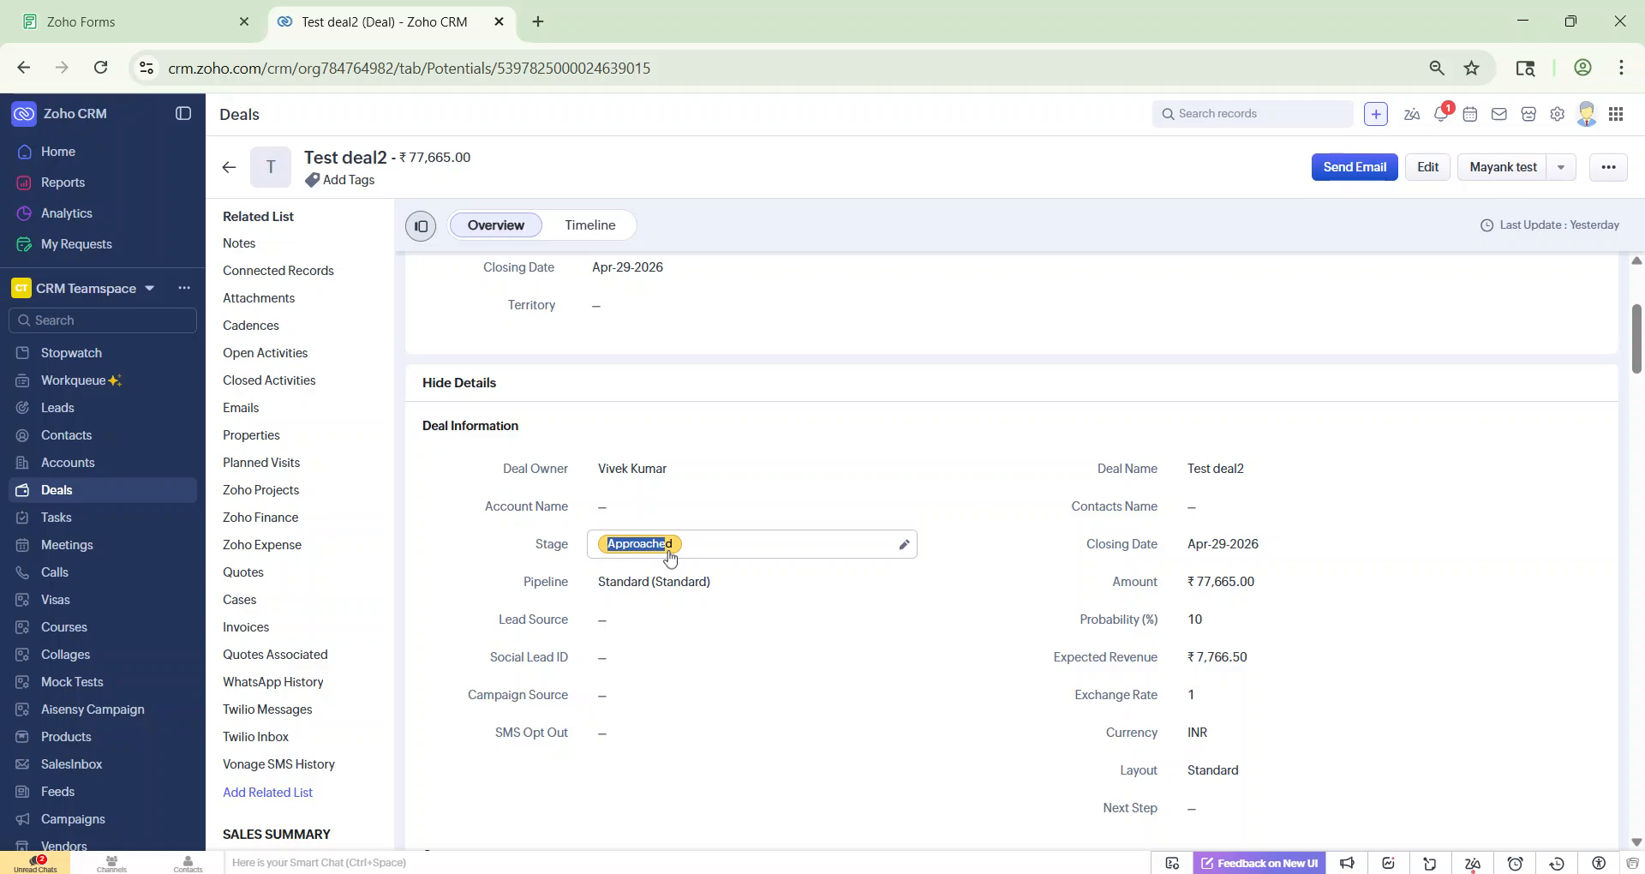
pyautogui.click(111, 19)
pyautogui.click(1264, 439)
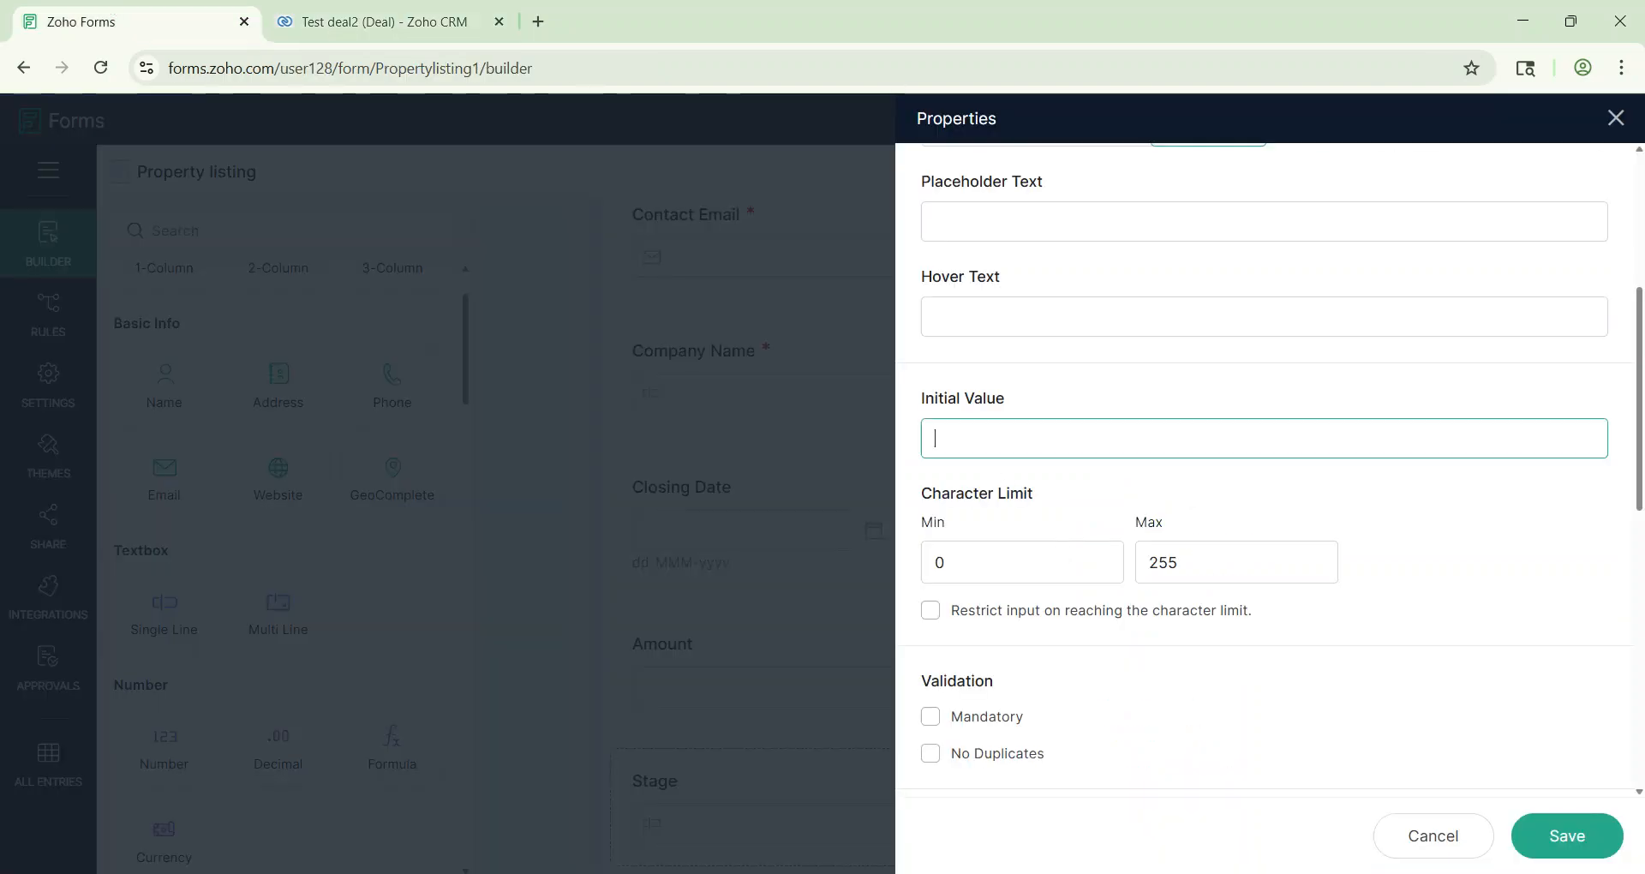
pyautogui.write('Approached')
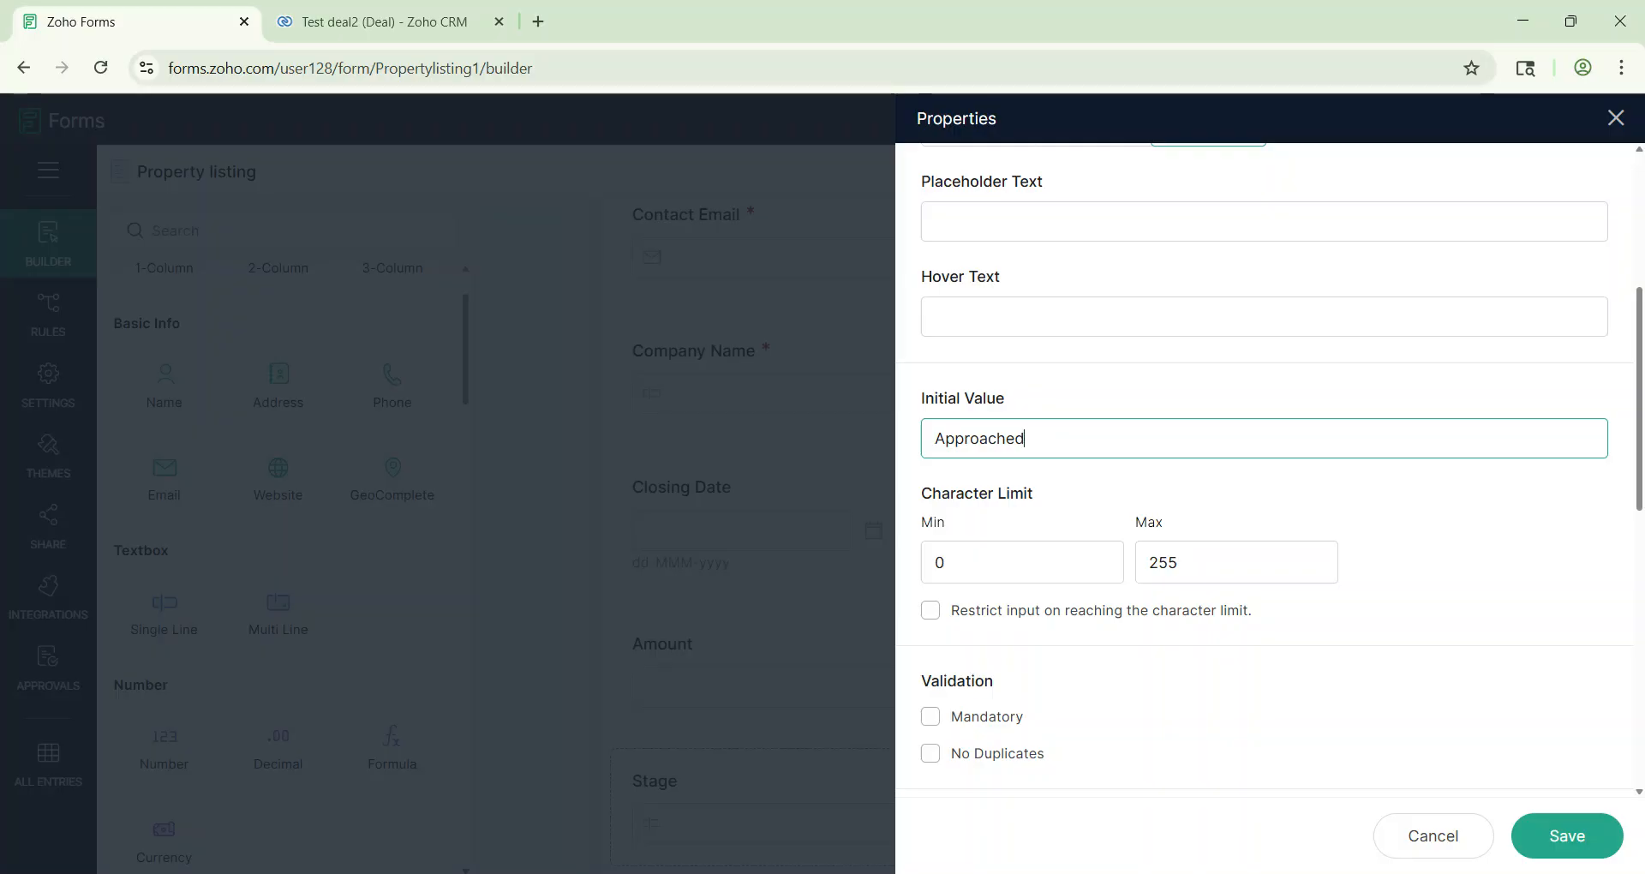
pyautogui.scroll(-1, 1372, 590)
pyautogui.scroll(-2, 1372, 589)
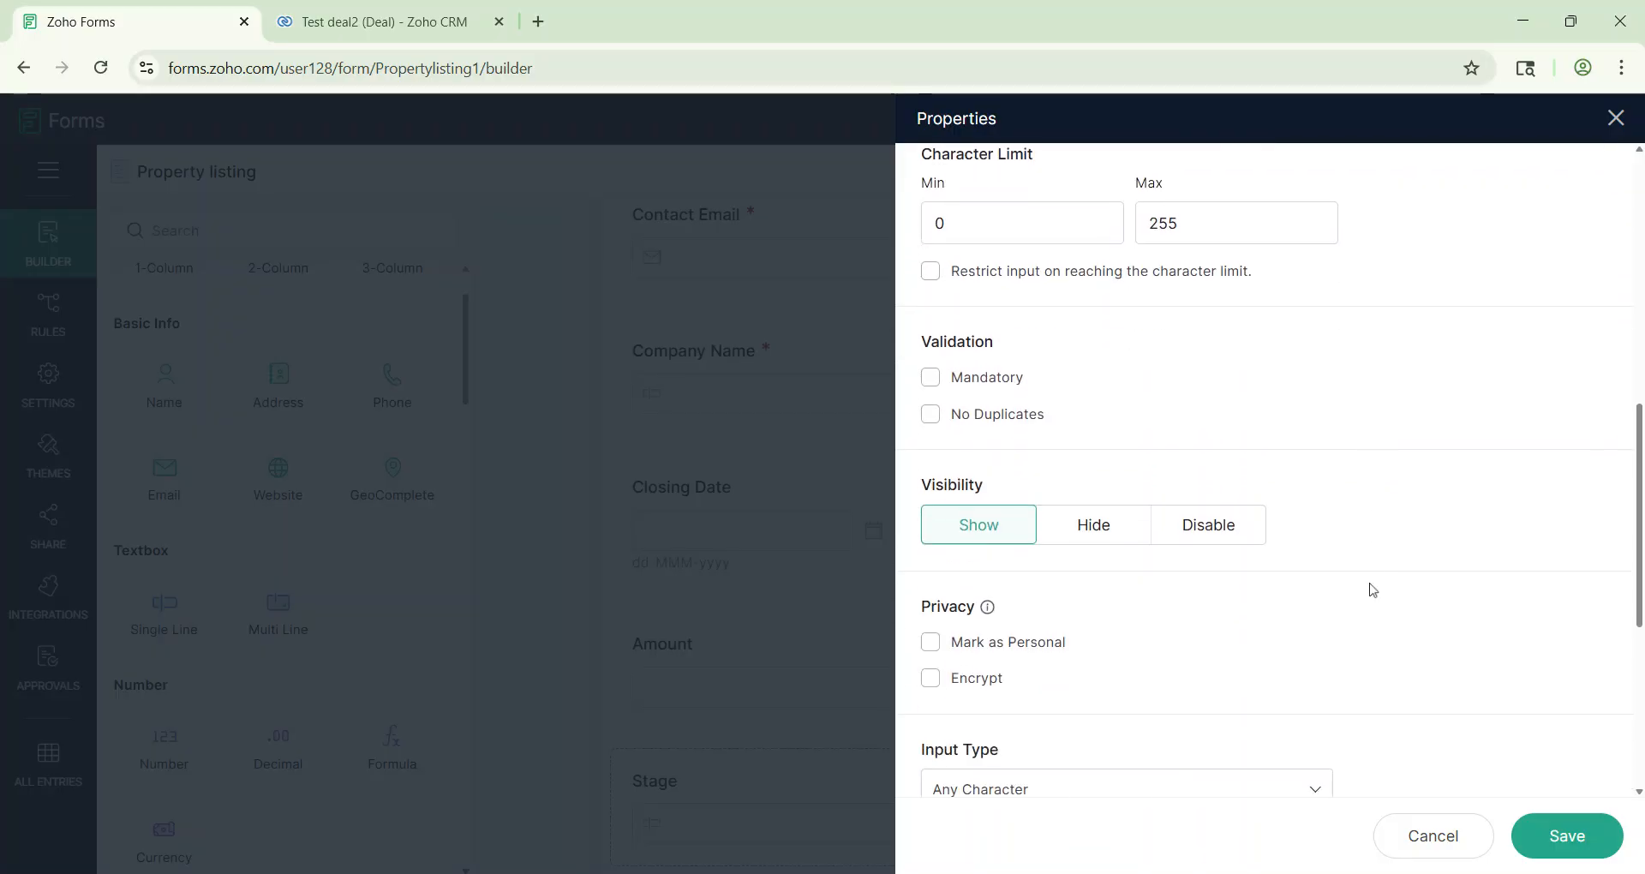
pyautogui.click(1099, 537)
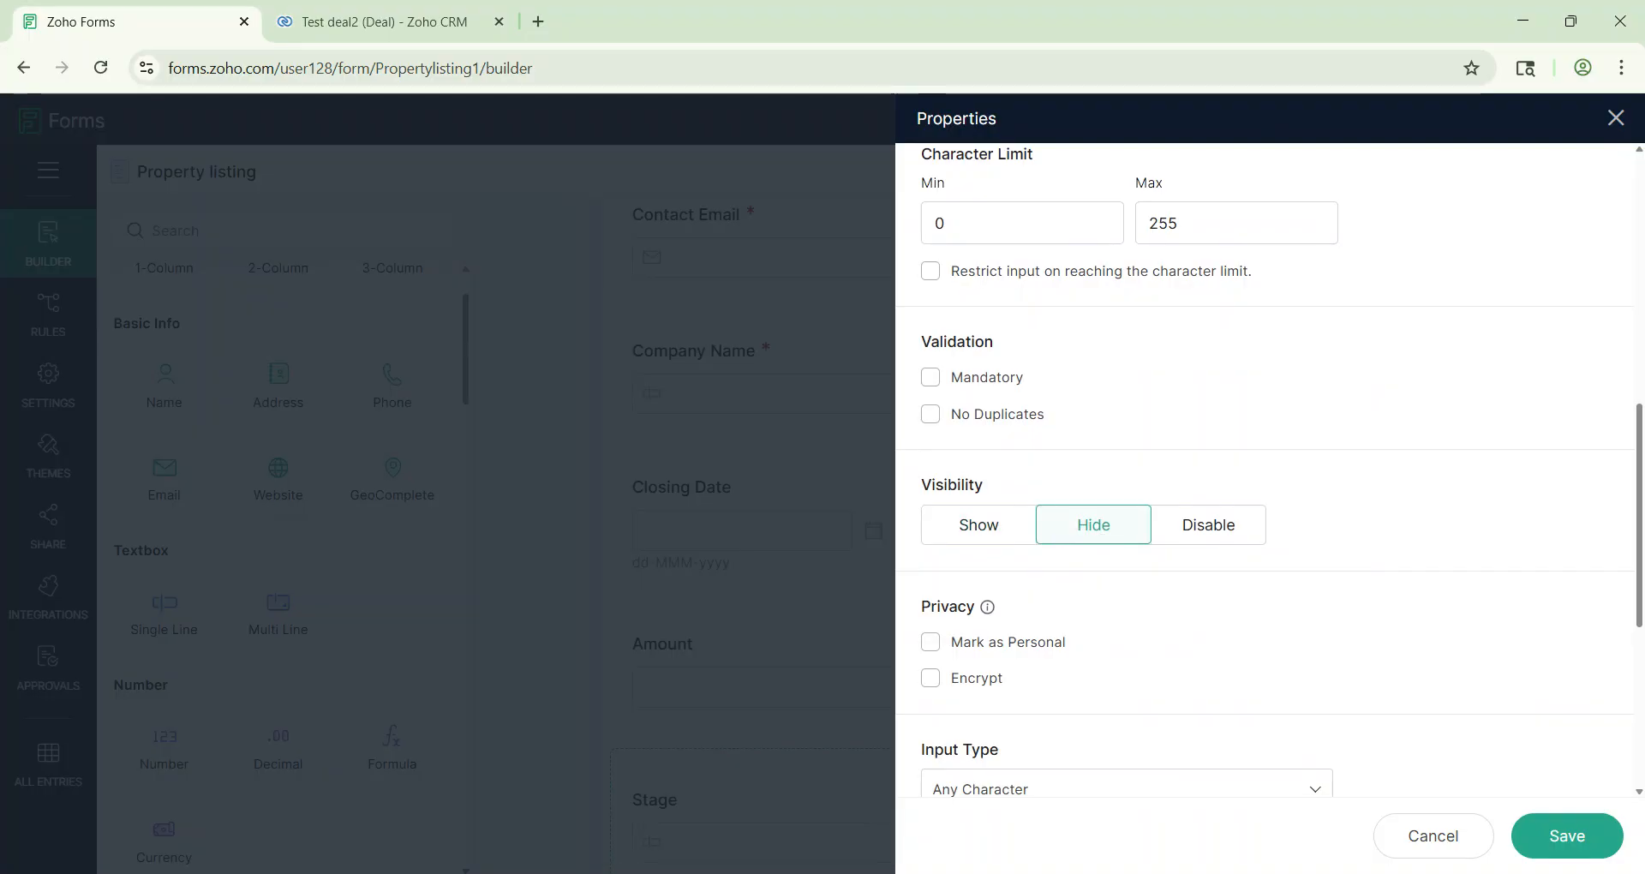
pyautogui.click(1577, 846)
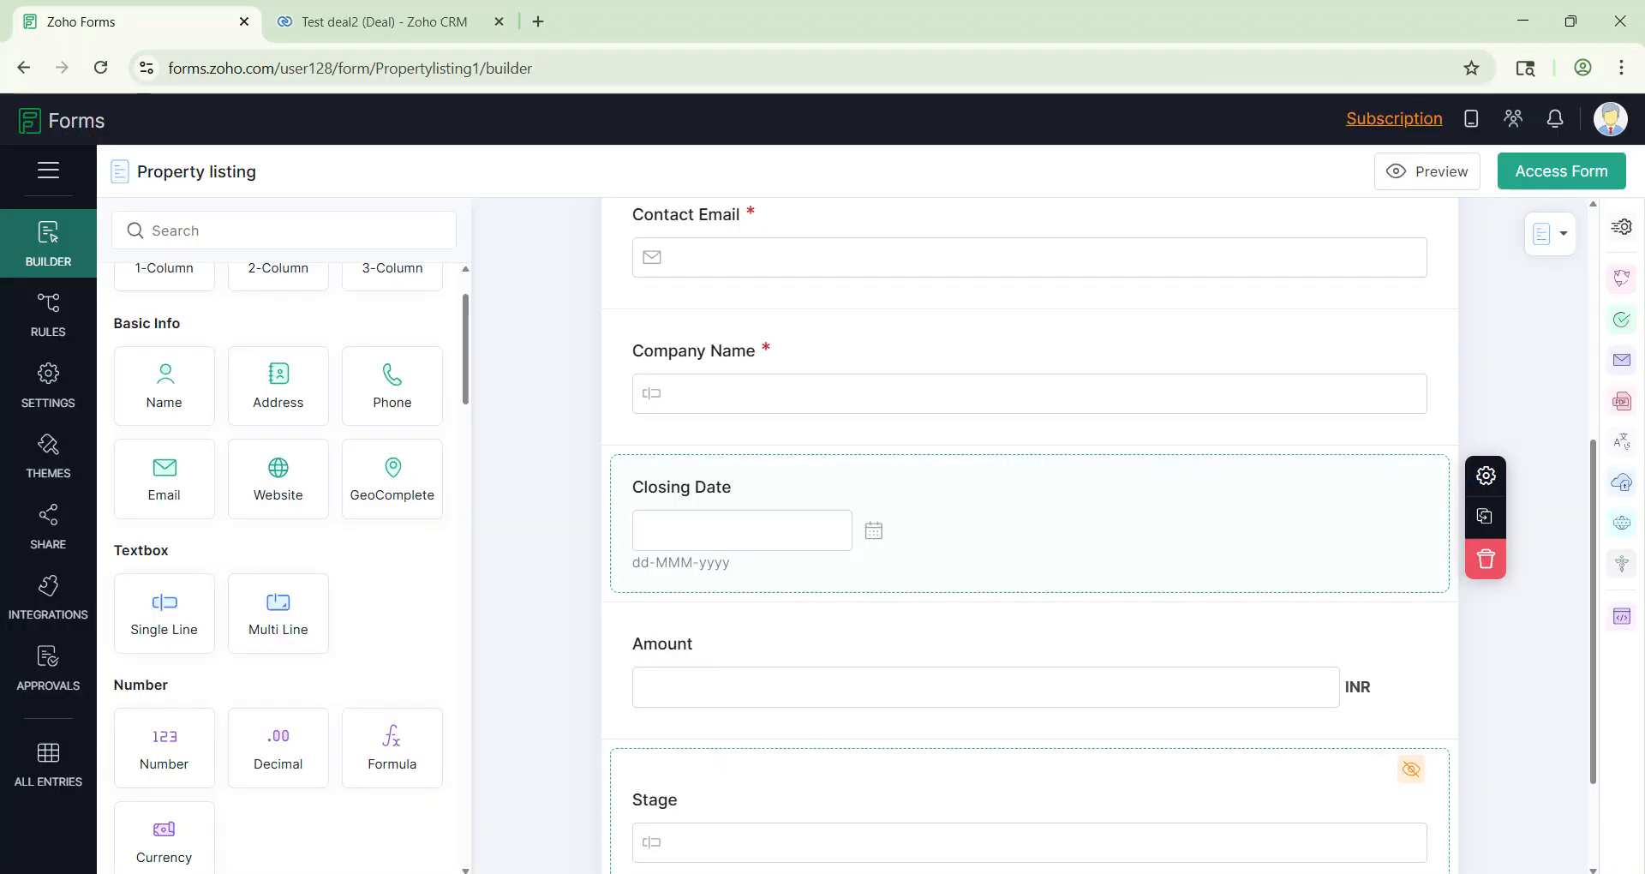
# Step: Add a Single Line field labelled 'Pipeline' below Stage
pyautogui.moveTo(164, 604); pyautogui.dragTo(902, 751)
pyautogui.hotkey('ctrl', 'Tab')
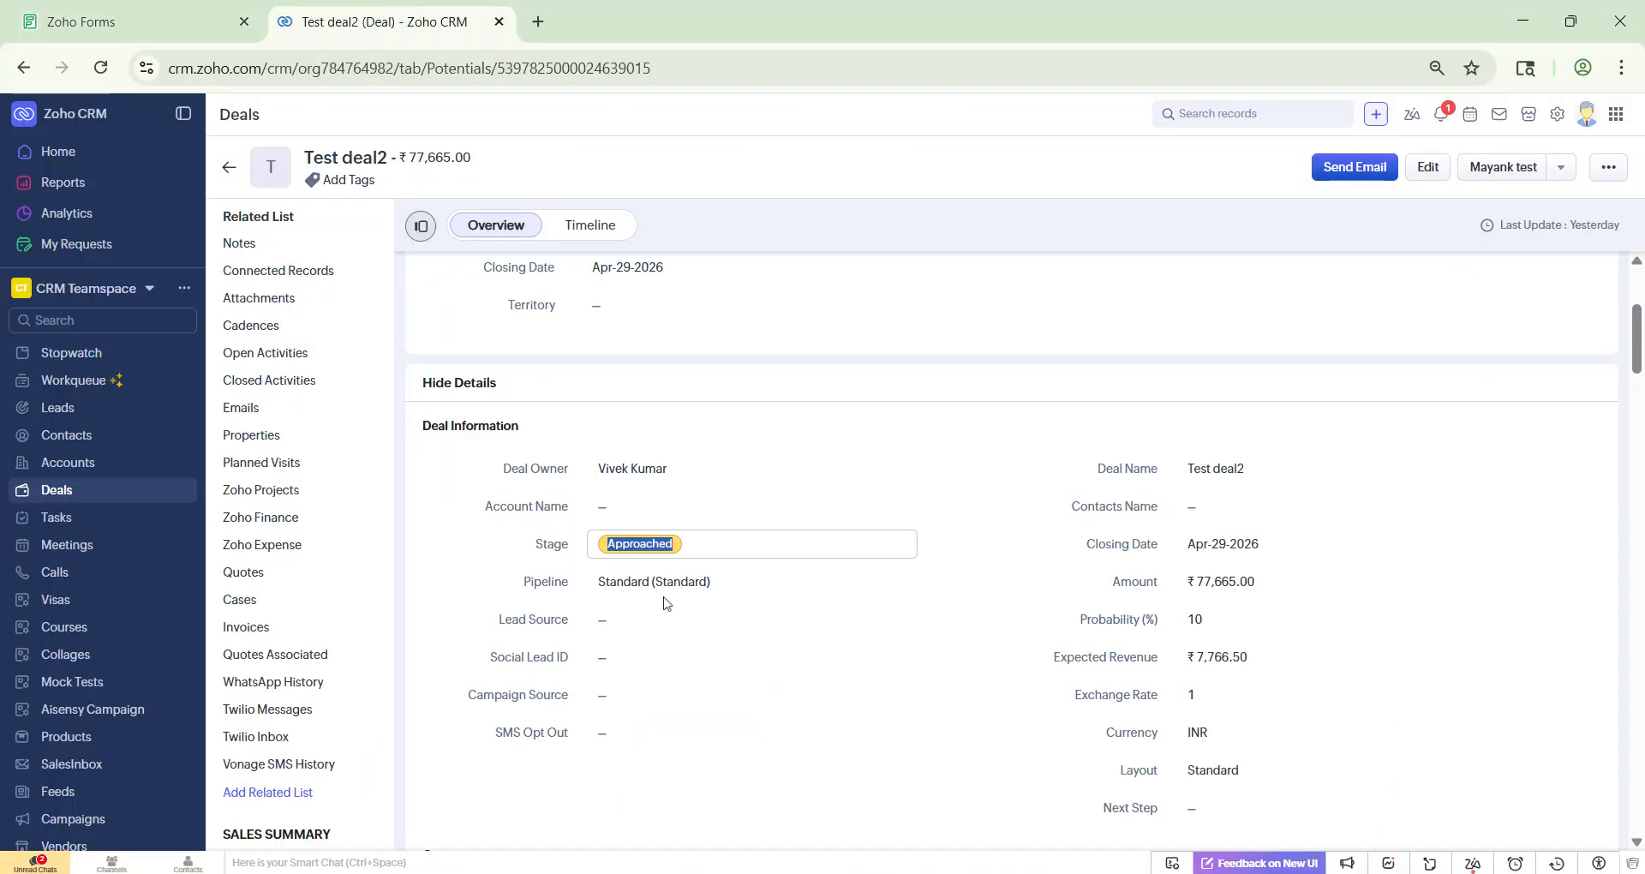
pyautogui.hotkey('ctrl', 'Tab')
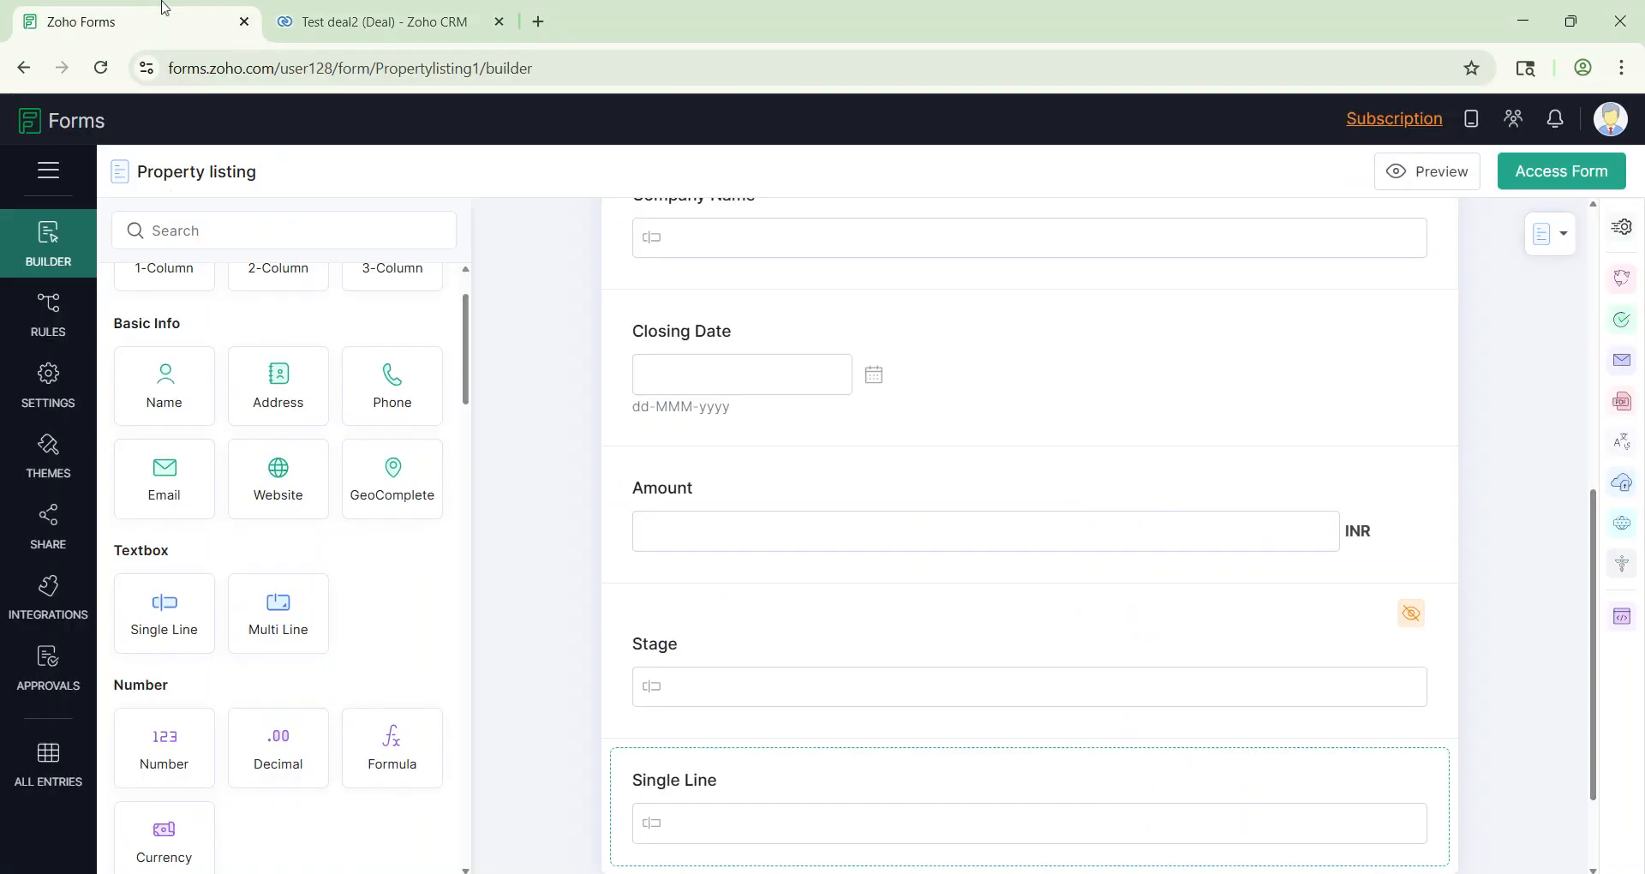
pyautogui.scroll(-2, 1013, 616)
pyautogui.click(1001, 682)
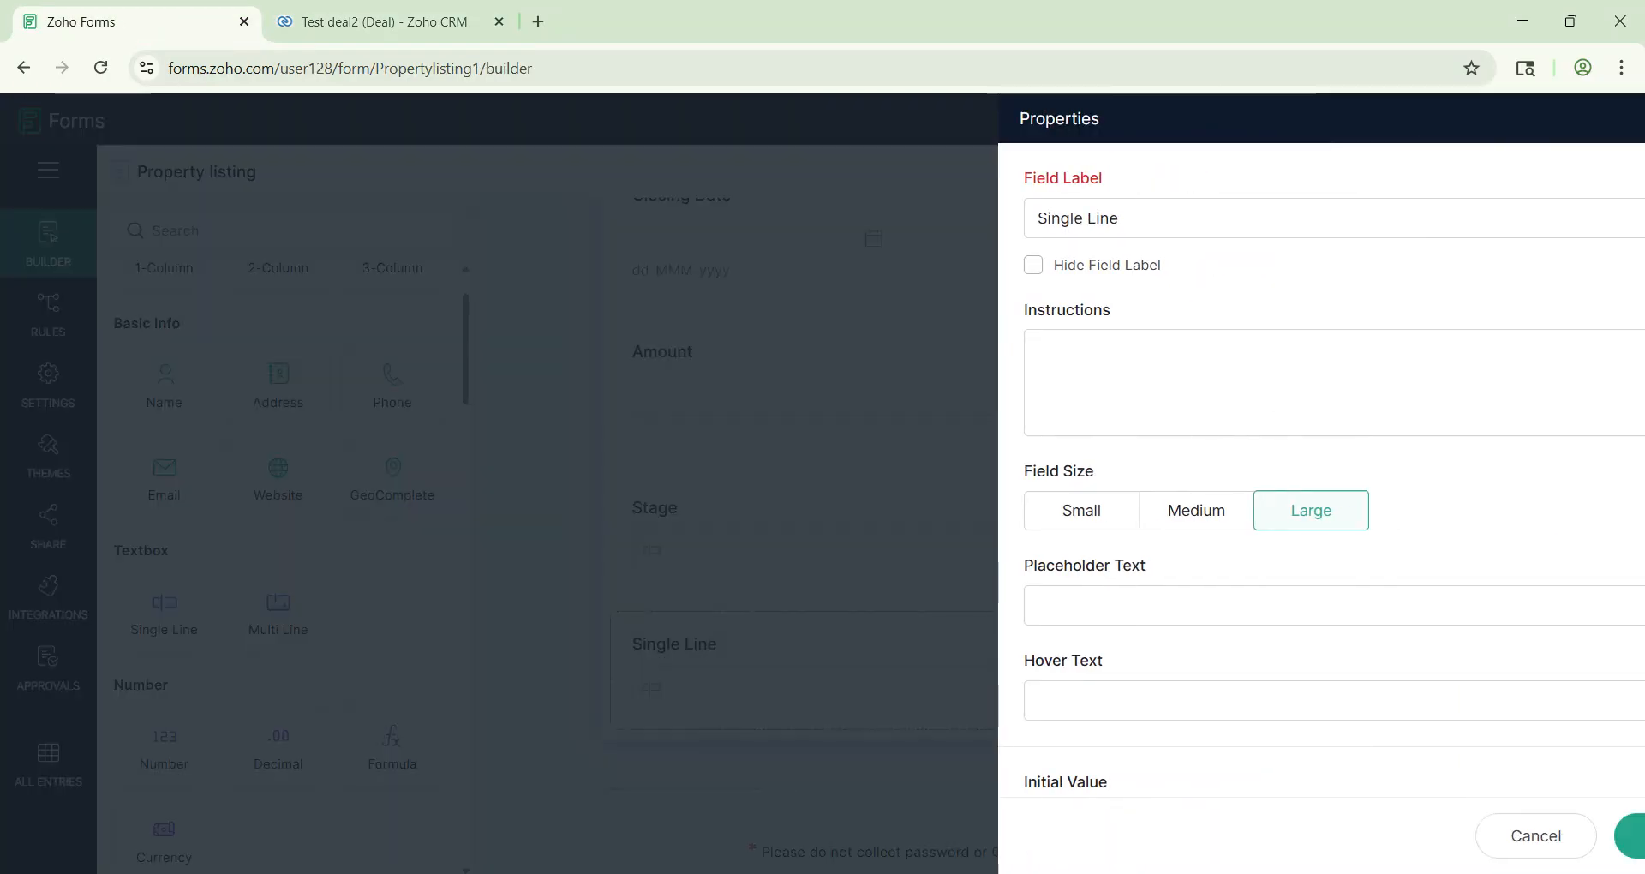
pyautogui.write('Pipeline')
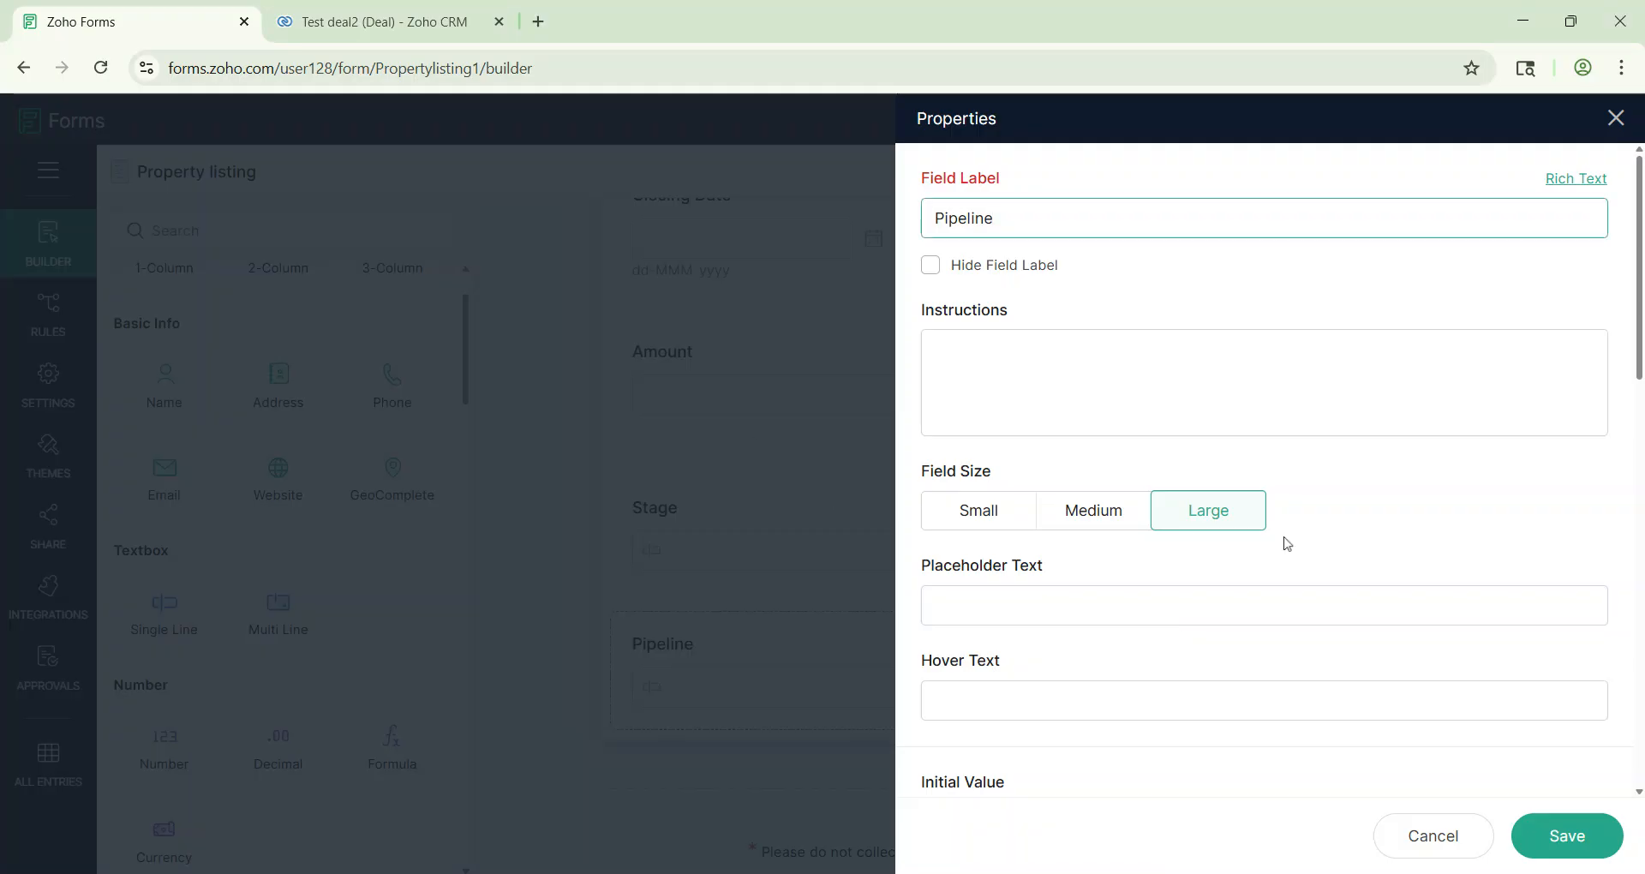
pyautogui.scroll(-1, 1285, 542)
# Step: Give Pipeline the initial value 'Standard (Standard)' copied from the deal, hide it, and save
pyautogui.click(385, 21)
pyautogui.click(599, 586)
pyautogui.moveTo(600, 586); pyautogui.dragTo(738, 591)
pyautogui.hotkey('ctrl', 'c')
pyautogui.click(180, 21)
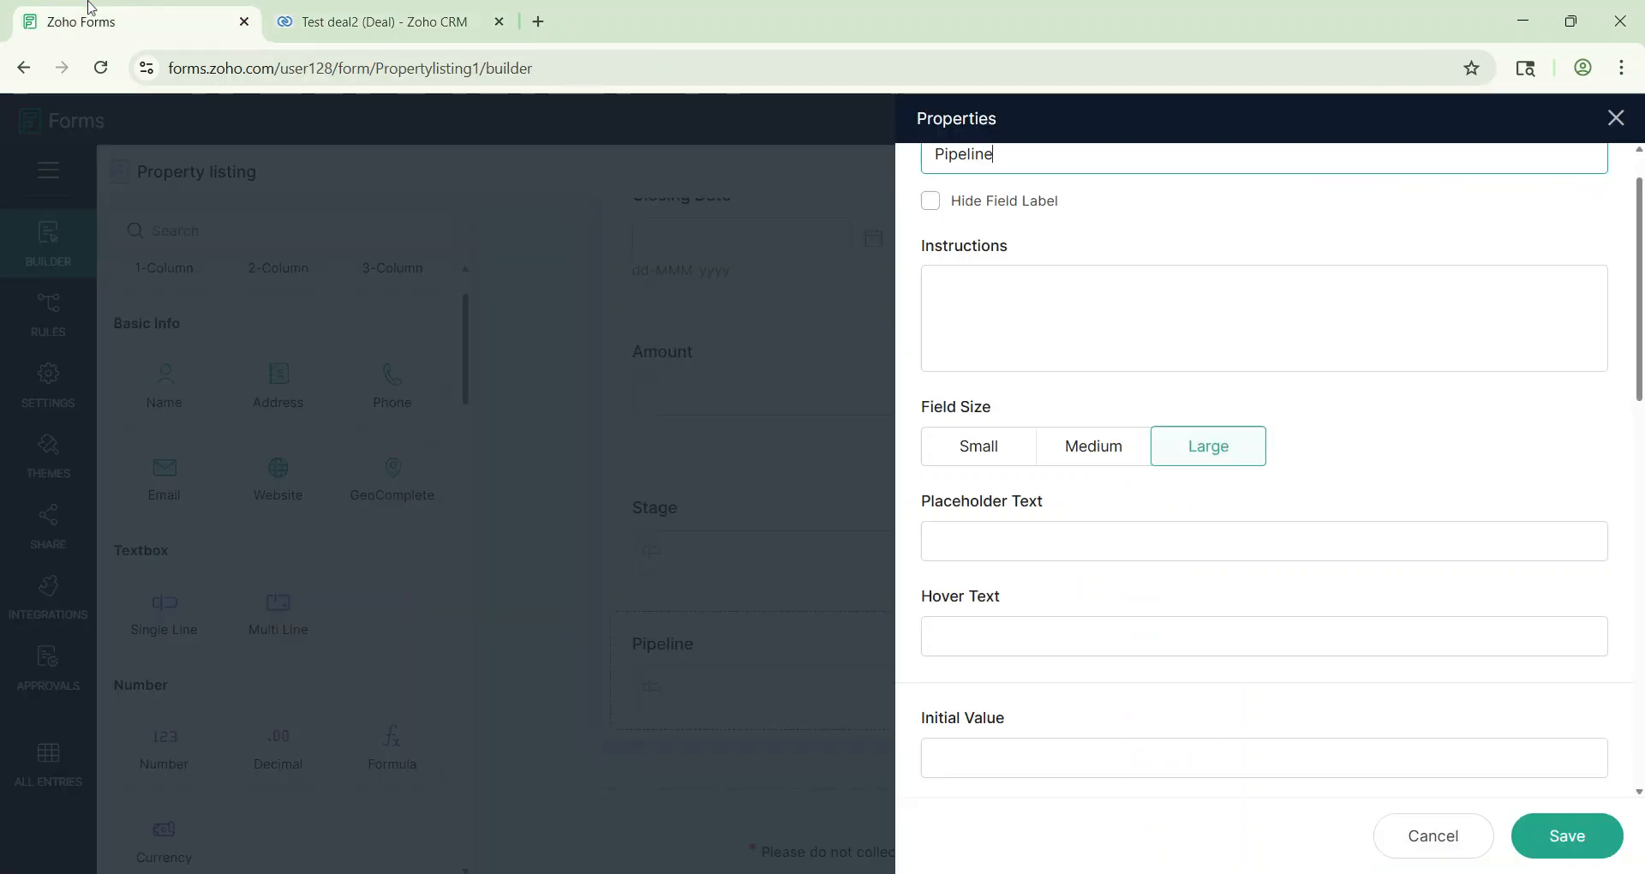
pyautogui.scroll(-2, 1038, 638)
pyautogui.click(1084, 591)
pyautogui.hotkey('ctrl', 'v')
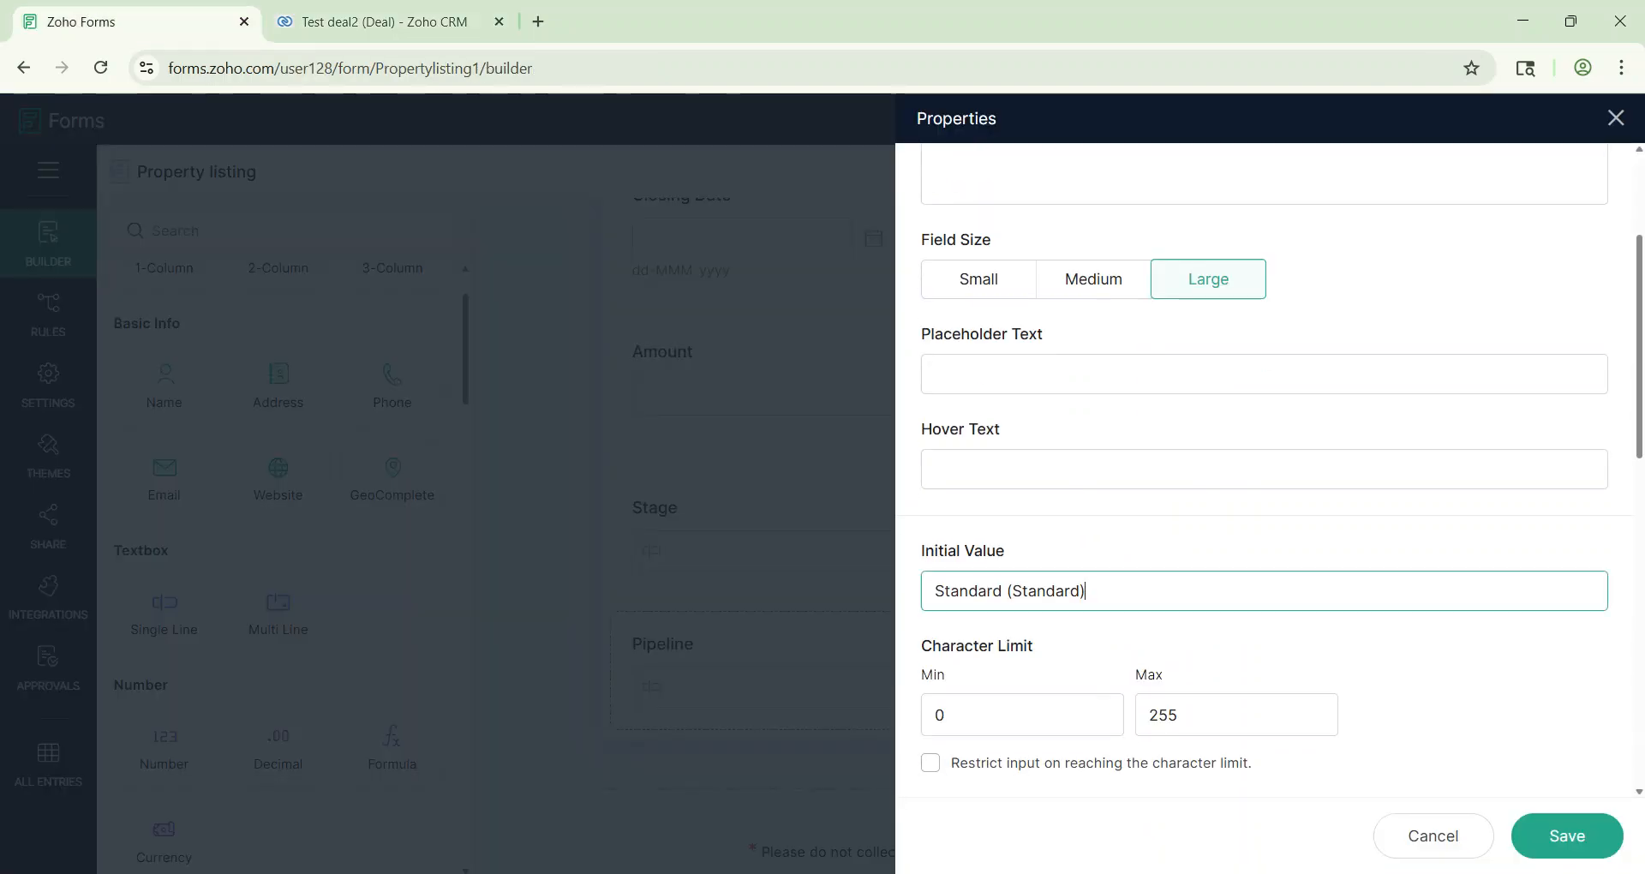
pyautogui.scroll(-5, 1363, 672)
pyautogui.click(1105, 579)
pyautogui.click(1584, 844)
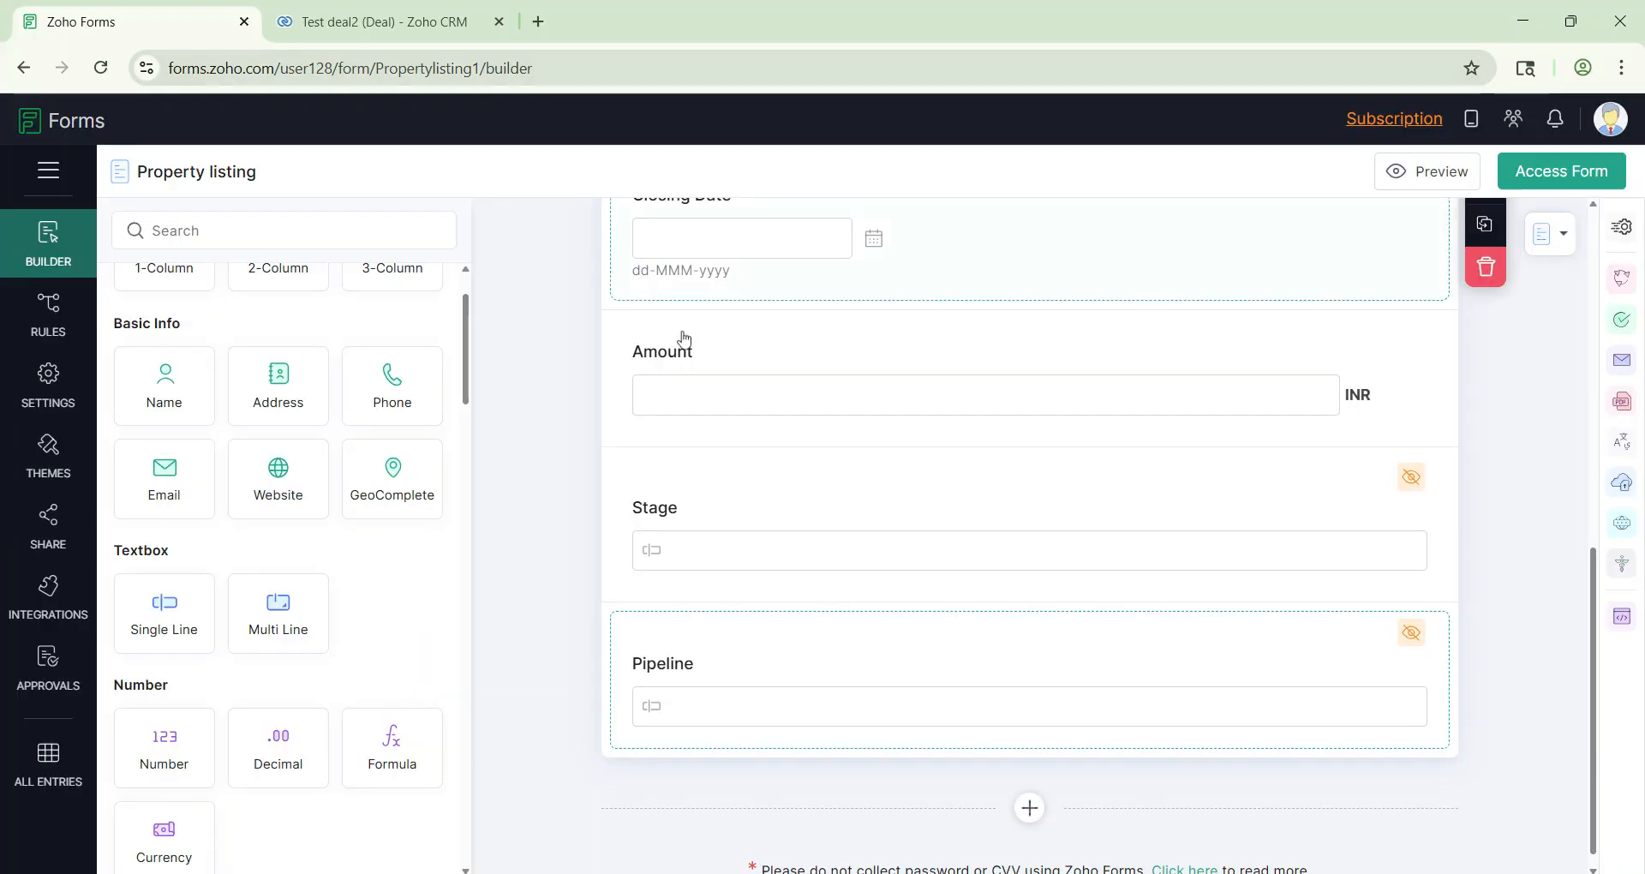
# Step: Rename the form's second page to Property
pyautogui.scroll(-1, 819, 545)
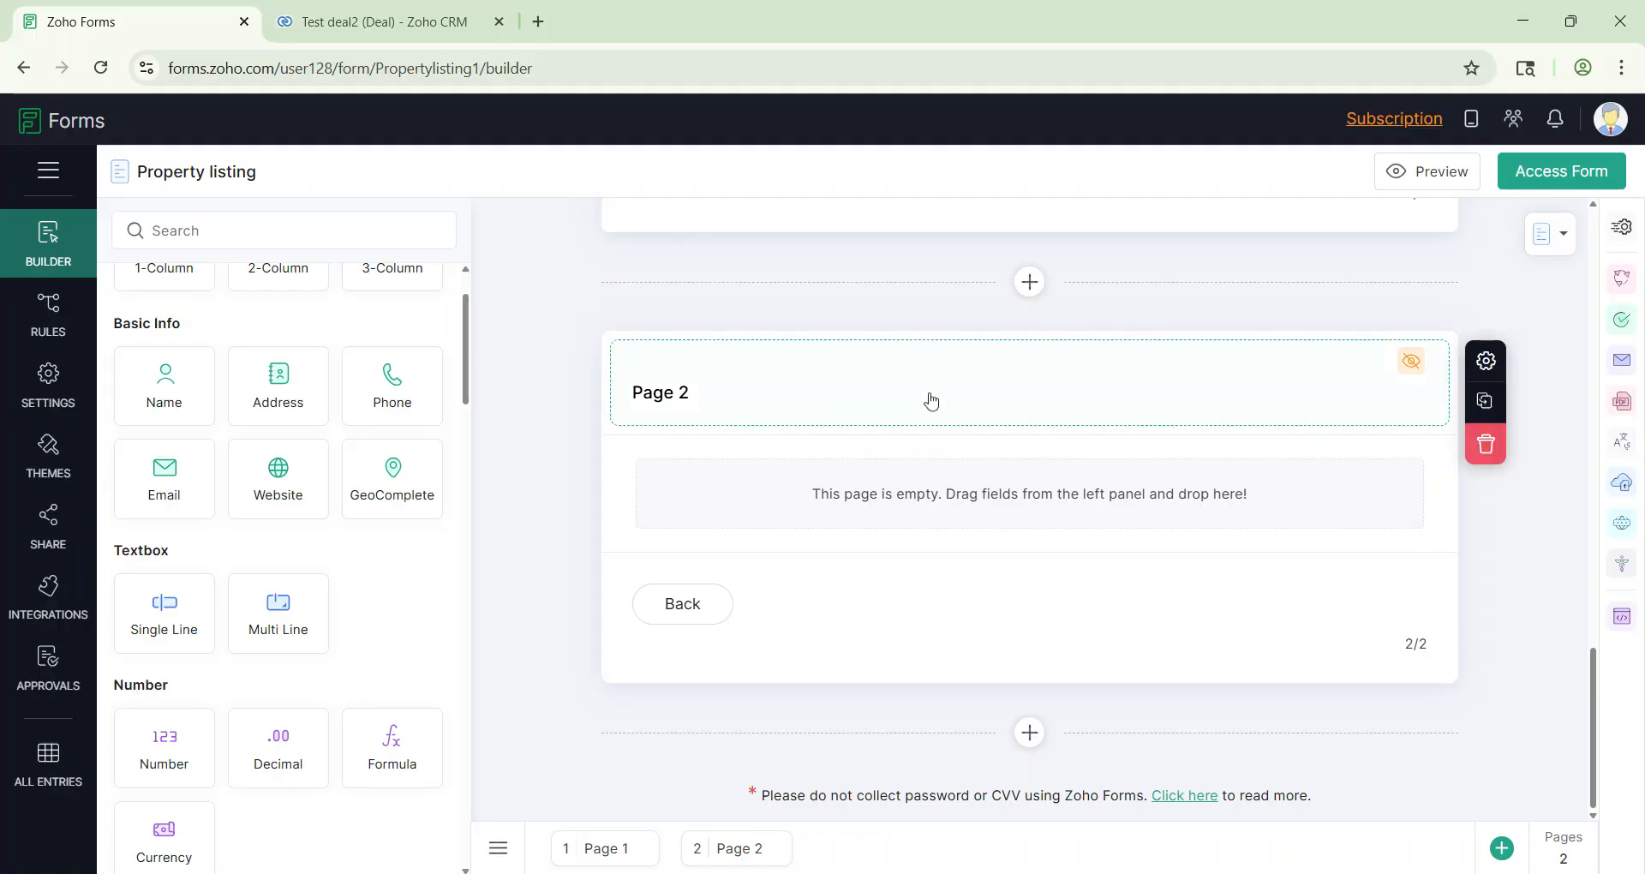
pyautogui.click(915, 383)
pyautogui.write('Property')
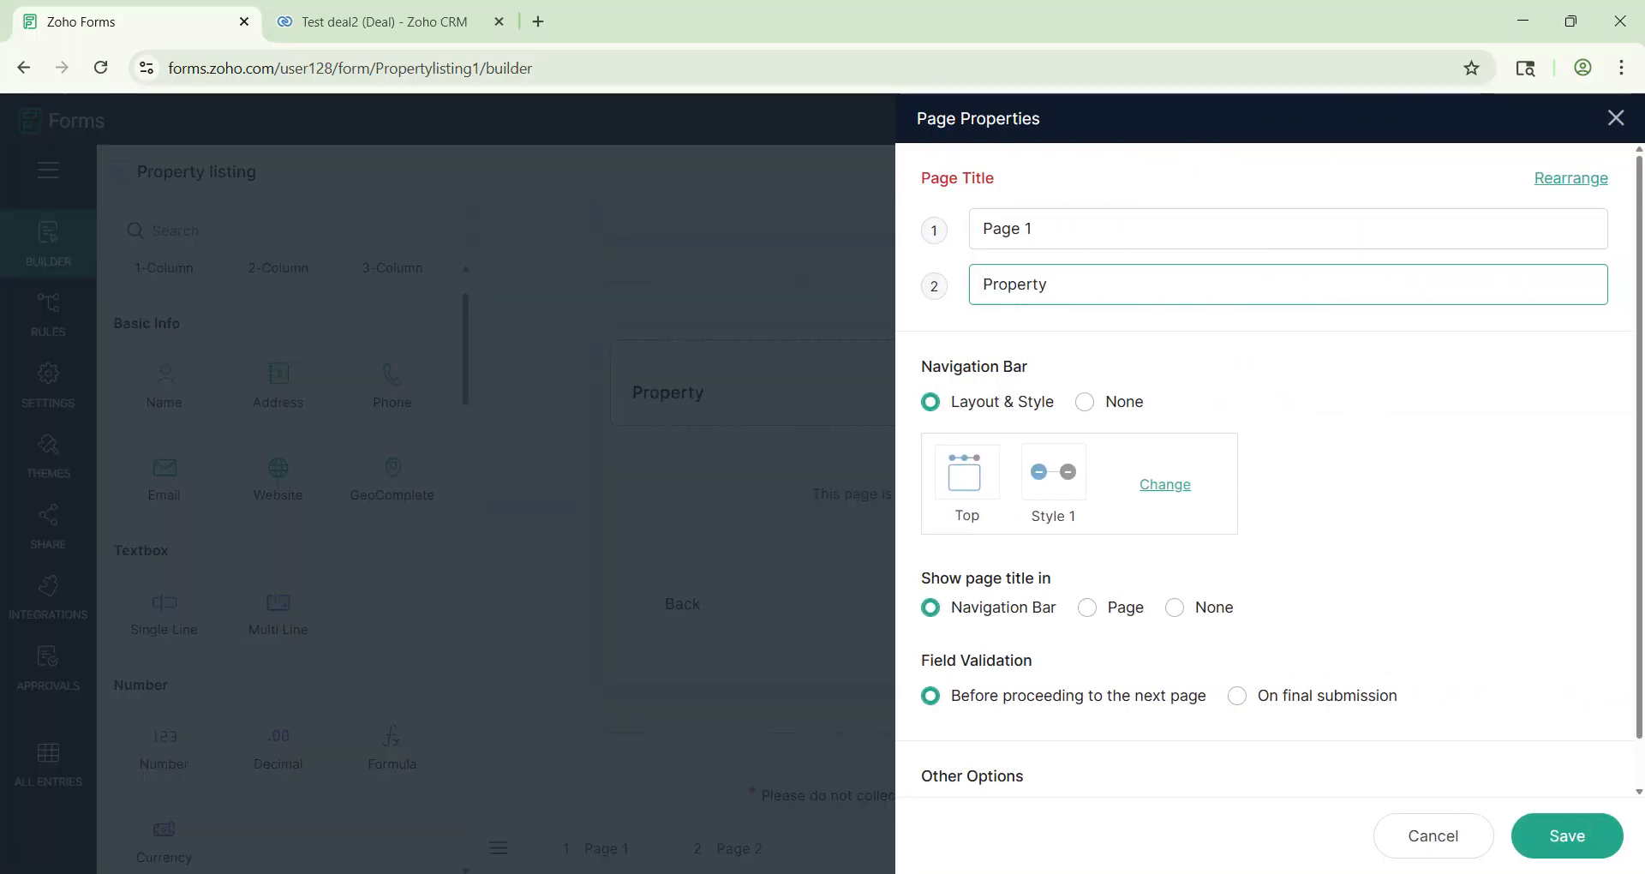
pyautogui.click(1586, 844)
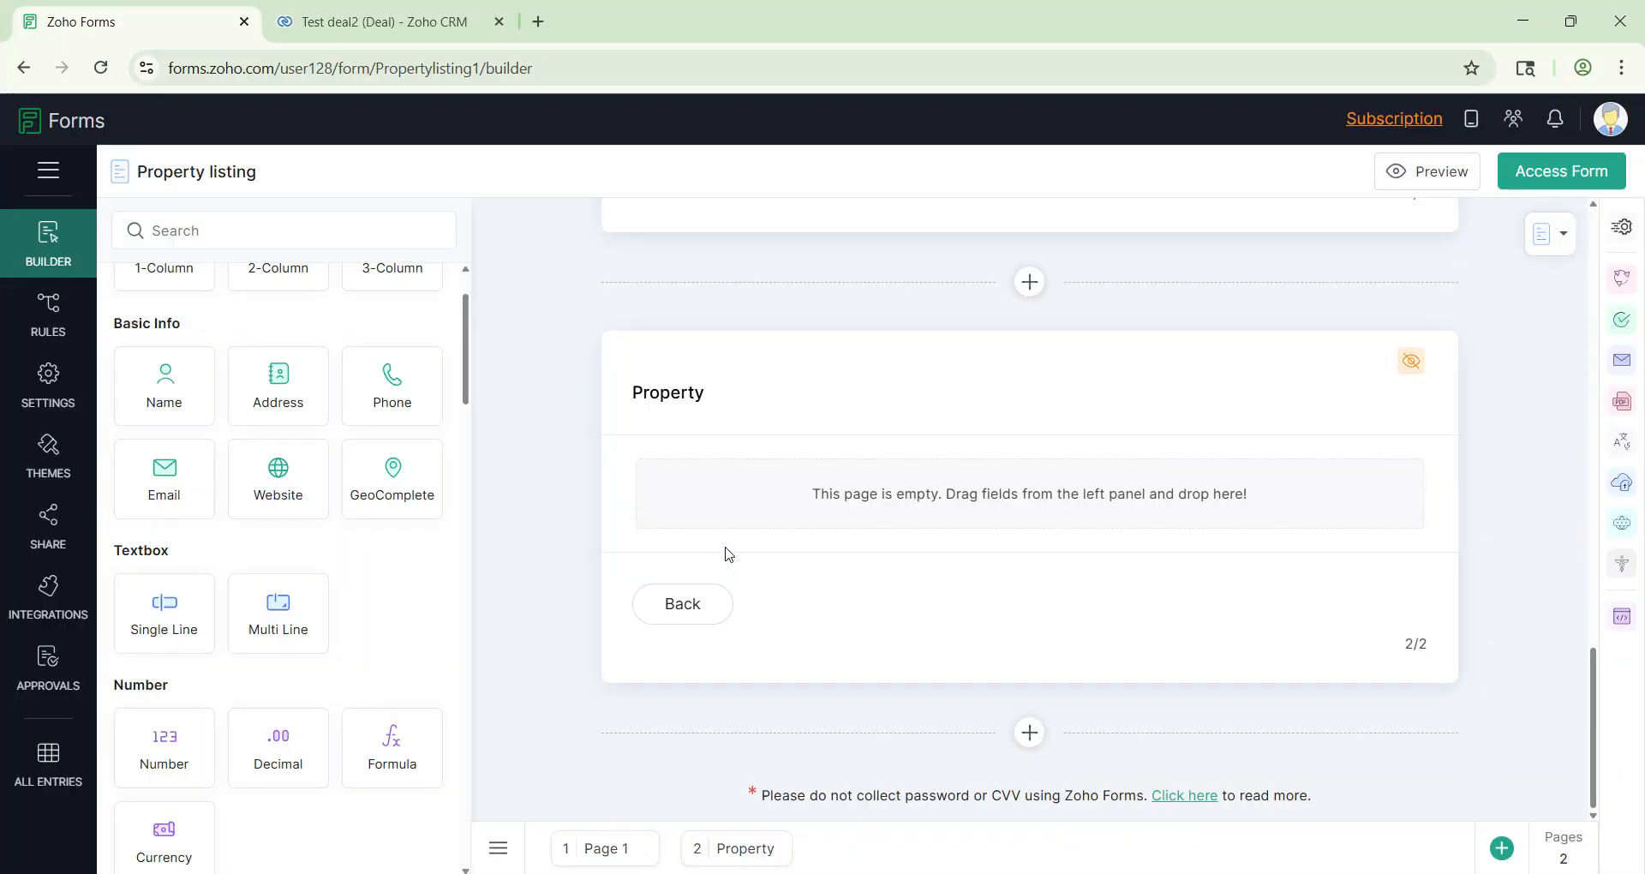
# Step: Add a mandatory single-line Property Name field to the Property page
pyautogui.moveTo(167, 608); pyautogui.dragTo(730, 499)
pyautogui.click(727, 502)
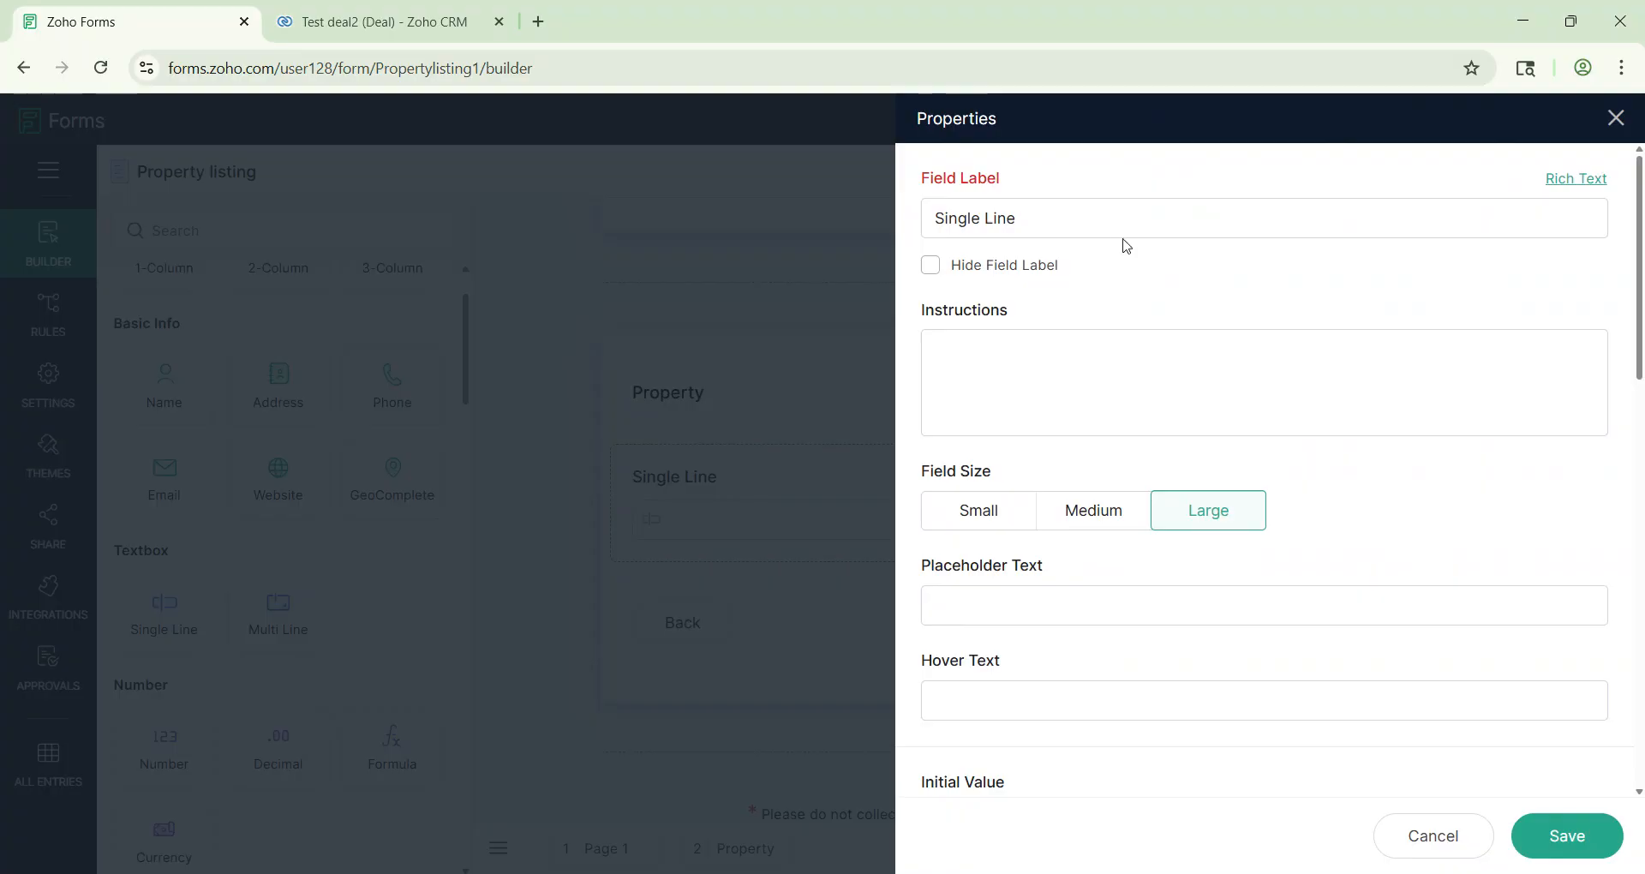
pyautogui.write('pro')
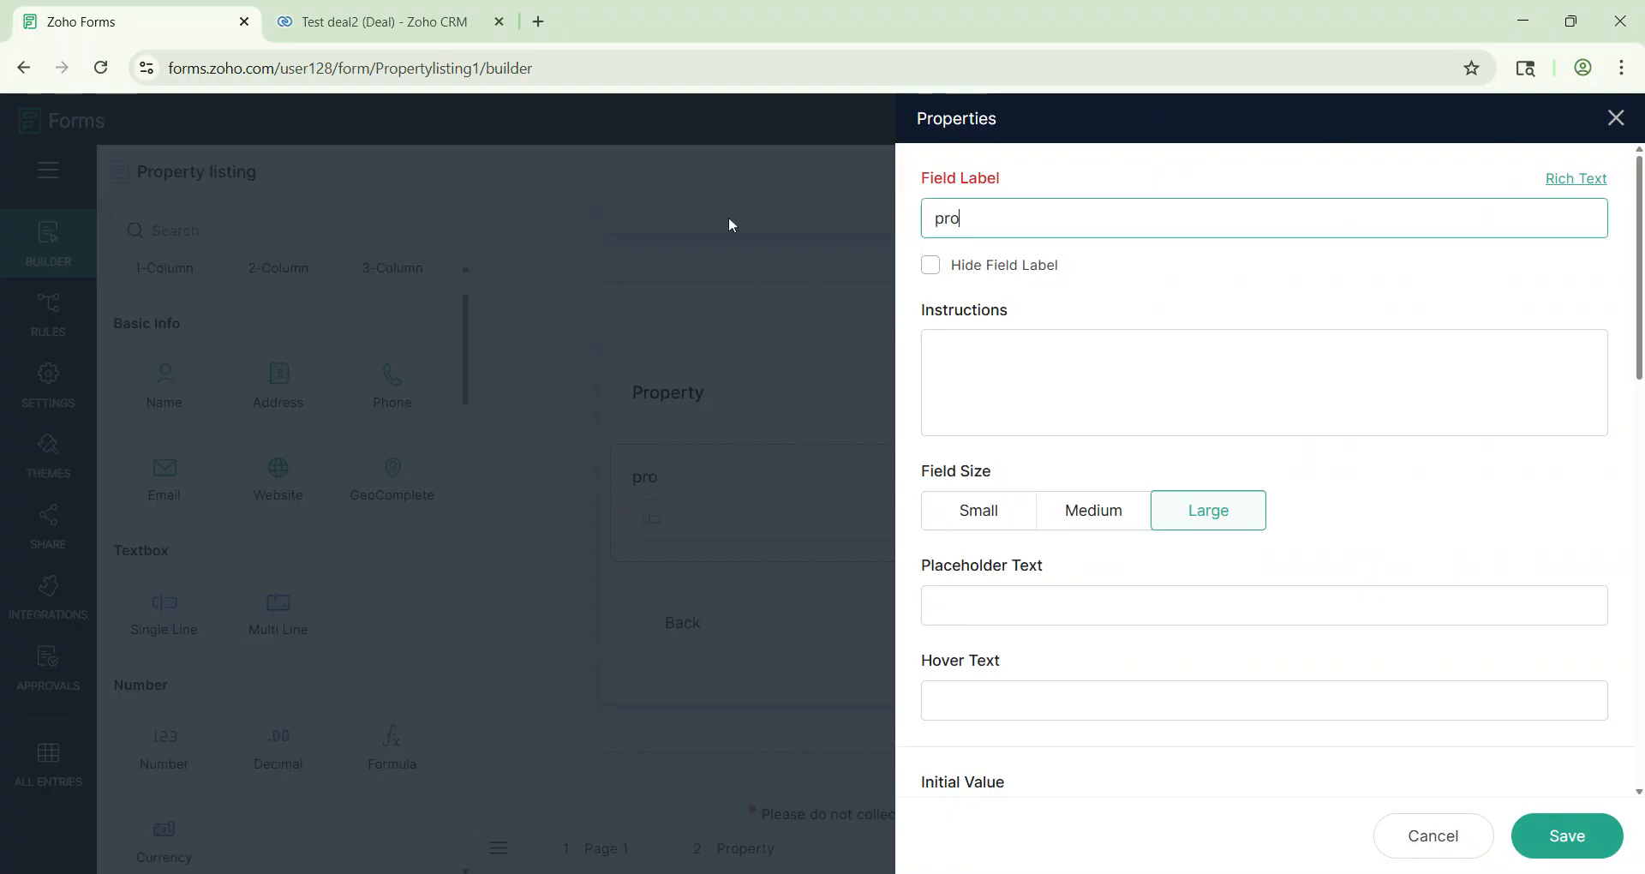
pyautogui.write('perty Name')
pyautogui.press('BackSpace')
pyautogui.write('P')
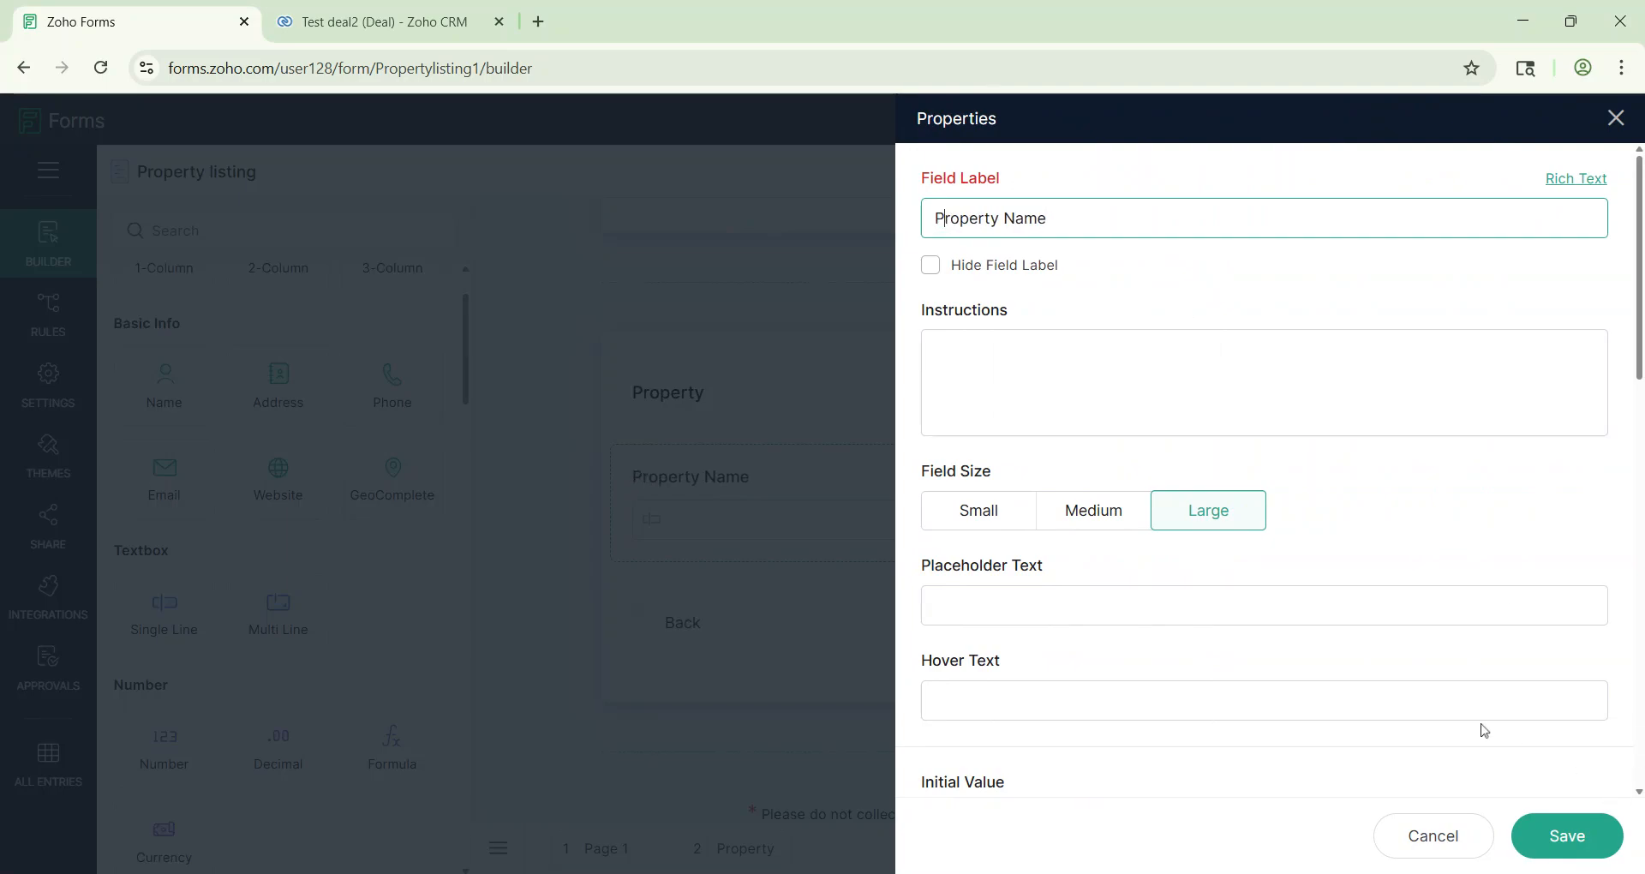
pyautogui.scroll(-10, 1483, 726)
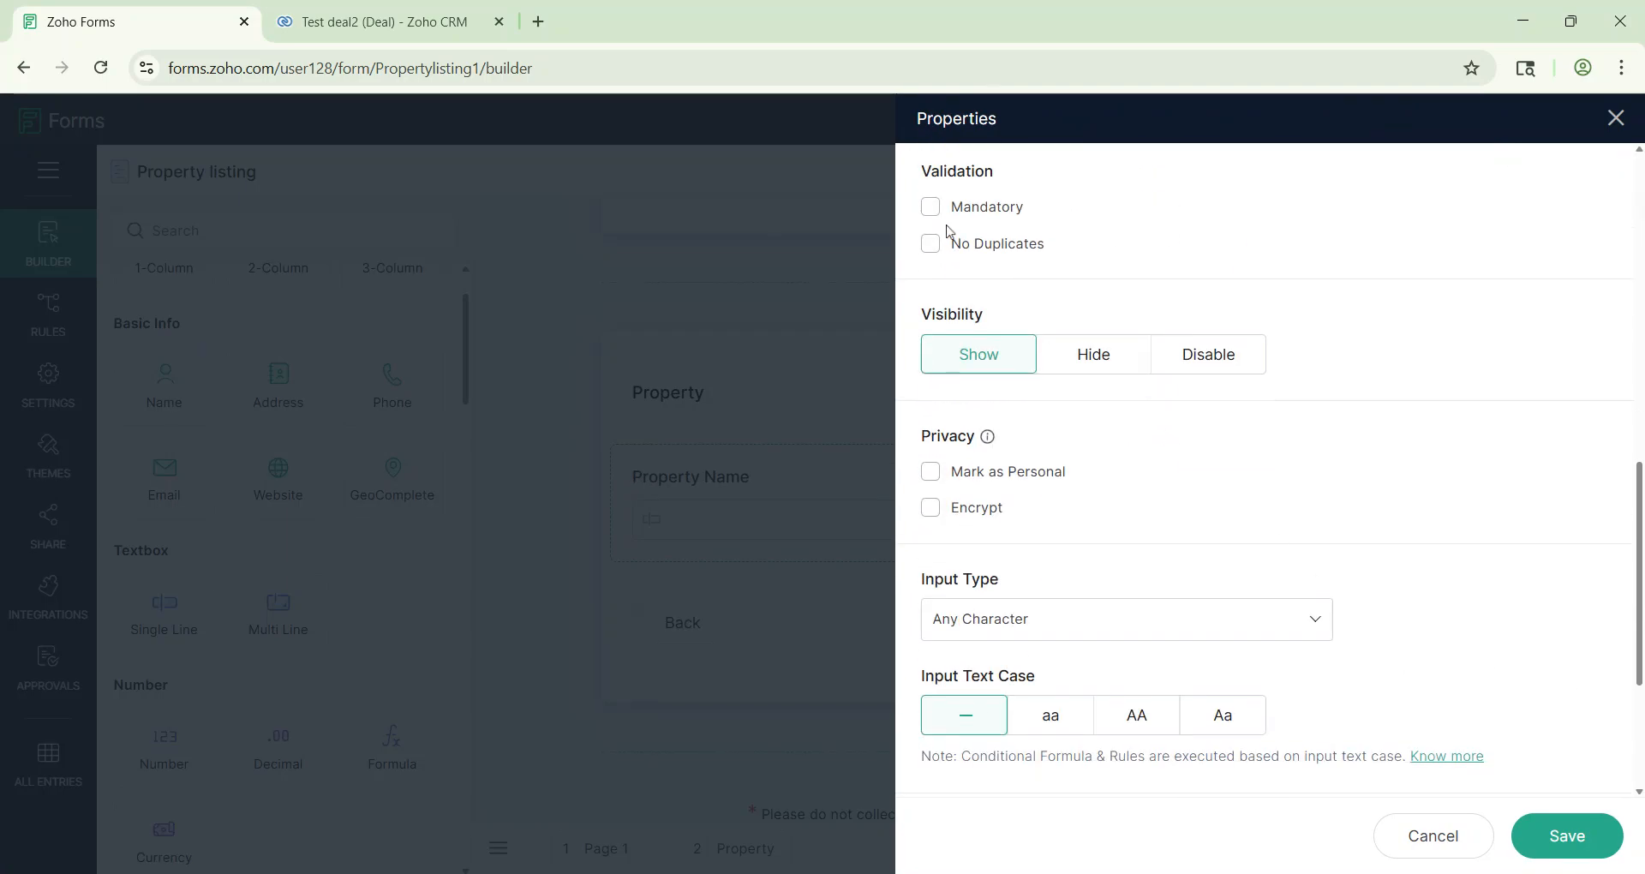
pyautogui.click(1569, 835)
# Step: Start a new property from the Test deal2 Properties list and note the Property Location field
pyautogui.click(384, 22)
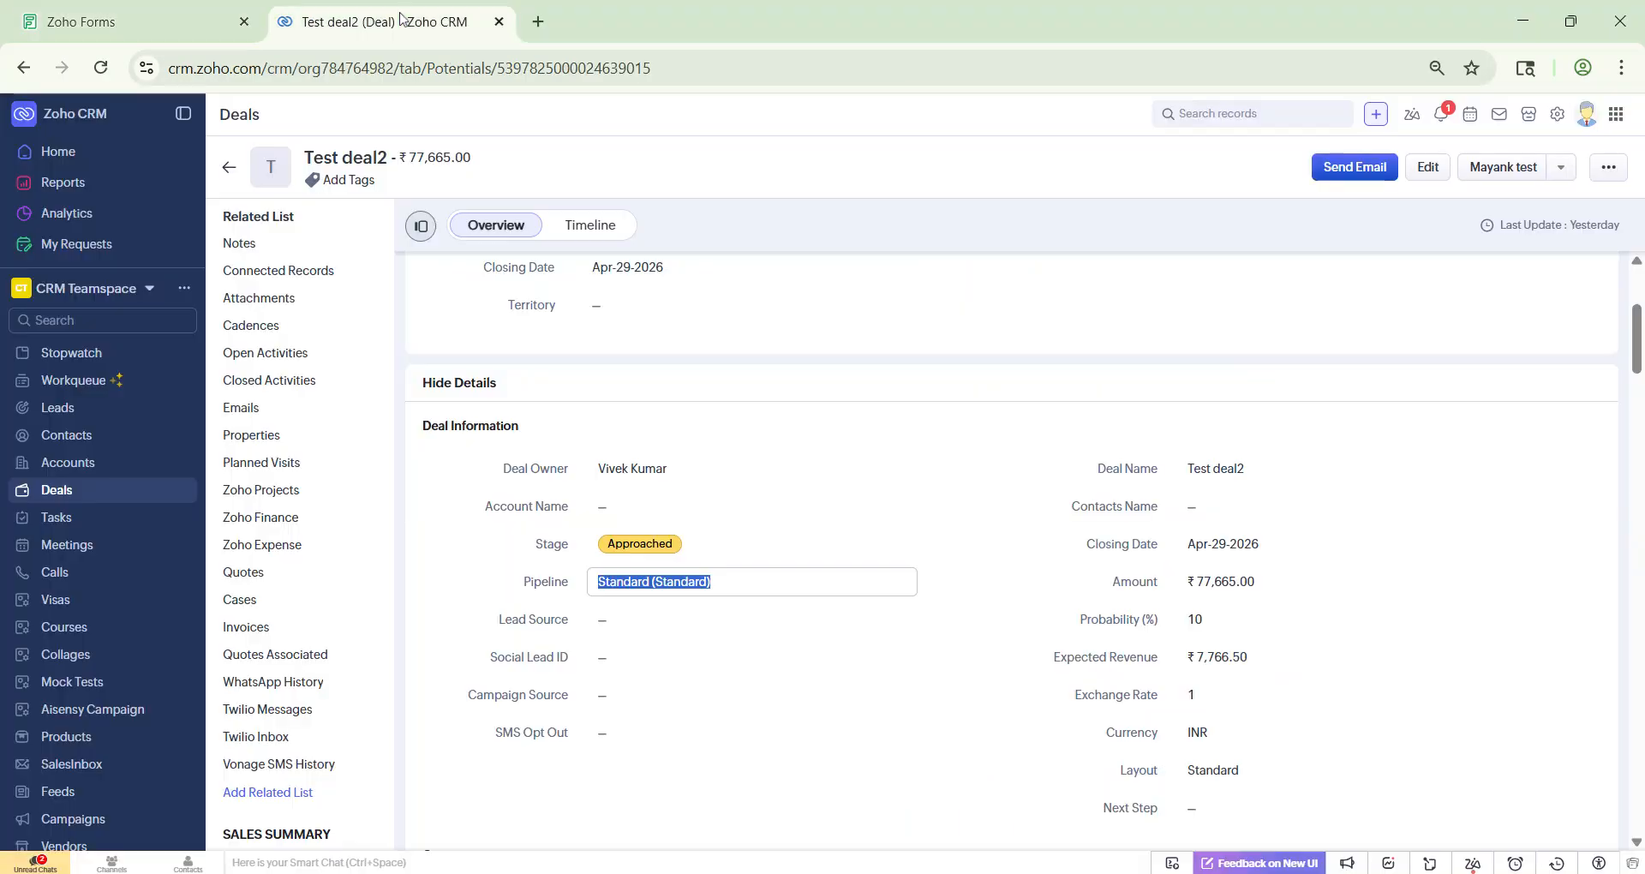
pyautogui.click(260, 442)
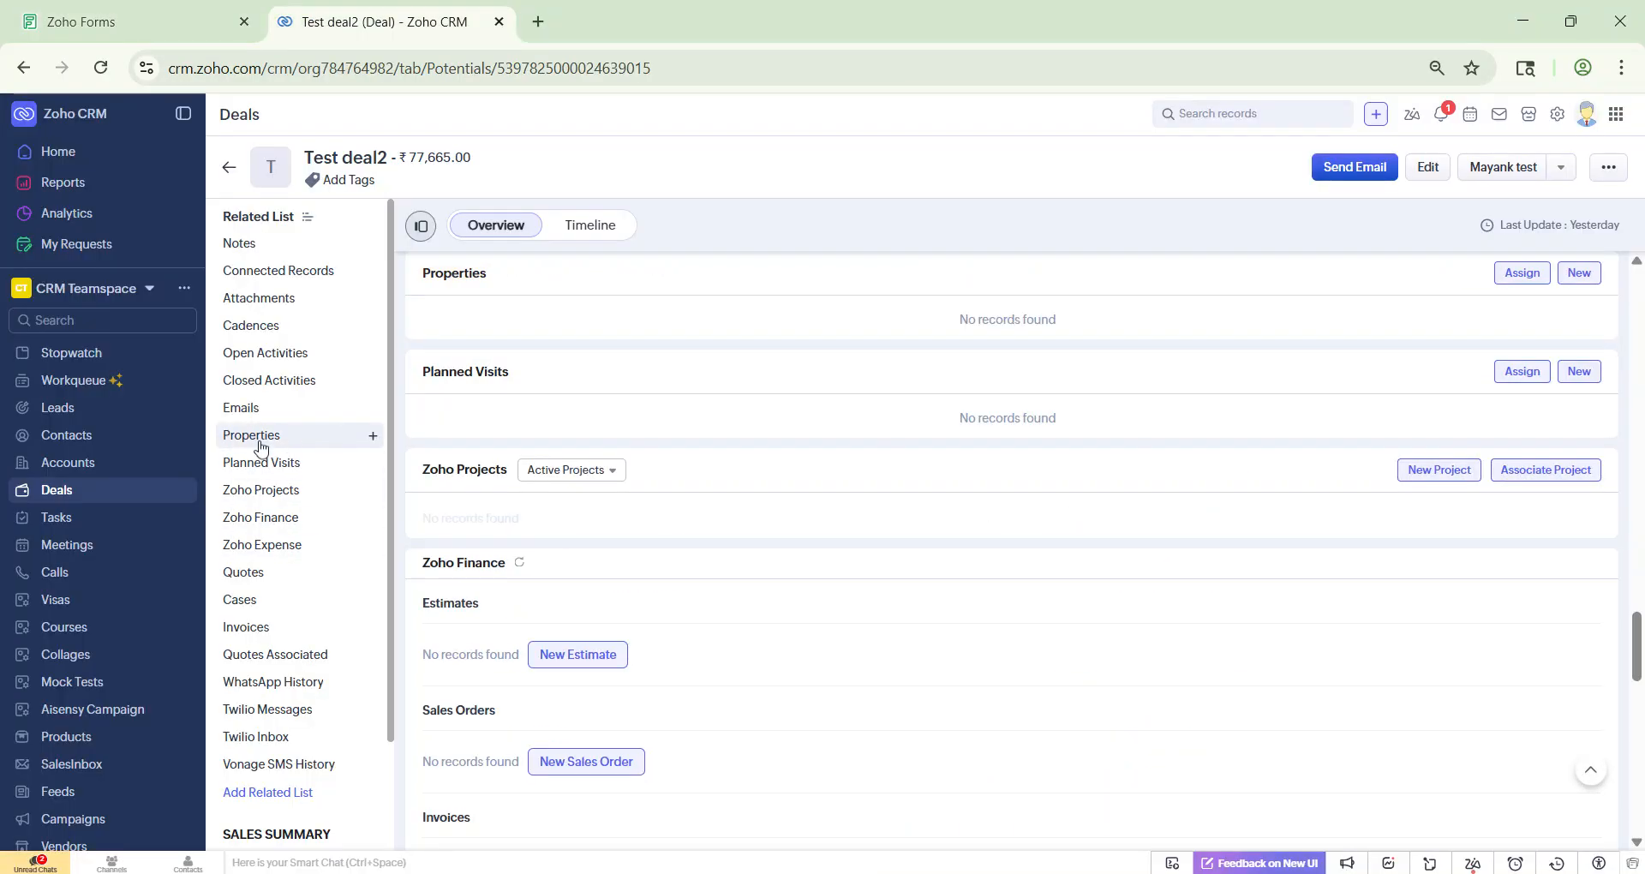
pyautogui.click(1576, 273)
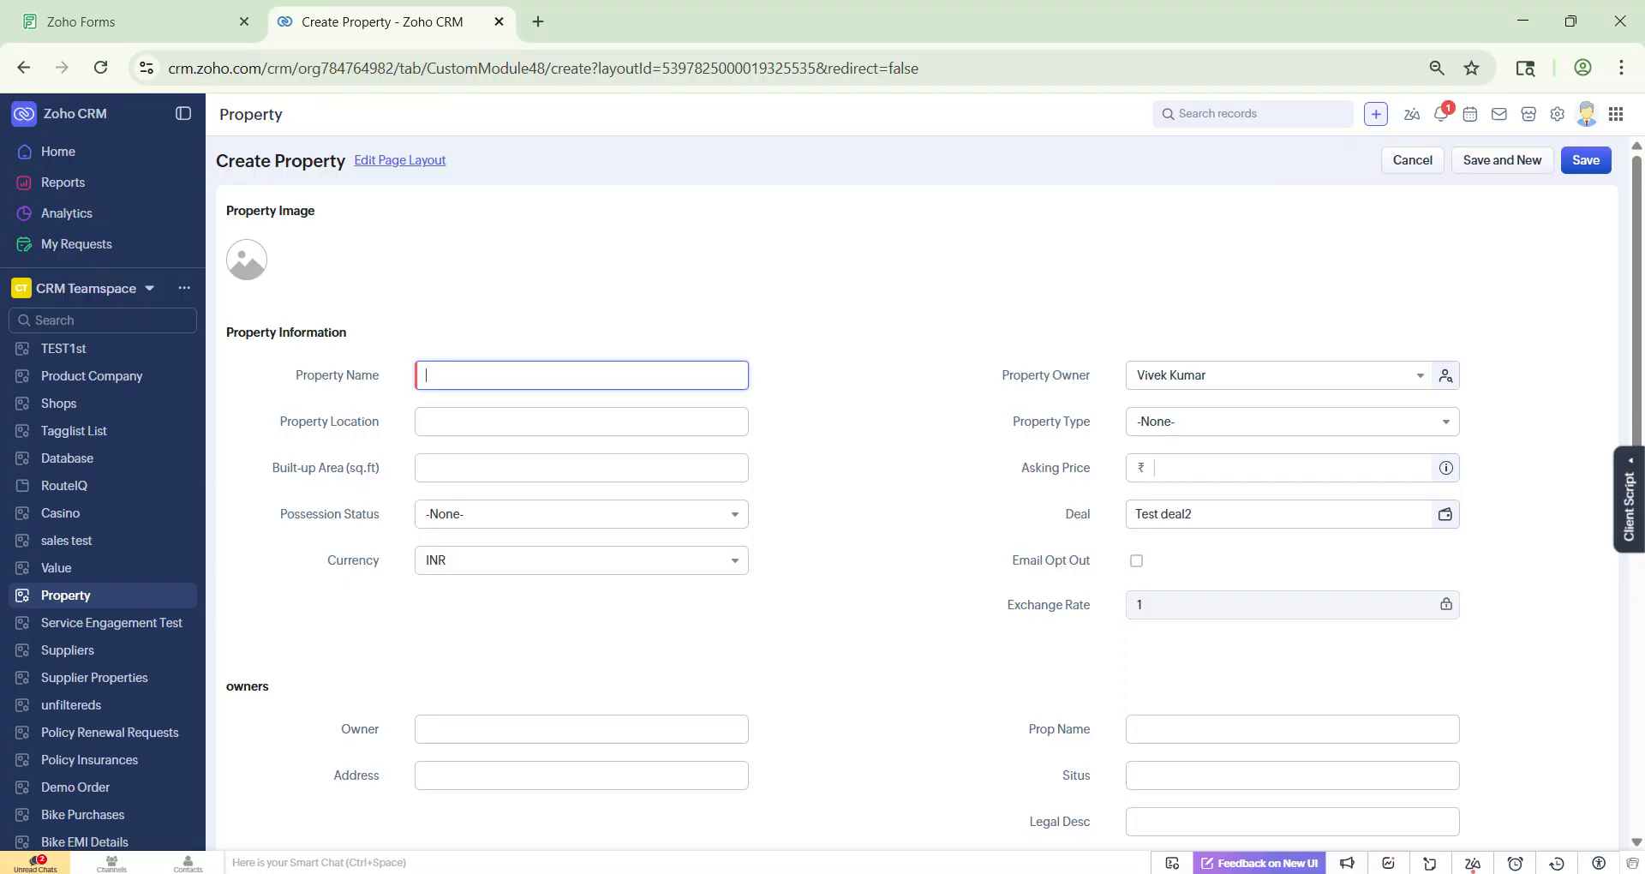
pyautogui.moveTo(281, 421); pyautogui.dragTo(379, 433)
# Step: Add a mandatory single-line Property Location field below Property Name
pyautogui.click(129, 20)
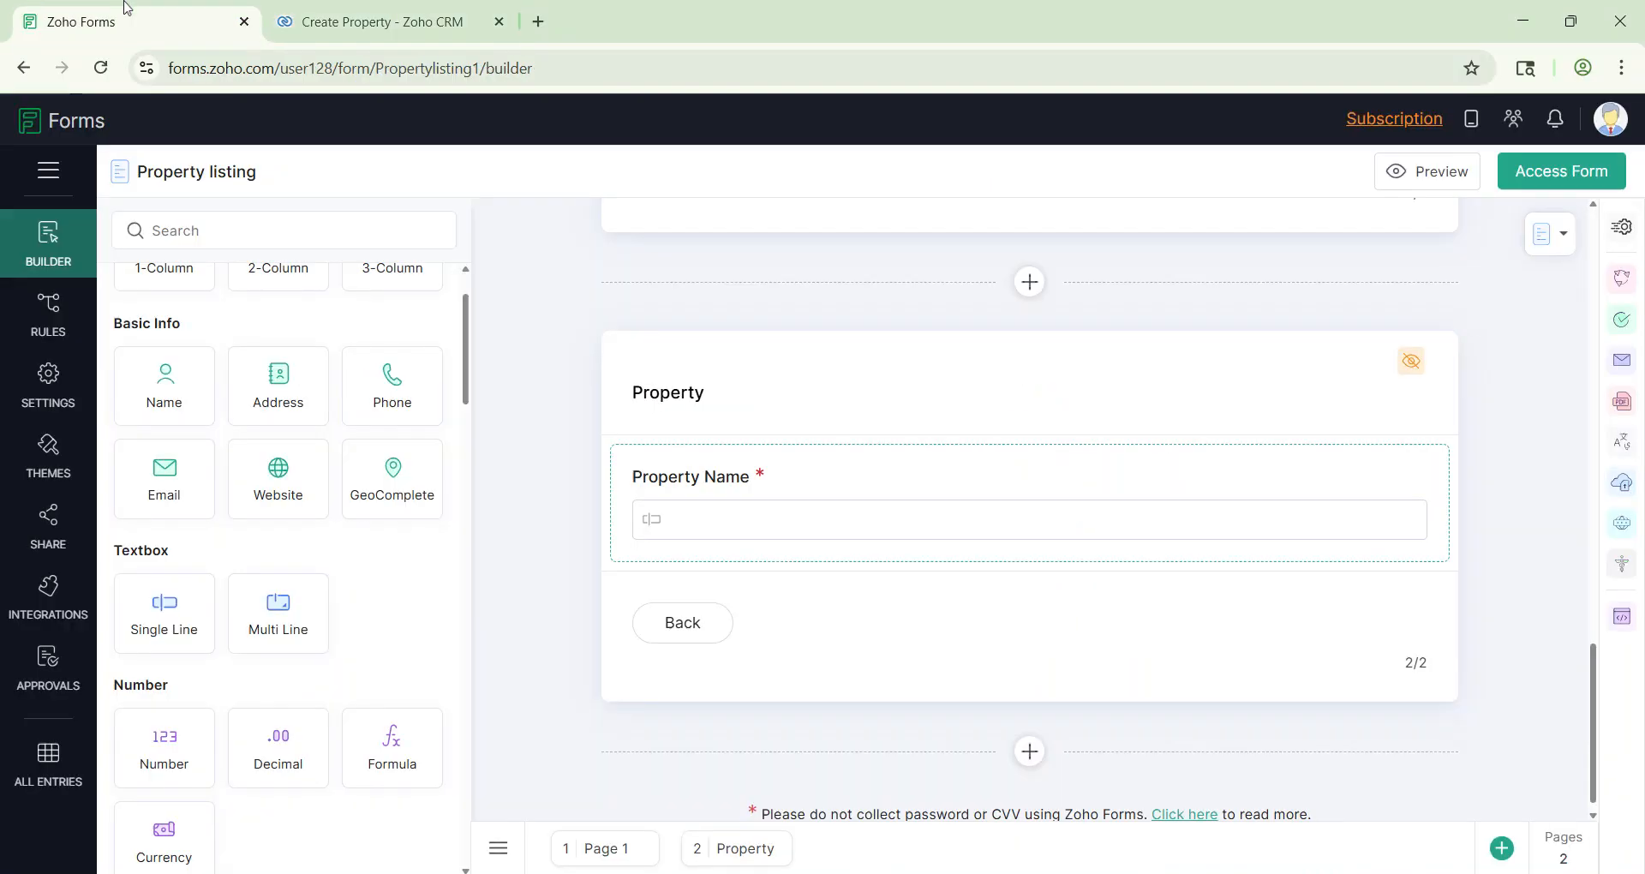
pyautogui.moveTo(165, 624); pyautogui.dragTo(830, 594)
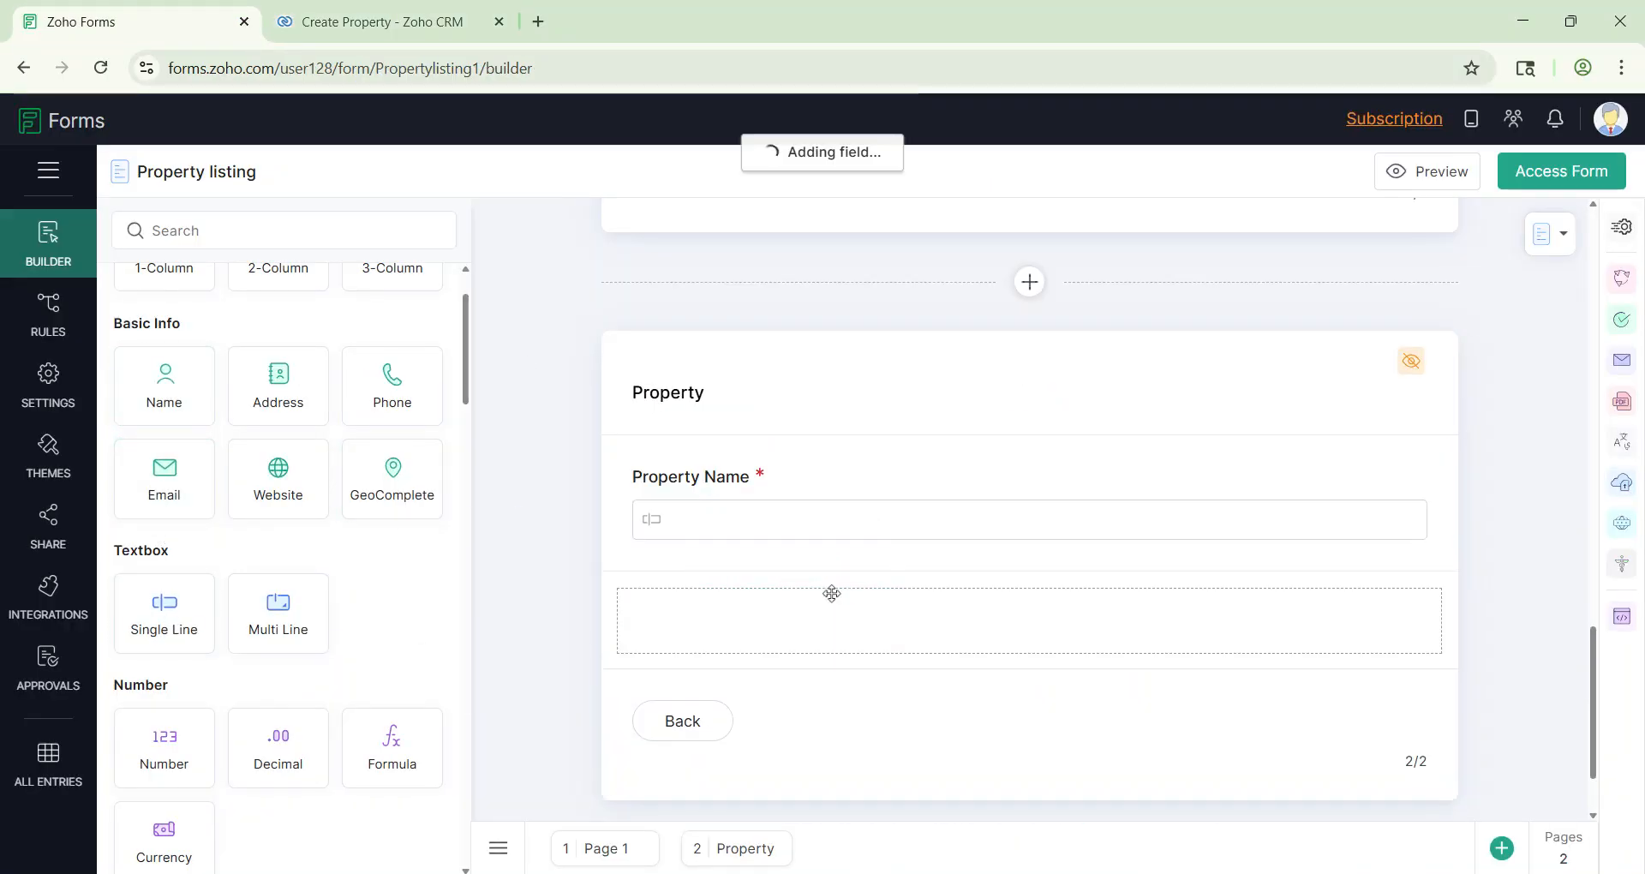
pyautogui.click(845, 631)
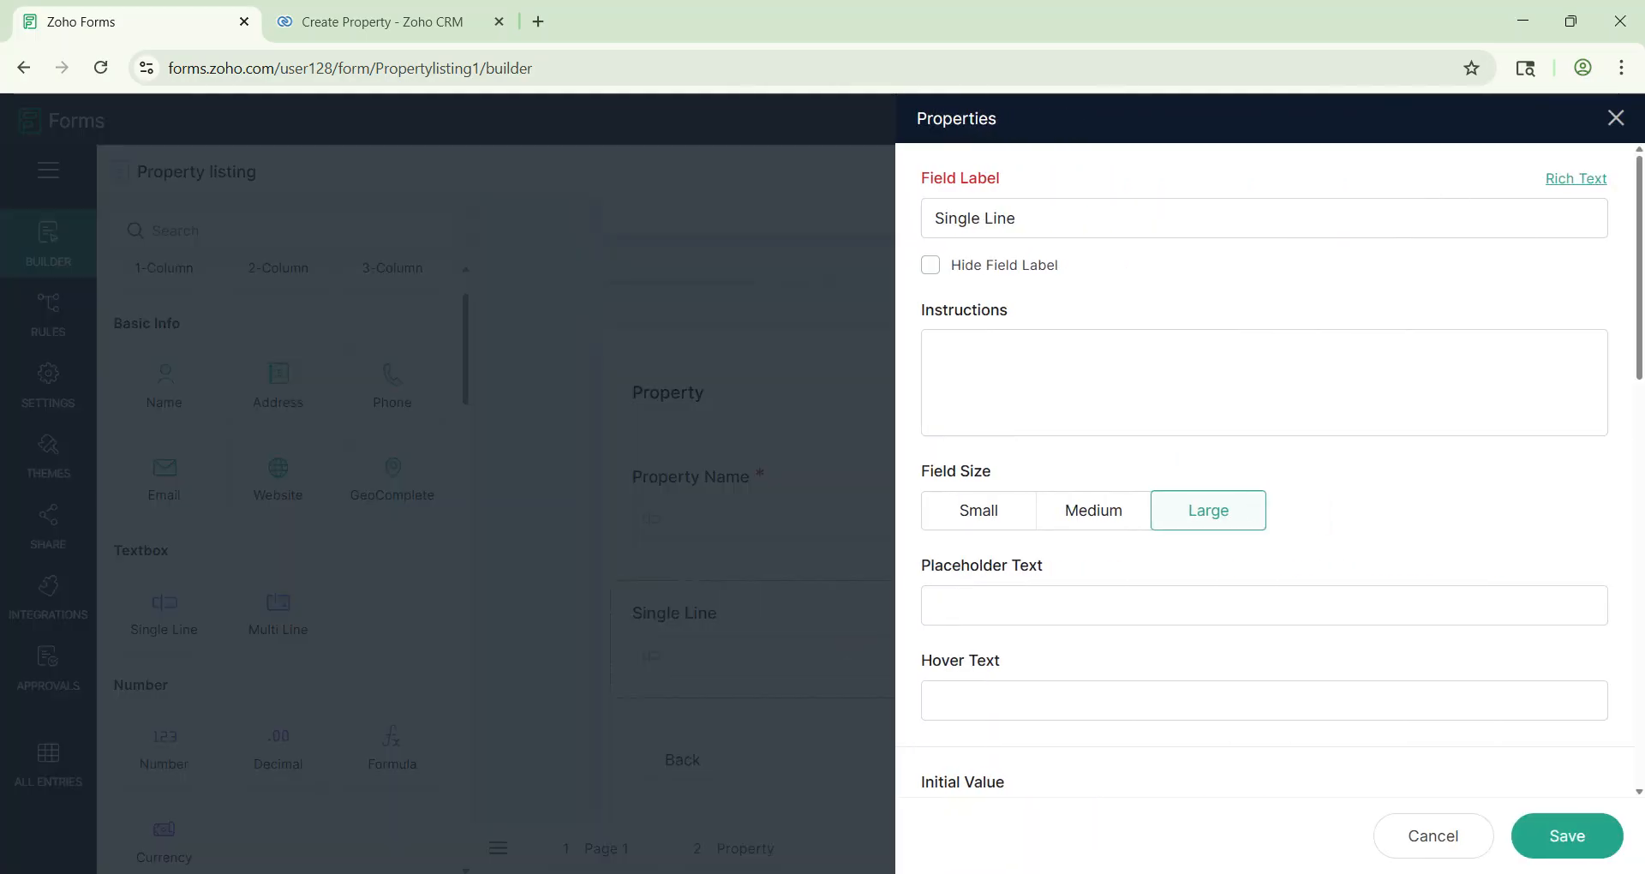
pyautogui.write('Property Location')
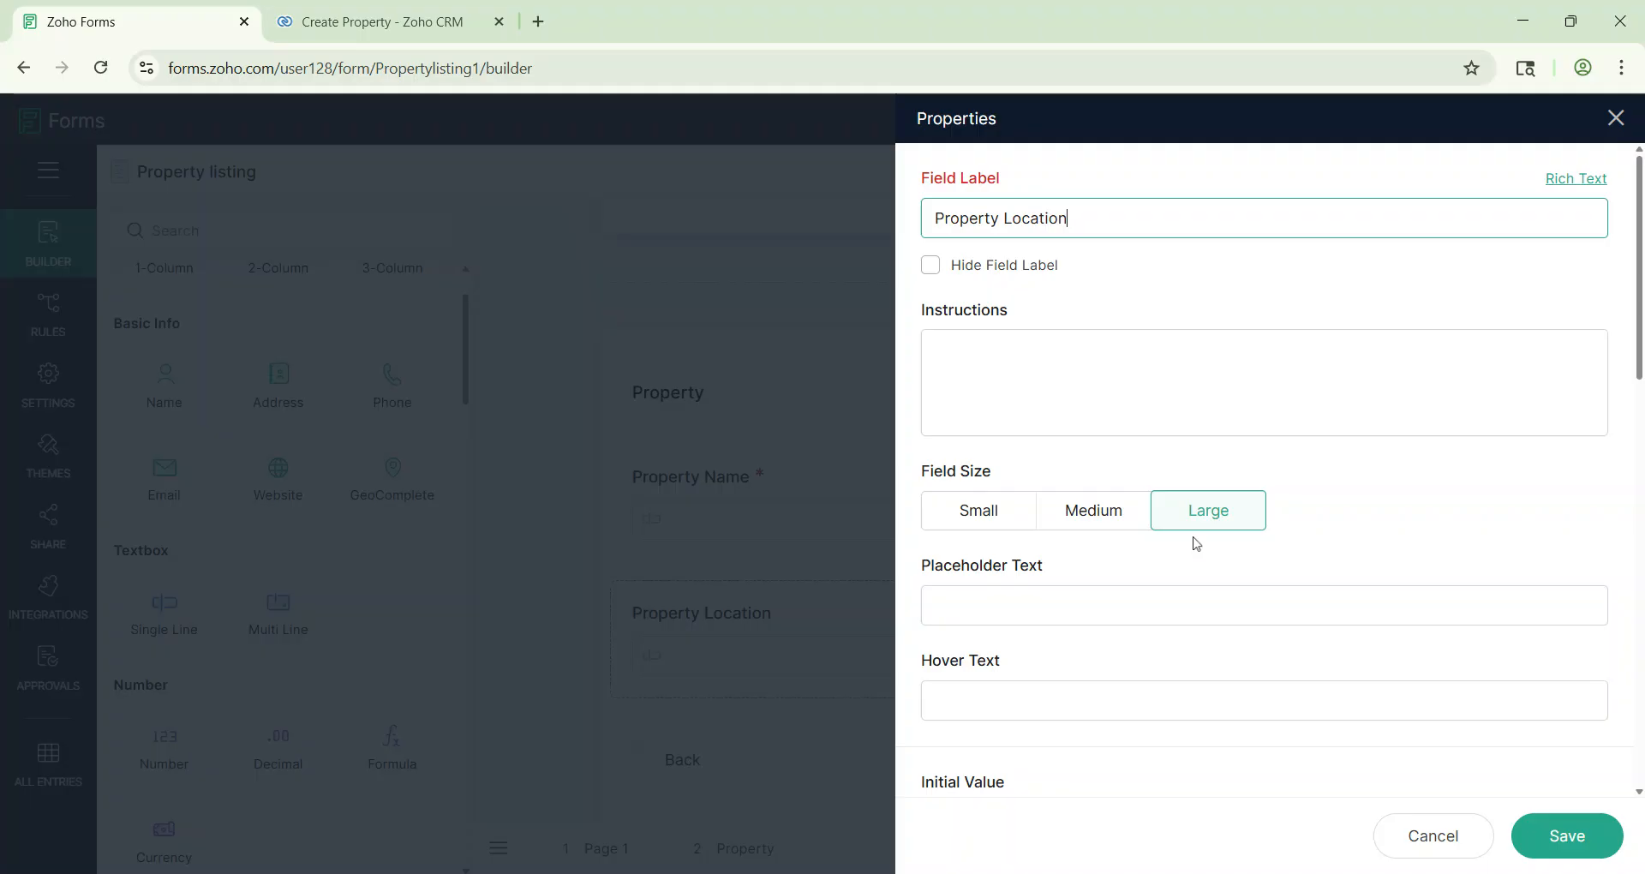
pyautogui.scroll(-8, 1194, 540)
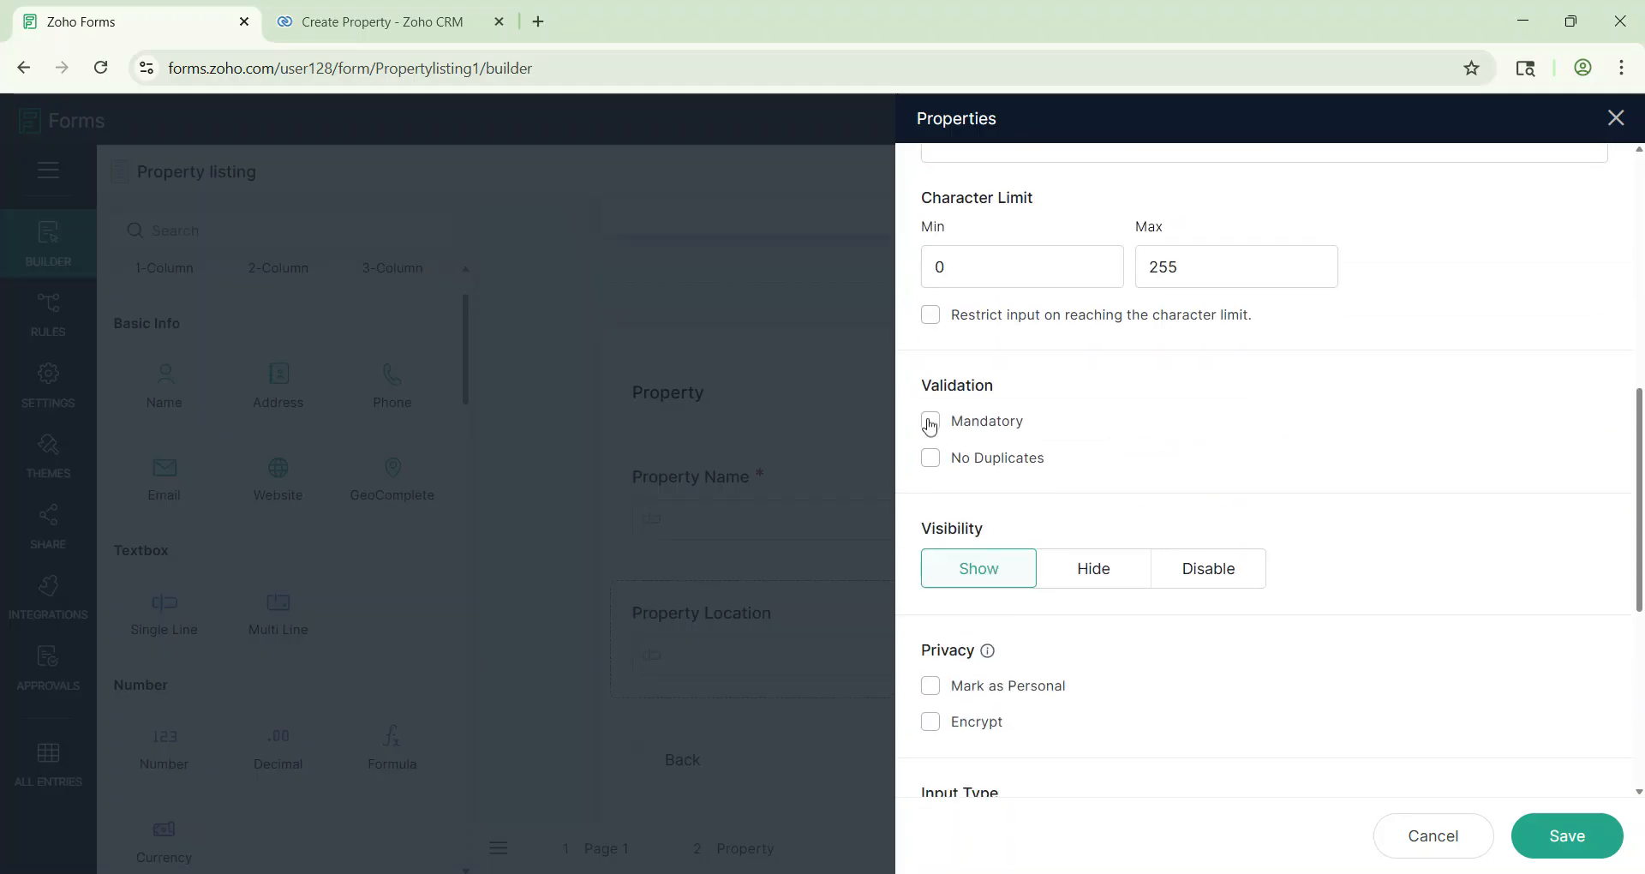
pyautogui.click(1567, 835)
# Step: Check the Possession Status field name on the CRM Create Property form
pyautogui.click(382, 21)
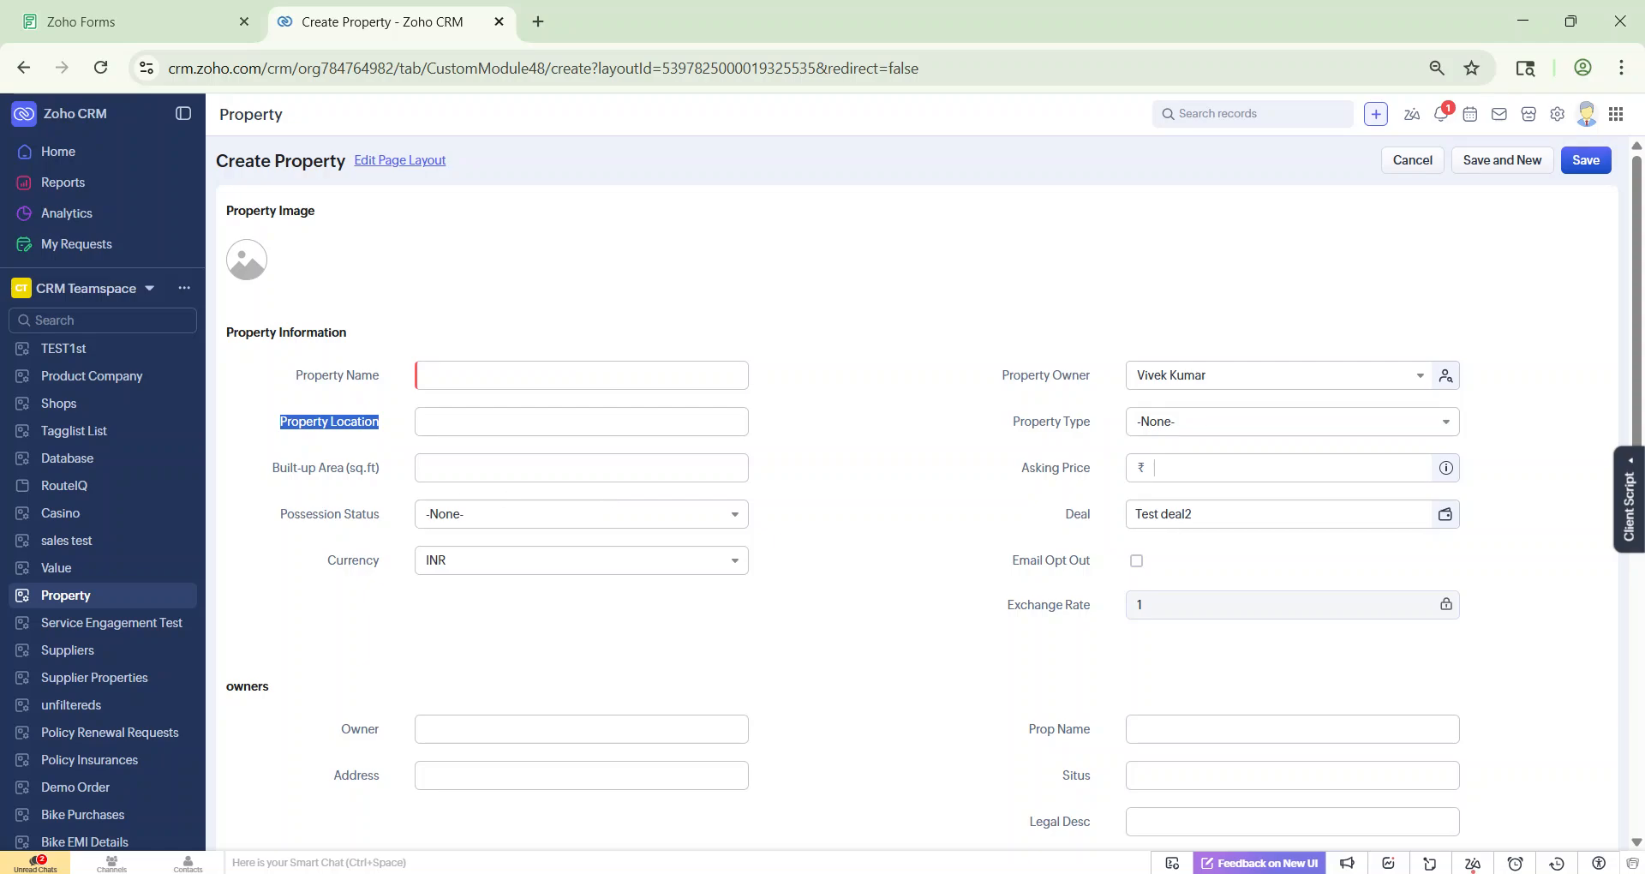
pyautogui.moveTo(279, 514); pyautogui.dragTo(394, 524)
pyautogui.click(197, 22)
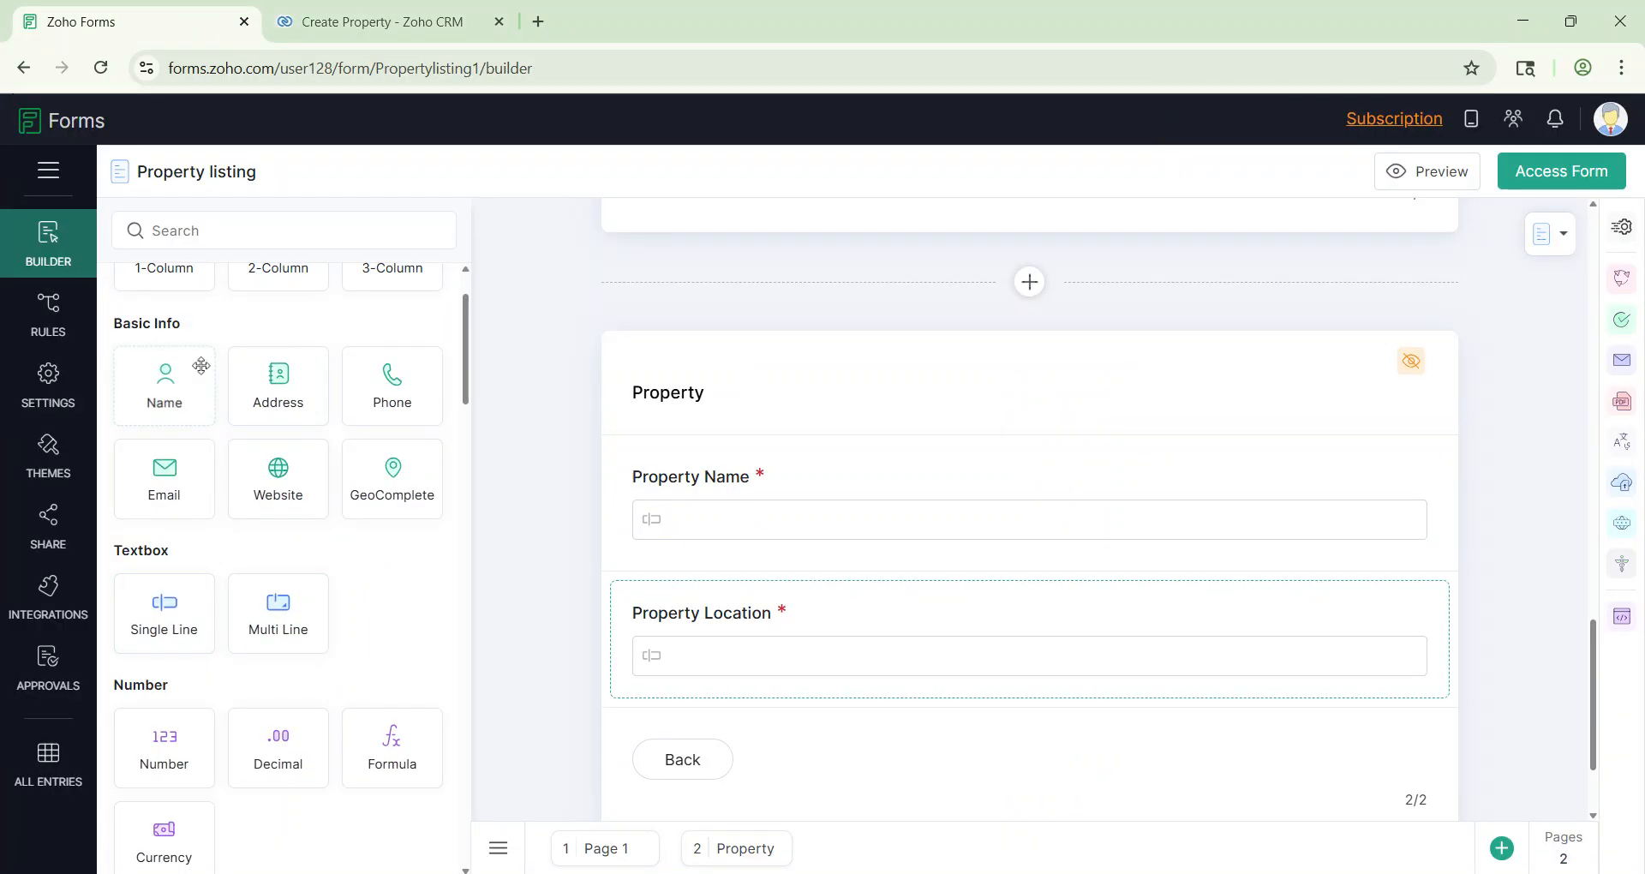
pyautogui.scroll(-4, 145, 634)
# Step: Add a dropdown below Property Location labelled Possession Status
pyautogui.moveTo(142, 626); pyautogui.dragTo(784, 750)
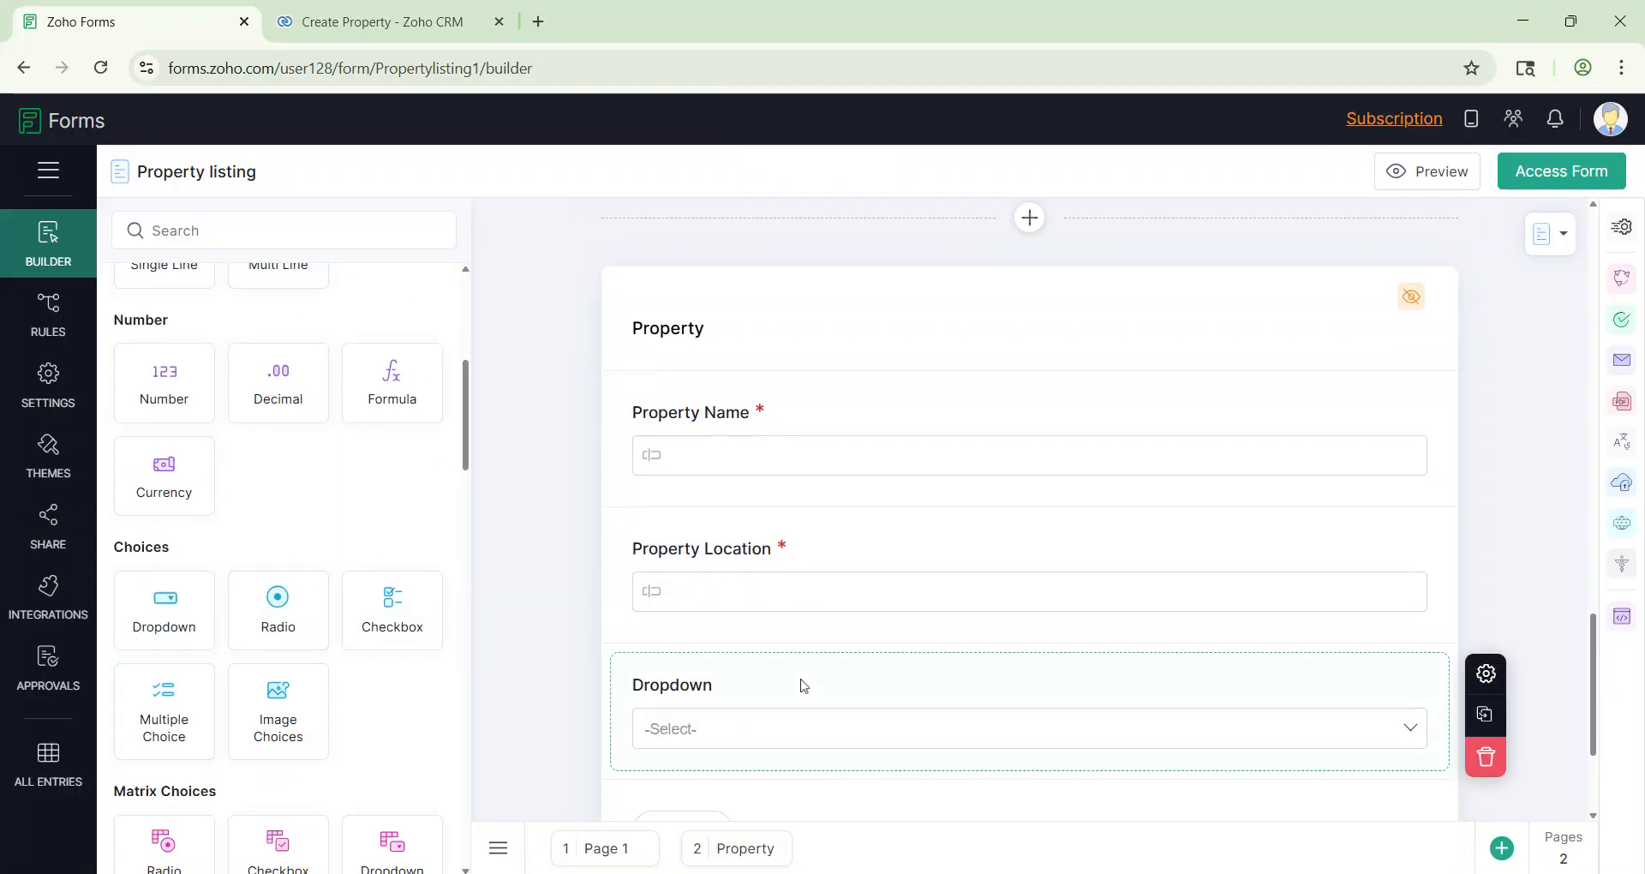
pyautogui.click(877, 742)
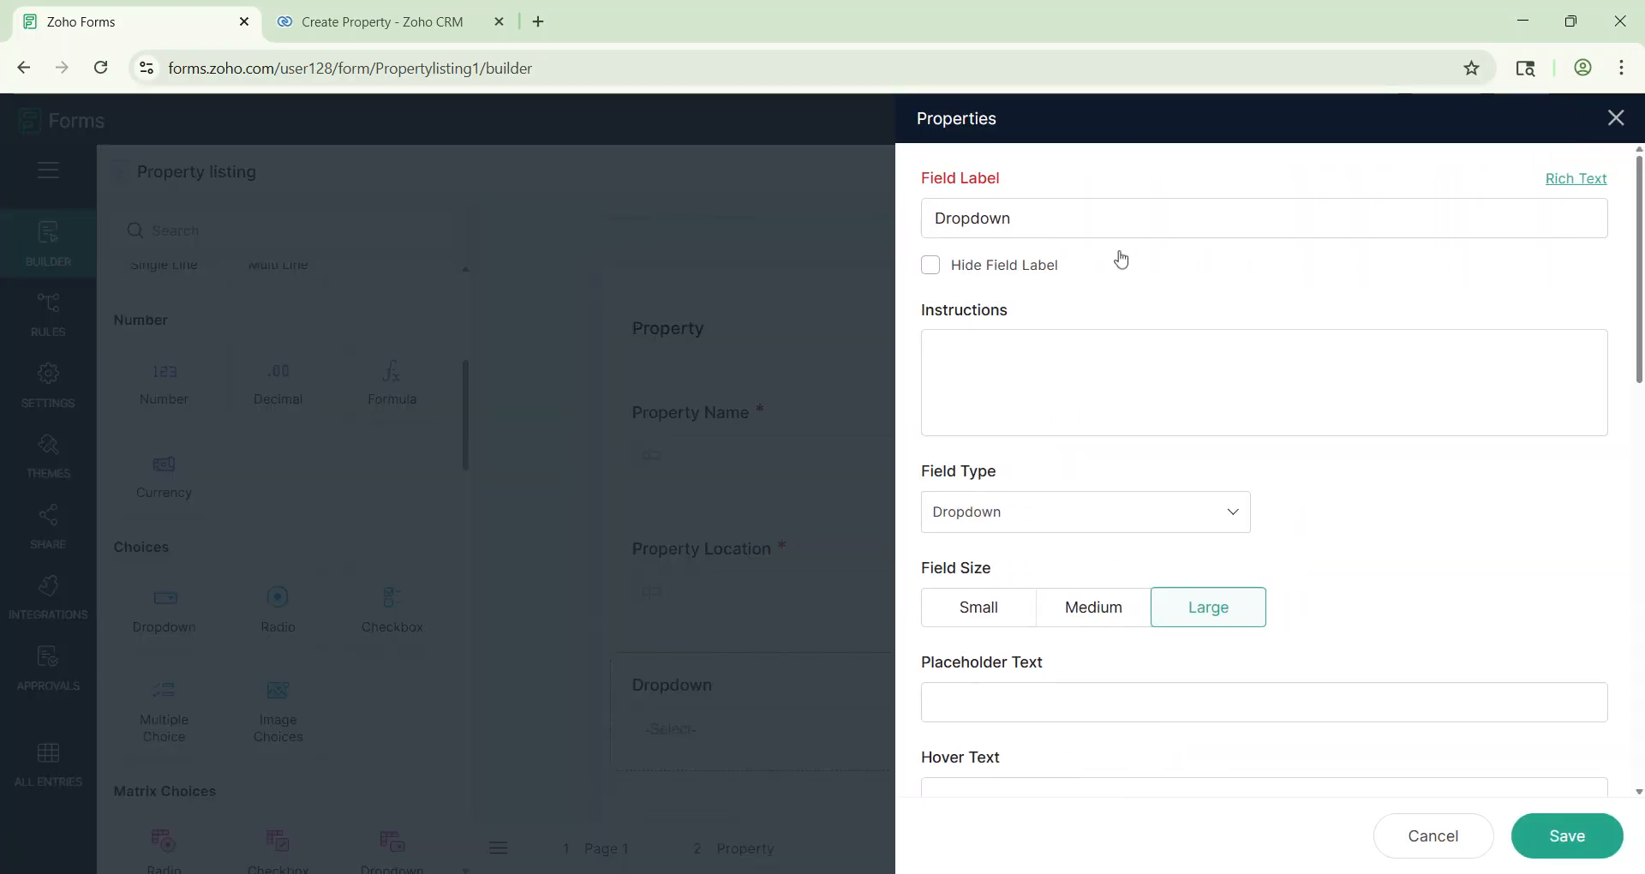
pyautogui.doubleClick(998, 218)
pyautogui.write('Possession Status')
pyautogui.scroll(-5, 1221, 479)
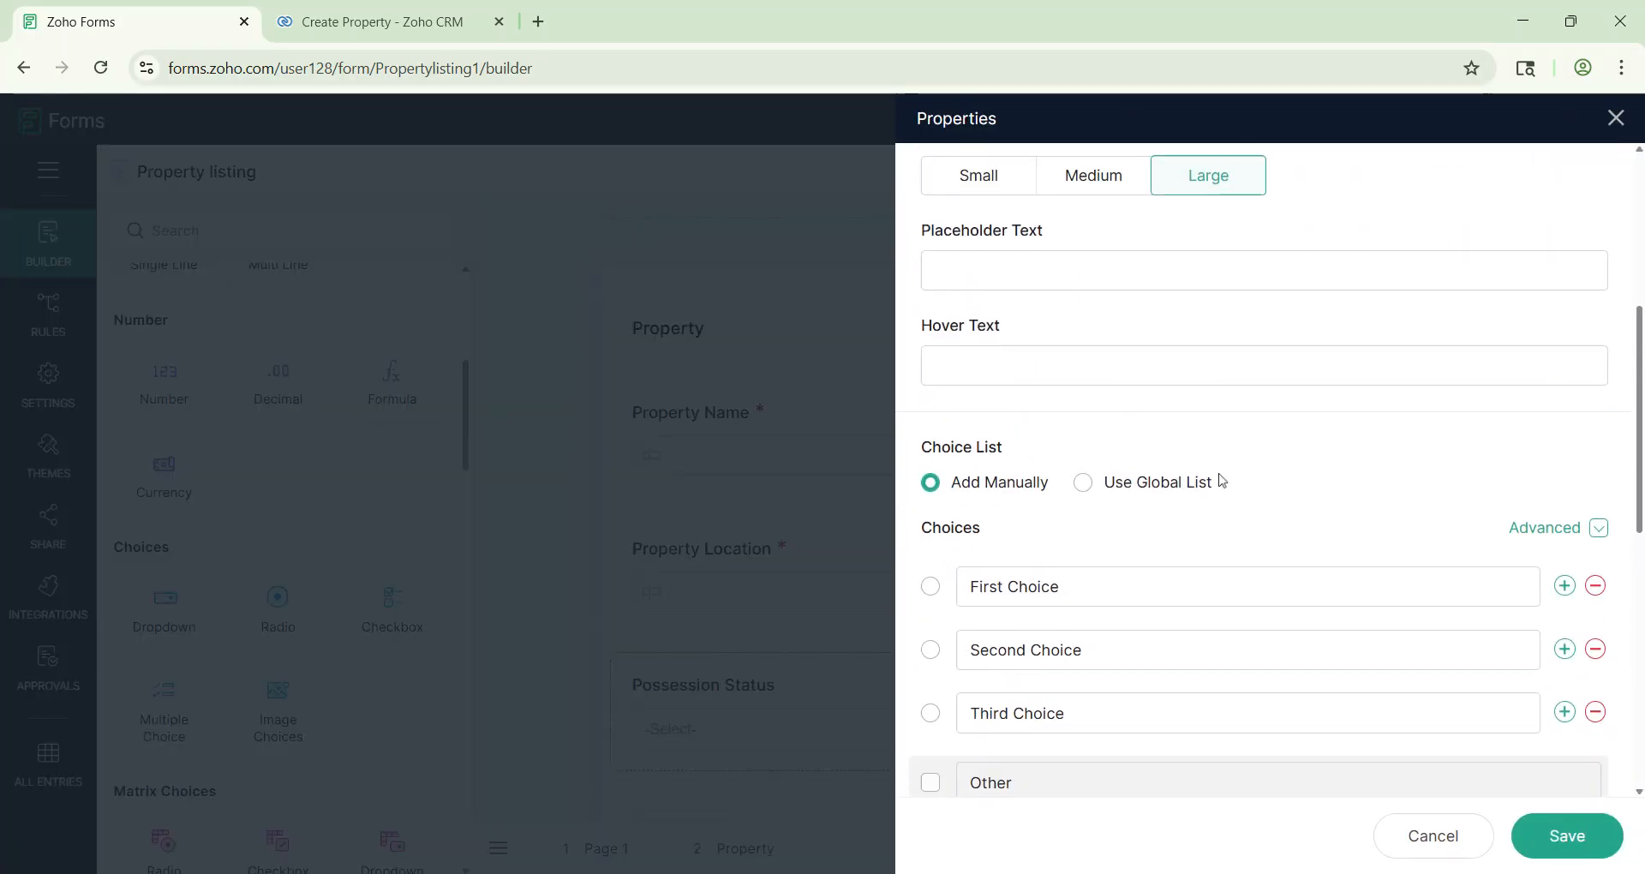
# Step: Give it only the choices Ready and Under Construction, and save it as required
pyautogui.moveTo(1059, 586); pyautogui.dragTo(873, 586)
pyautogui.write('Ready')
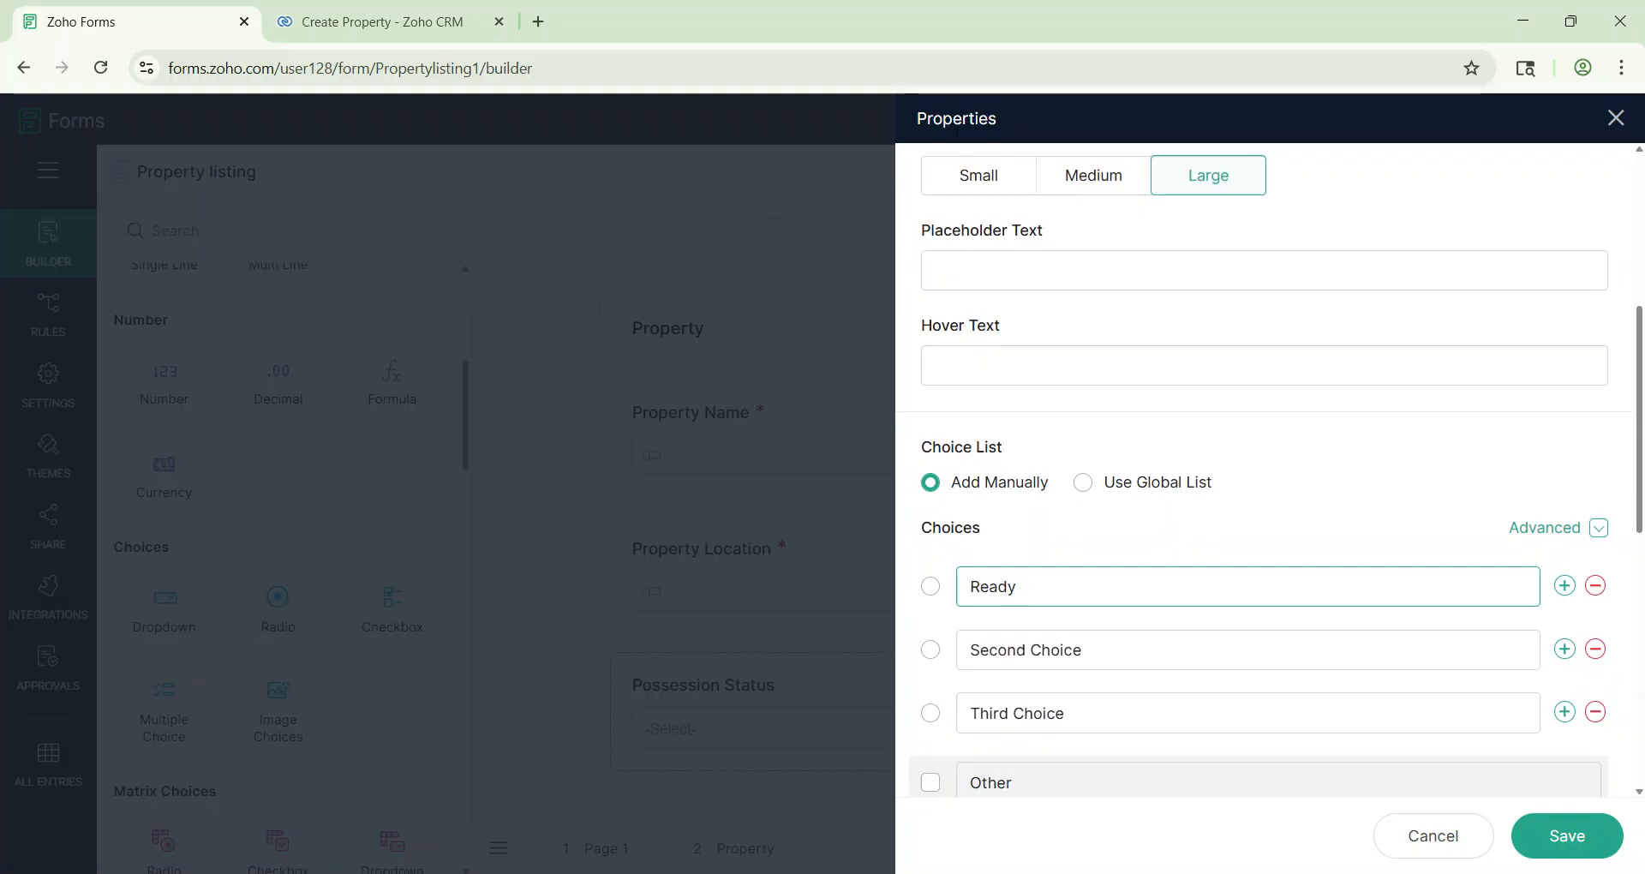
pyautogui.press('Tab')
pyautogui.write('Under Constr')
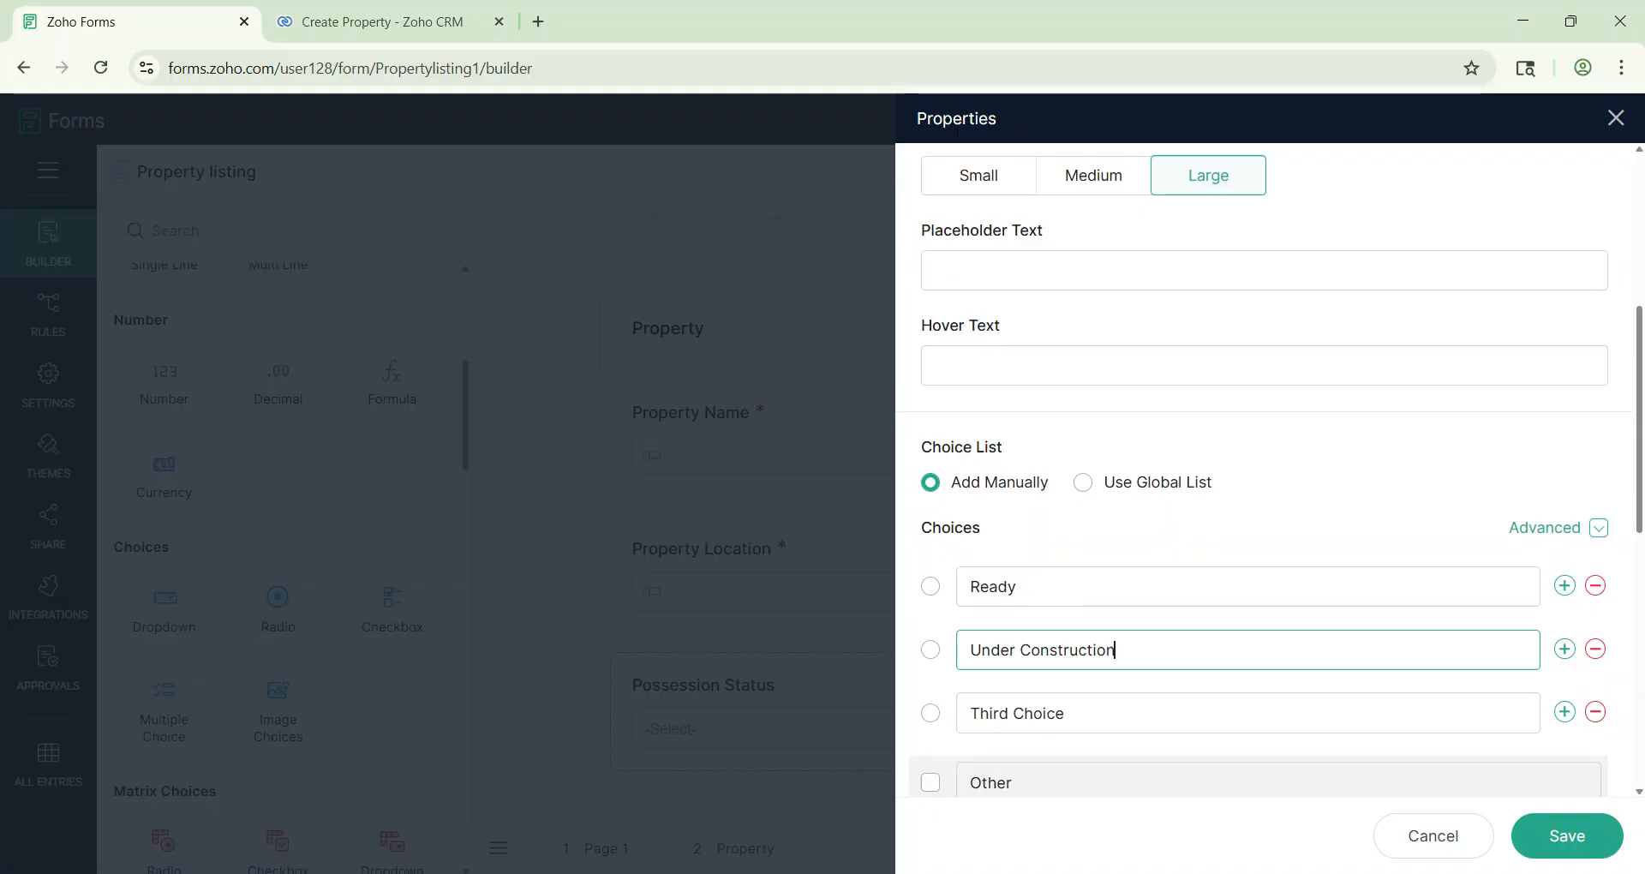
pyautogui.click(1596, 716)
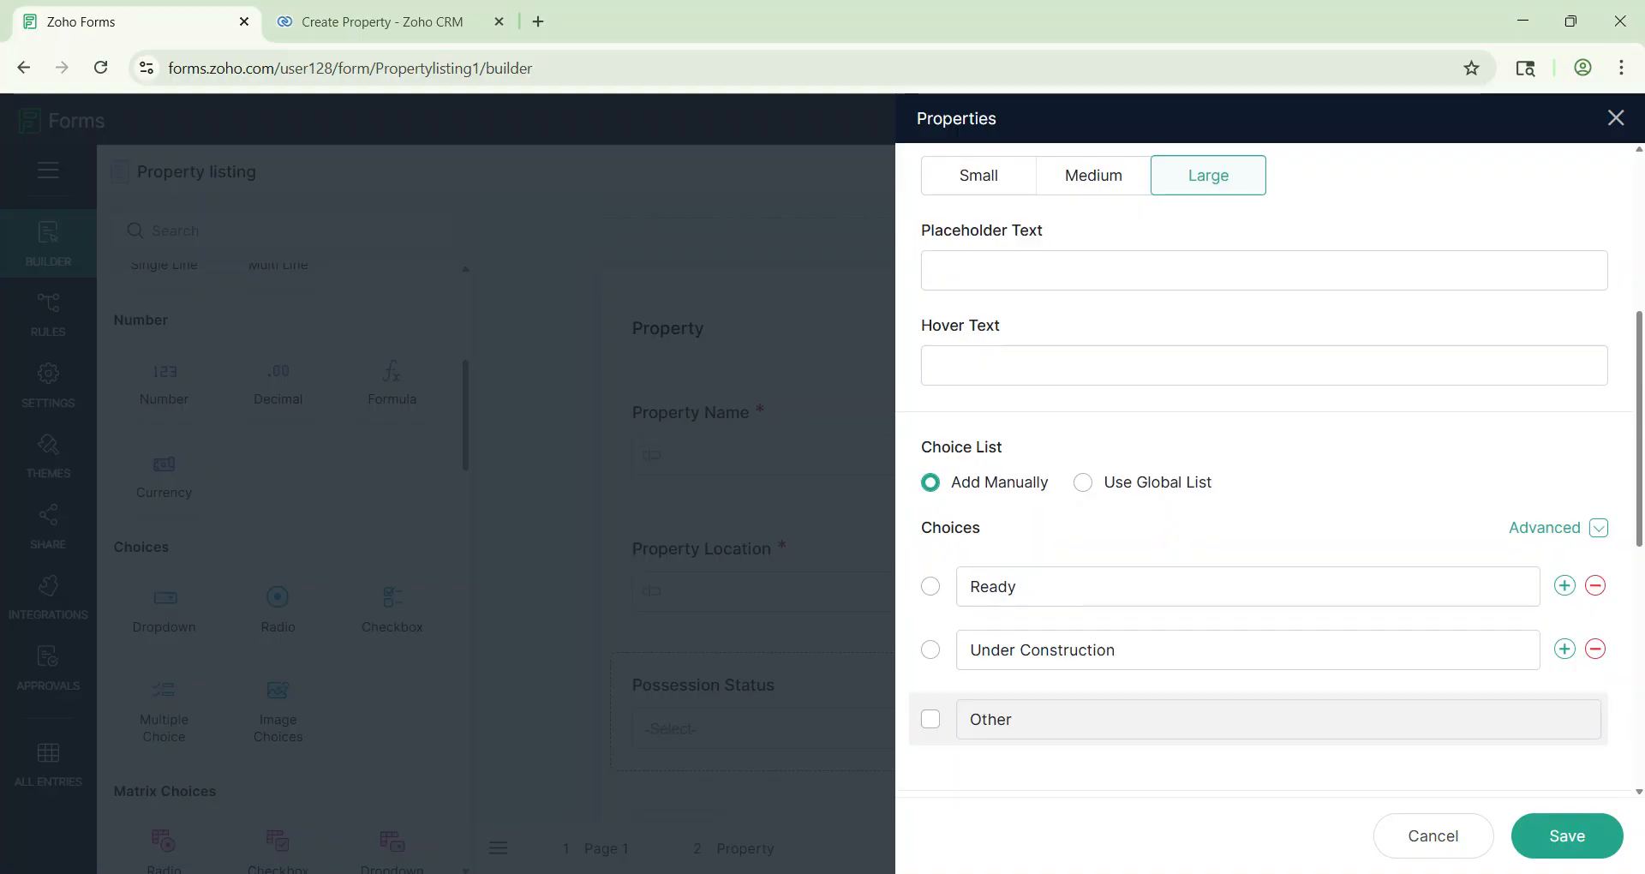
pyautogui.scroll(-5, 1268, 471)
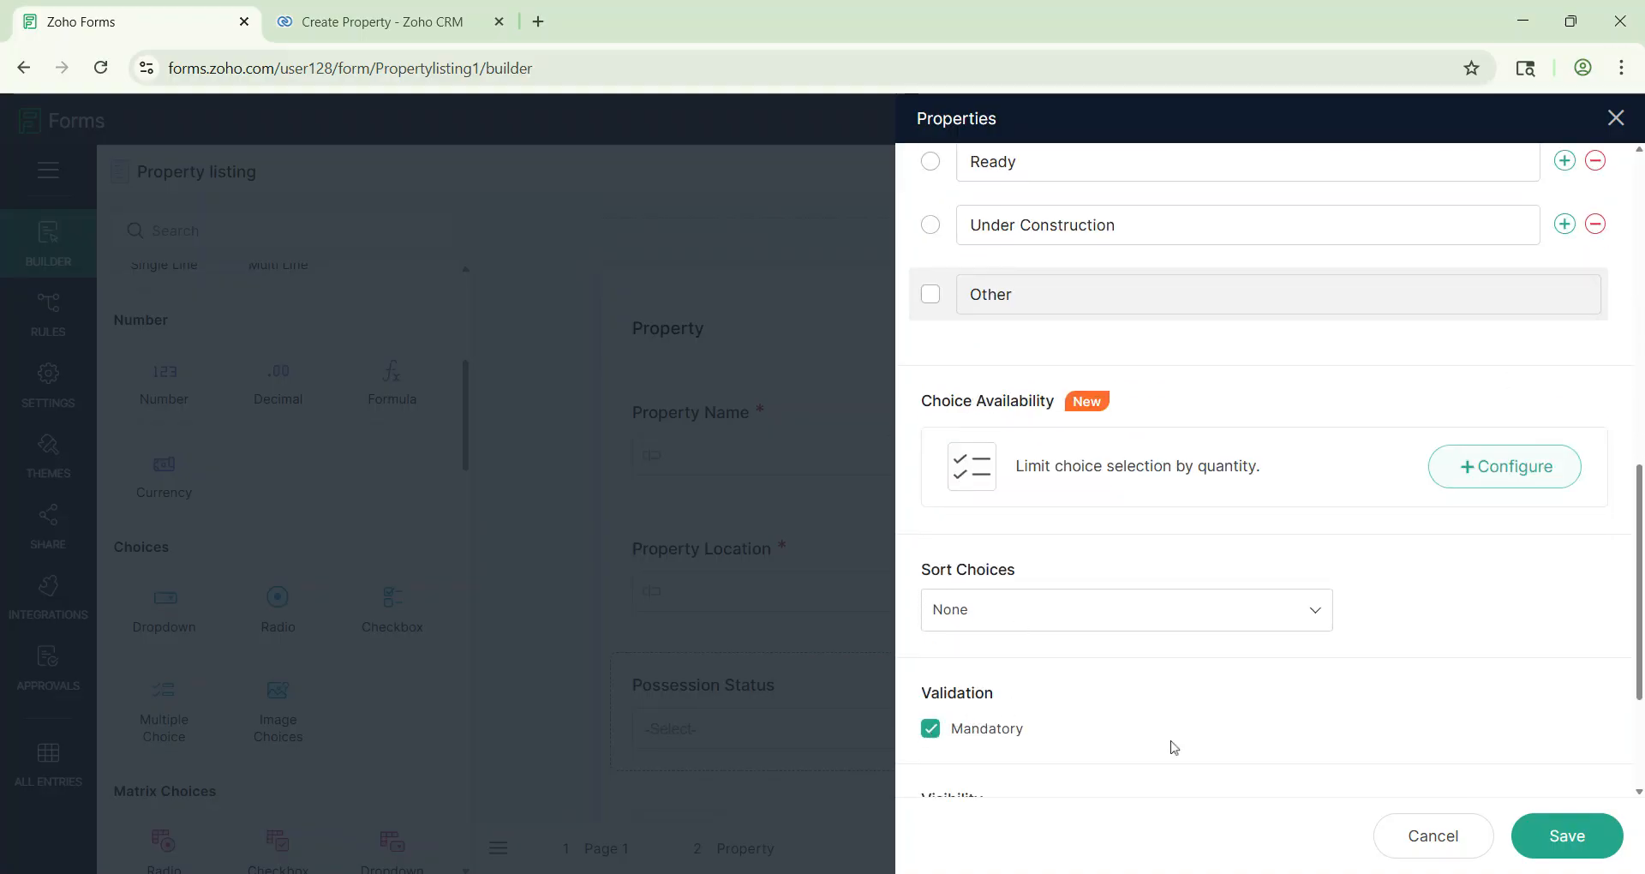
pyautogui.click(1571, 838)
pyautogui.click(387, 6)
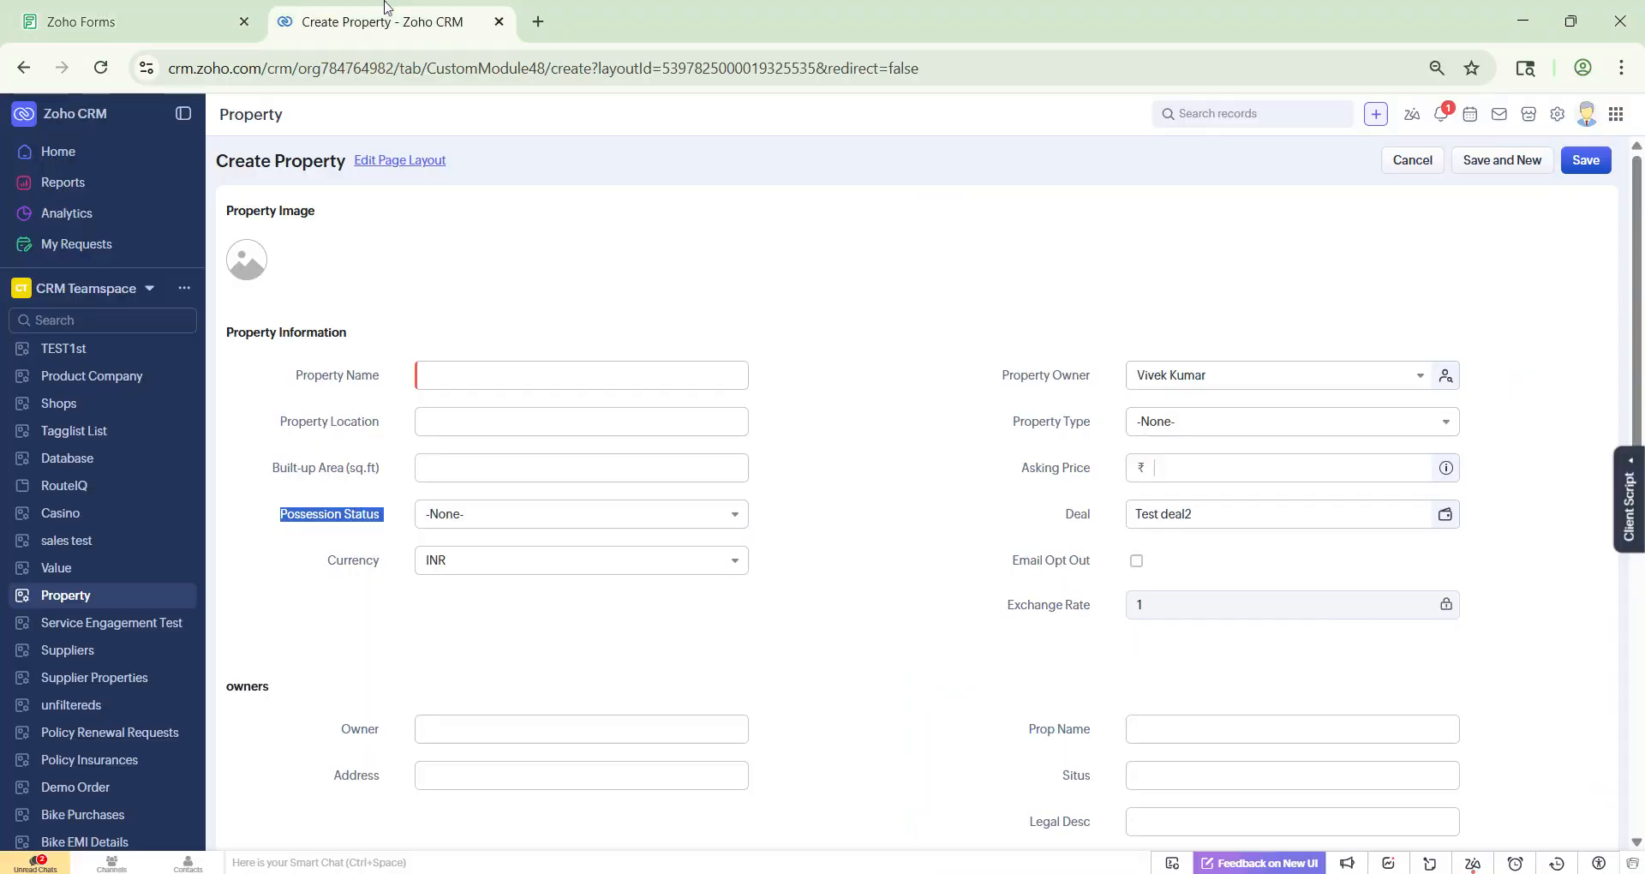
pyautogui.doubleClick(1038, 422)
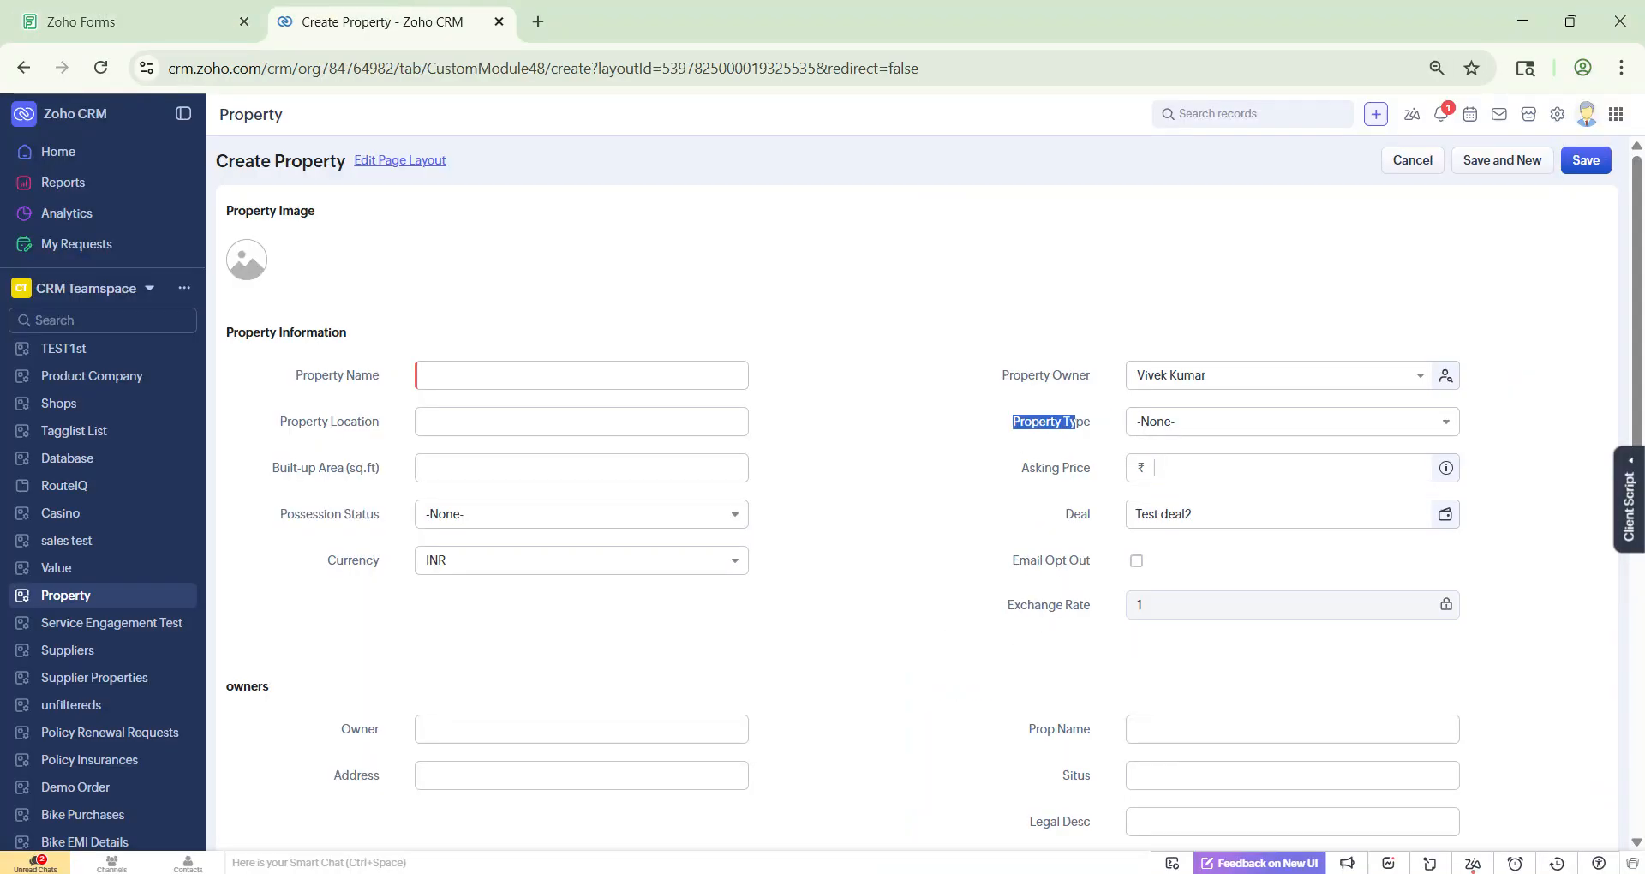
# Step: Add a dropdown below Possession Status labelled Property Type
pyautogui.click(166, 11)
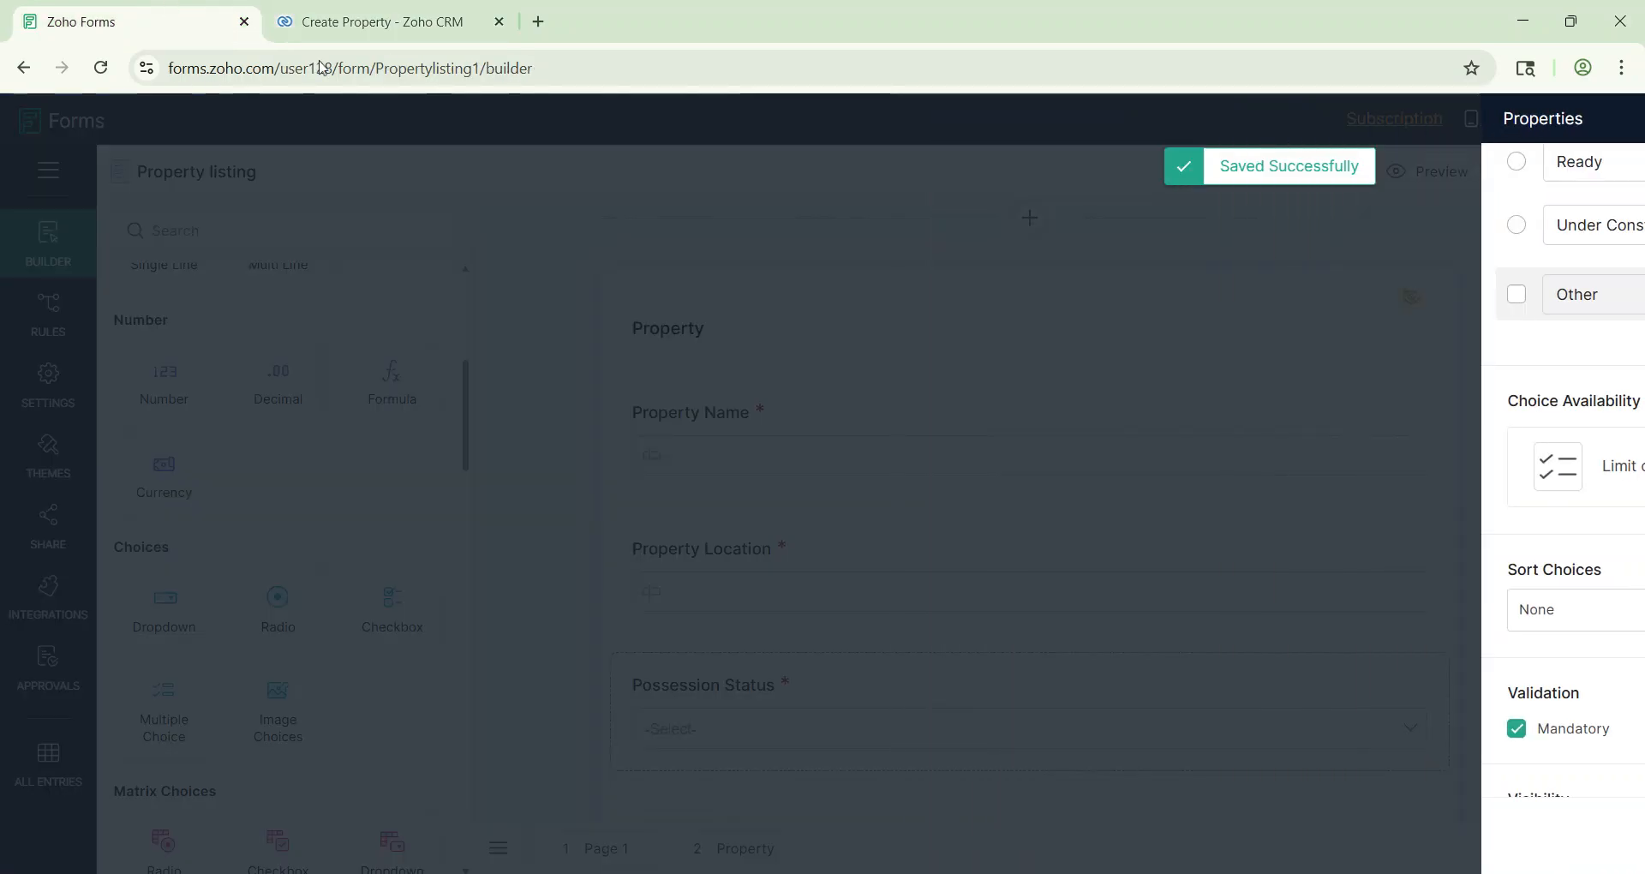
pyautogui.scroll(-3, 933, 589)
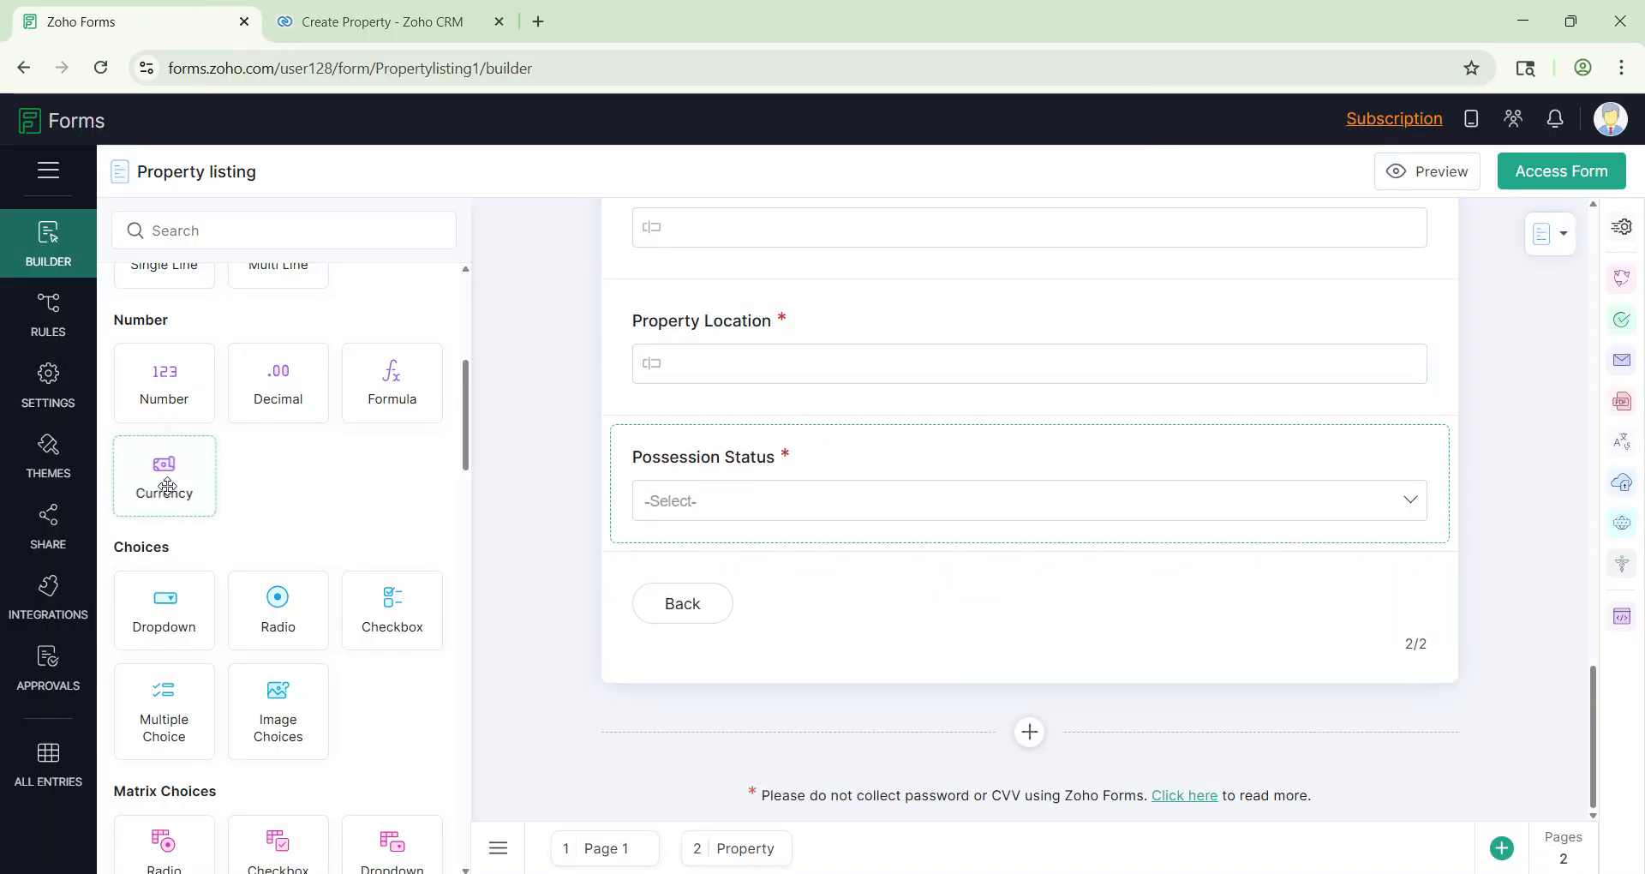
pyautogui.moveTo(182, 598); pyautogui.dragTo(818, 589)
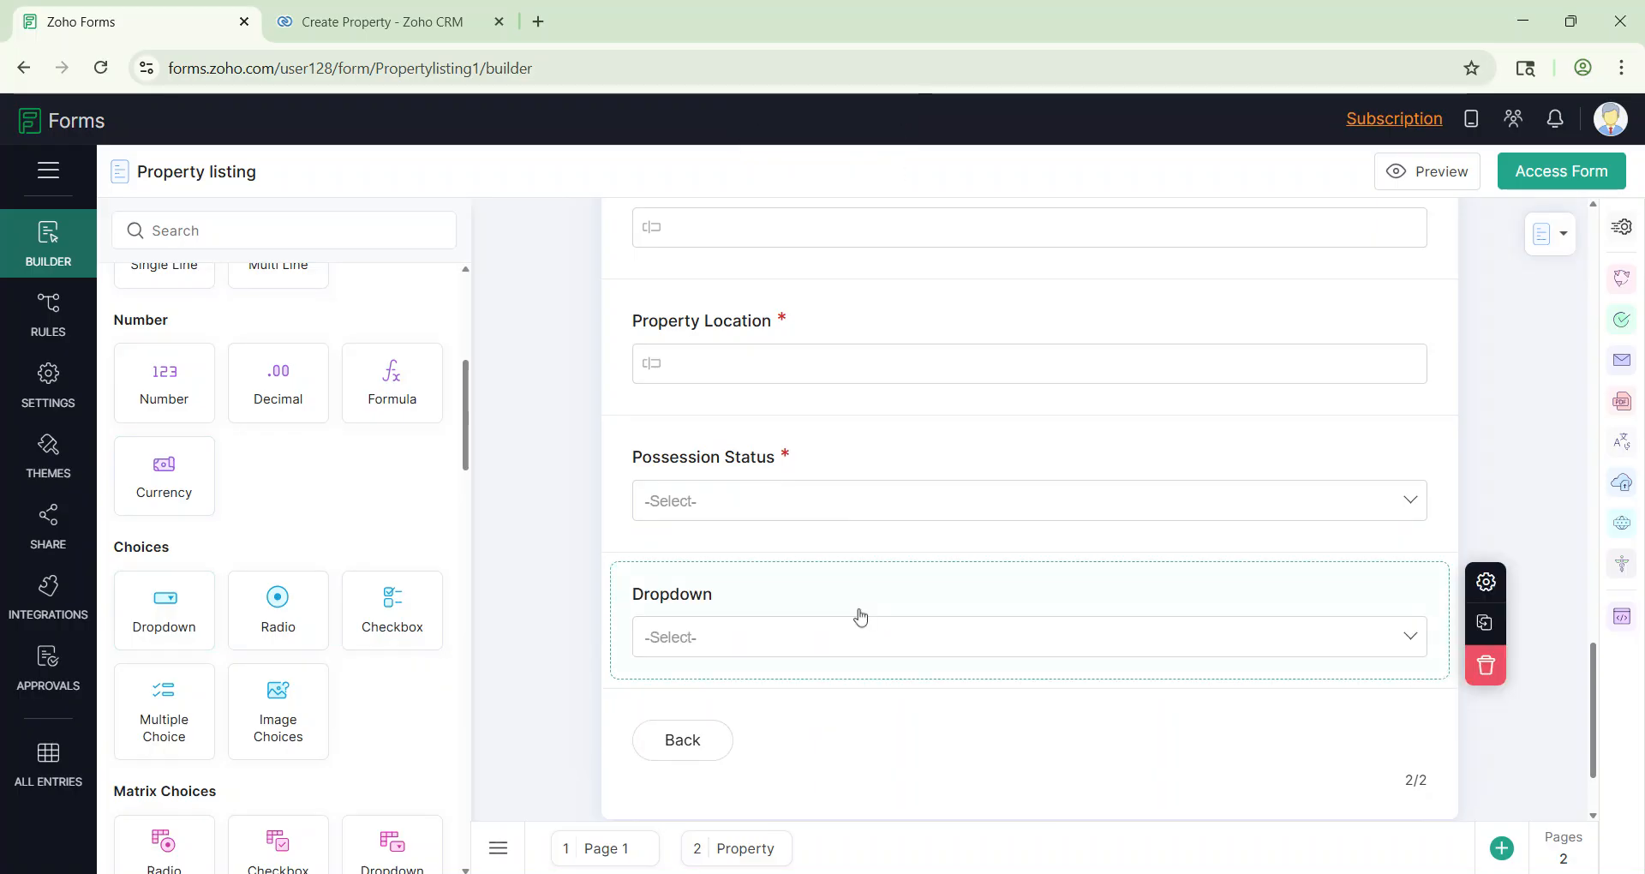
pyautogui.write('Property Type')
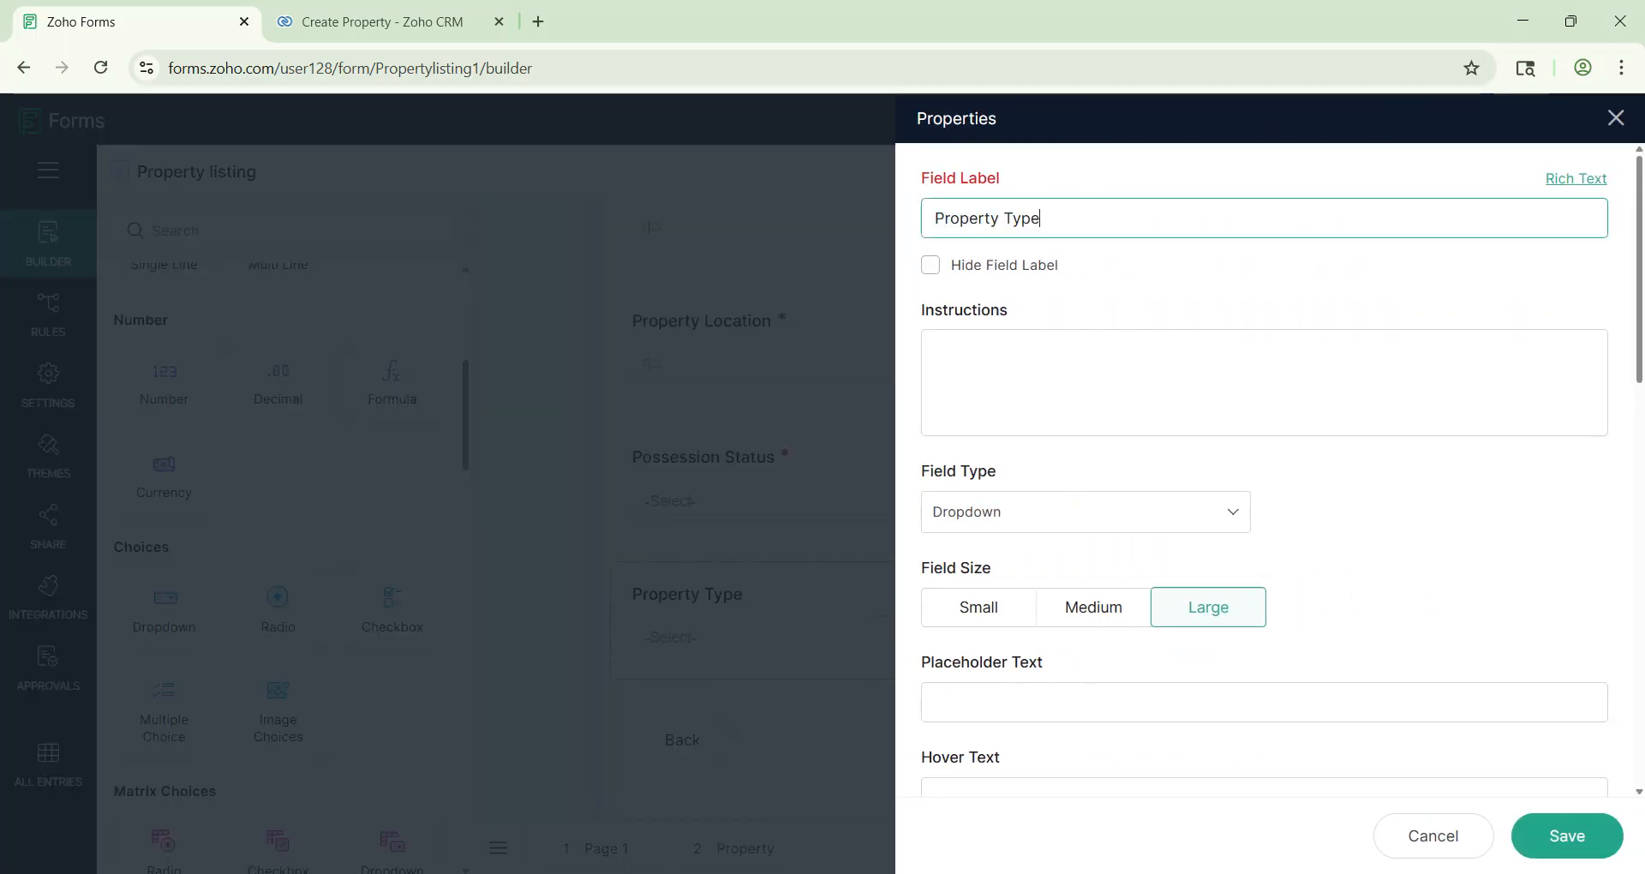
pyautogui.scroll(-5, 1158, 590)
# Step: Replace its choices with Villa, Plot and Apartment and save the field
pyautogui.moveTo(1059, 582); pyautogui.dragTo(933, 588)
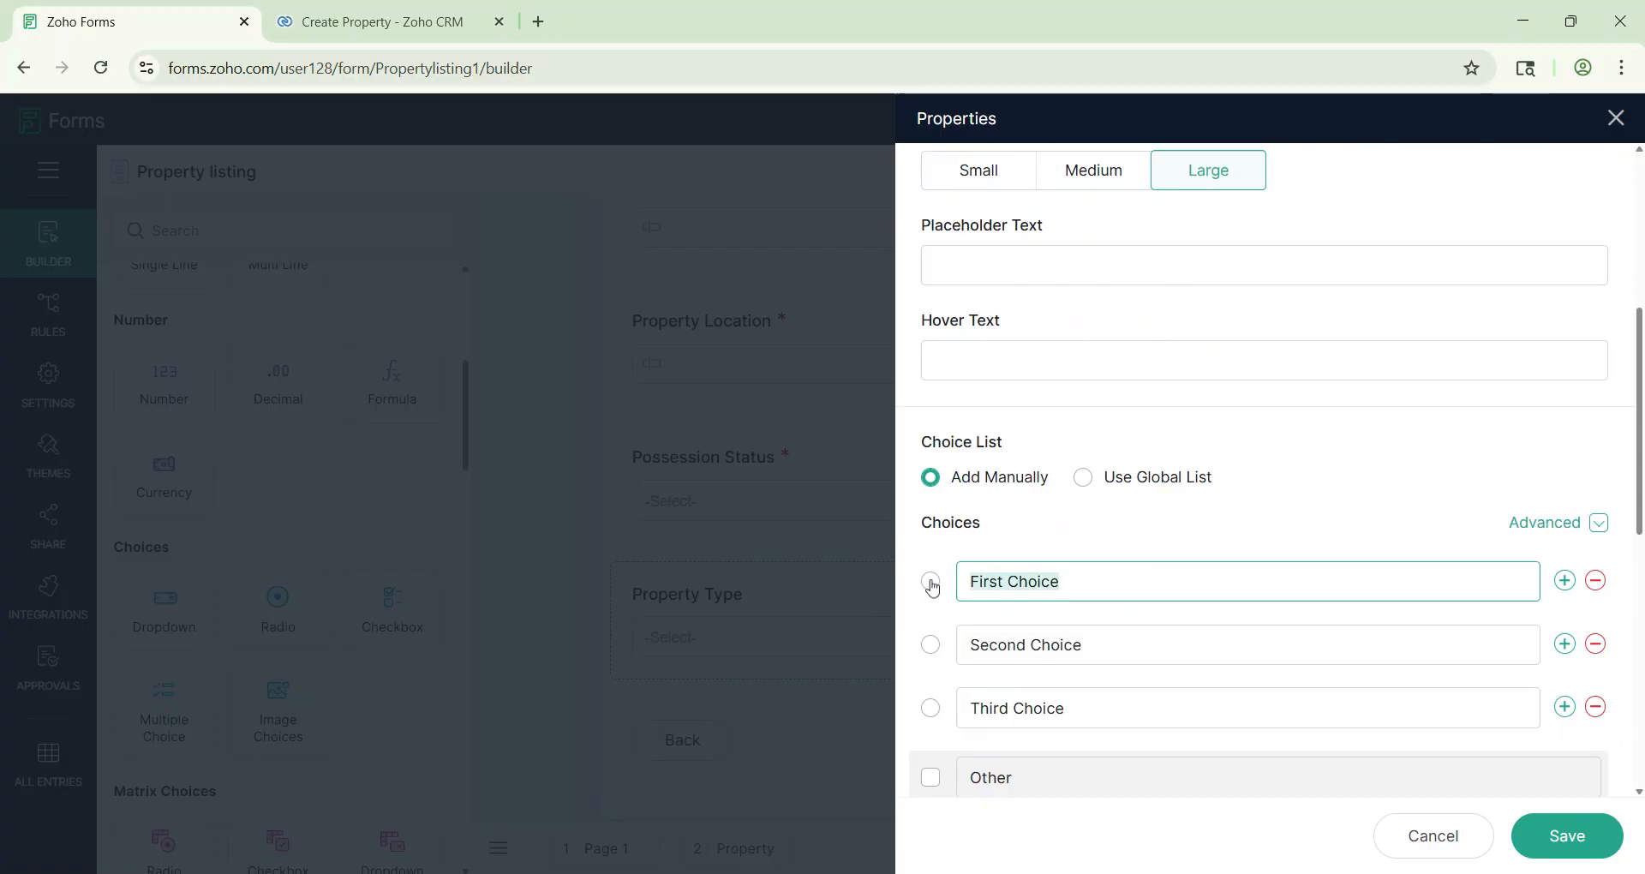
pyautogui.write('Villa')
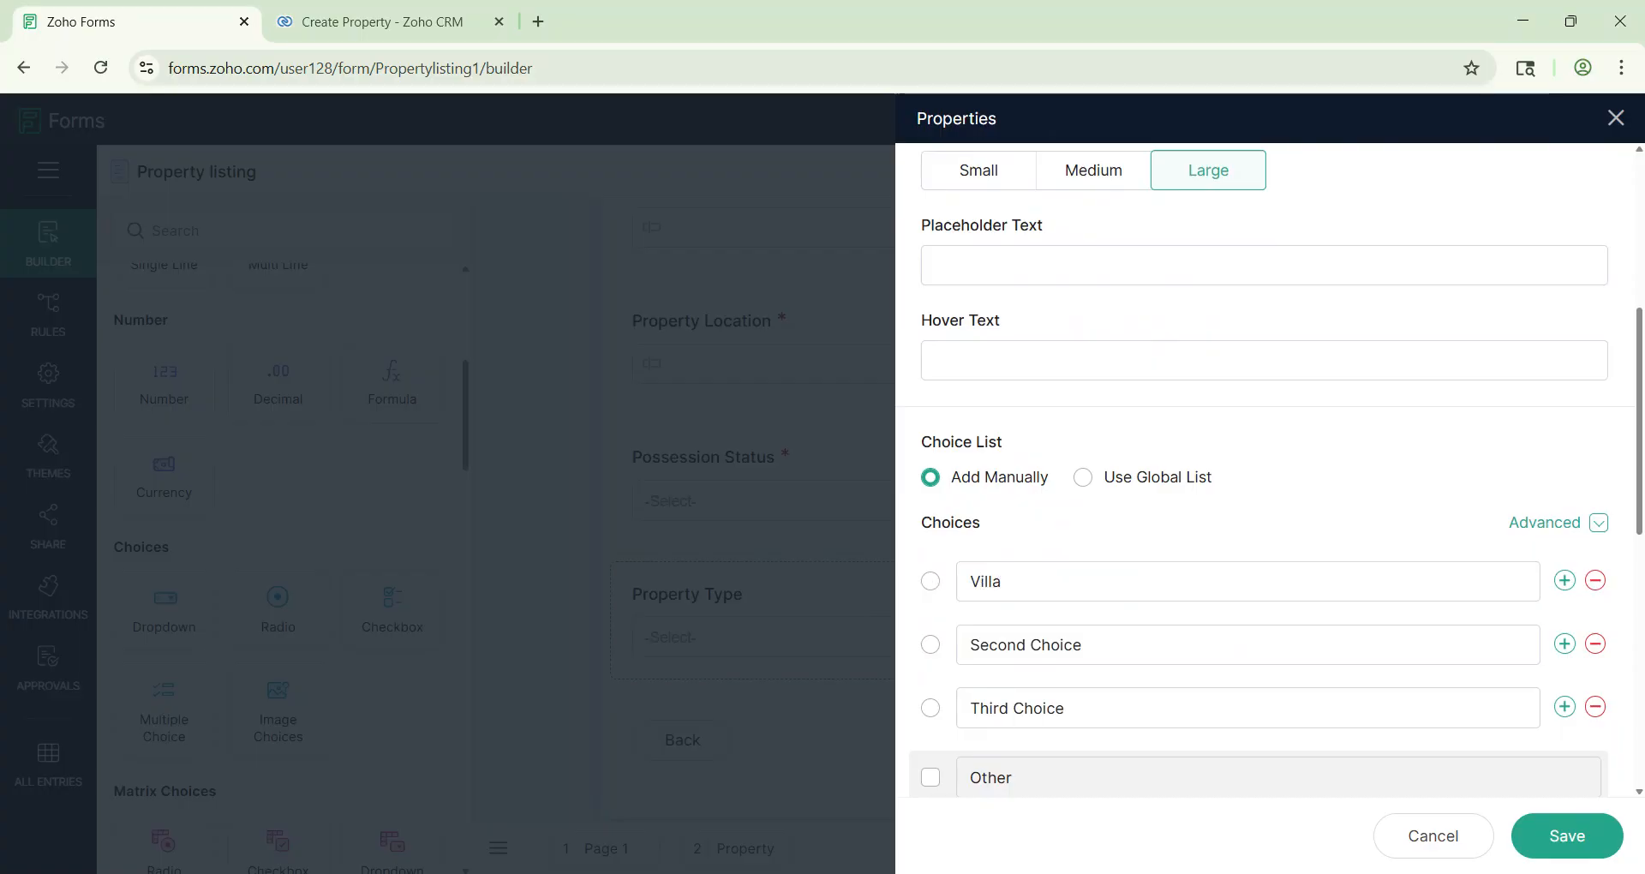
pyautogui.moveTo(1121, 633); pyautogui.dragTo(947, 662)
pyautogui.write('Plot')
pyautogui.moveTo(1066, 704); pyautogui.dragTo(956, 707)
pyautogui.write('Apartment')
pyautogui.click(1579, 839)
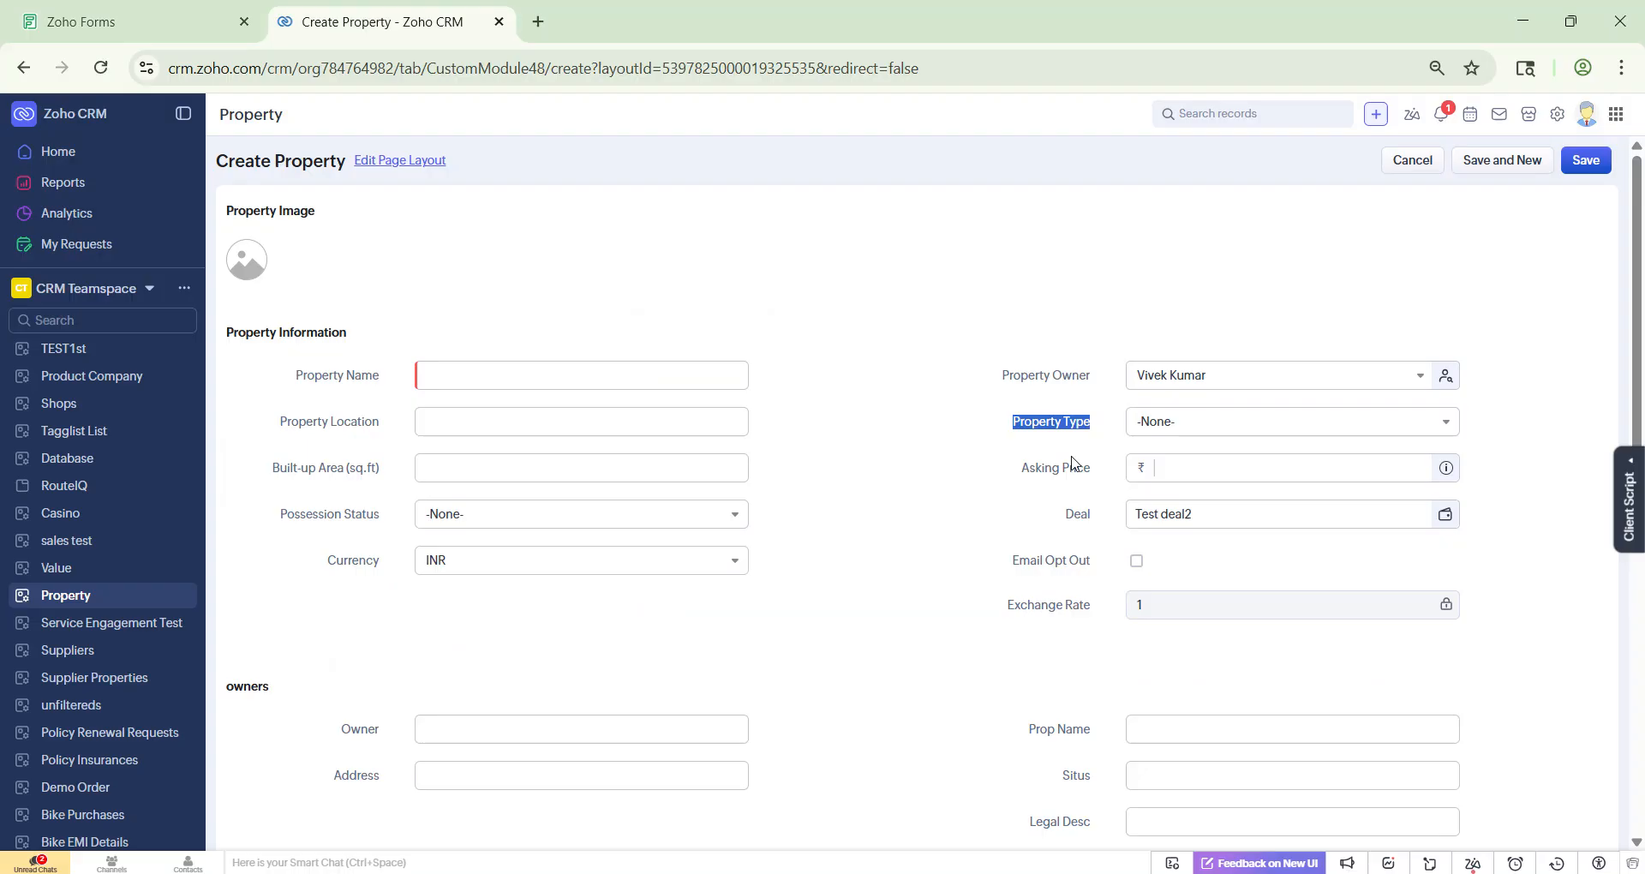
# Step: Scroll the CRM Create Property form and note the Built-up Area (sq.ft) field name
pyautogui.scroll(-1, 1078, 482)
pyautogui.moveTo(278, 404); pyautogui.dragTo(391, 406)
pyautogui.click(391, 405)
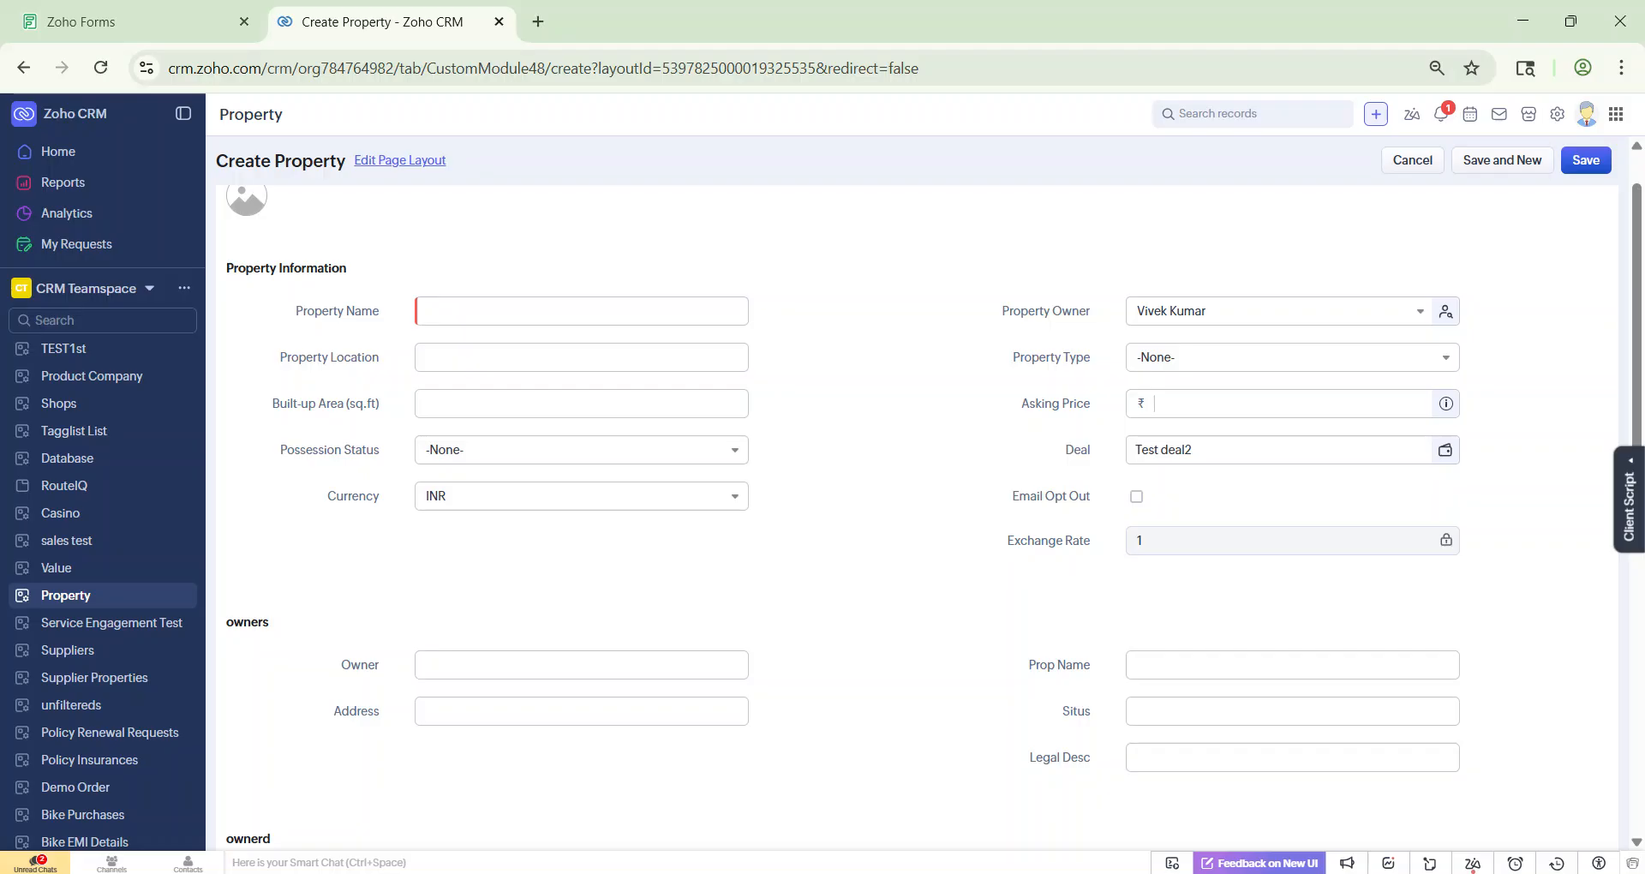
pyautogui.tripleClick(330, 404)
# Step: Add a mandatory Number field labelled Built-up Area (sq.ft) below Property Type
pyautogui.click(142, 13)
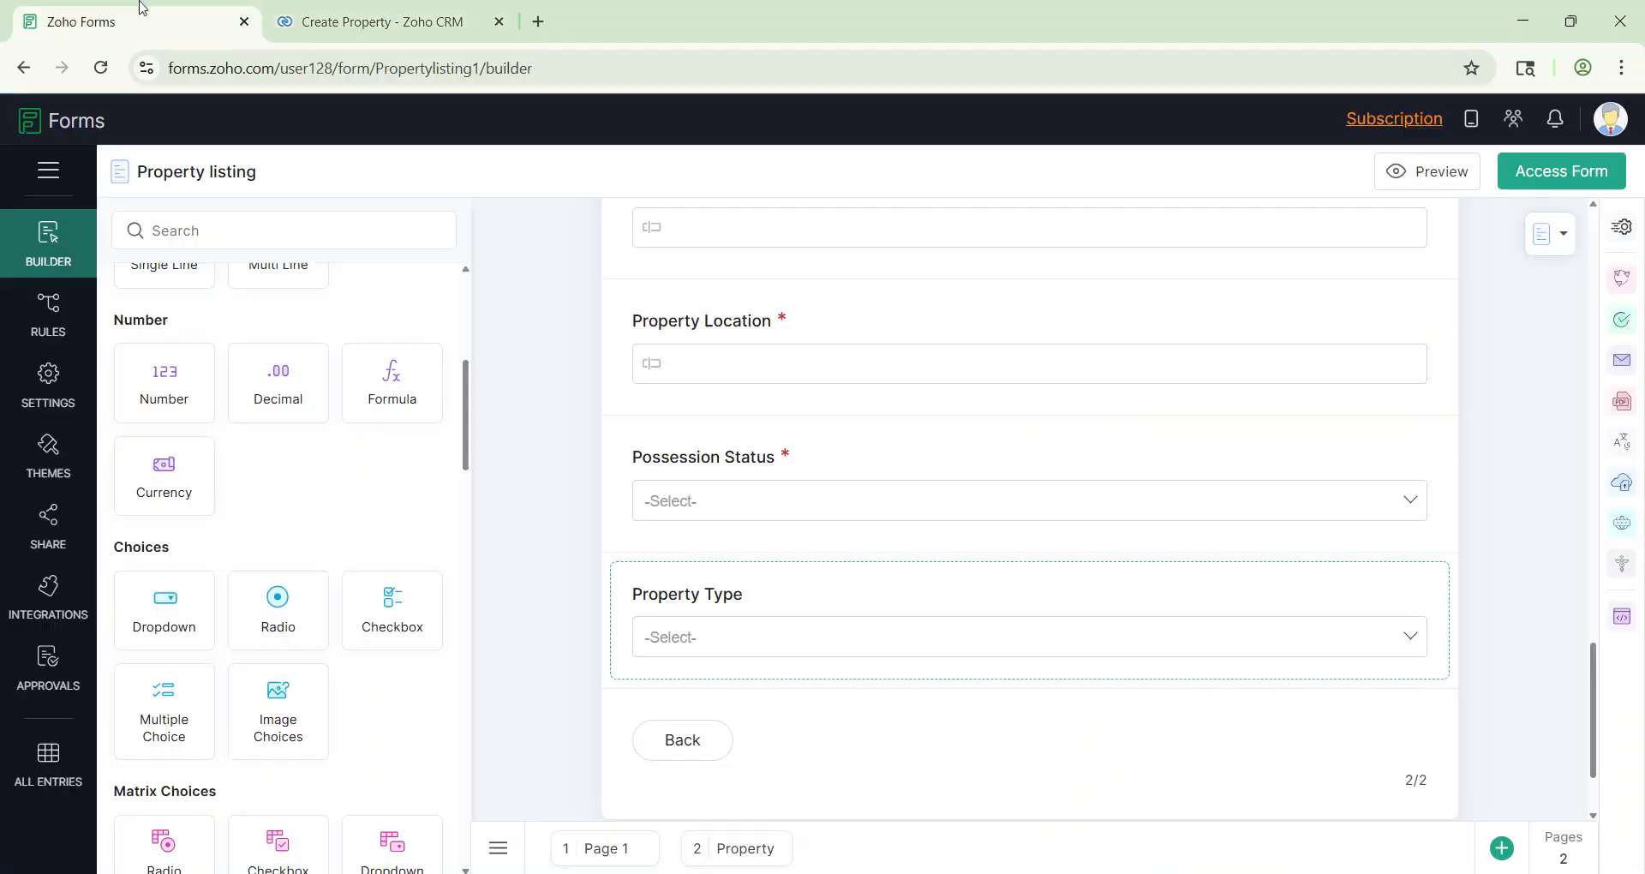
pyautogui.scroll(-2, 702, 566)
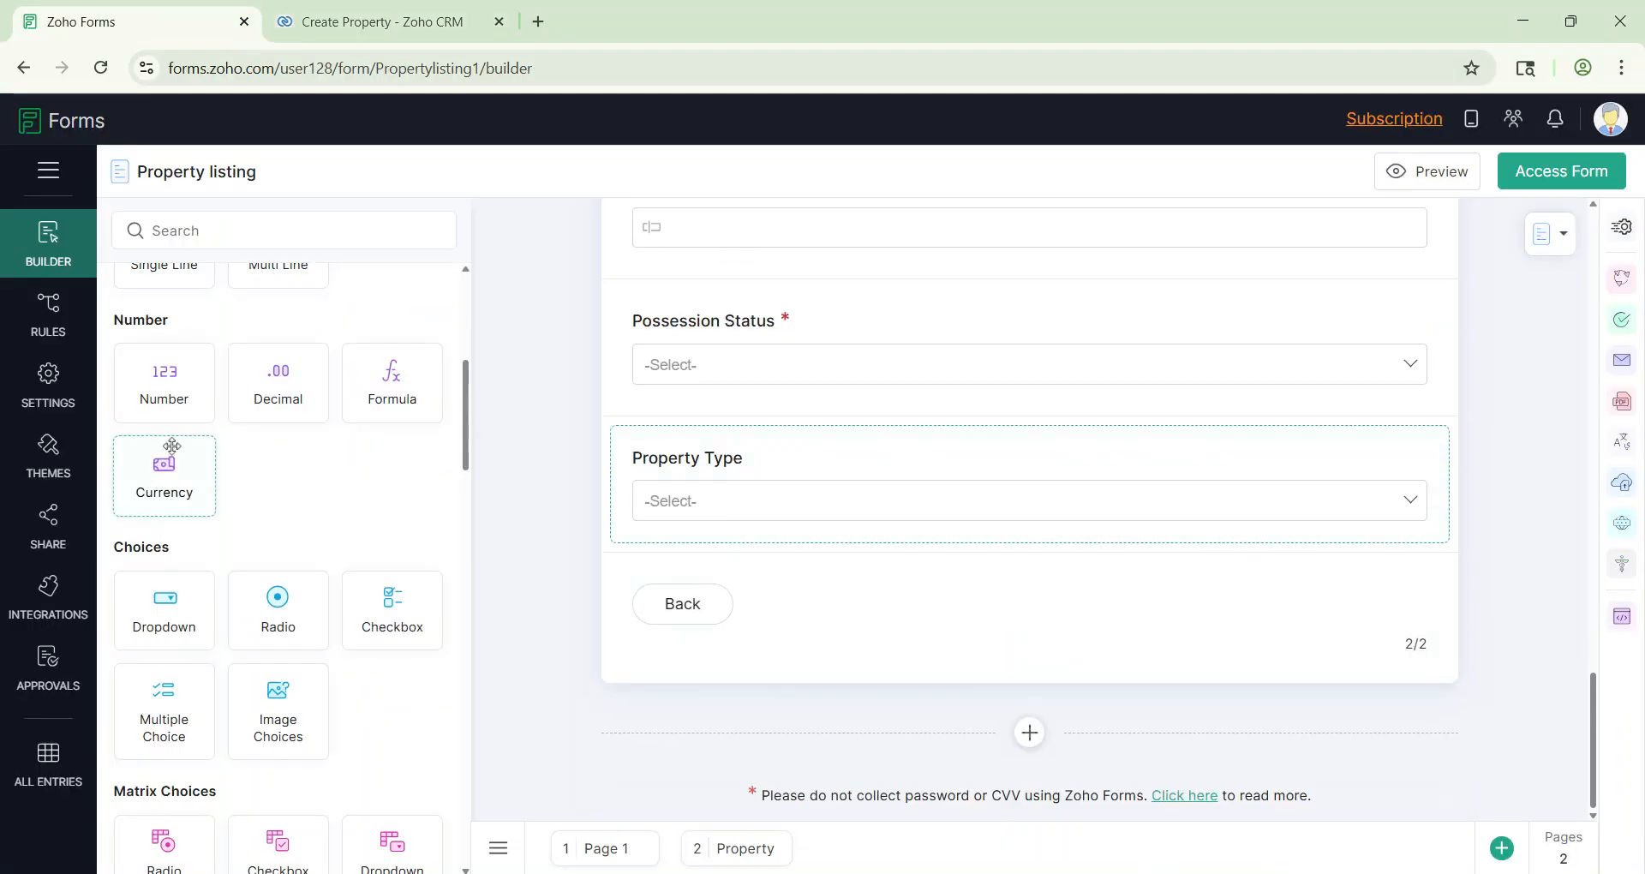
pyautogui.moveTo(163, 383); pyautogui.dragTo(818, 595)
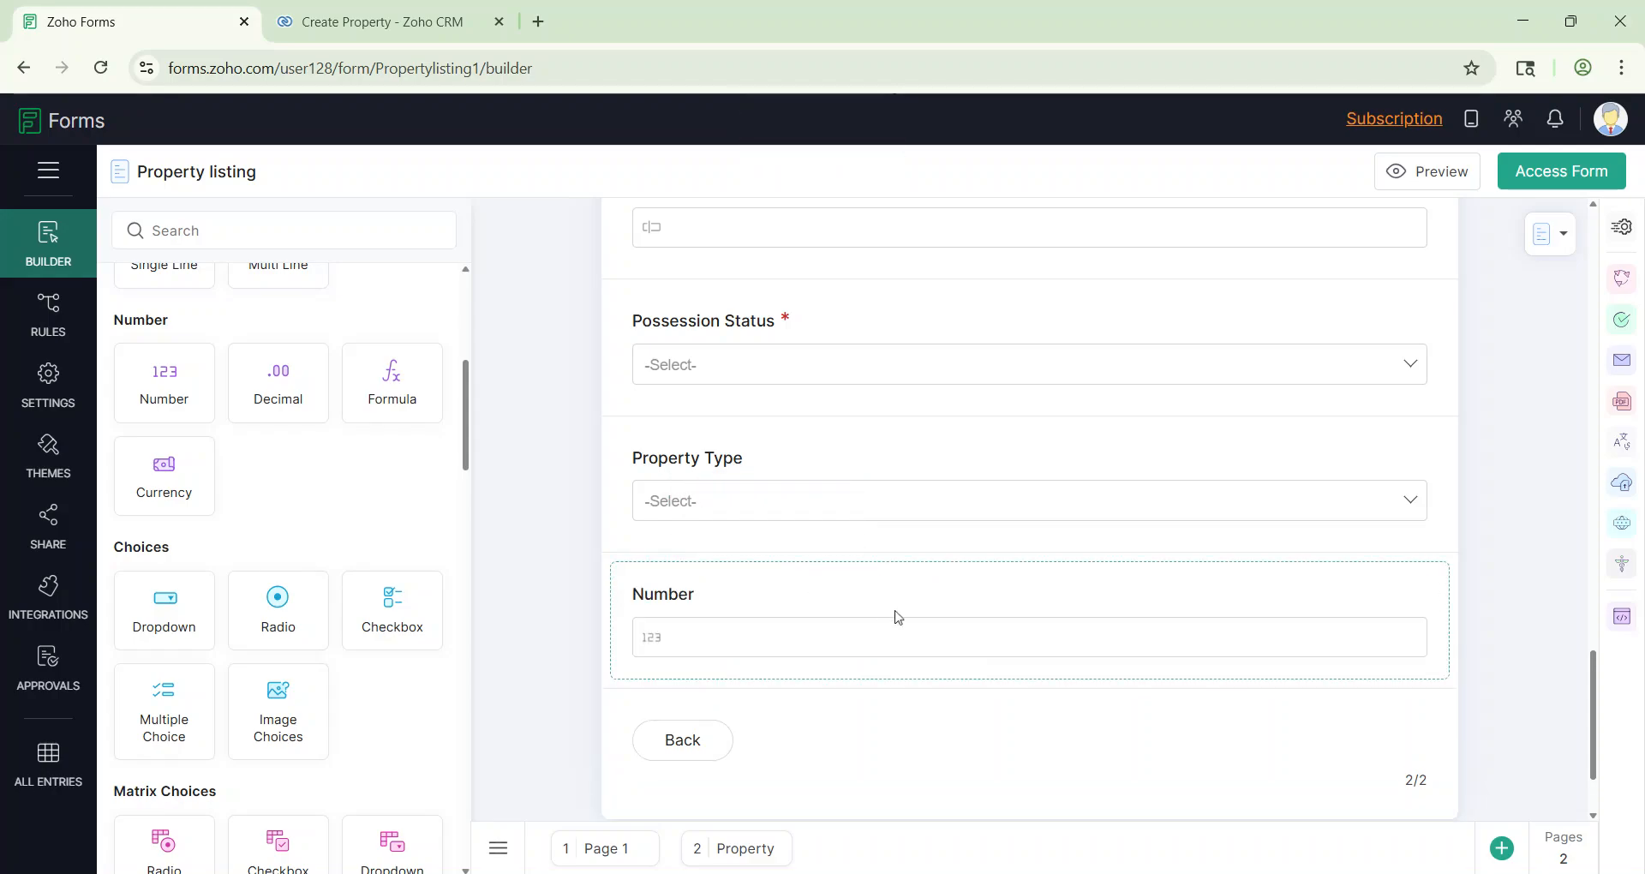
pyautogui.hotkey('ctrl', 'a')
pyautogui.write('Built-up Area (sq.ft)')
pyautogui.scroll(-5, 1096, 485)
pyautogui.scroll(-3, 1096, 484)
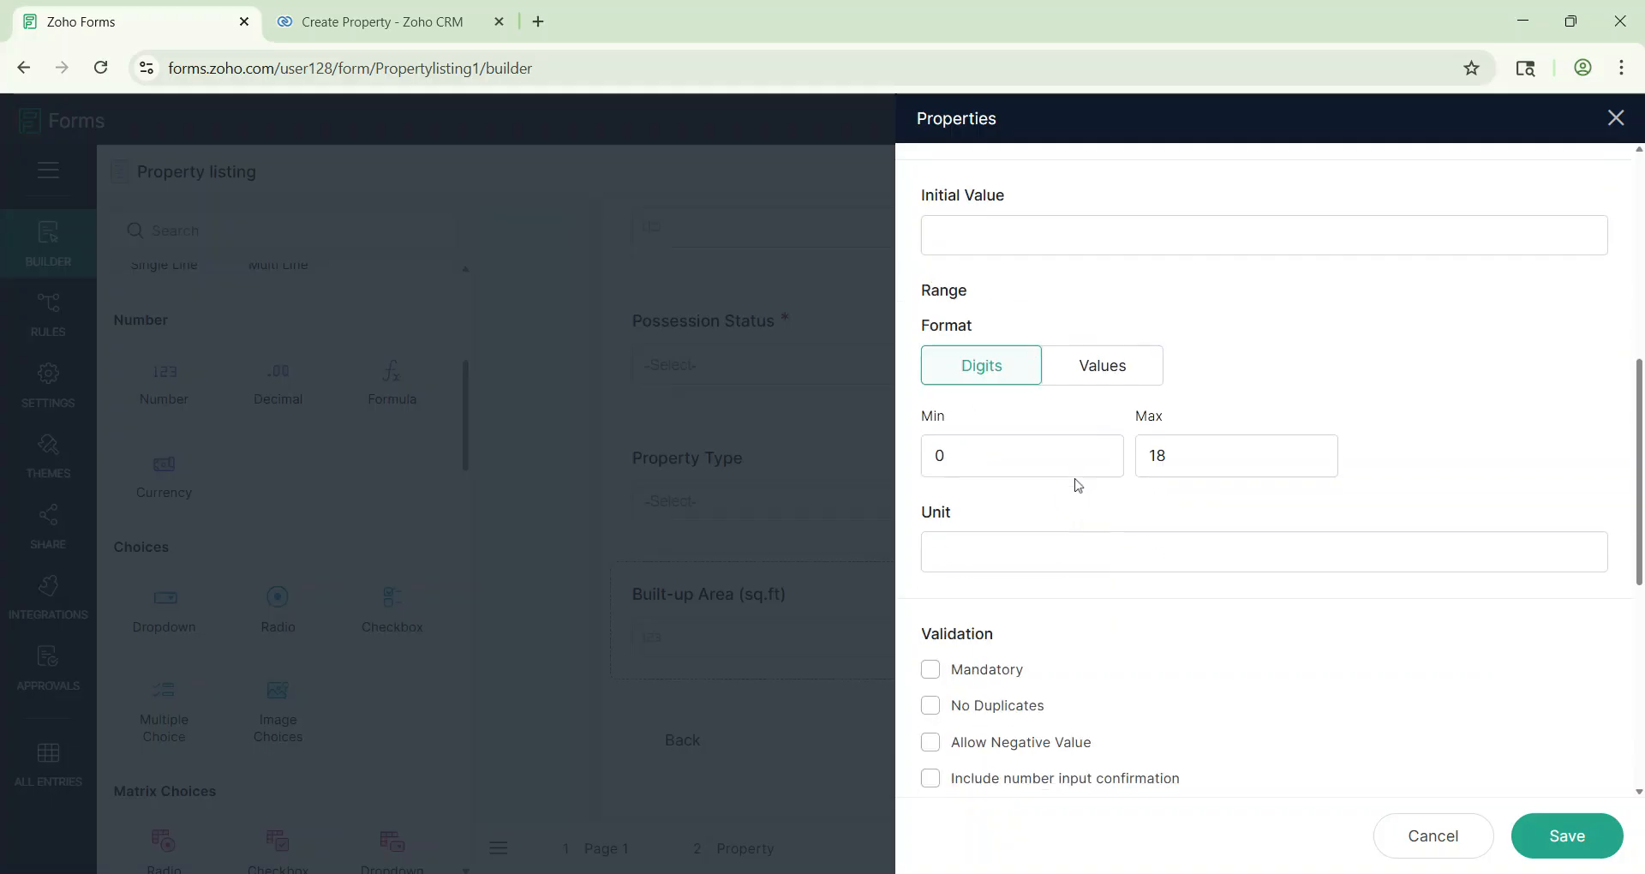
pyautogui.click(929, 611)
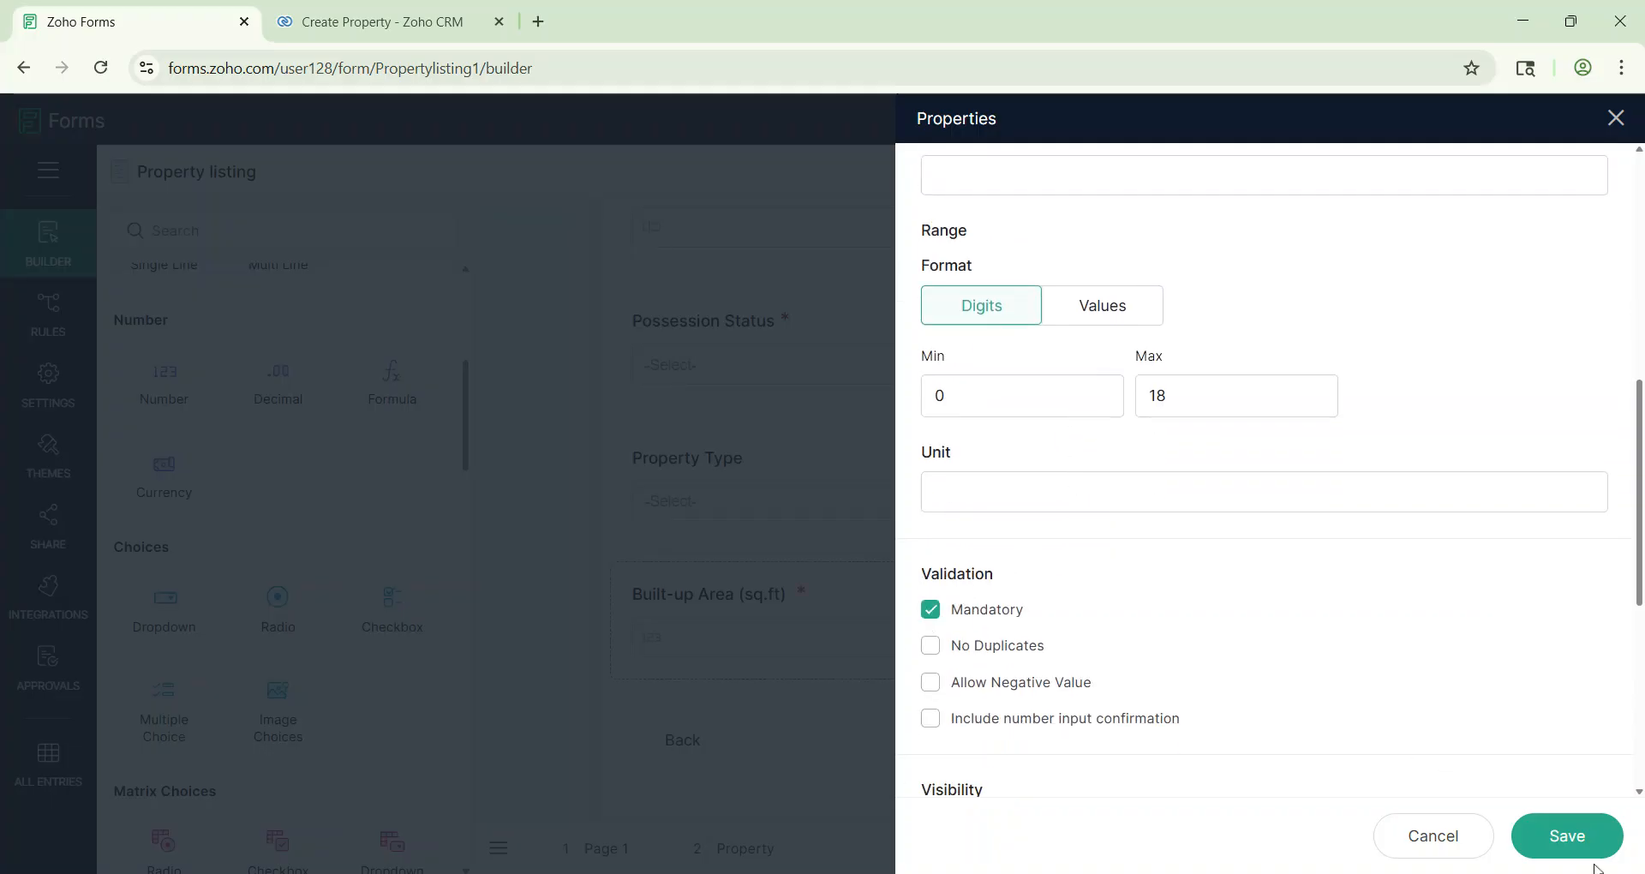
pyautogui.click(1560, 840)
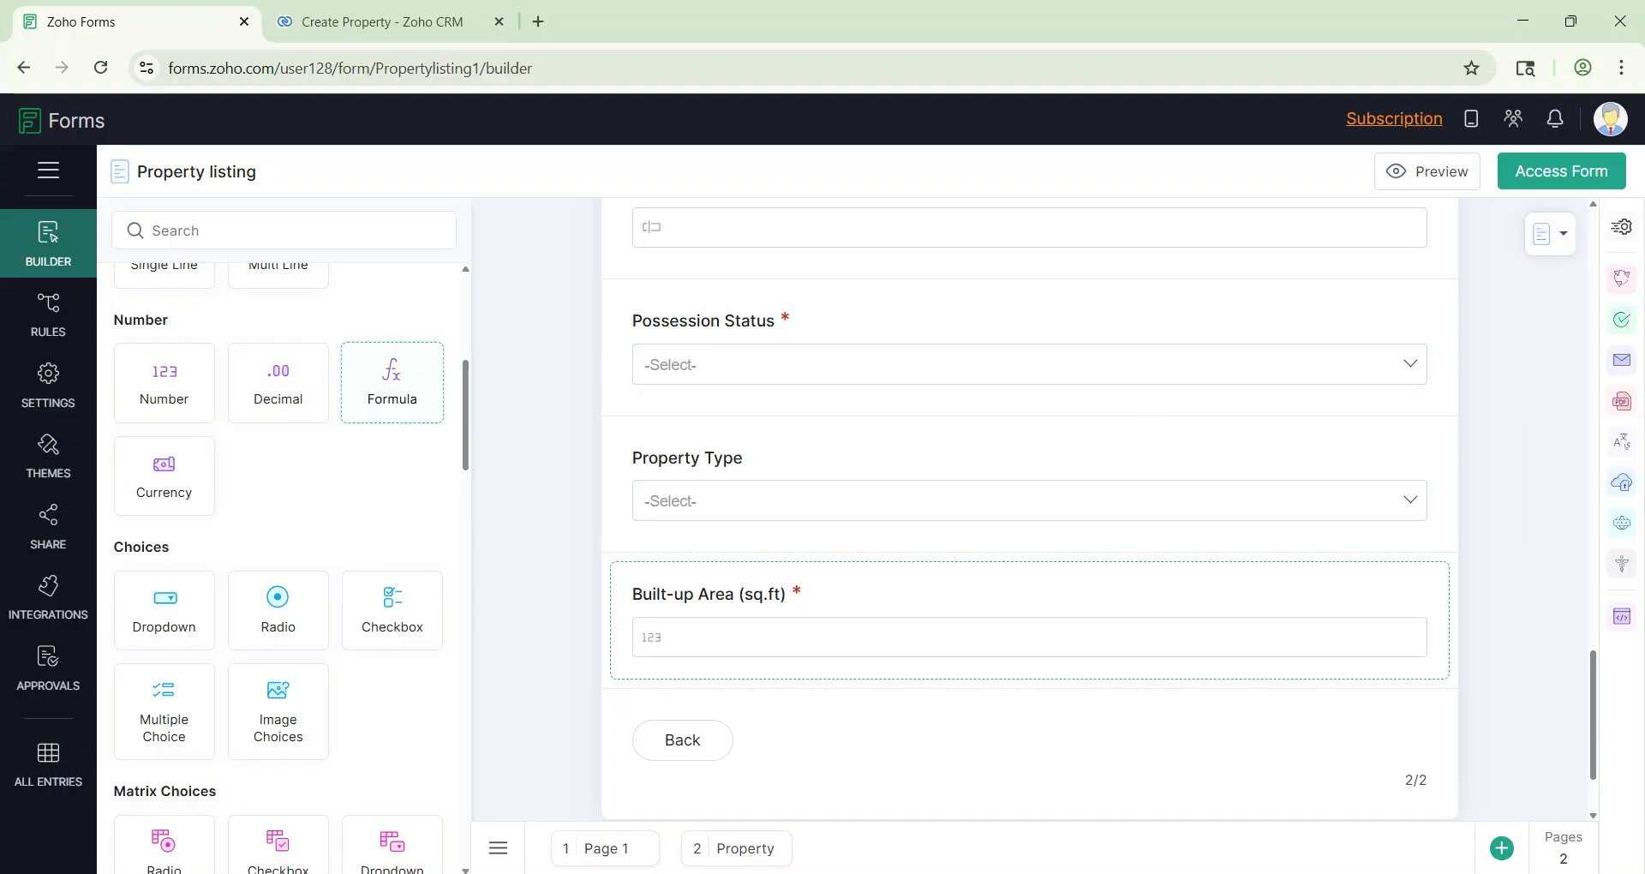
# Step: Connect the form to Zoho CRM's Demo organization, sending entries to the Deals module
pyautogui.click(53, 615)
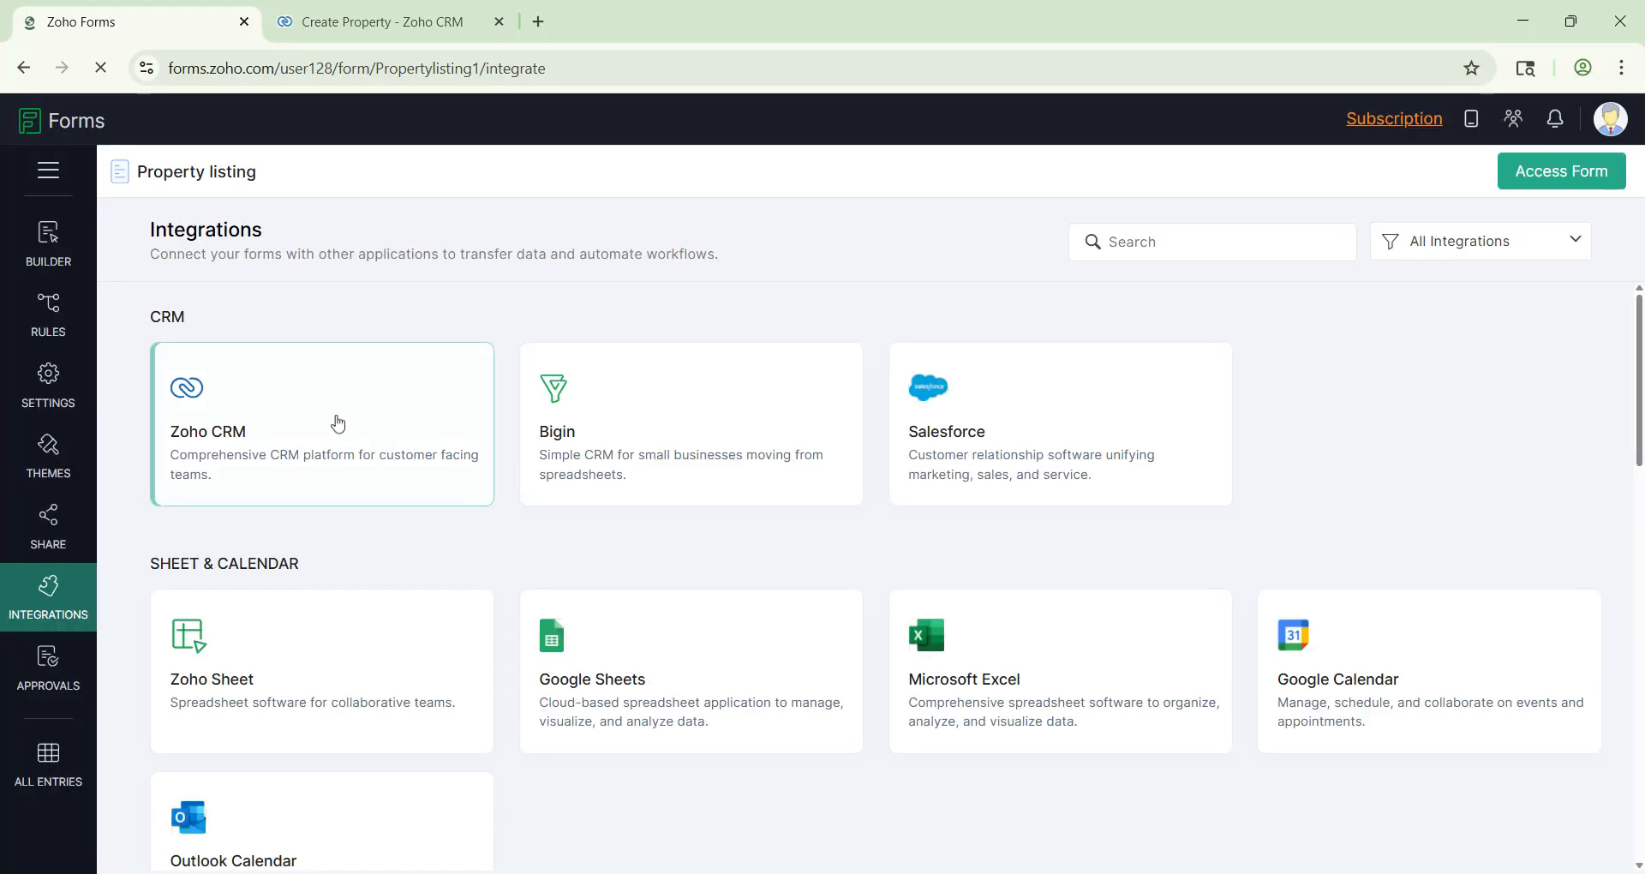
pyautogui.click(339, 423)
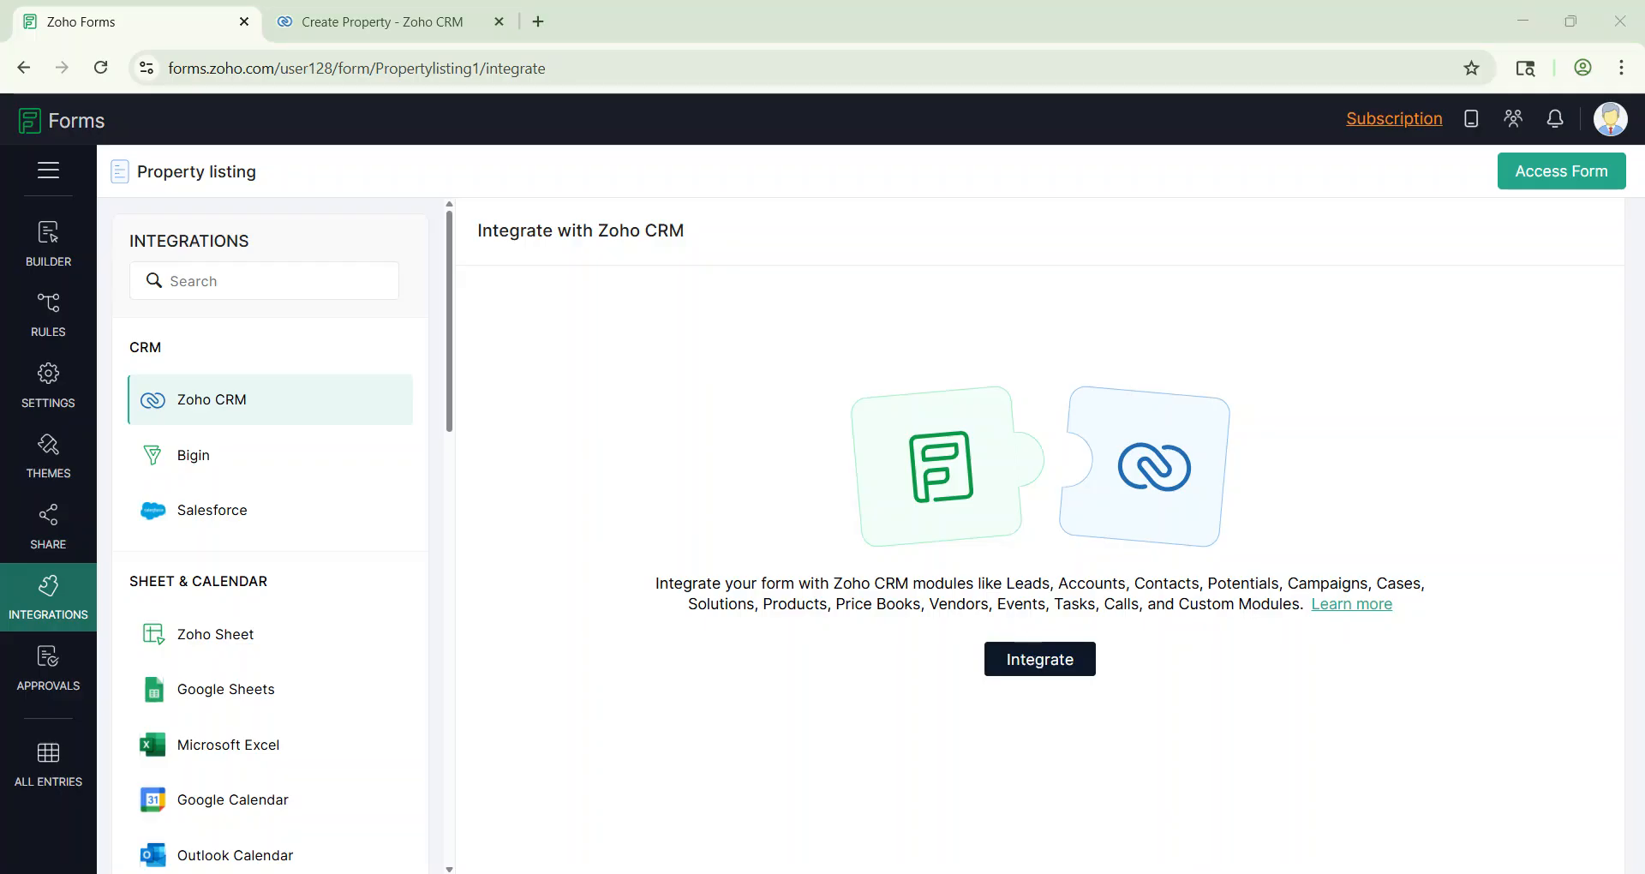
pyautogui.click(1050, 669)
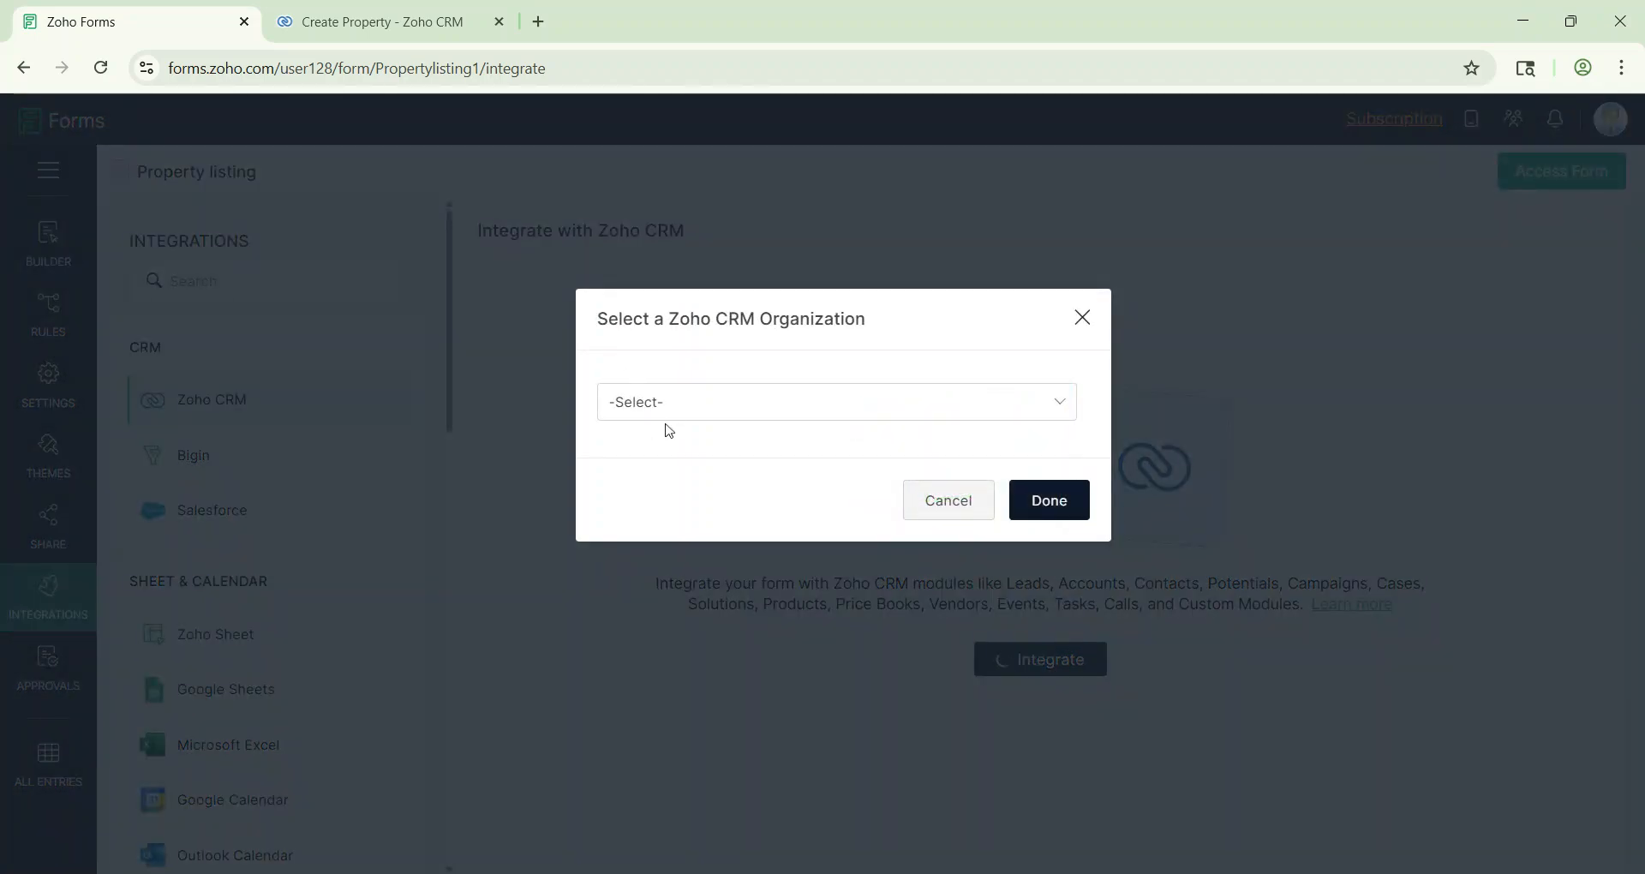
pyautogui.click(667, 406)
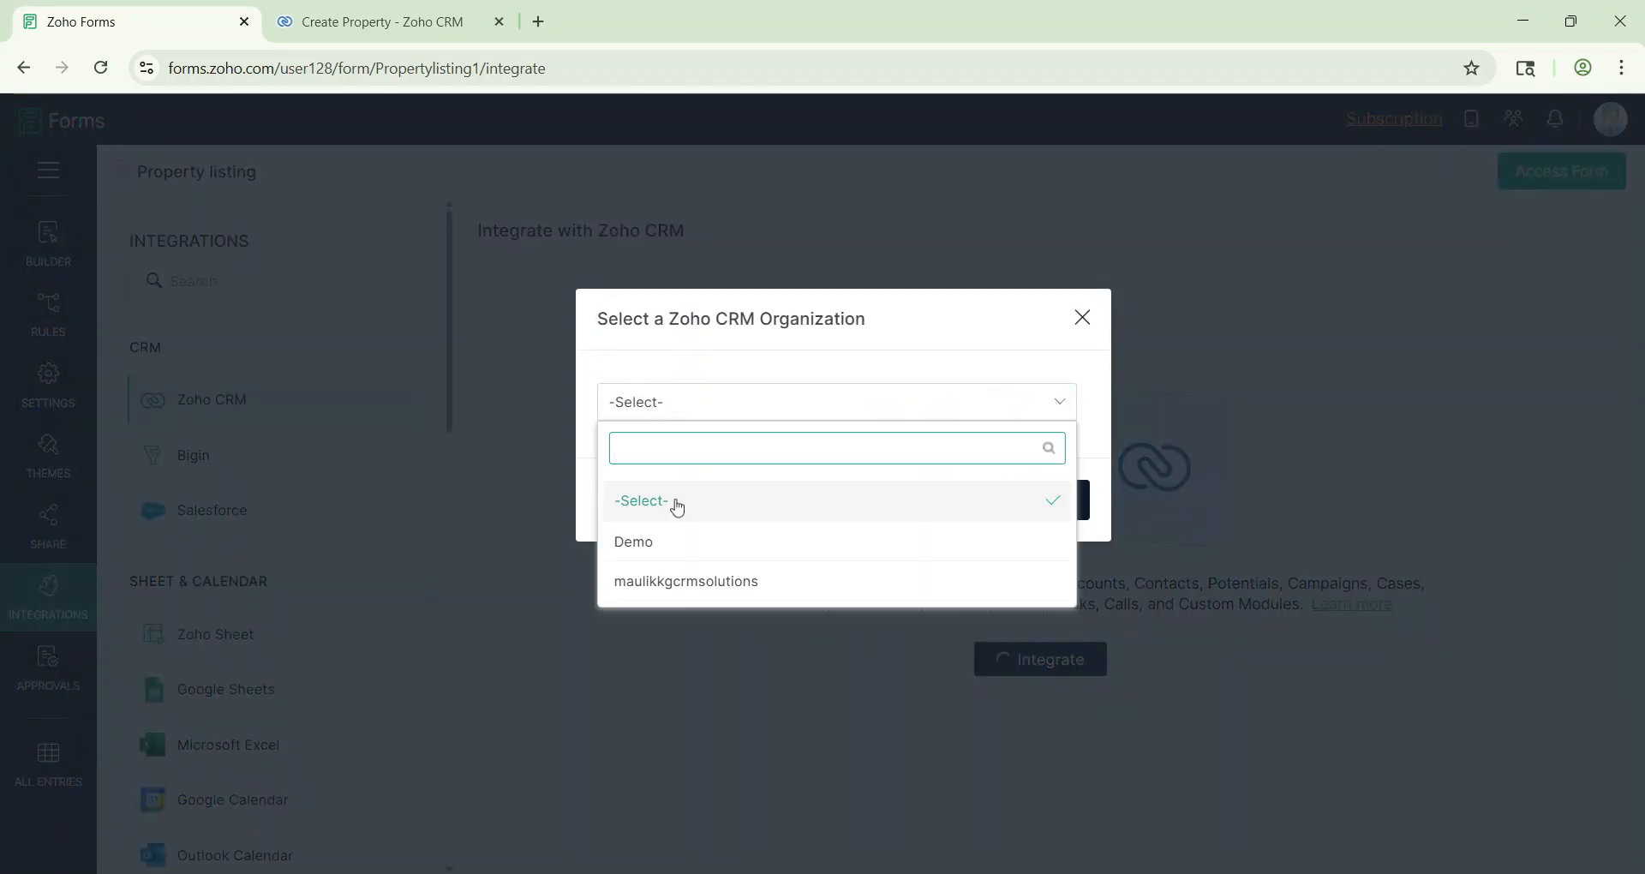
pyautogui.click(683, 540)
pyautogui.click(1048, 501)
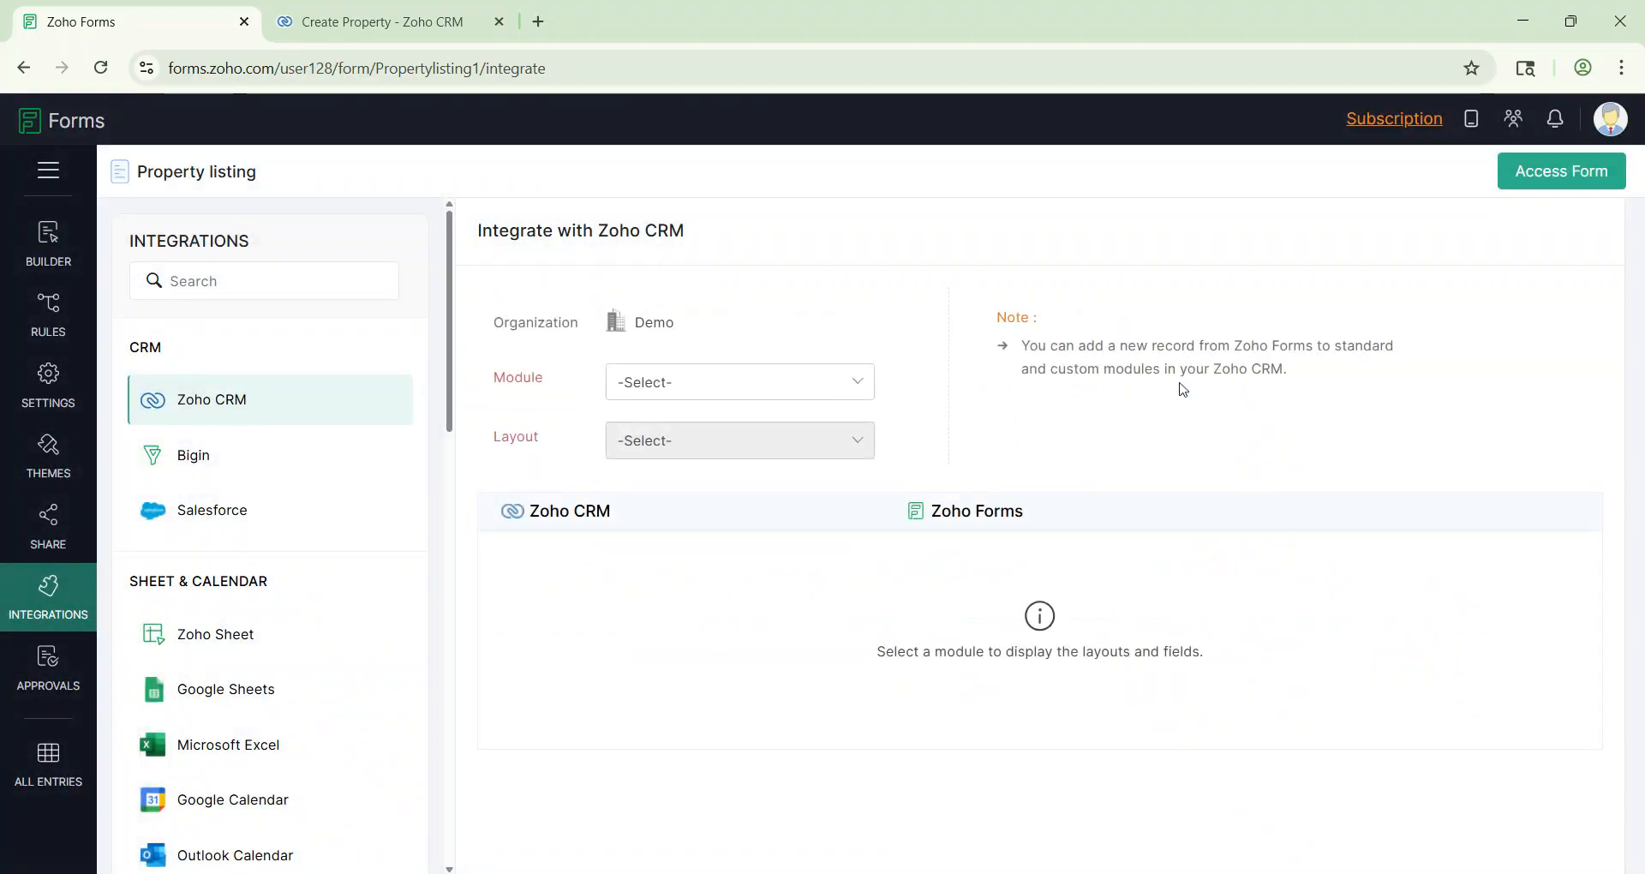
pyautogui.click(721, 380)
pyautogui.scroll(-1, 728, 556)
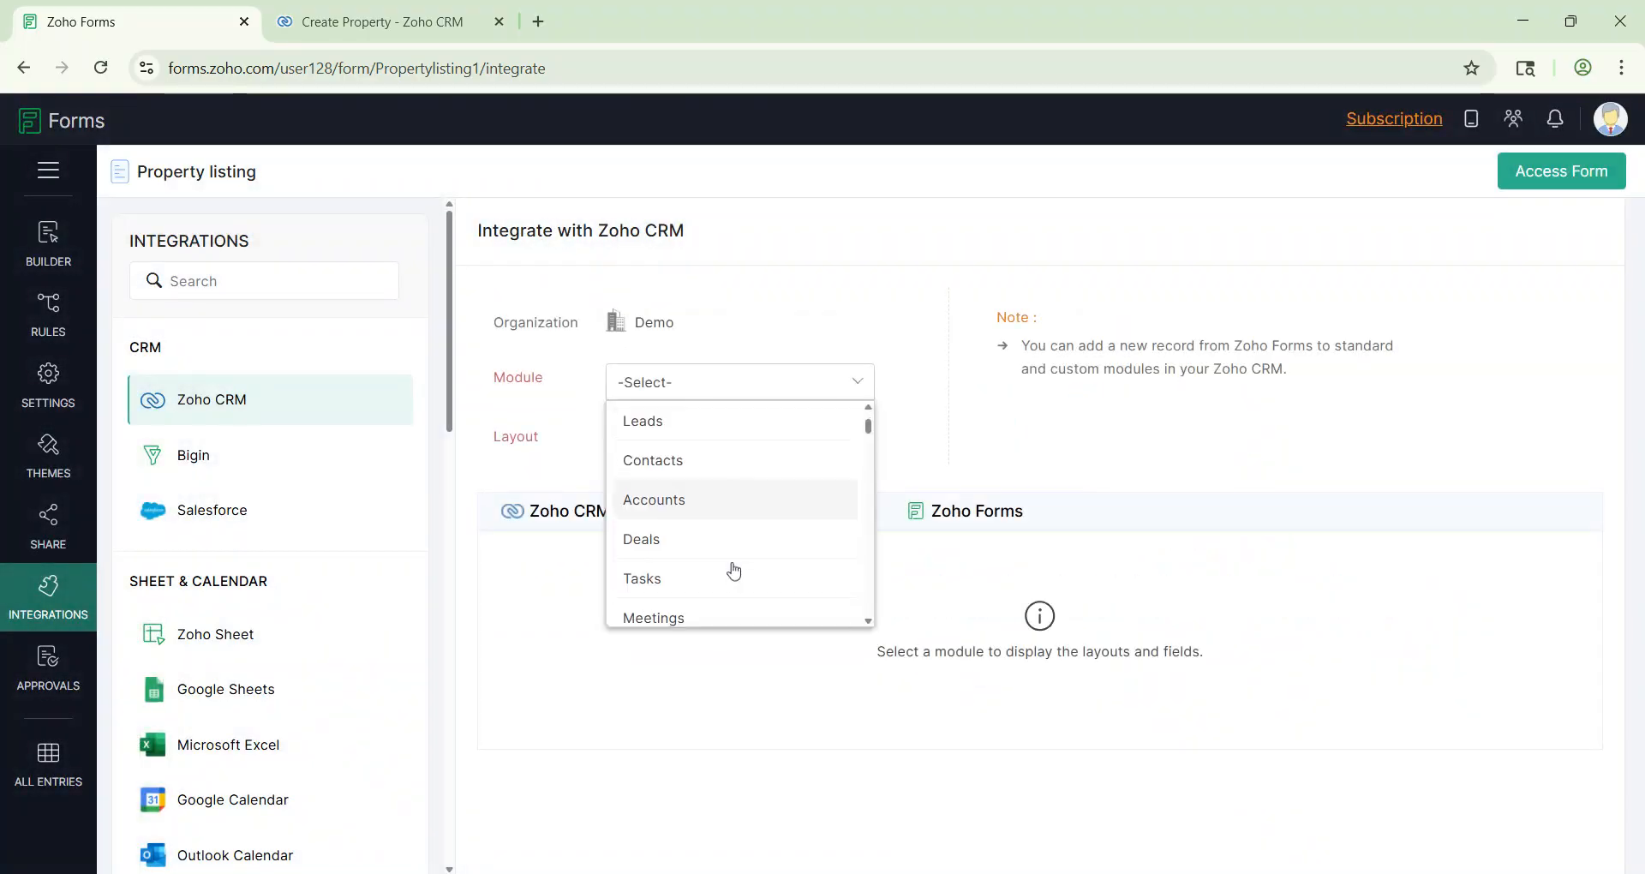
pyautogui.click(687, 555)
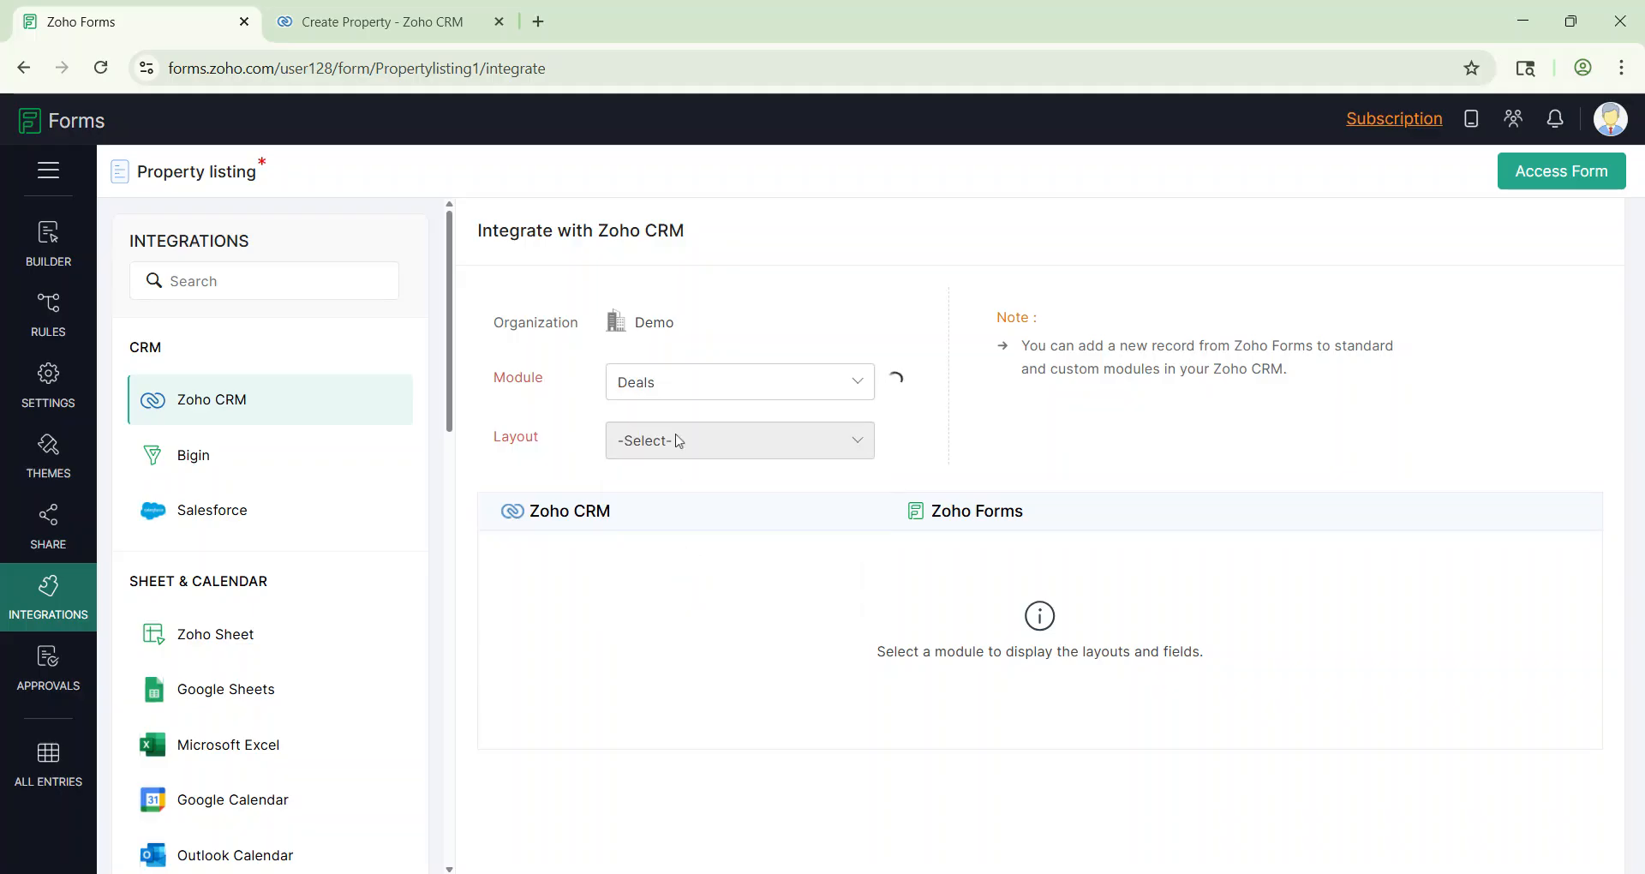
# Step: Map Deal Name, Stage and Pipeline to their form fields, making Stage and Pipeline mandatory
pyautogui.scroll(-2, 853, 493)
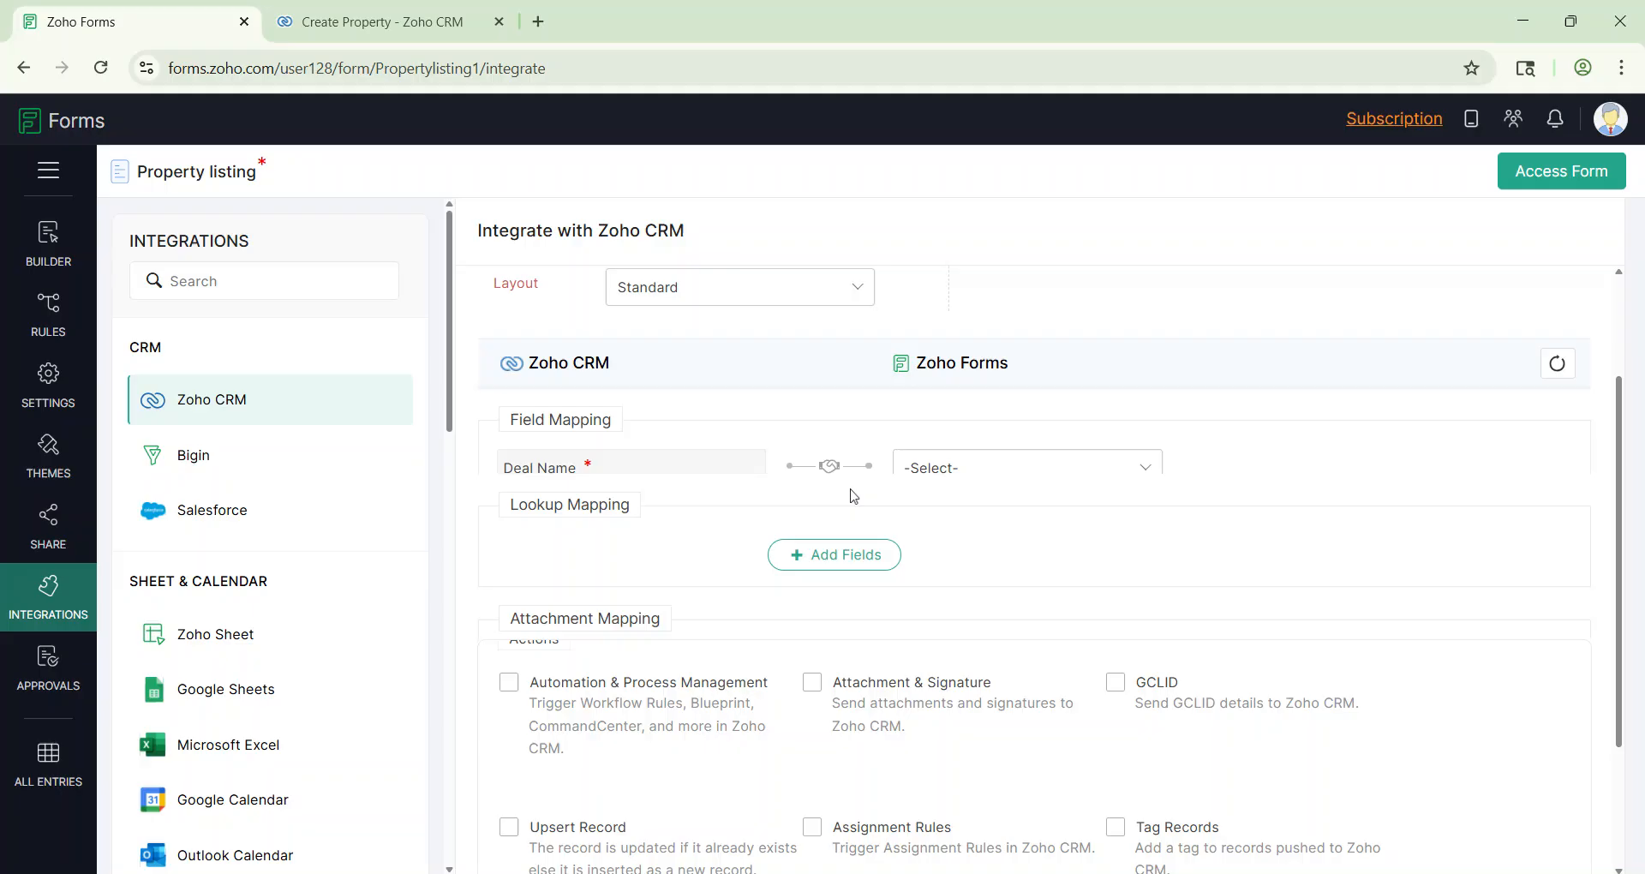
pyautogui.scroll(-1, 853, 496)
pyautogui.click(993, 383)
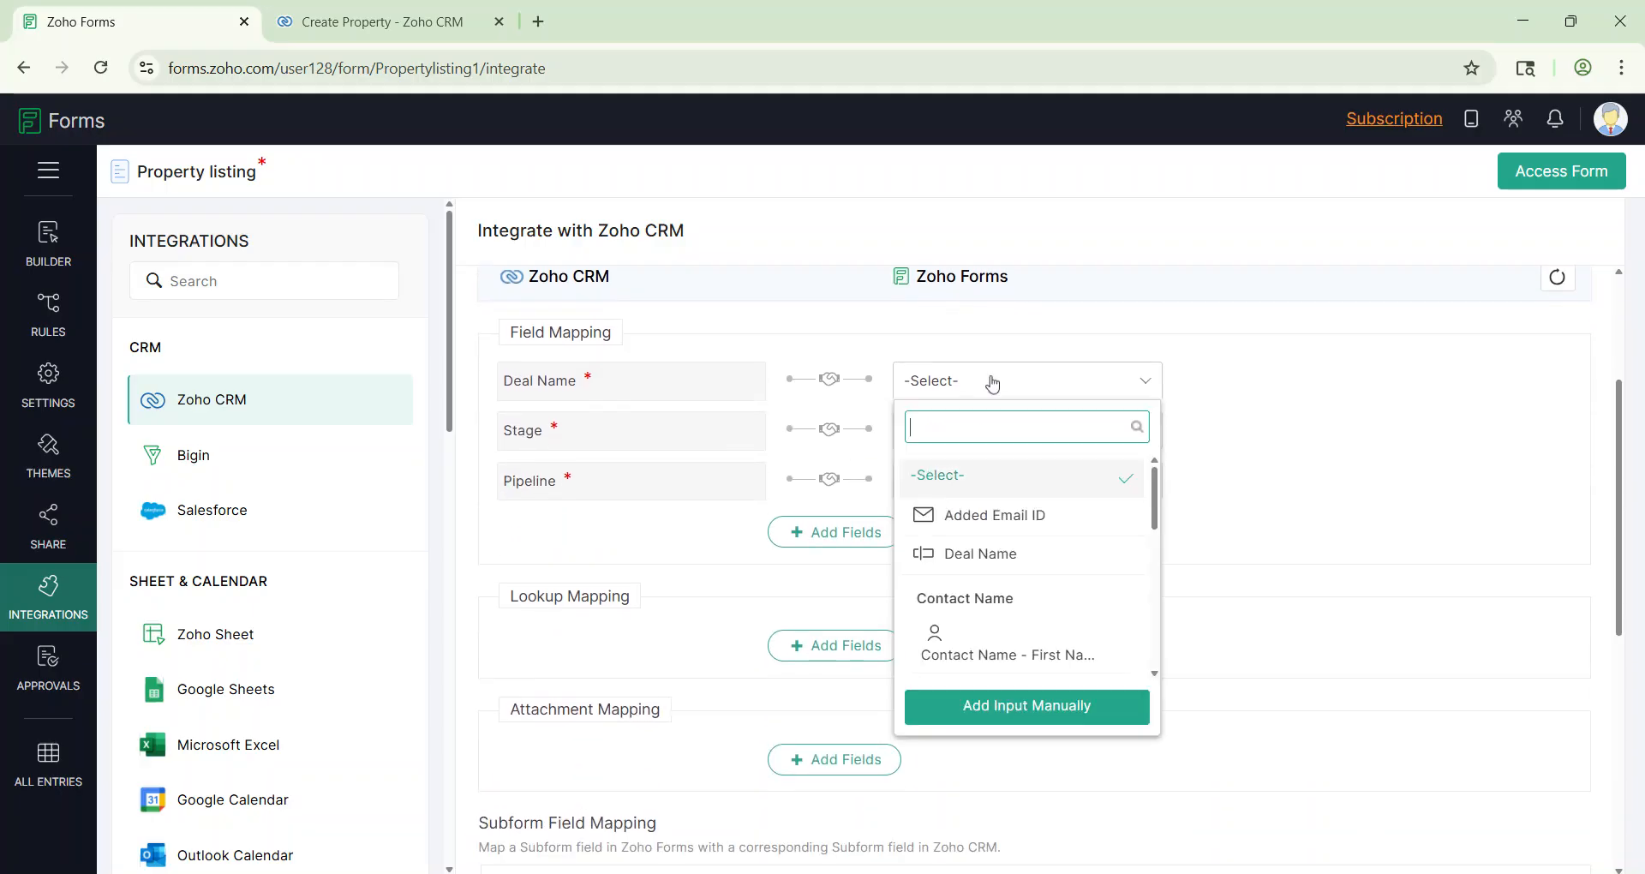
pyautogui.click(1015, 557)
pyautogui.click(967, 435)
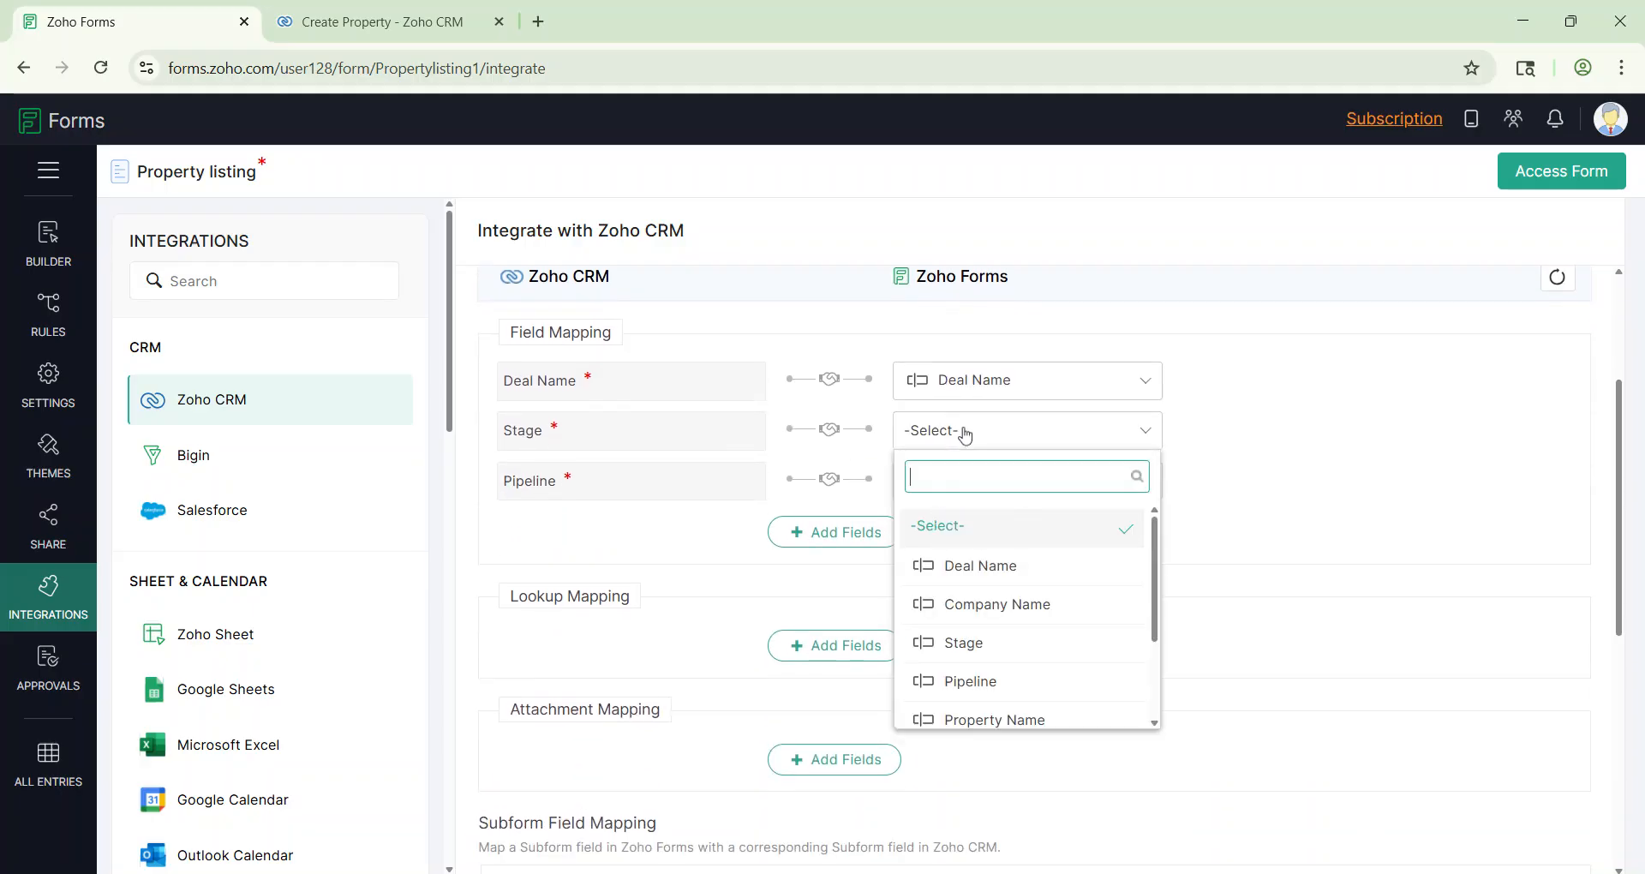
pyautogui.click(990, 642)
pyautogui.click(968, 497)
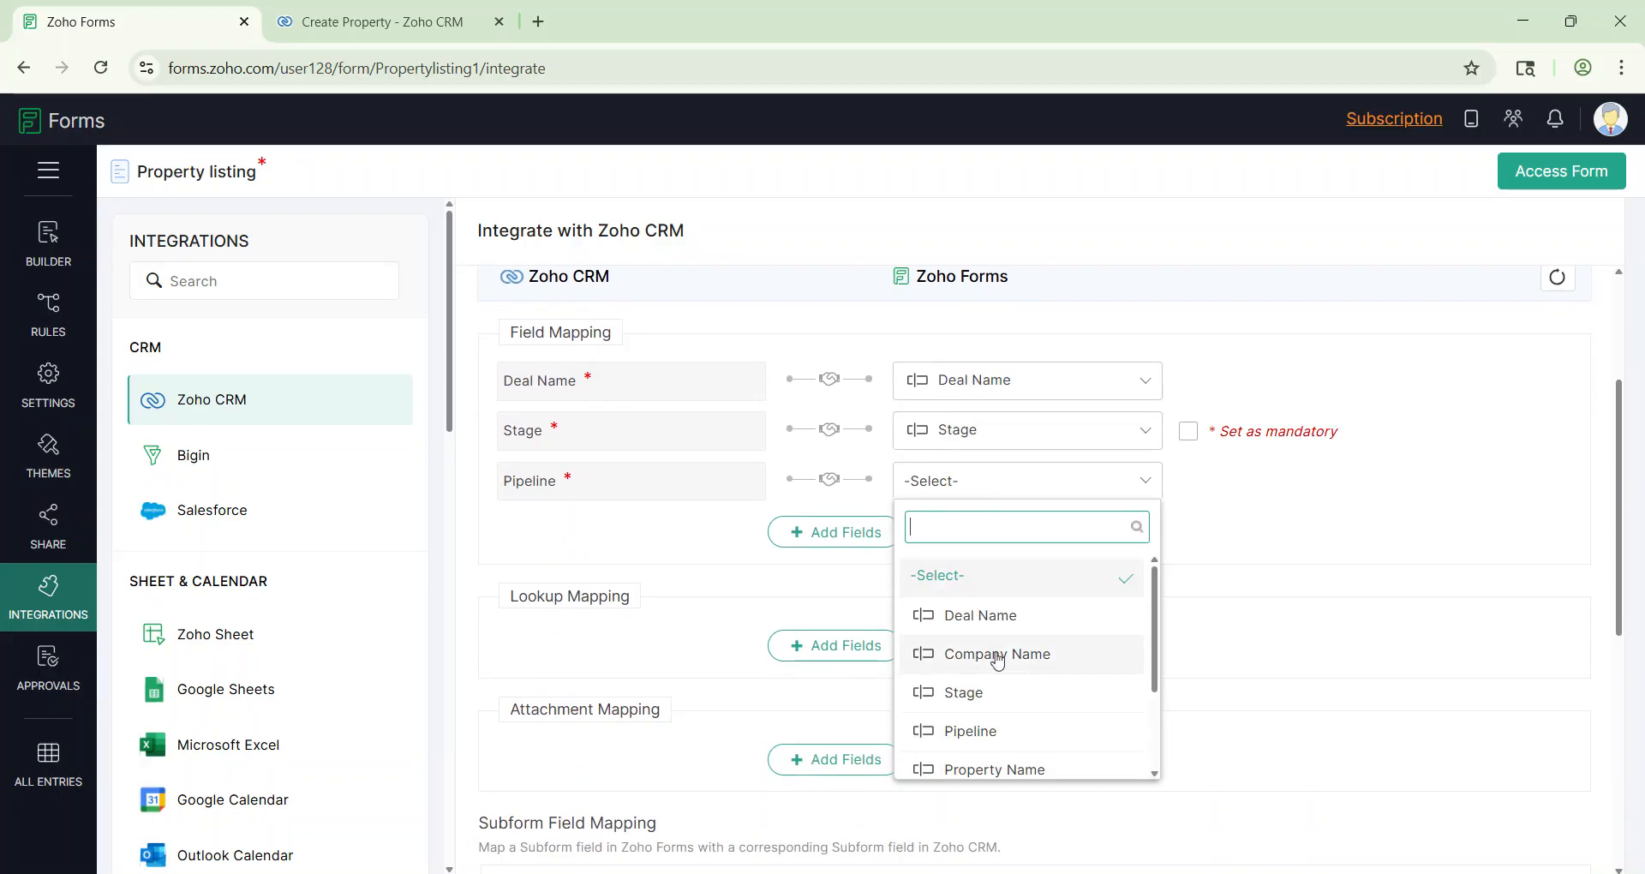
pyautogui.click(921, 729)
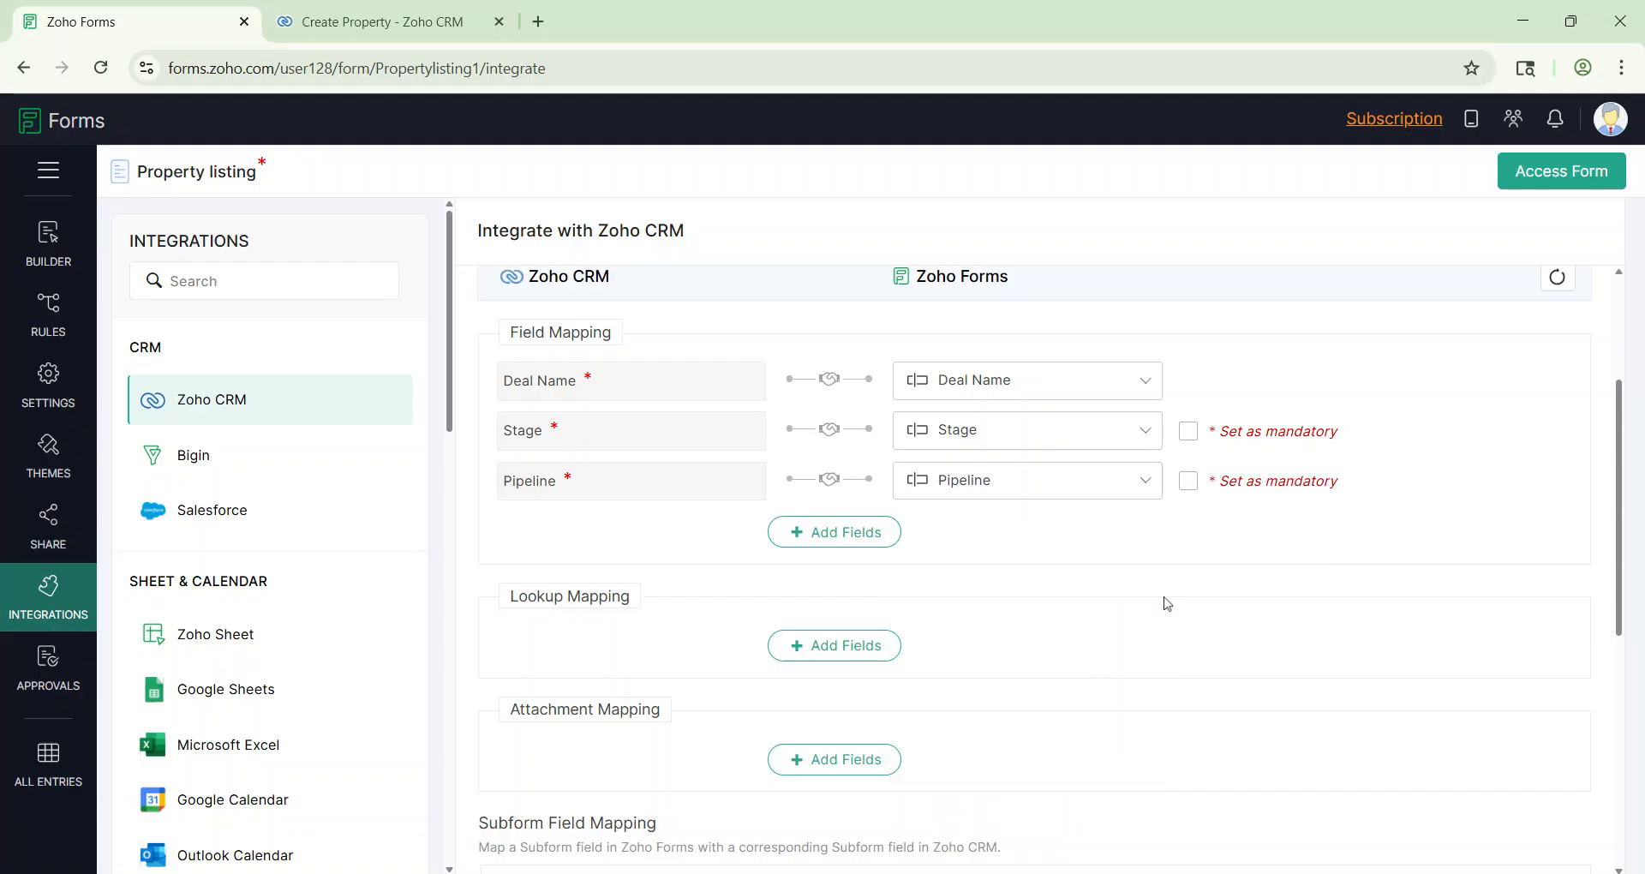
pyautogui.click(1199, 435)
pyautogui.click(1189, 483)
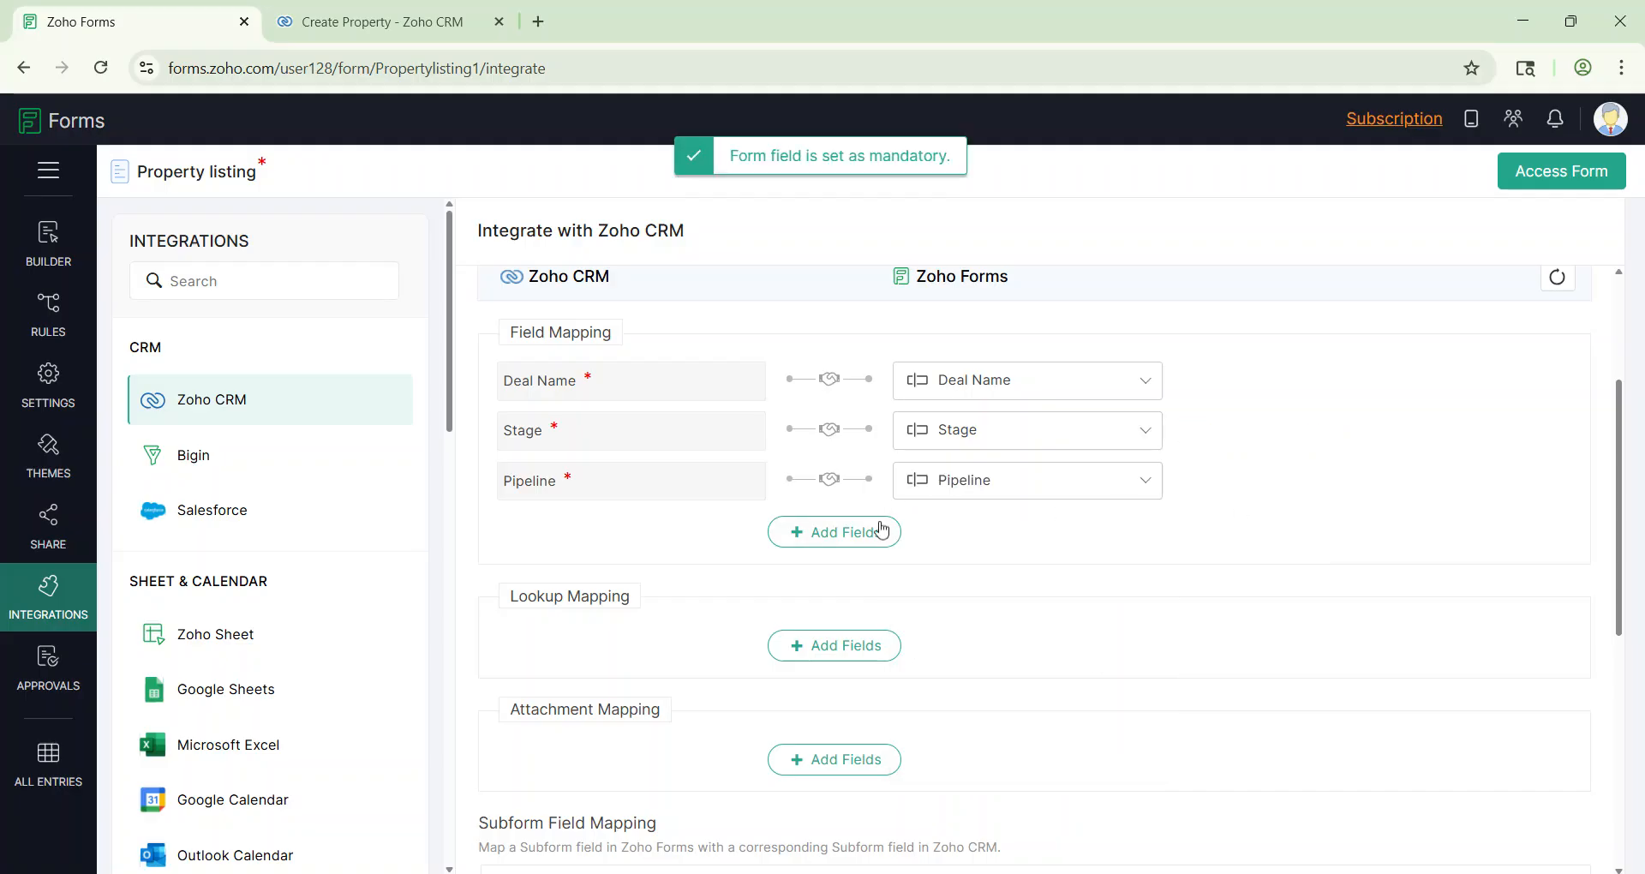
# Step: Add a mapping from the CRM Closing Date to the form's Closing Date
pyautogui.click(857, 536)
pyautogui.click(568, 540)
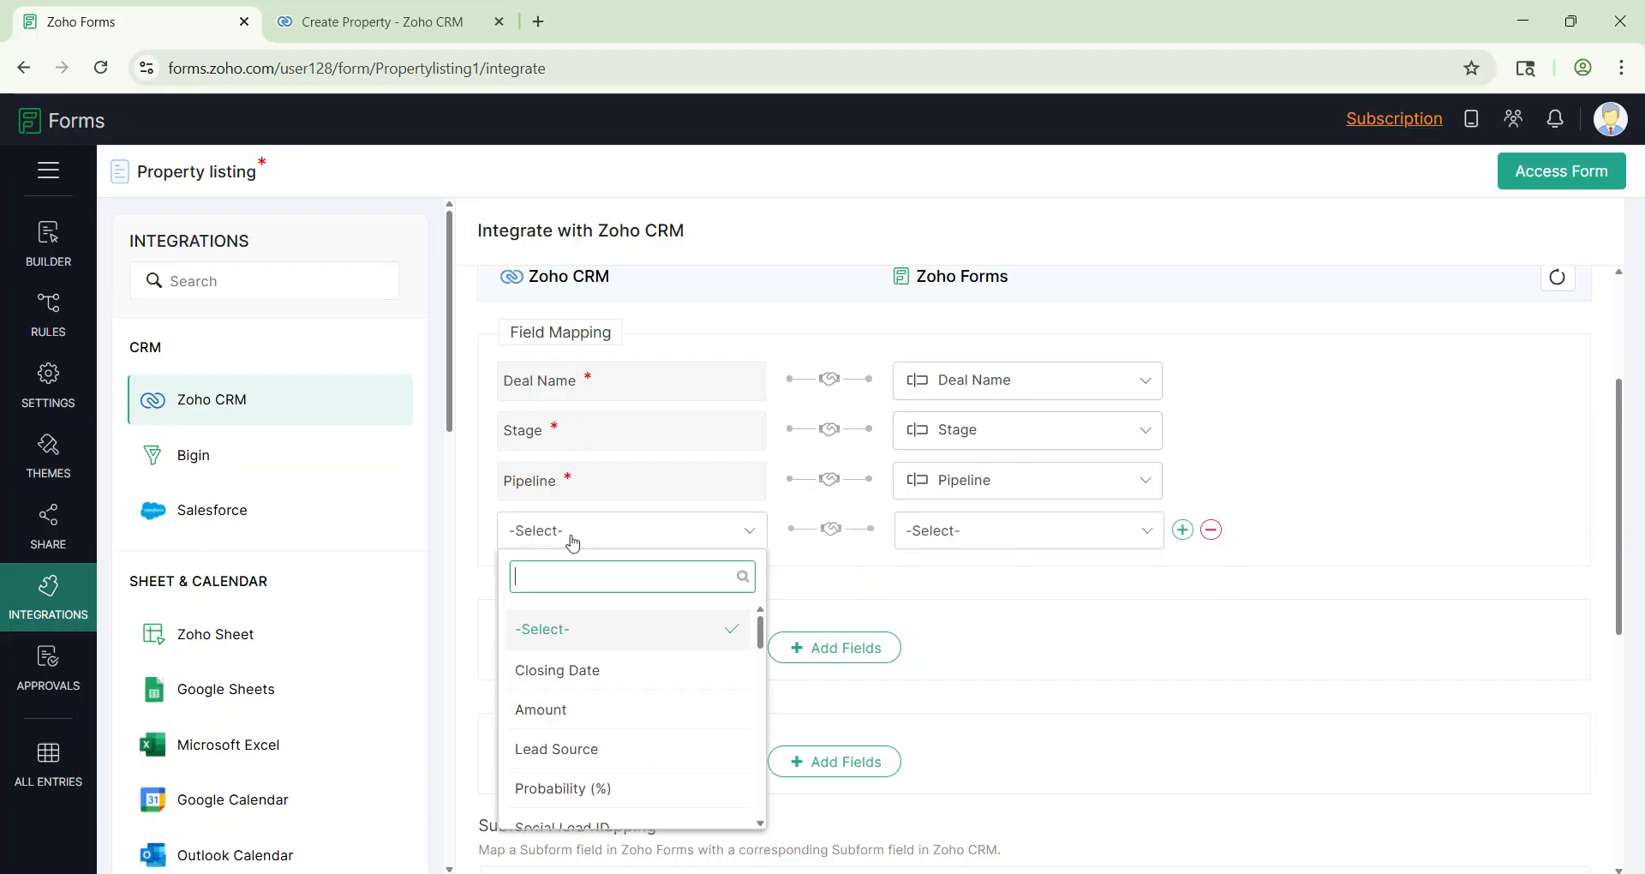
pyautogui.click(591, 682)
pyautogui.click(1016, 532)
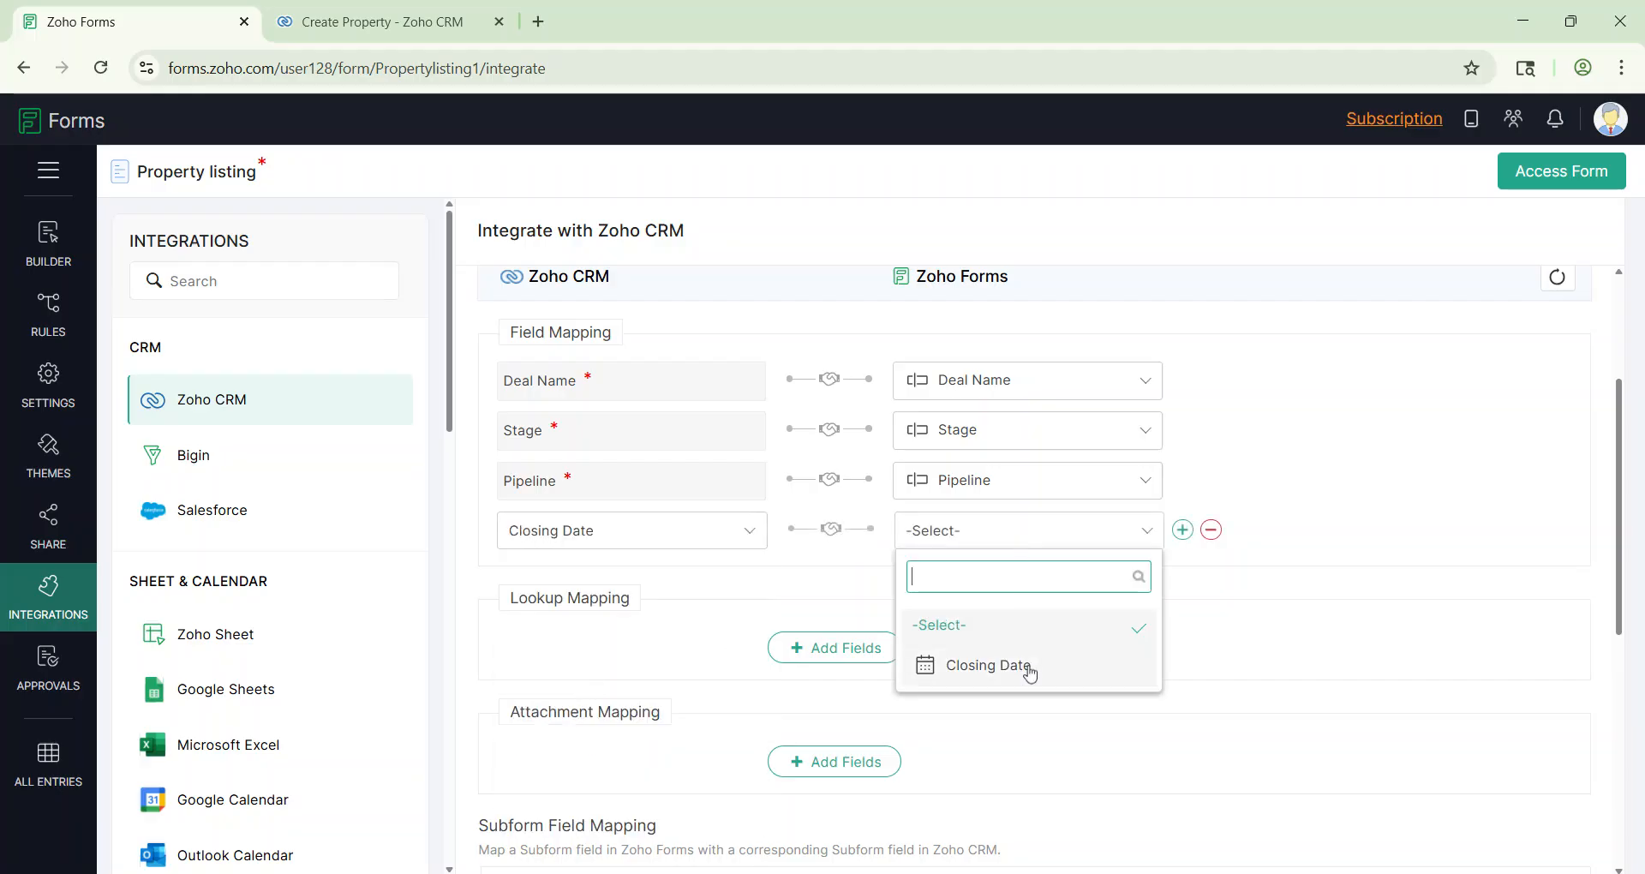
pyautogui.click(1030, 681)
# Step: Add a mapping from the CRM Amount to the form's Amount field
pyautogui.click(1183, 530)
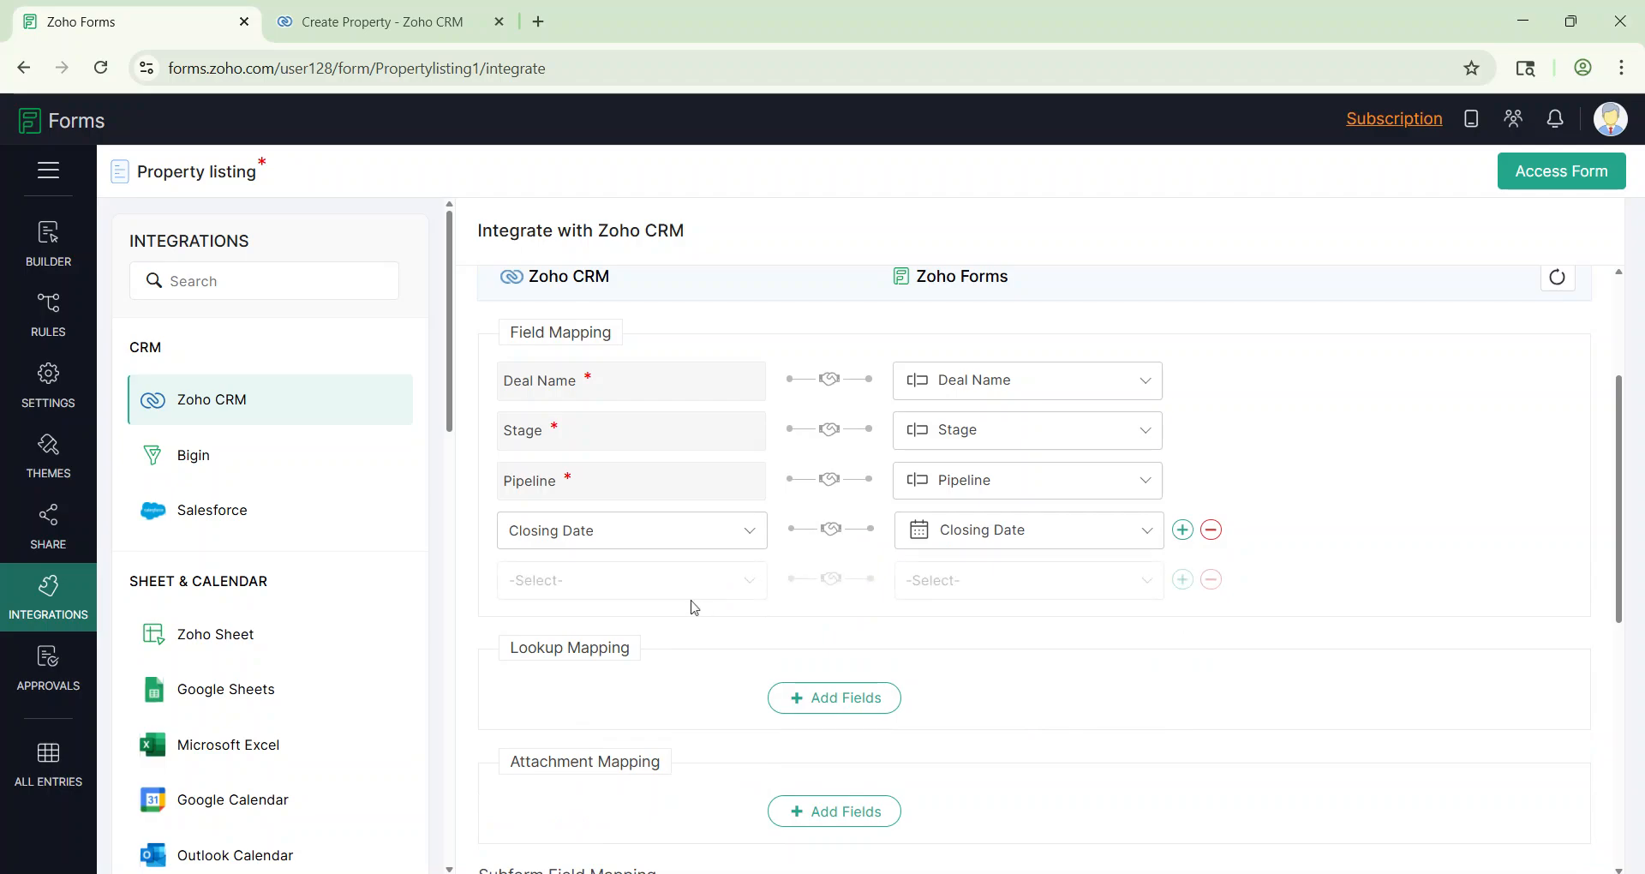
pyautogui.click(624, 588)
pyautogui.click(548, 415)
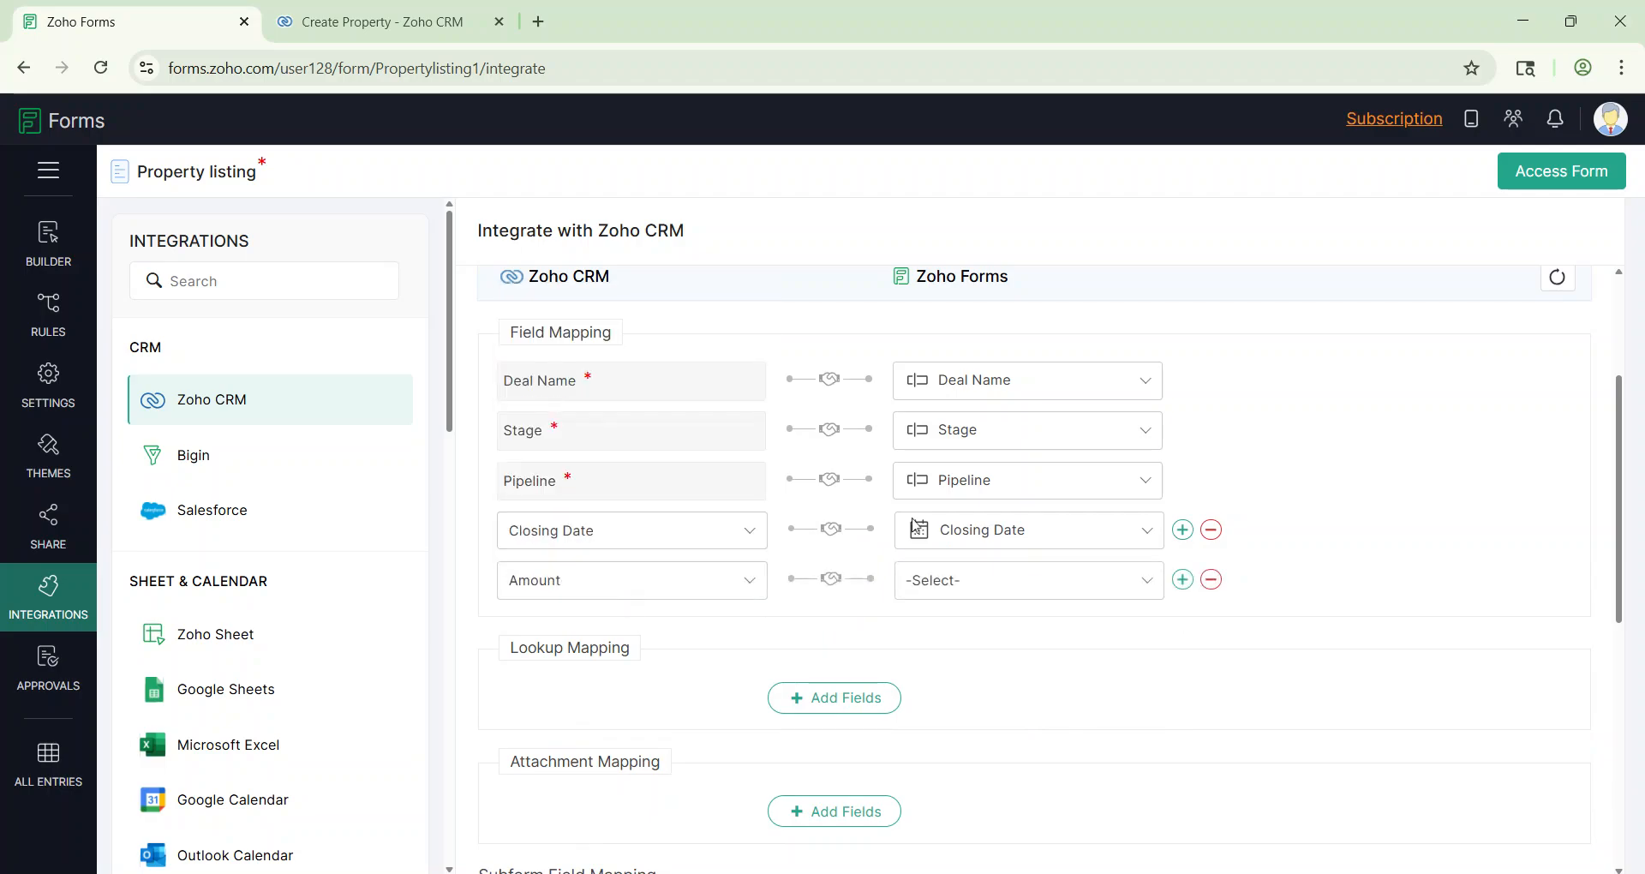
pyautogui.click(1039, 591)
pyautogui.click(1022, 712)
pyautogui.click(1182, 580)
pyautogui.scroll(-2, 840, 466)
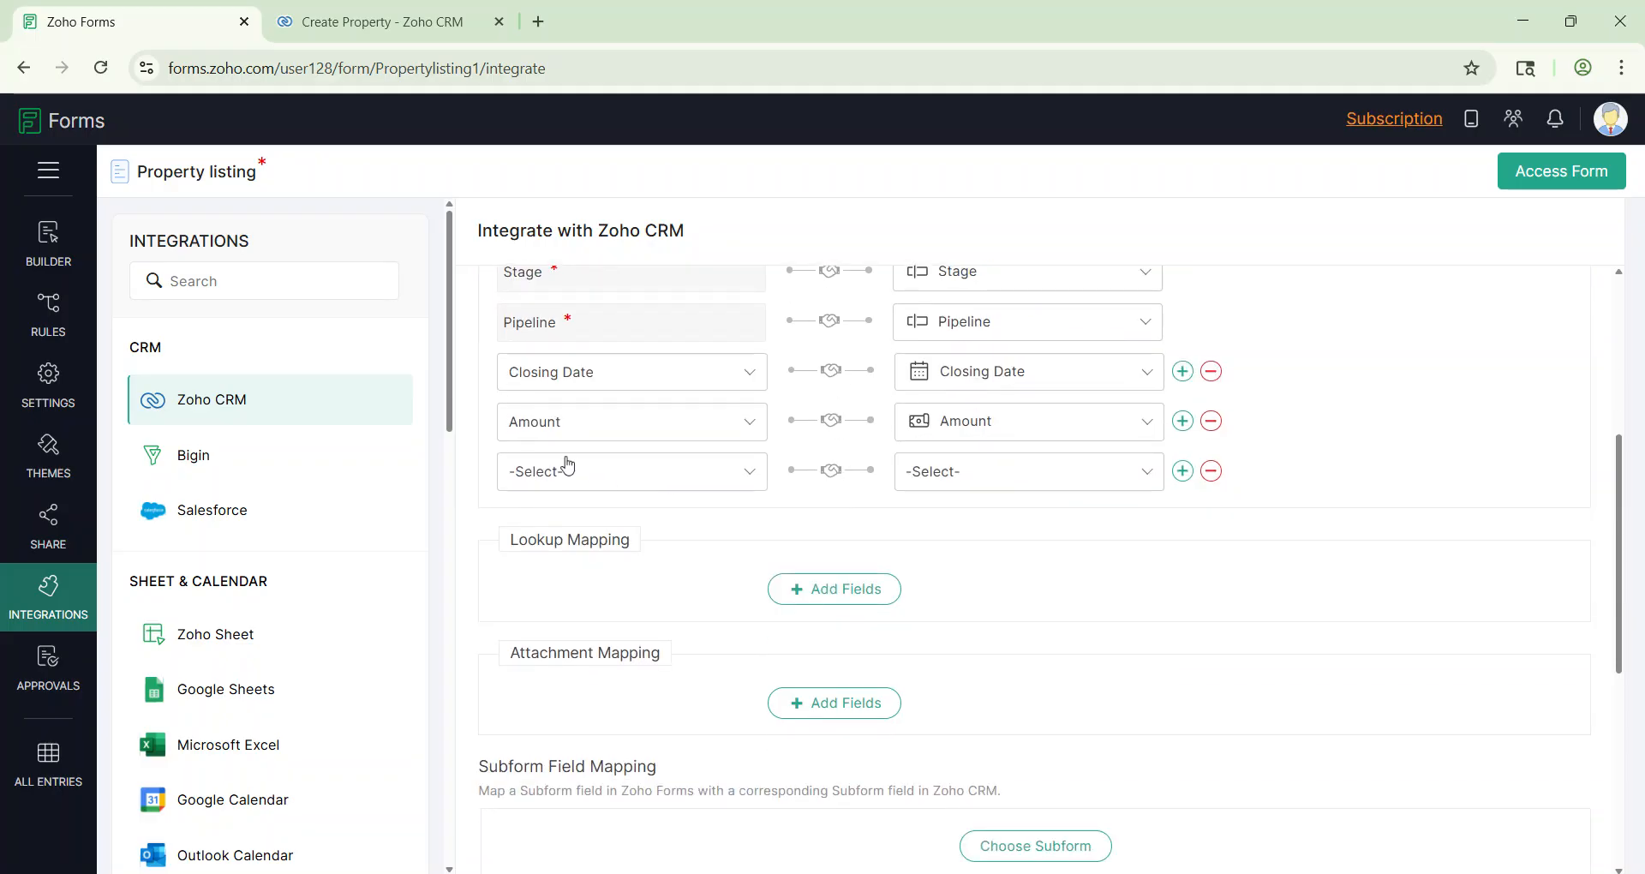
pyautogui.click(569, 472)
pyautogui.scroll(-3, 617, 641)
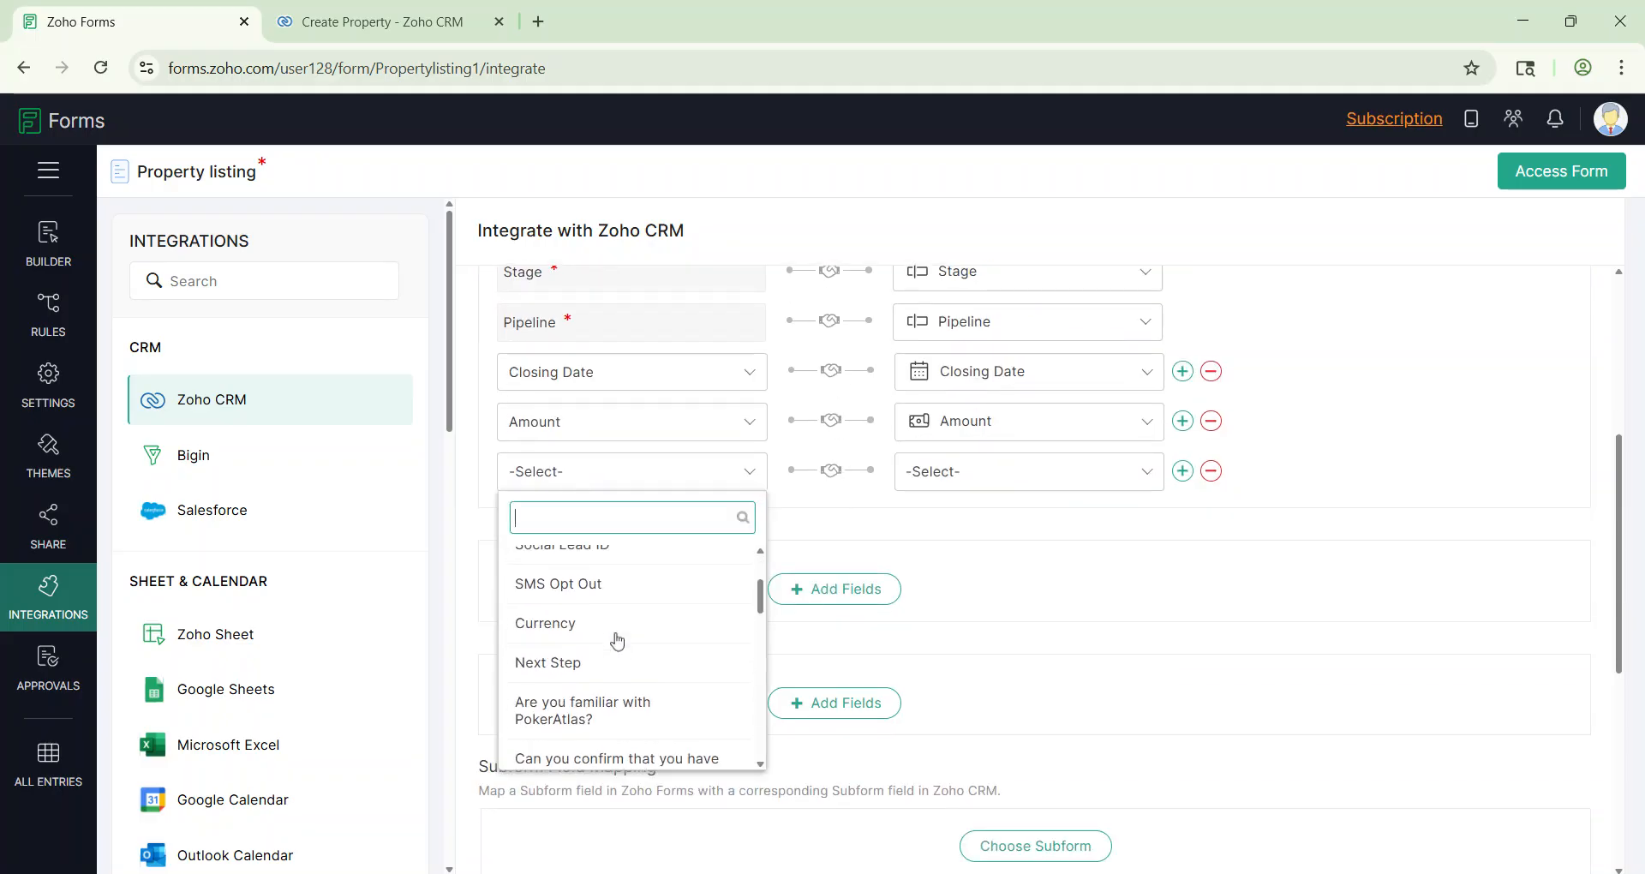
# Step: Add an Account Name lookup matching Account Name to the form's Company Name
pyautogui.click(1210, 471)
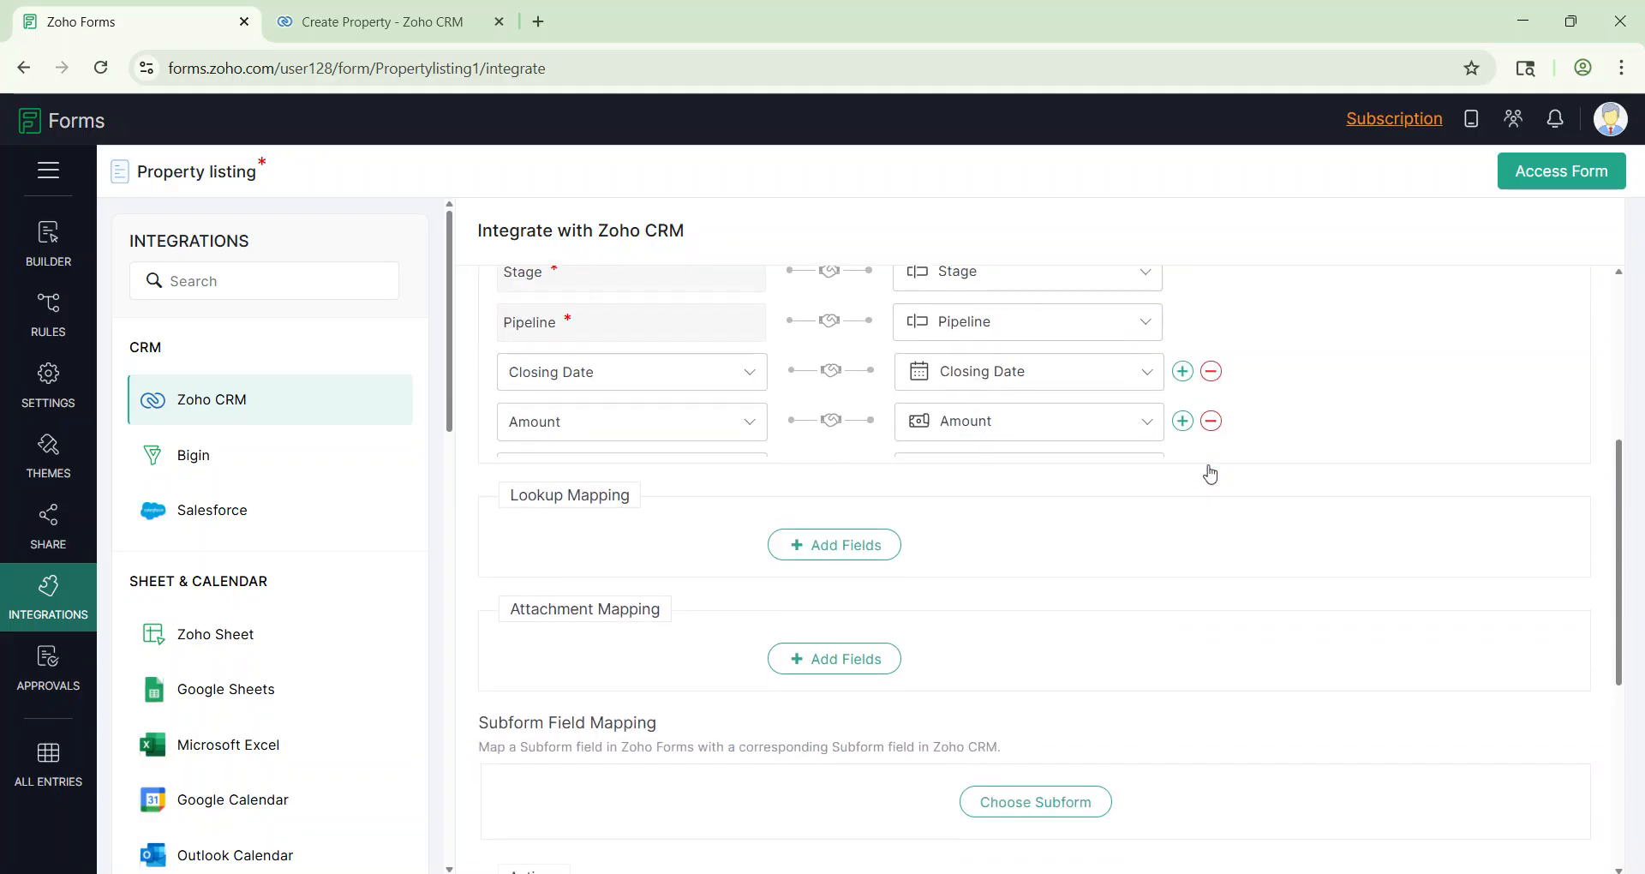
pyautogui.click(833, 549)
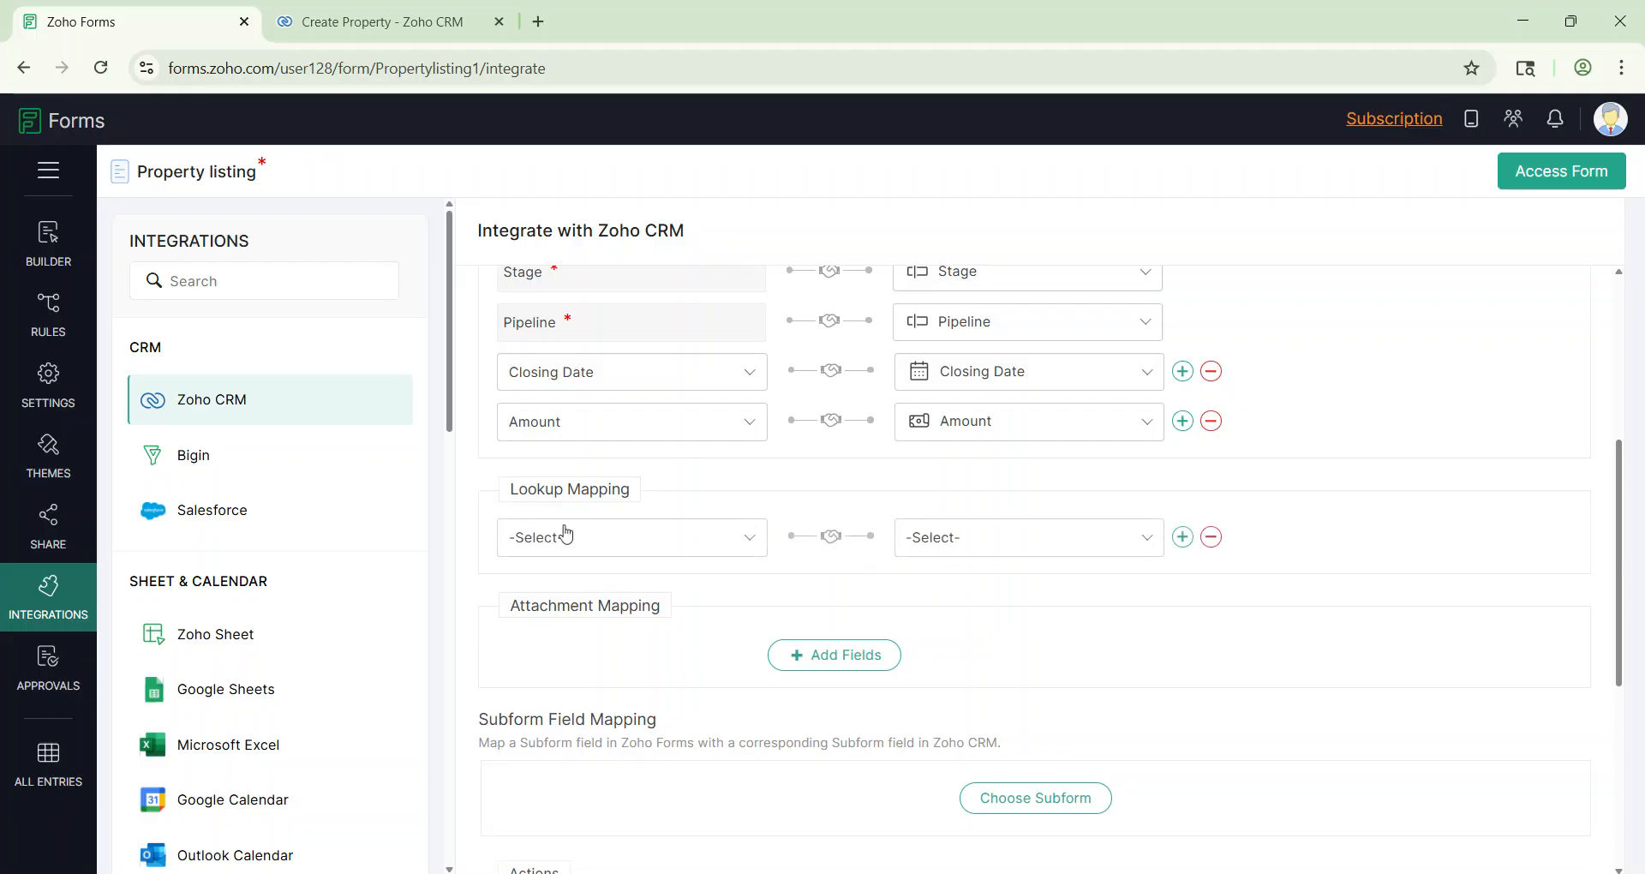
pyautogui.click(569, 537)
pyautogui.click(597, 681)
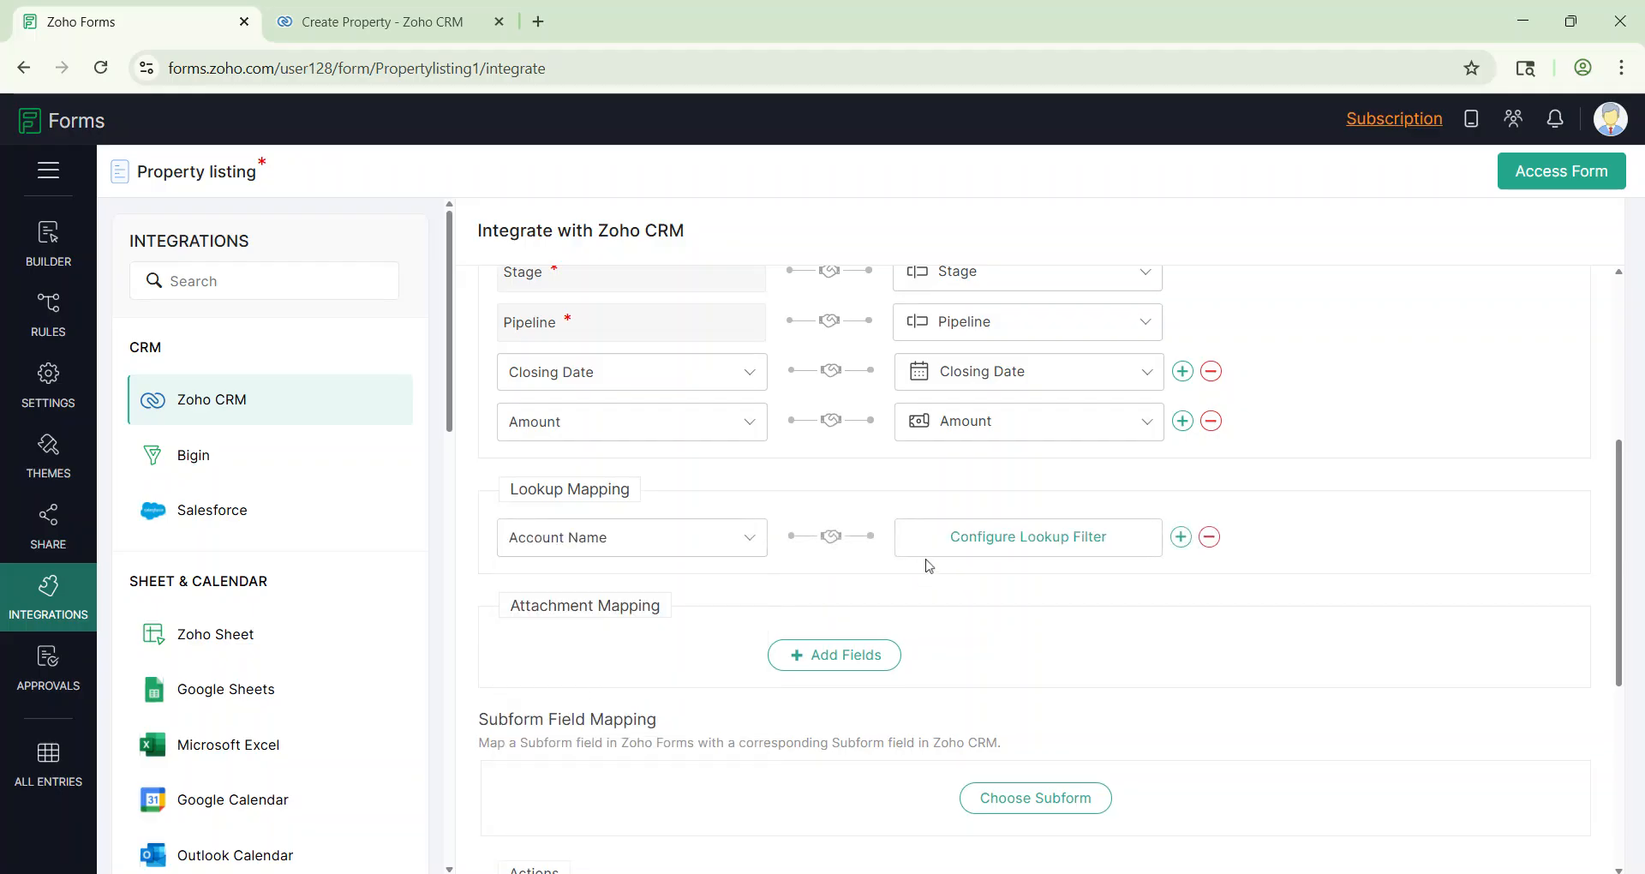
pyautogui.click(996, 552)
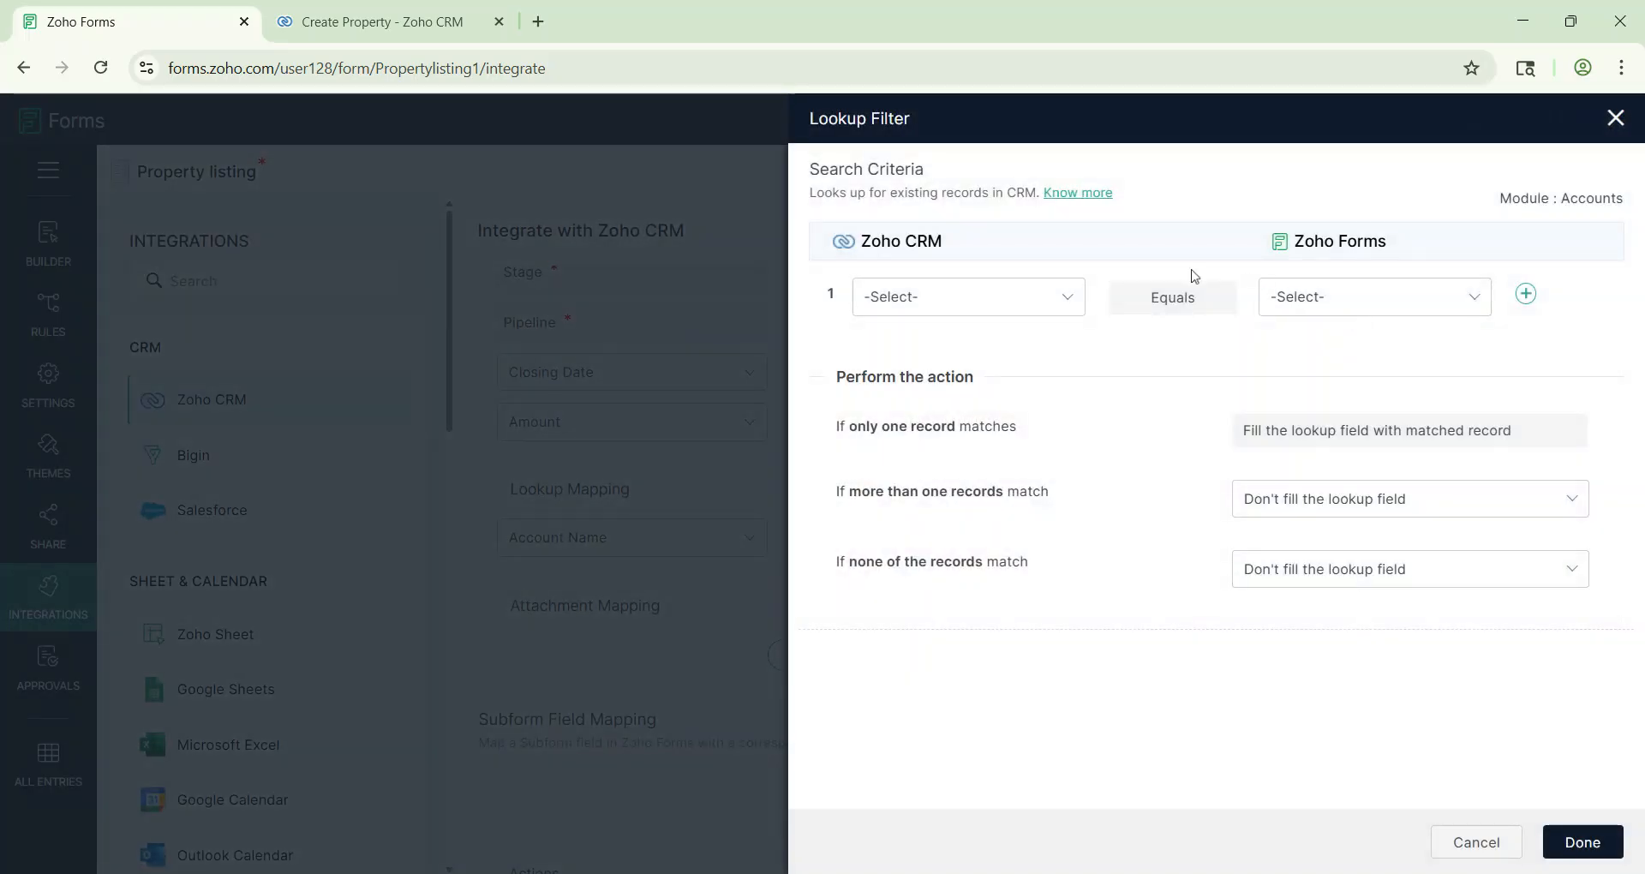
pyautogui.click(1015, 299)
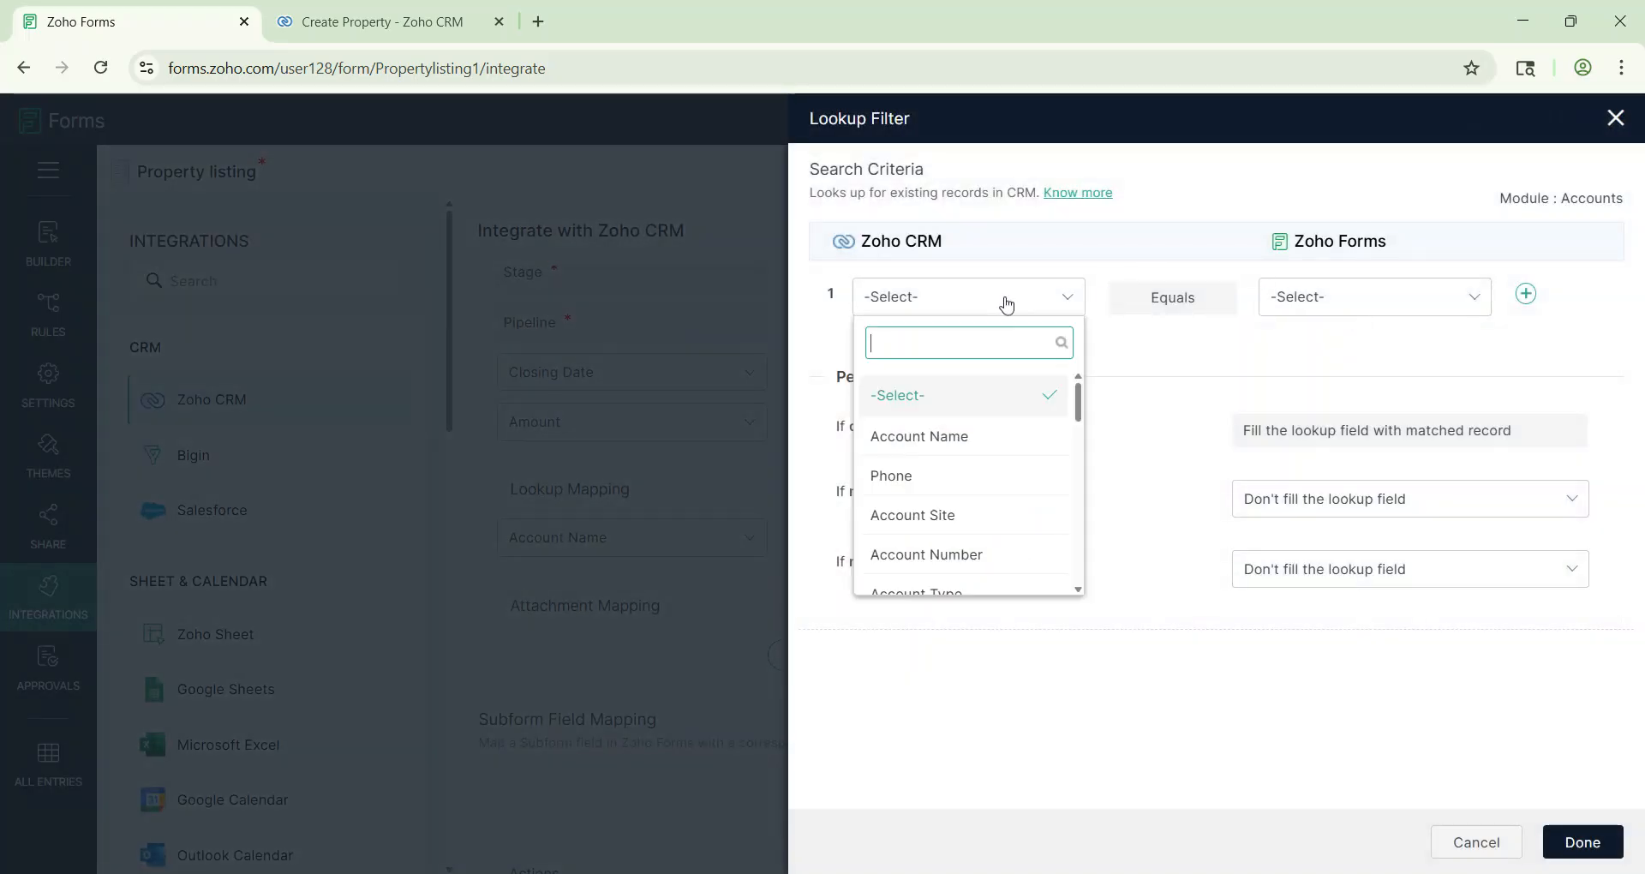
pyautogui.click(979, 440)
pyautogui.click(1350, 301)
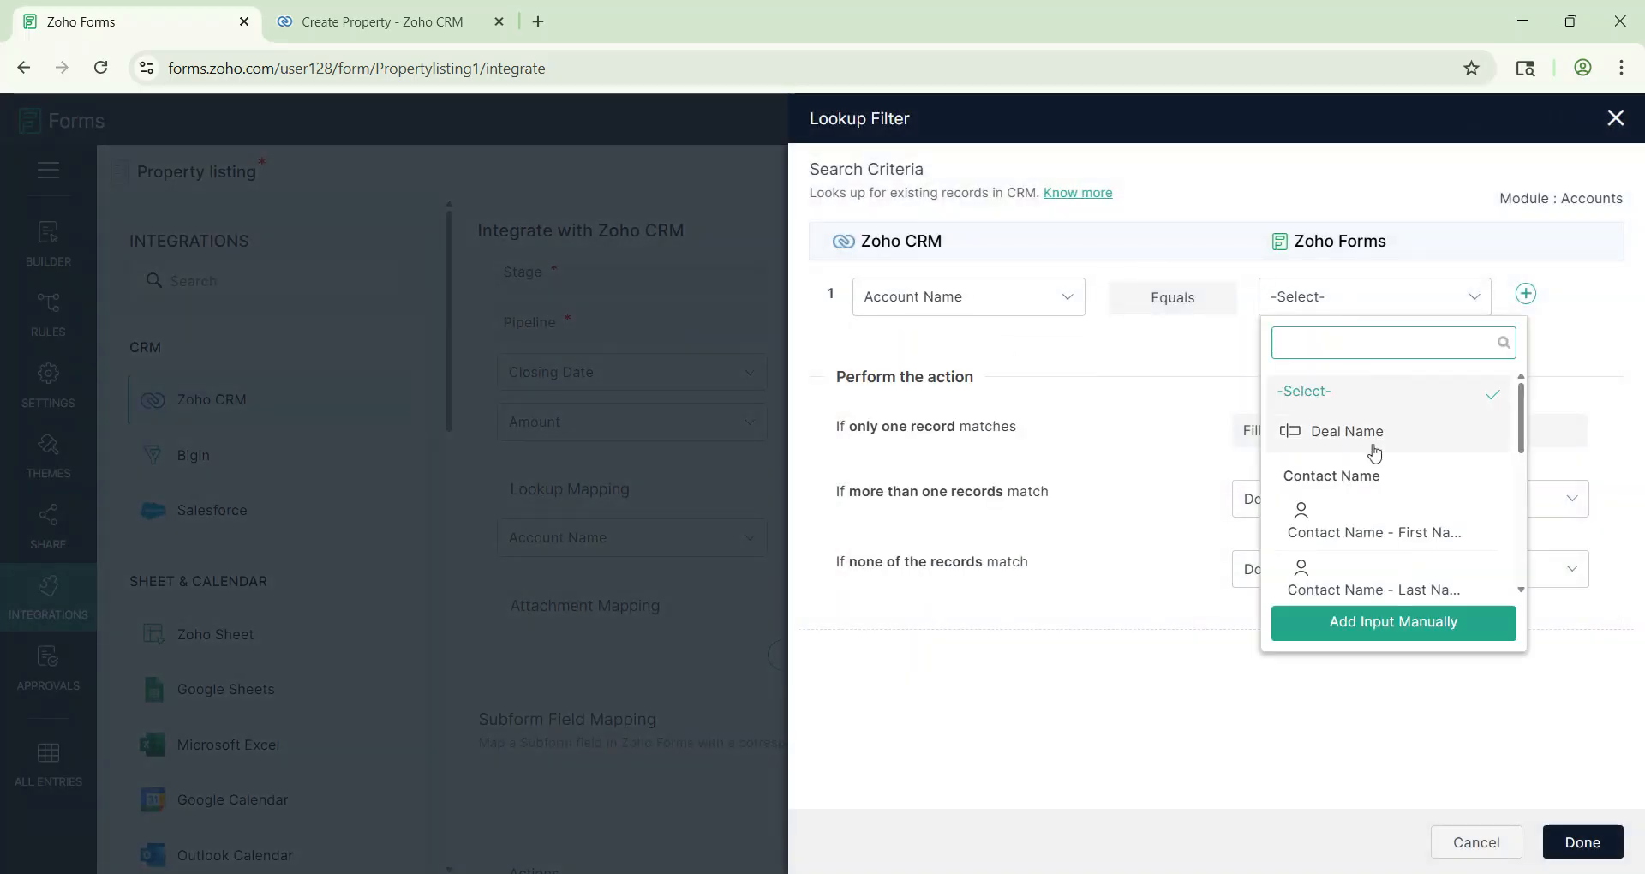
pyautogui.scroll(-3, 1384, 500)
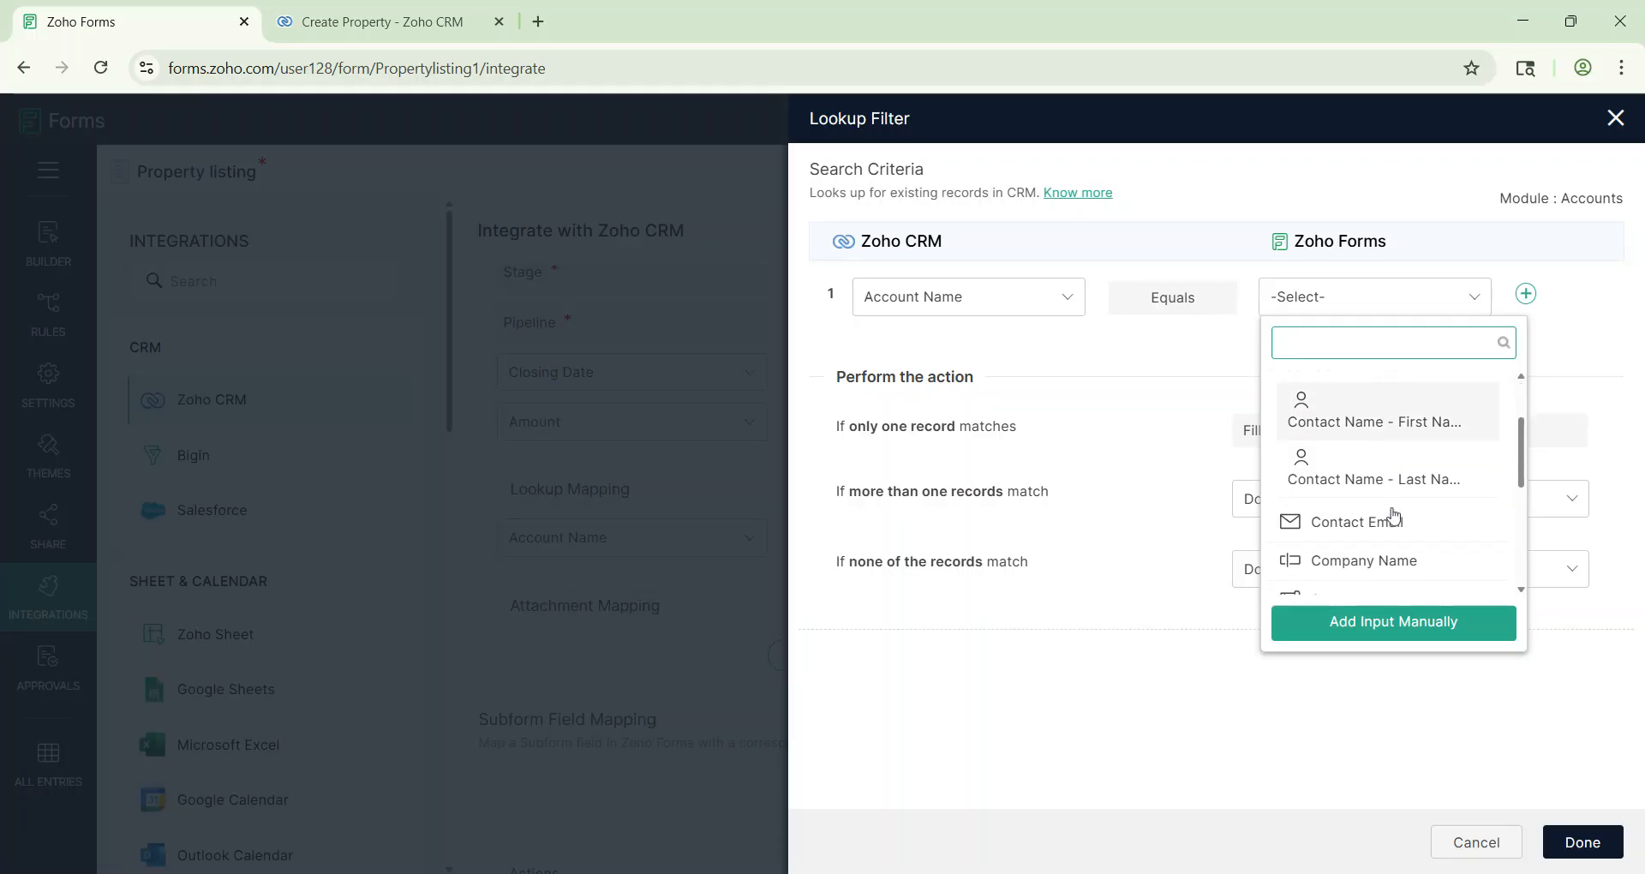
pyautogui.click(1393, 535)
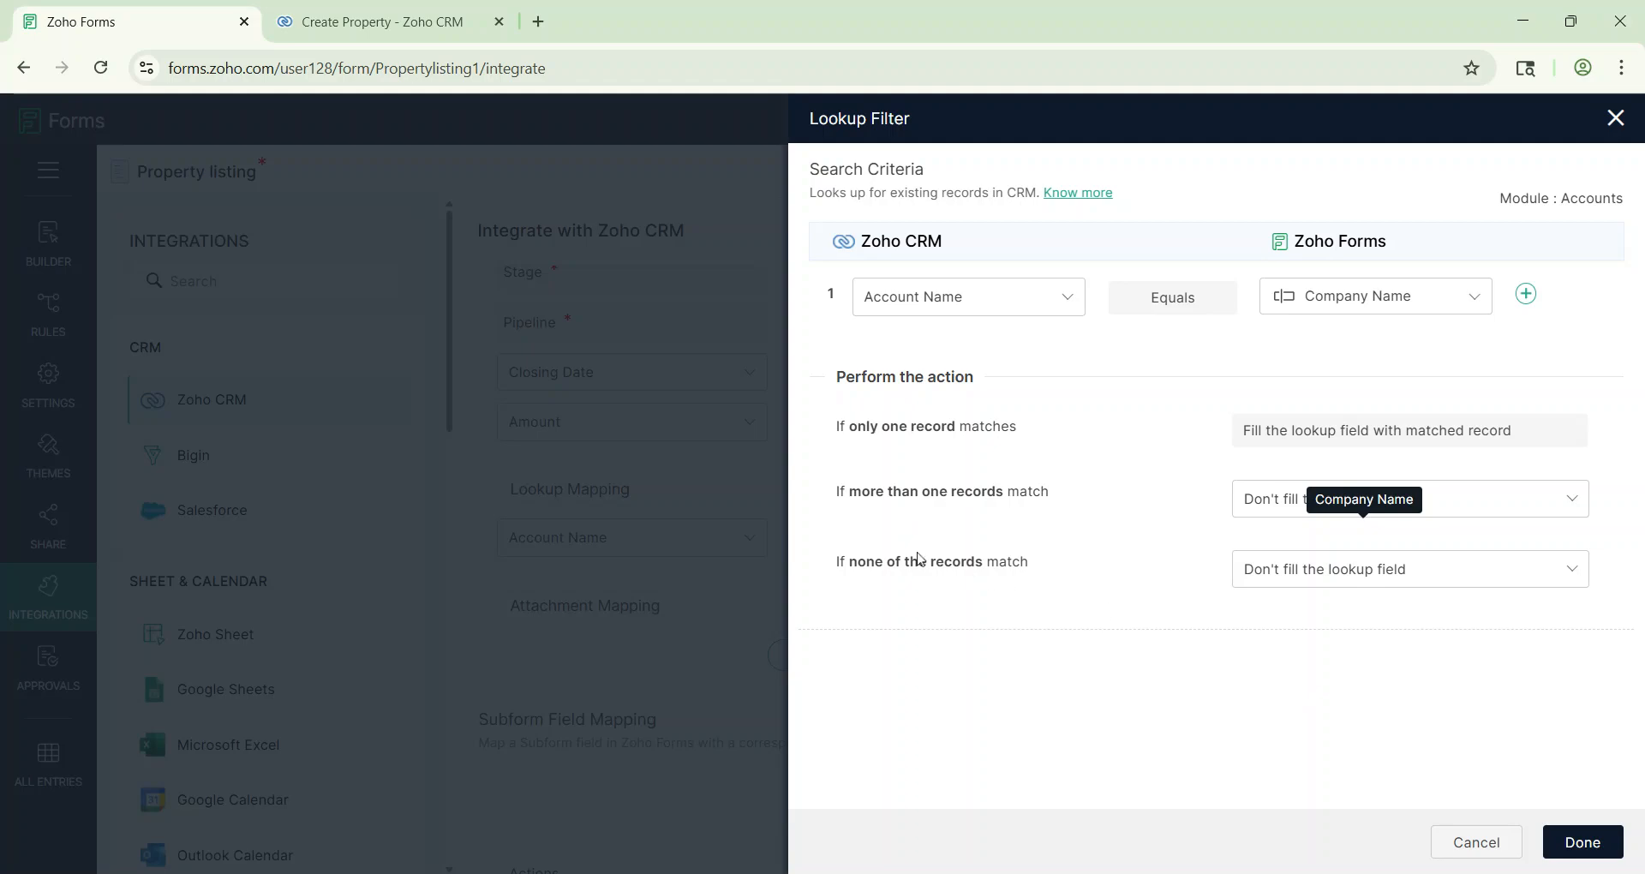
pyautogui.click(1584, 843)
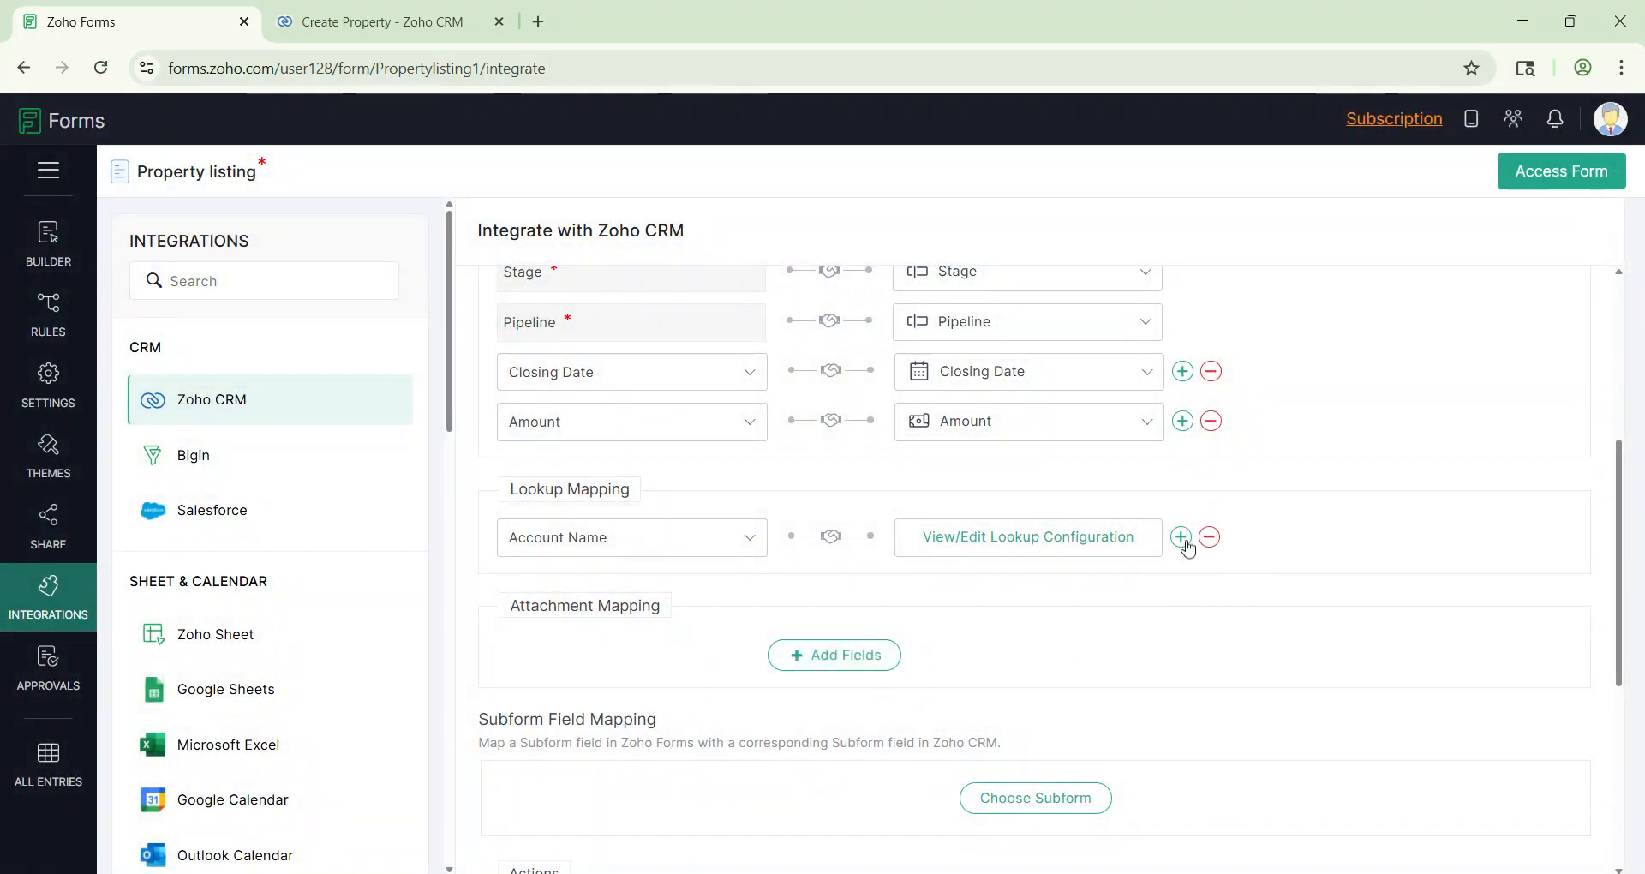
# Step: Add a Contacts Name lookup matching contact Email to the form's Contact Email
pyautogui.click(1182, 536)
pyautogui.click(613, 591)
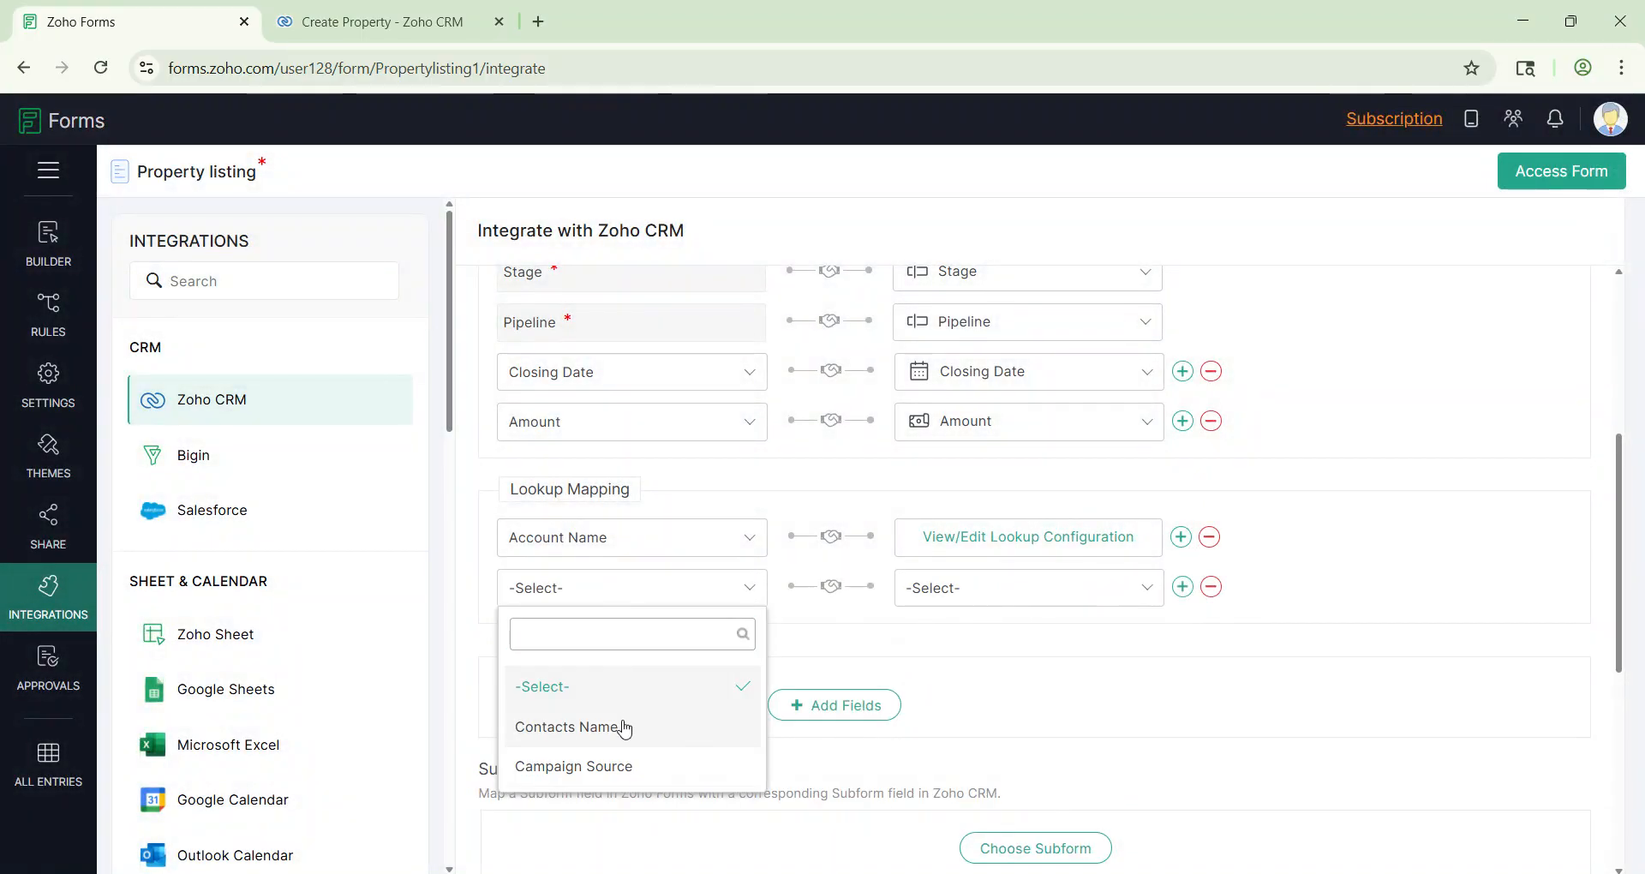
pyautogui.click(624, 726)
pyautogui.click(978, 603)
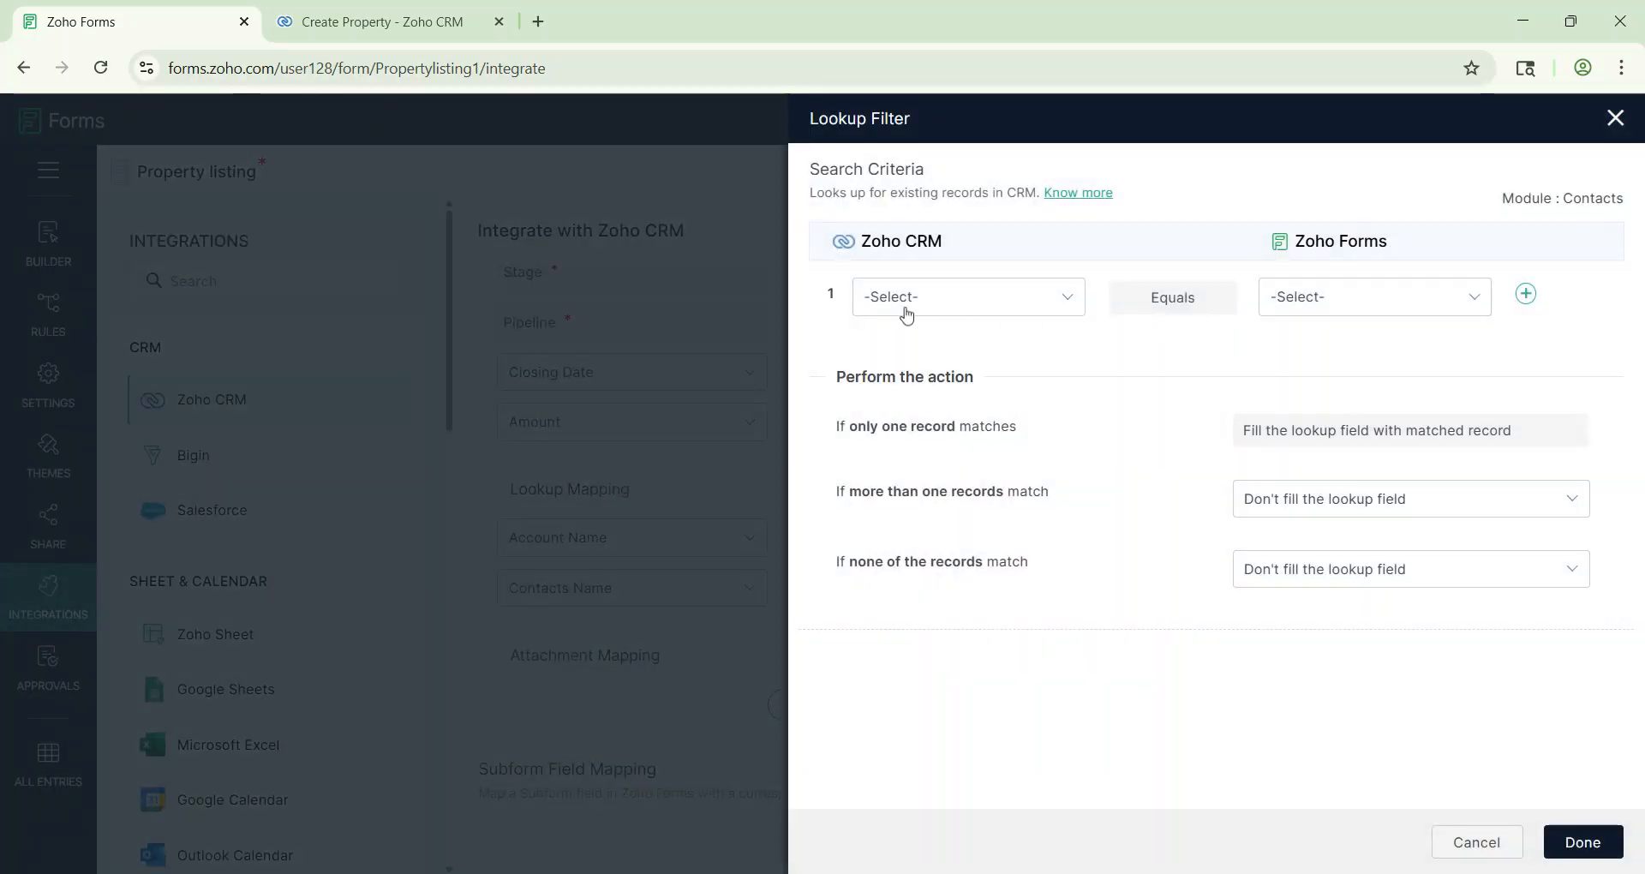
pyautogui.click(905, 307)
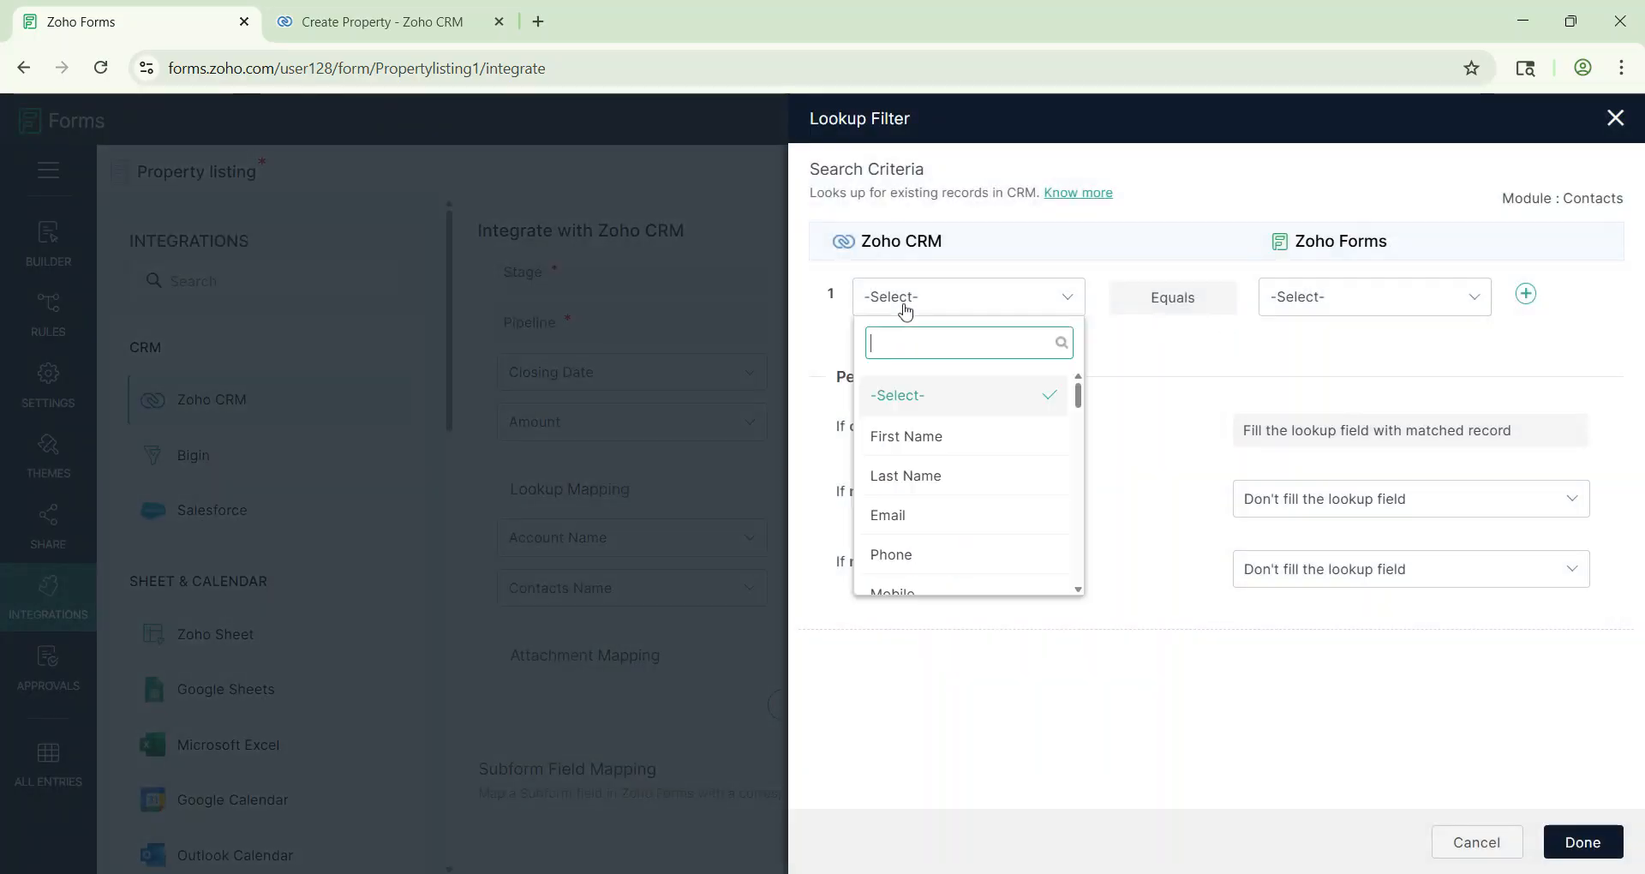
pyautogui.click(931, 518)
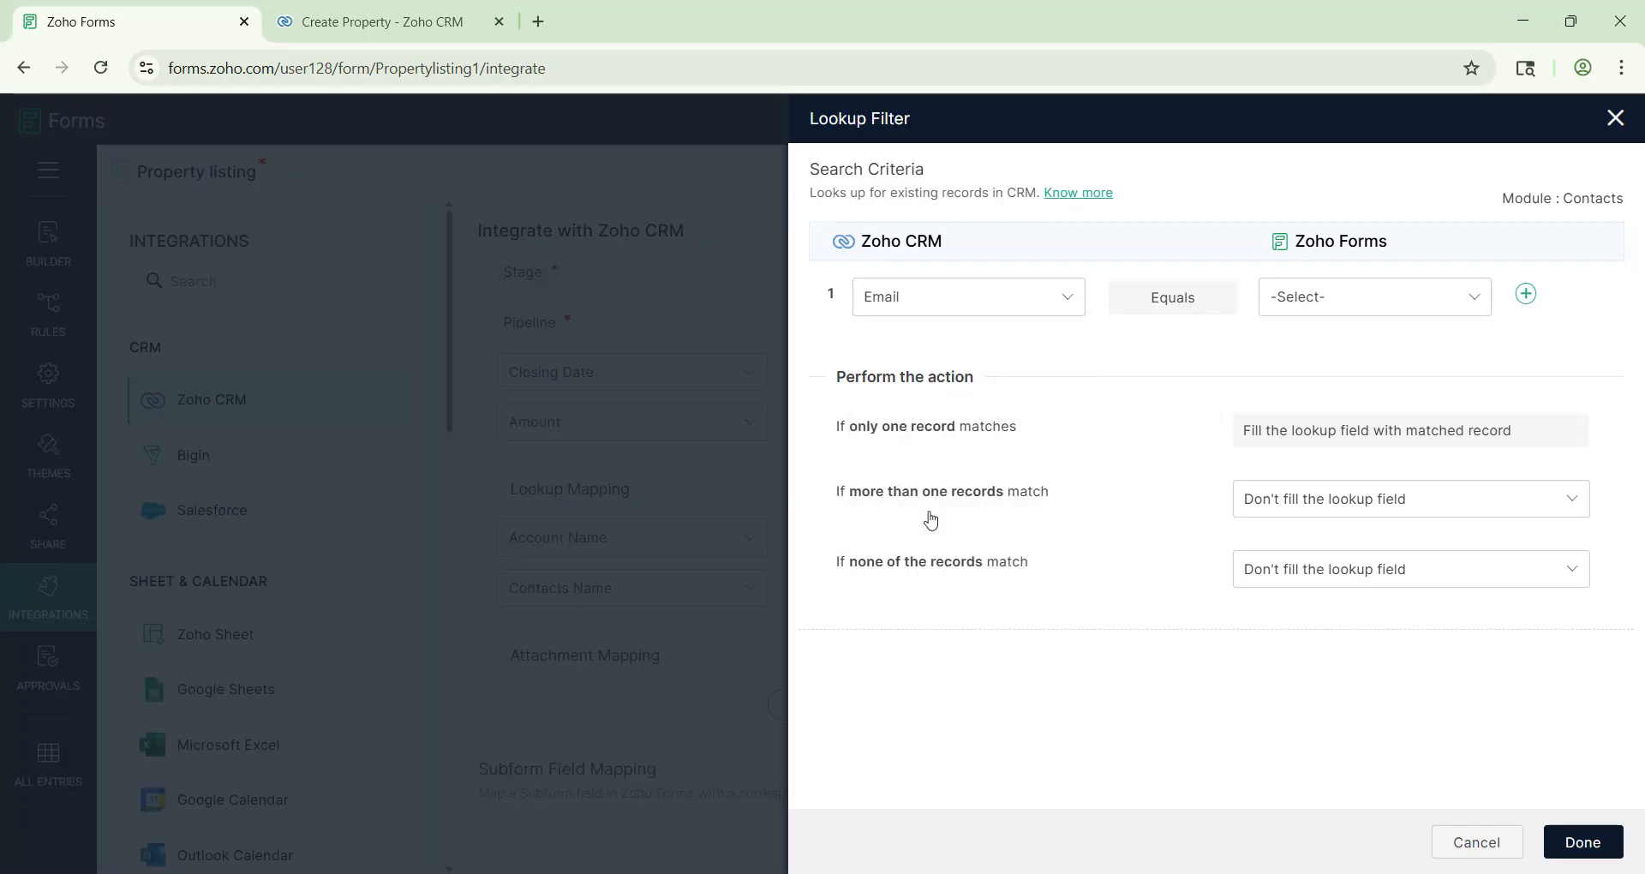
pyautogui.click(1319, 309)
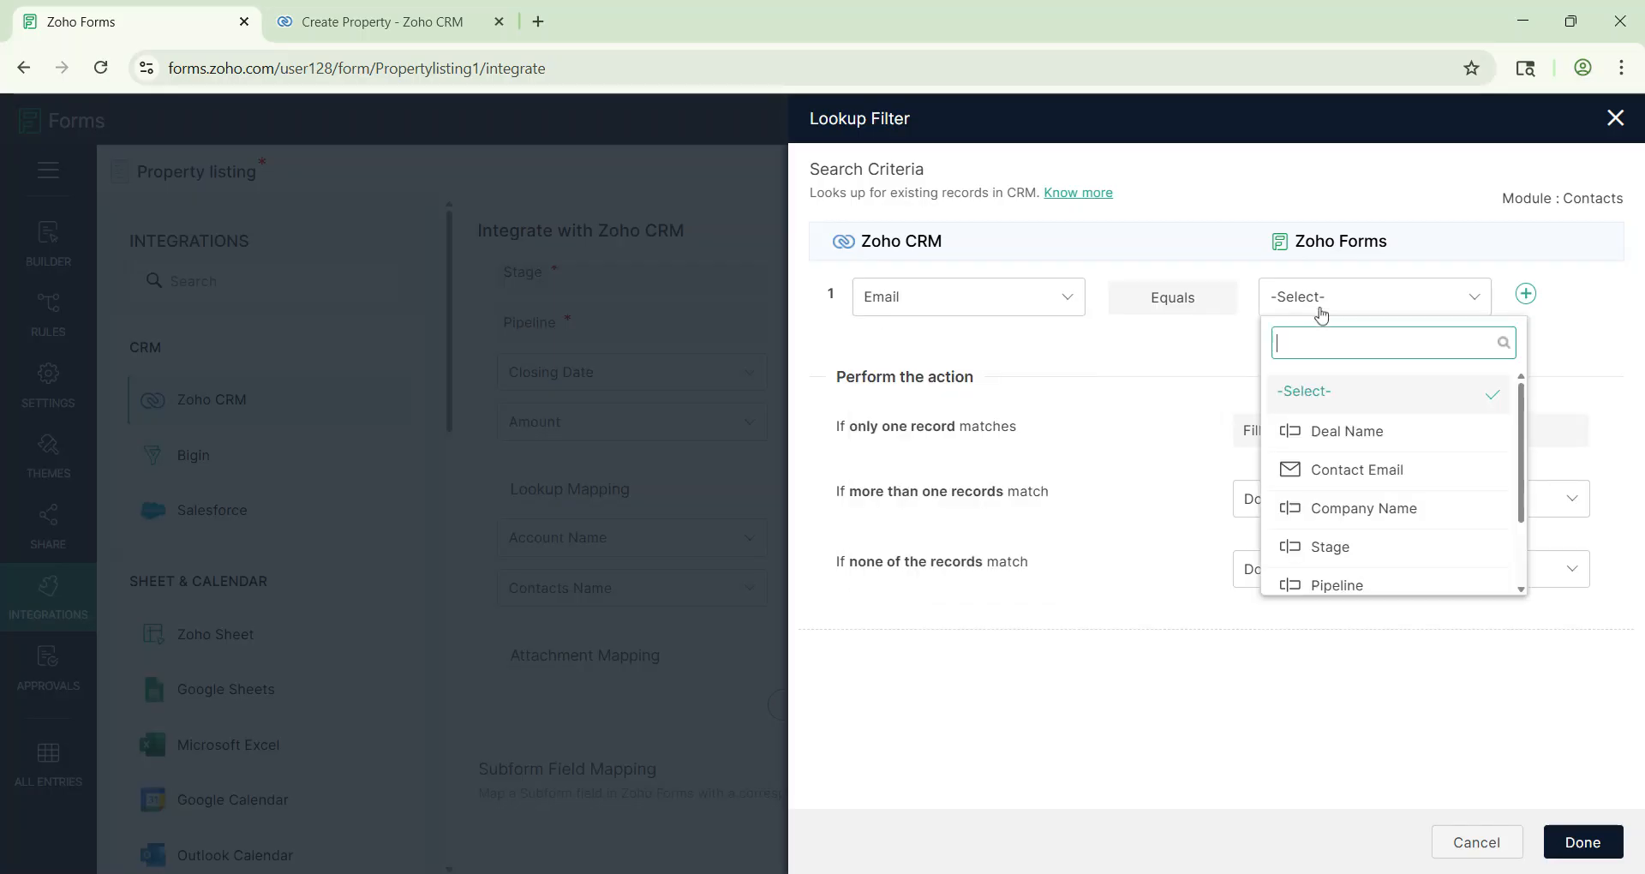
pyautogui.click(1355, 471)
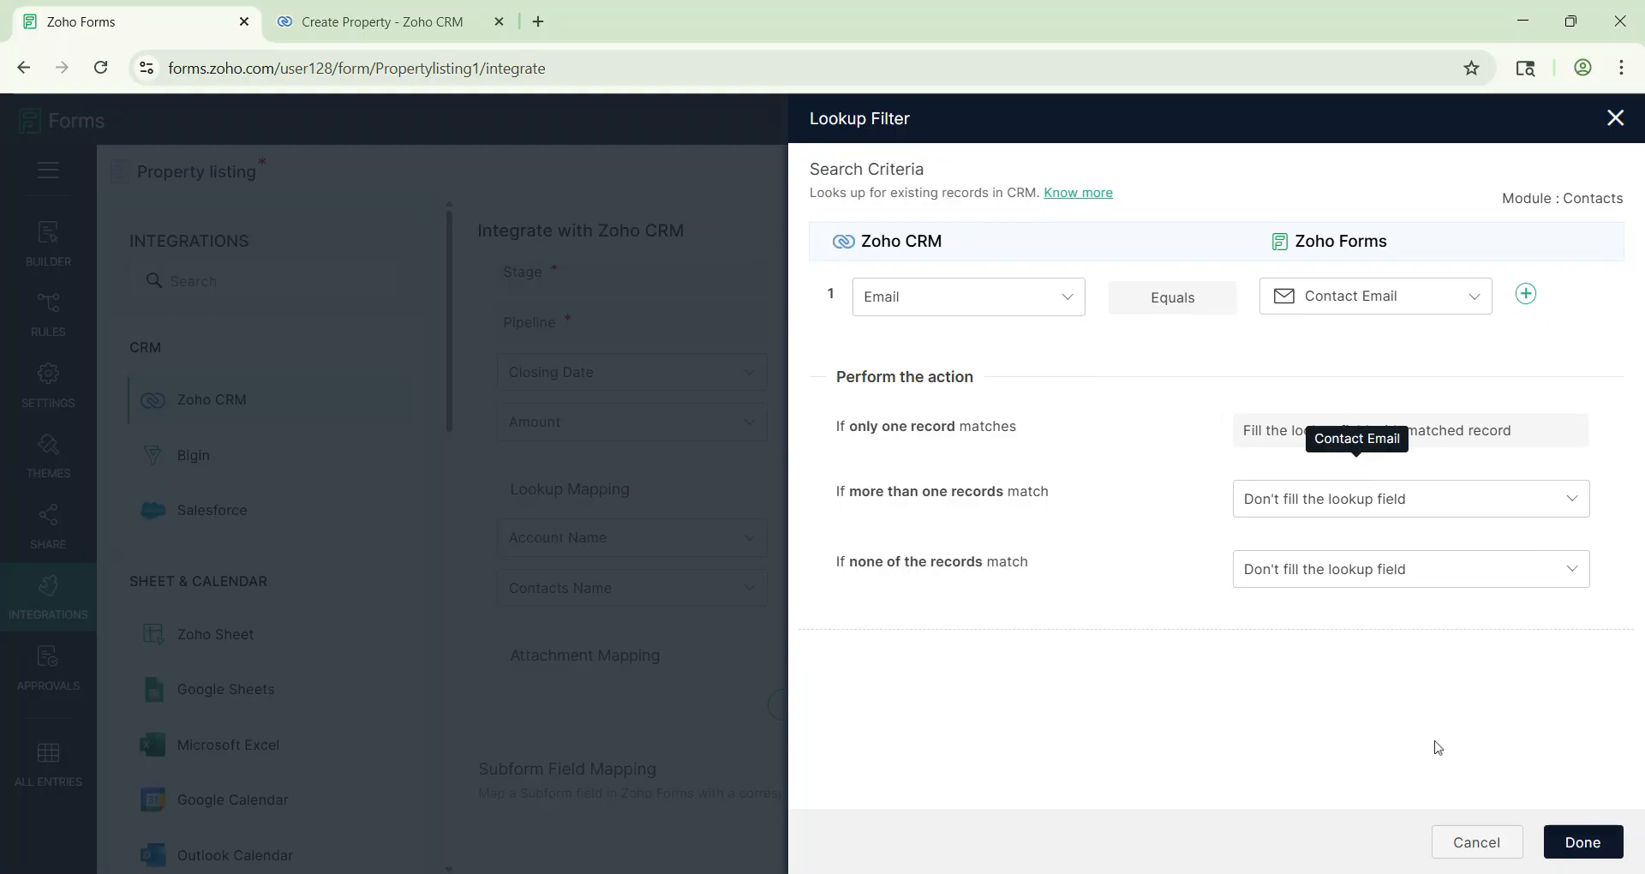
pyautogui.click(1582, 842)
pyautogui.scroll(-2, 880, 569)
pyautogui.scroll(-4, 881, 671)
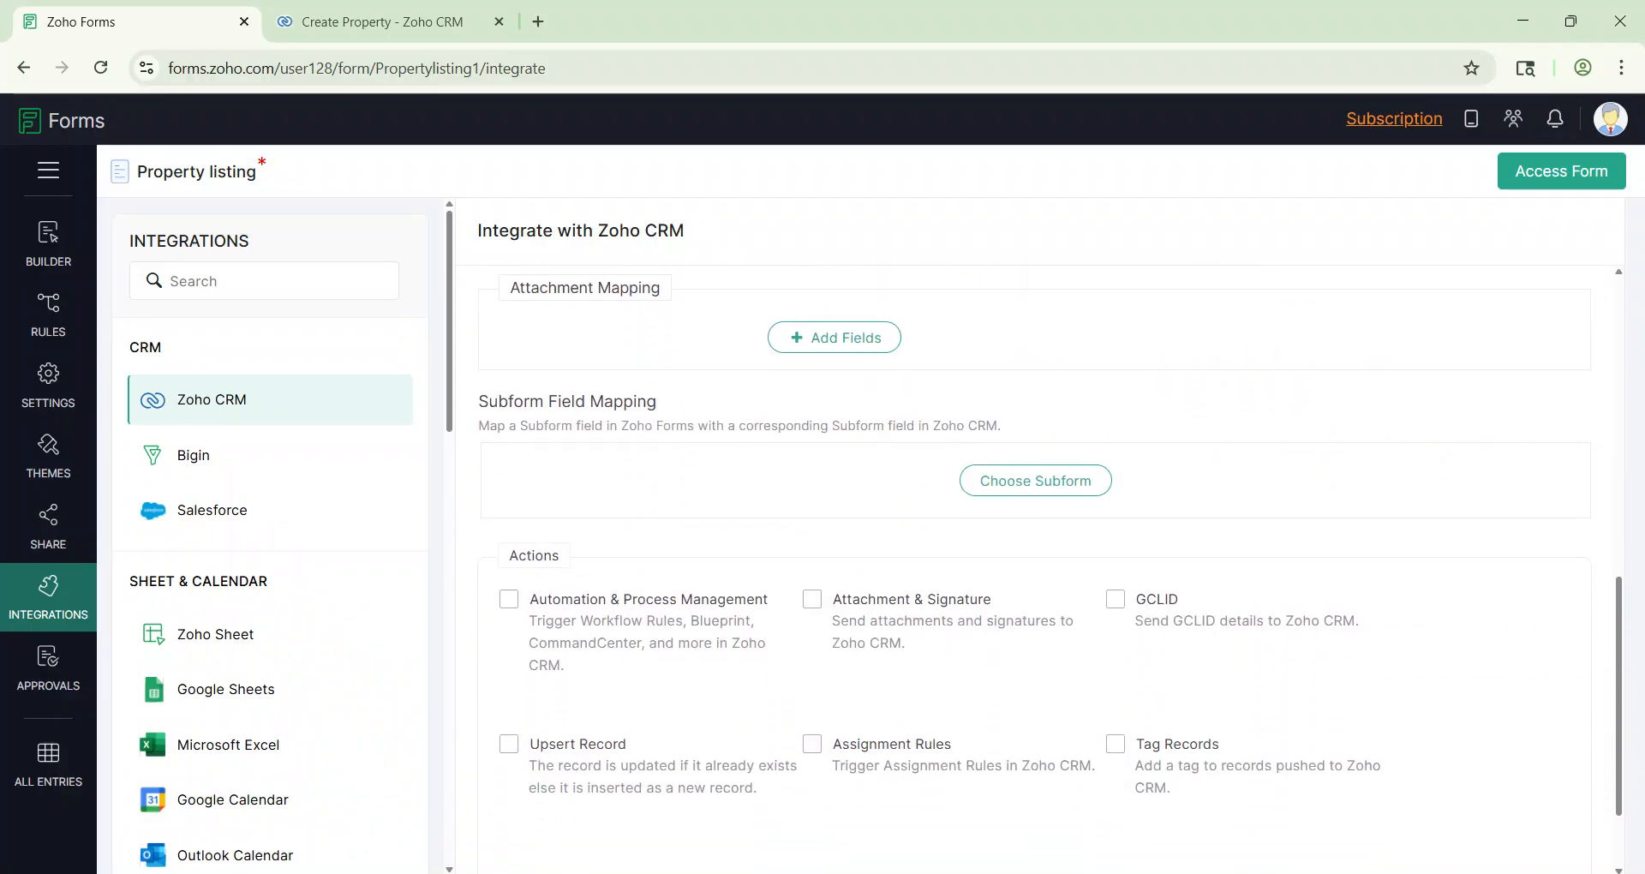
# Step: Tick Automation & Process Management under Actions and save the Property listing CRM integration
pyautogui.scroll(10, 798, 497)
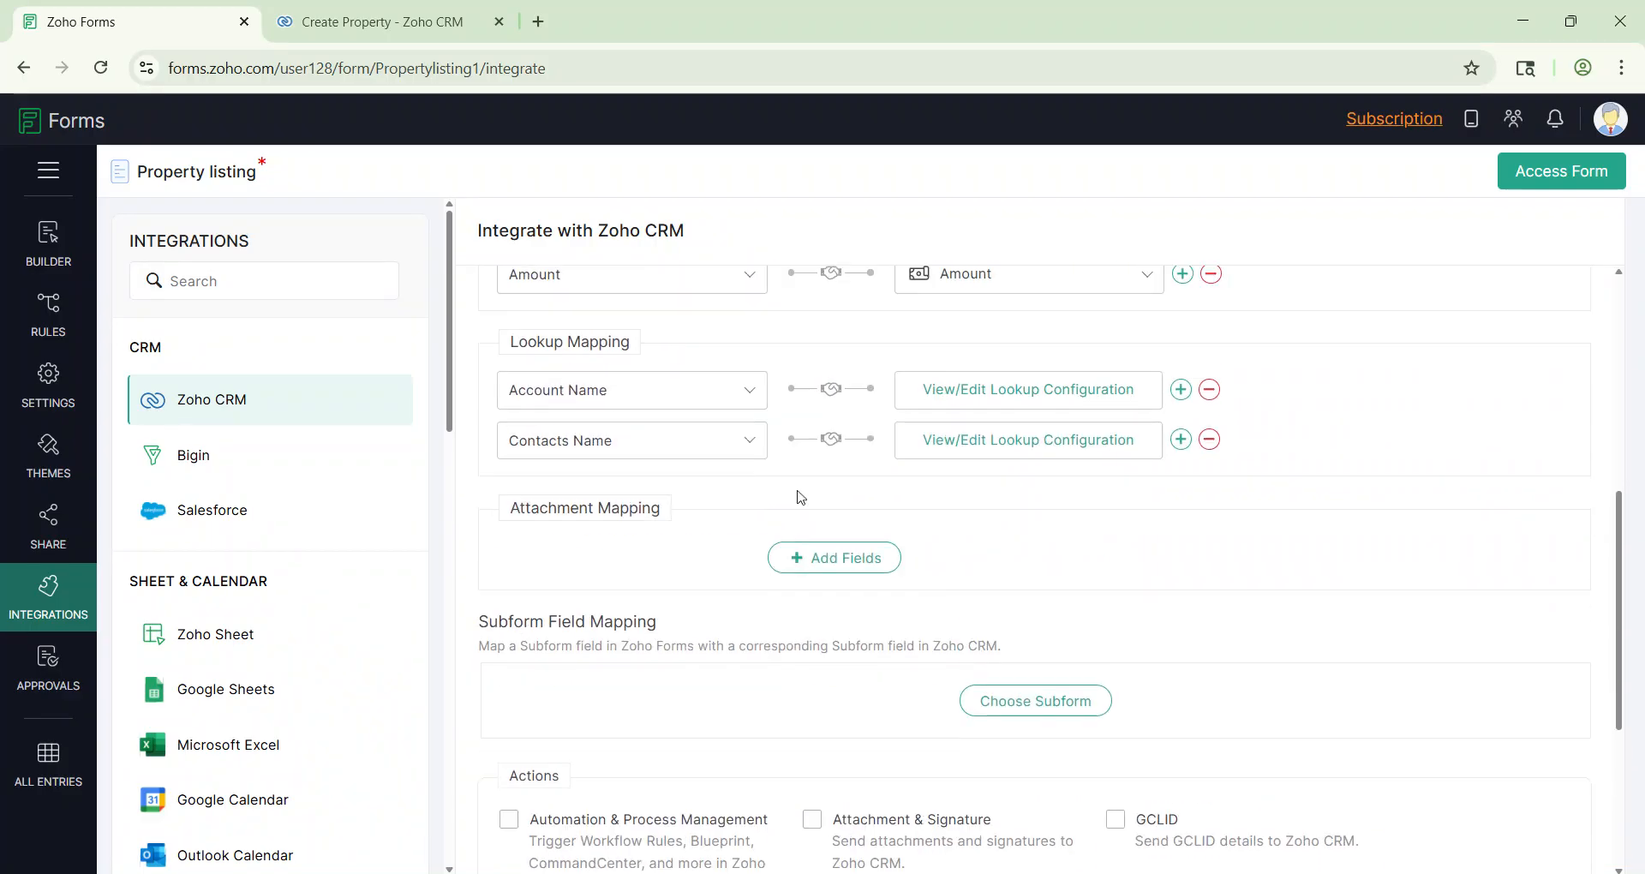
pyautogui.scroll(-9, 880, 568)
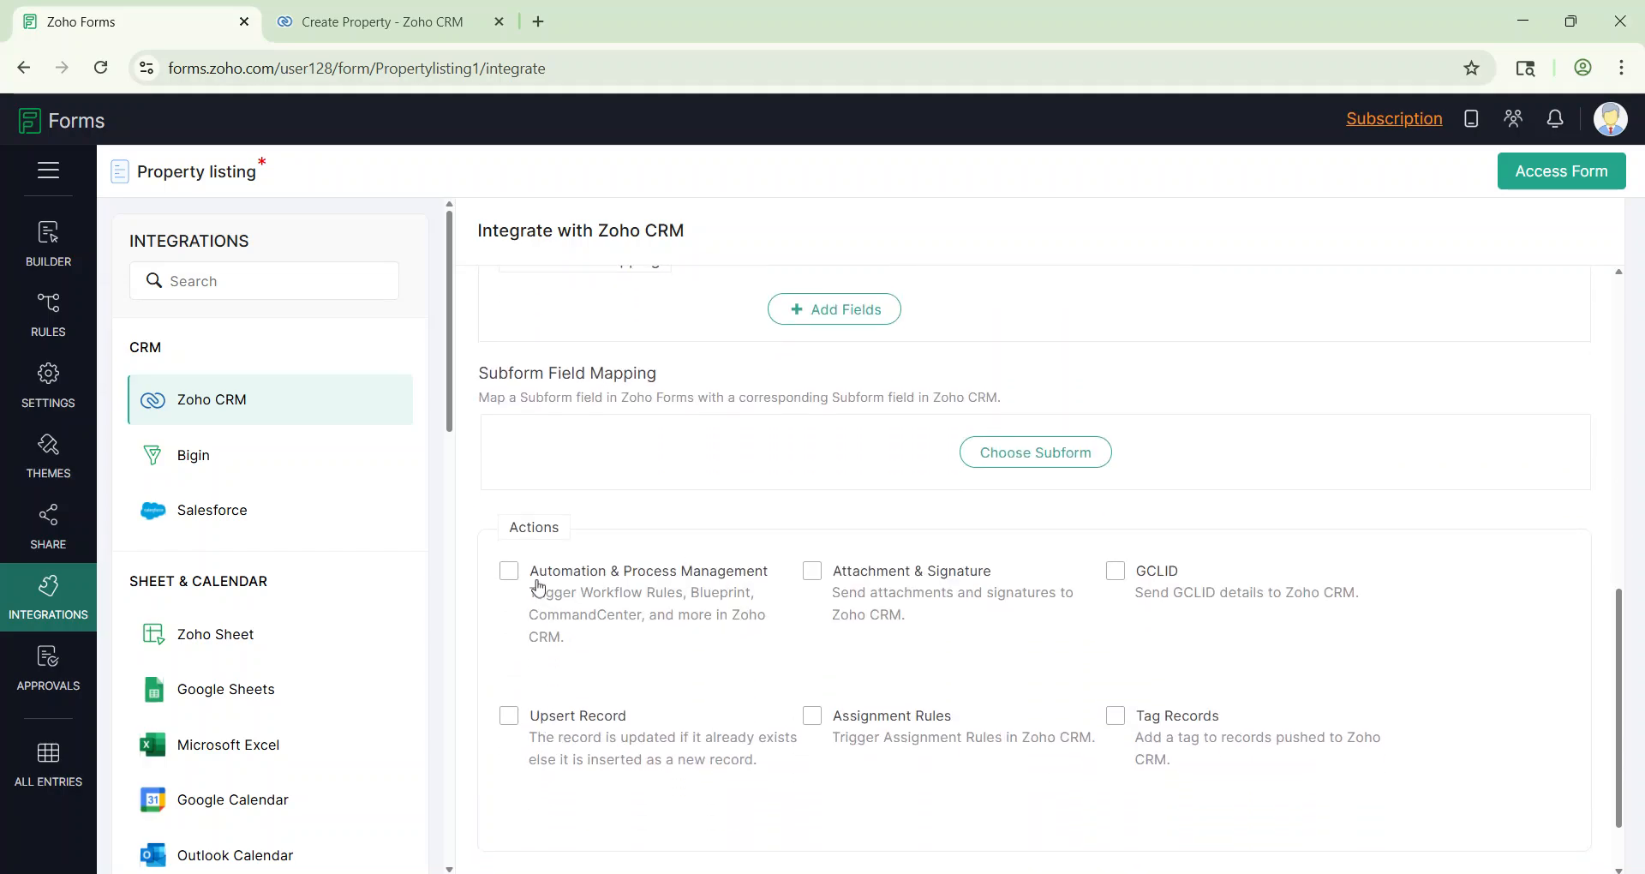
pyautogui.click(509, 571)
pyautogui.scroll(-1, 870, 635)
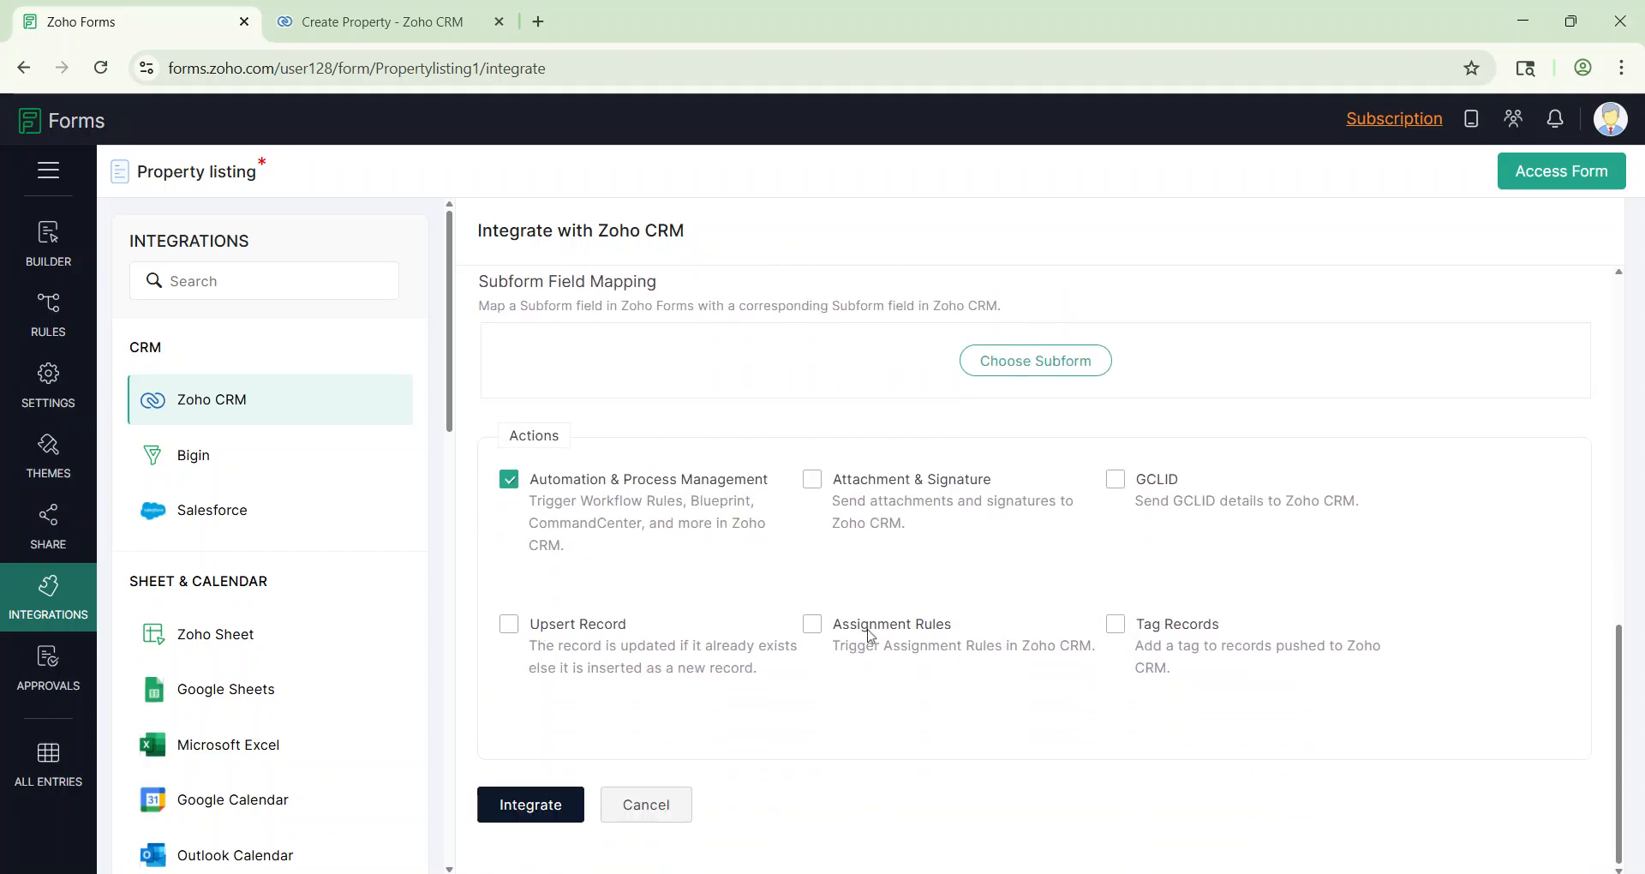
pyautogui.click(526, 809)
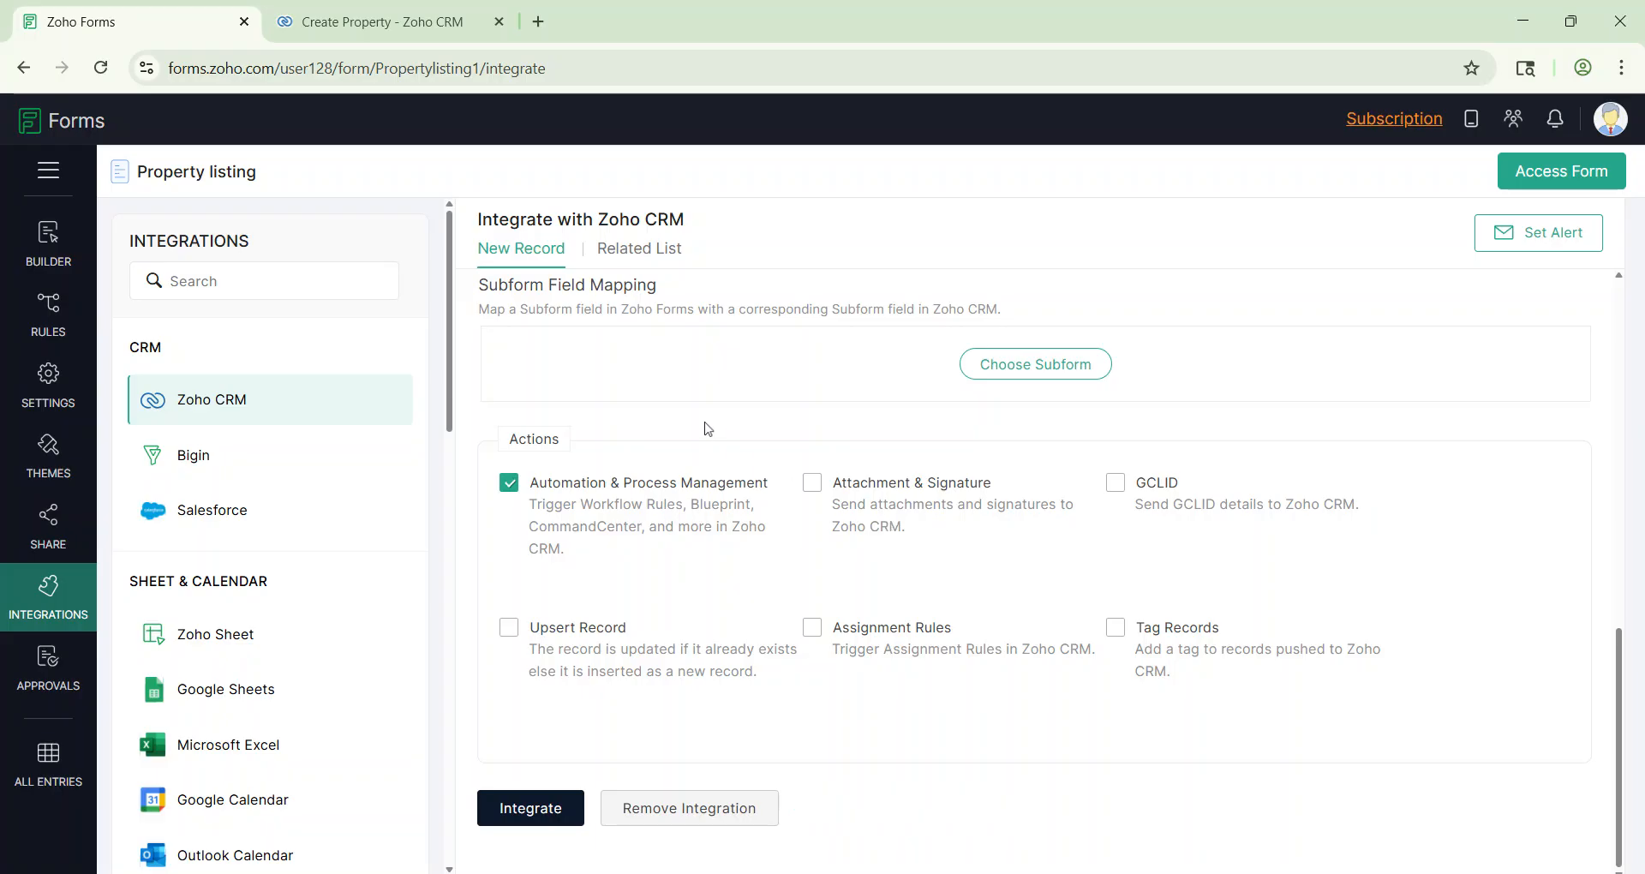
# Step: Set up a related list with Deals as the module and Properties as the related list
pyautogui.click(649, 259)
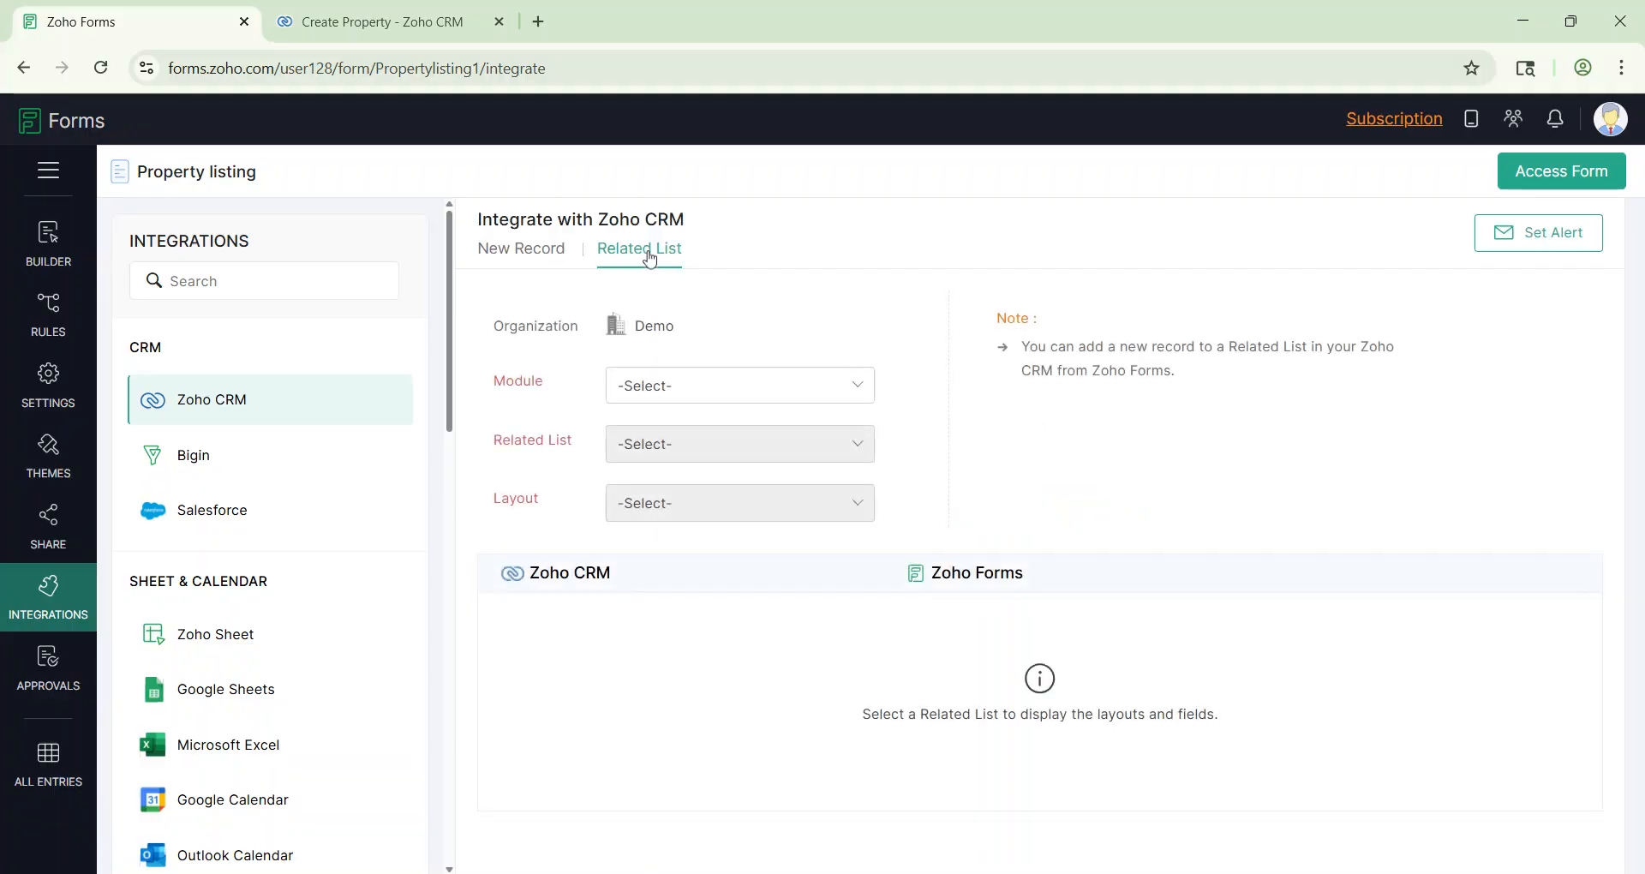
pyautogui.click(700, 400)
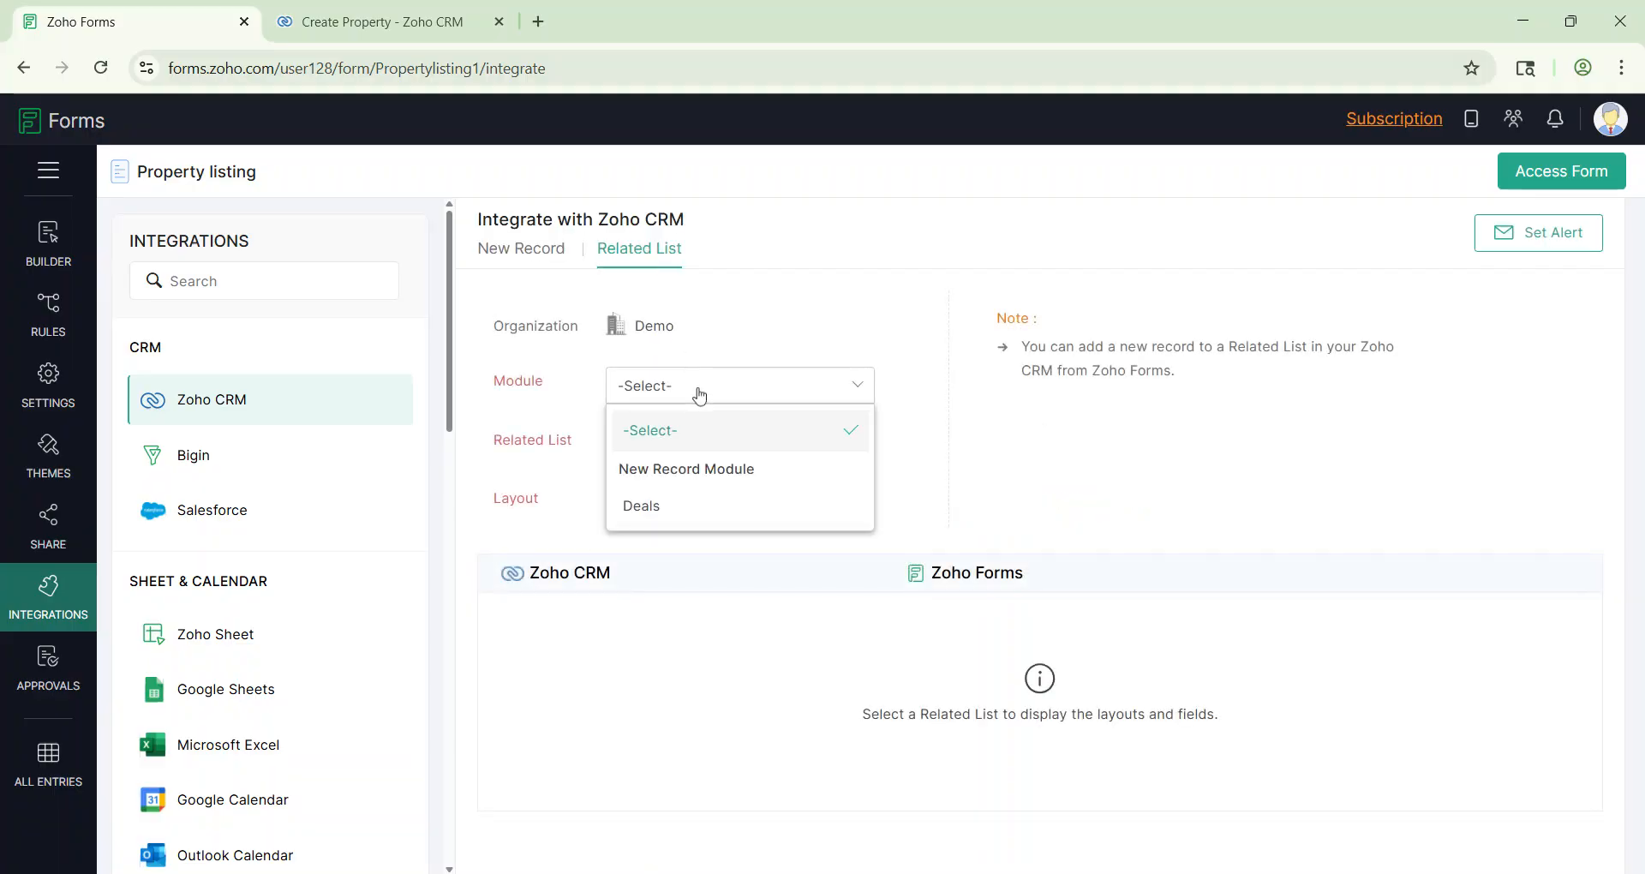
pyautogui.click(706, 510)
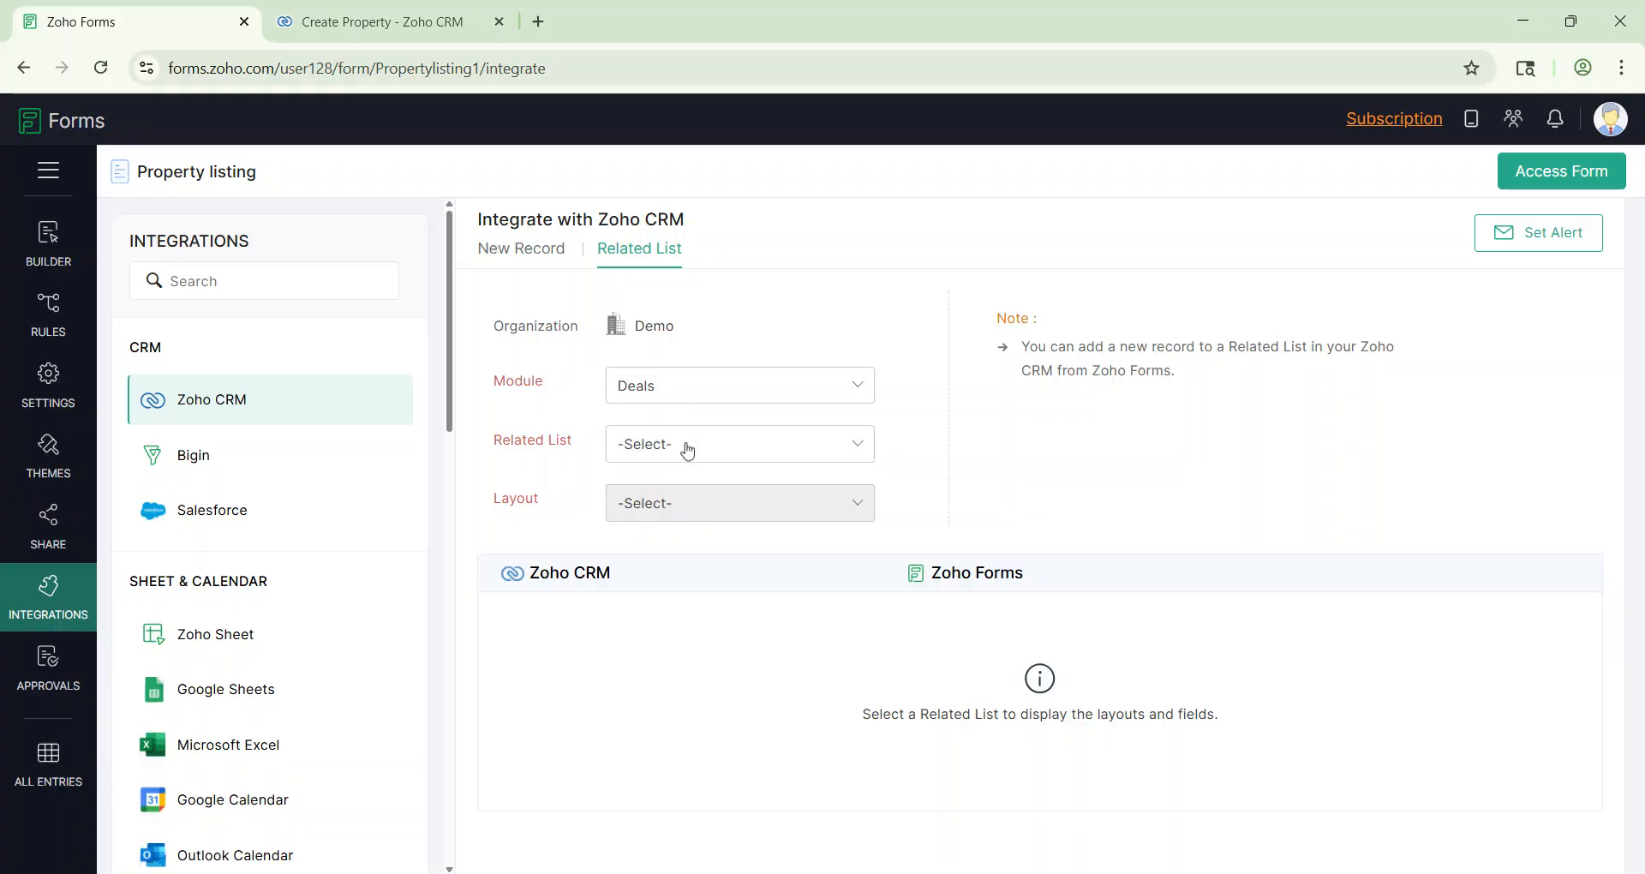
pyautogui.click(686, 444)
pyautogui.scroll(-4, 723, 625)
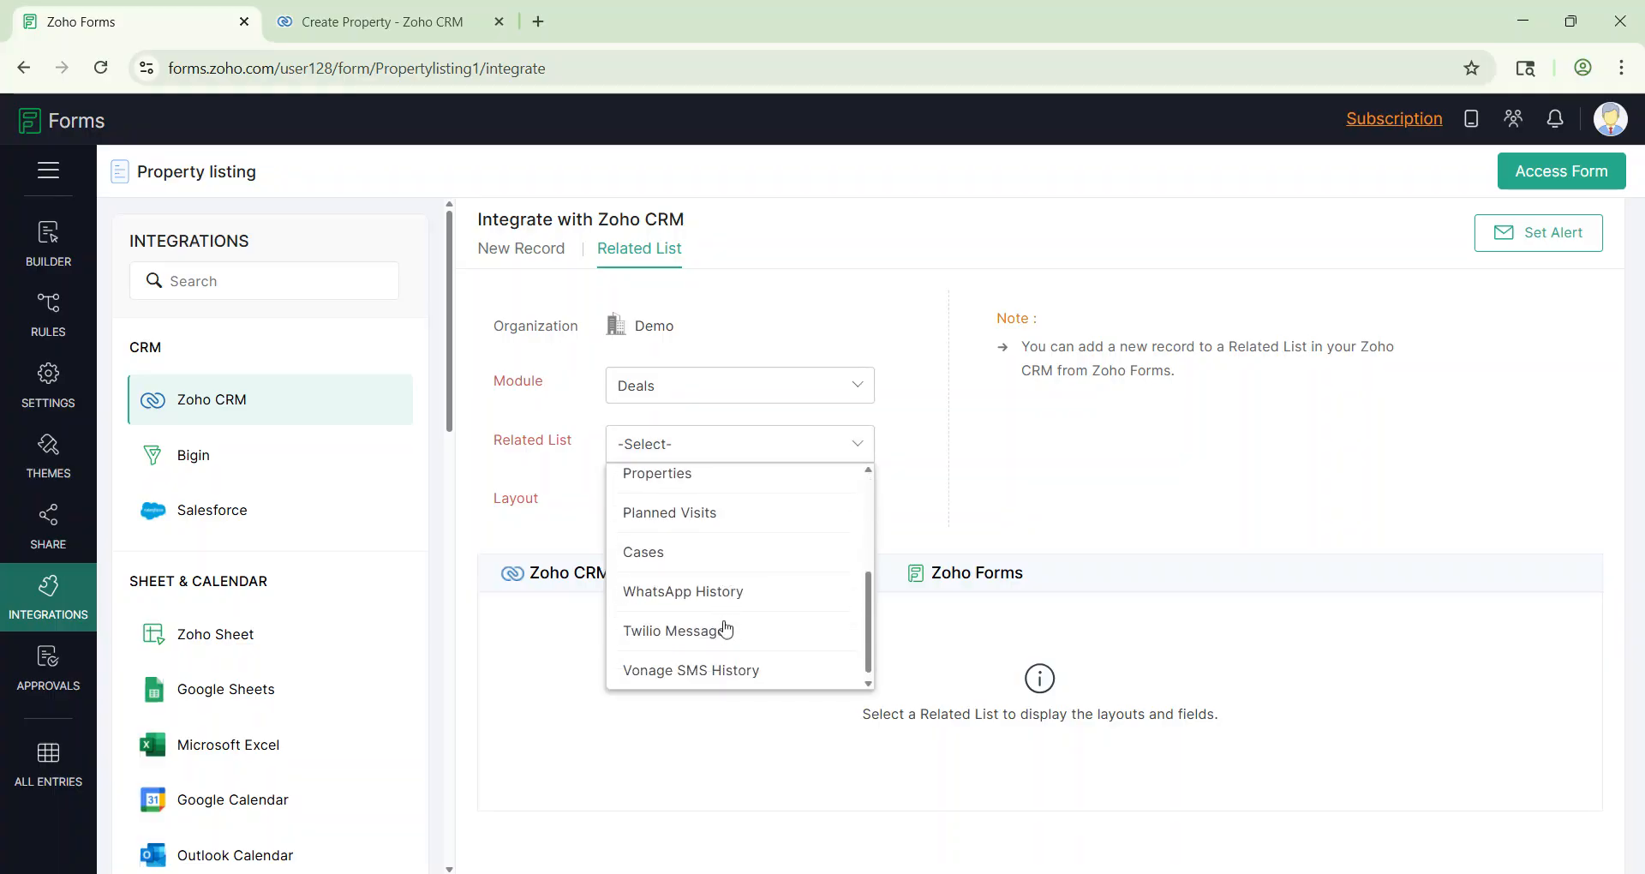
pyautogui.scroll(1, 726, 628)
pyautogui.click(677, 540)
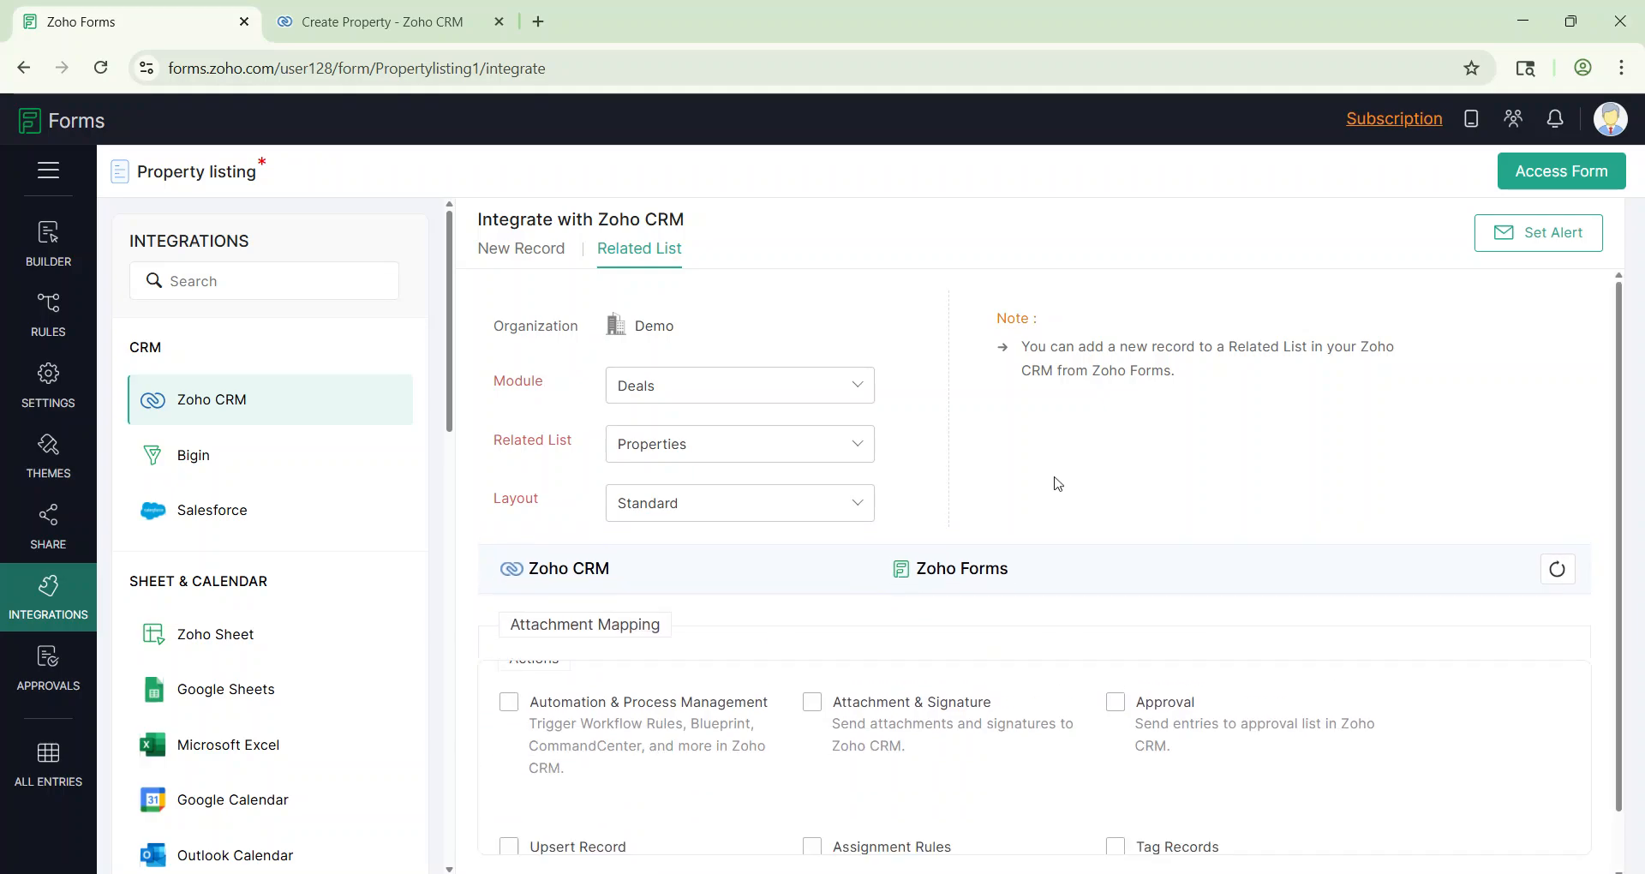
# Step: Map CRM Property Name and Property Location to the matching form fields, then add a third row
pyautogui.scroll(-2, 1053, 480)
pyautogui.click(1011, 493)
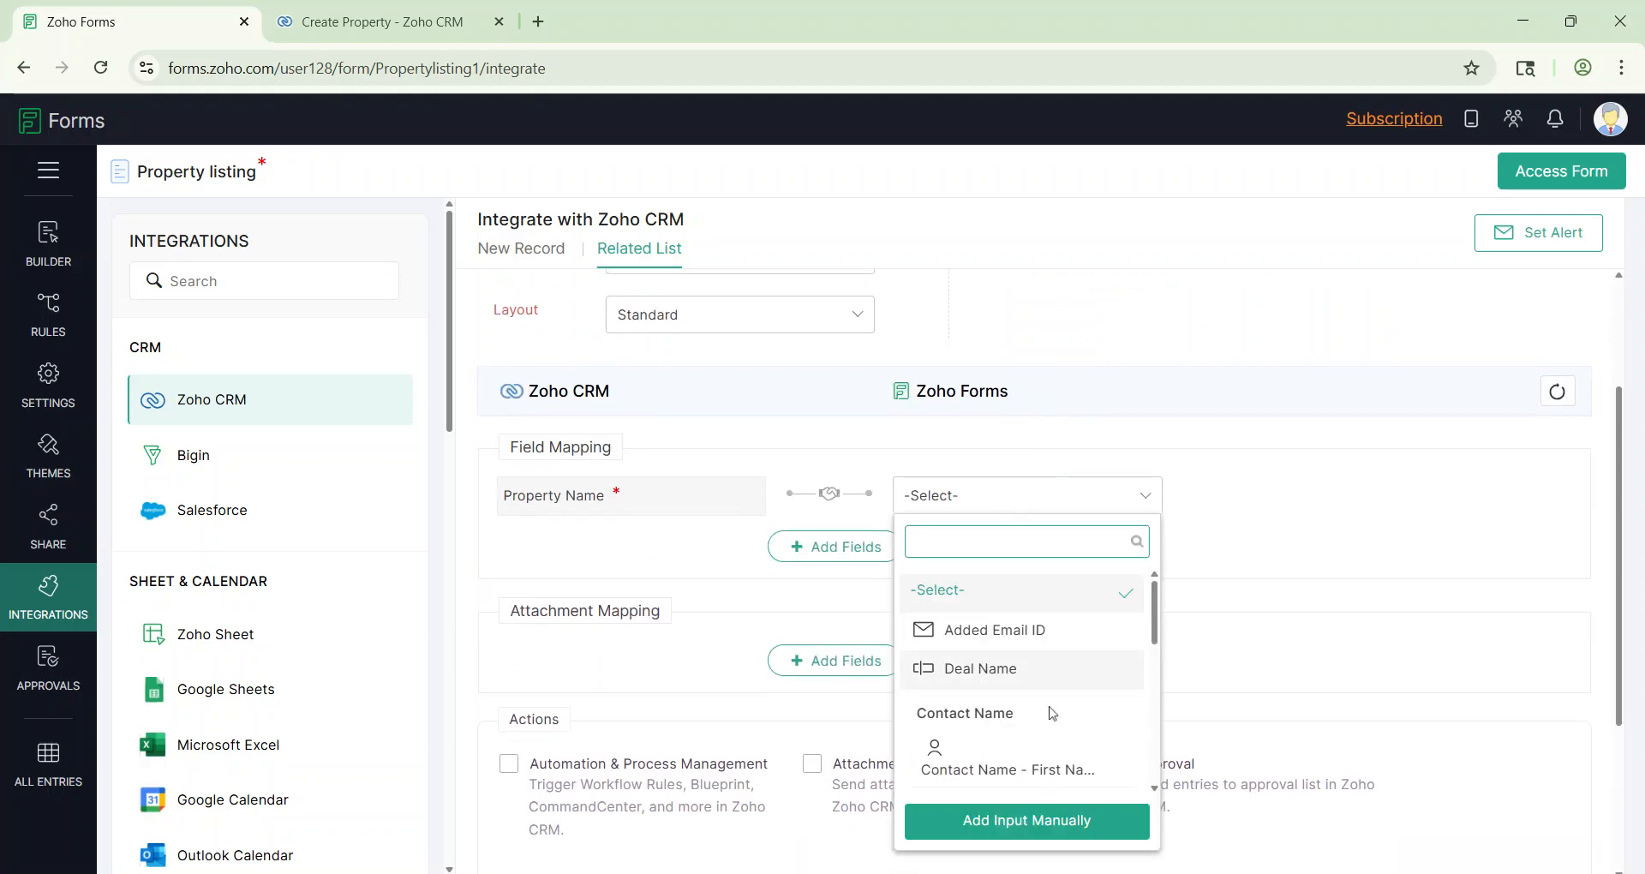
pyautogui.write('nam')
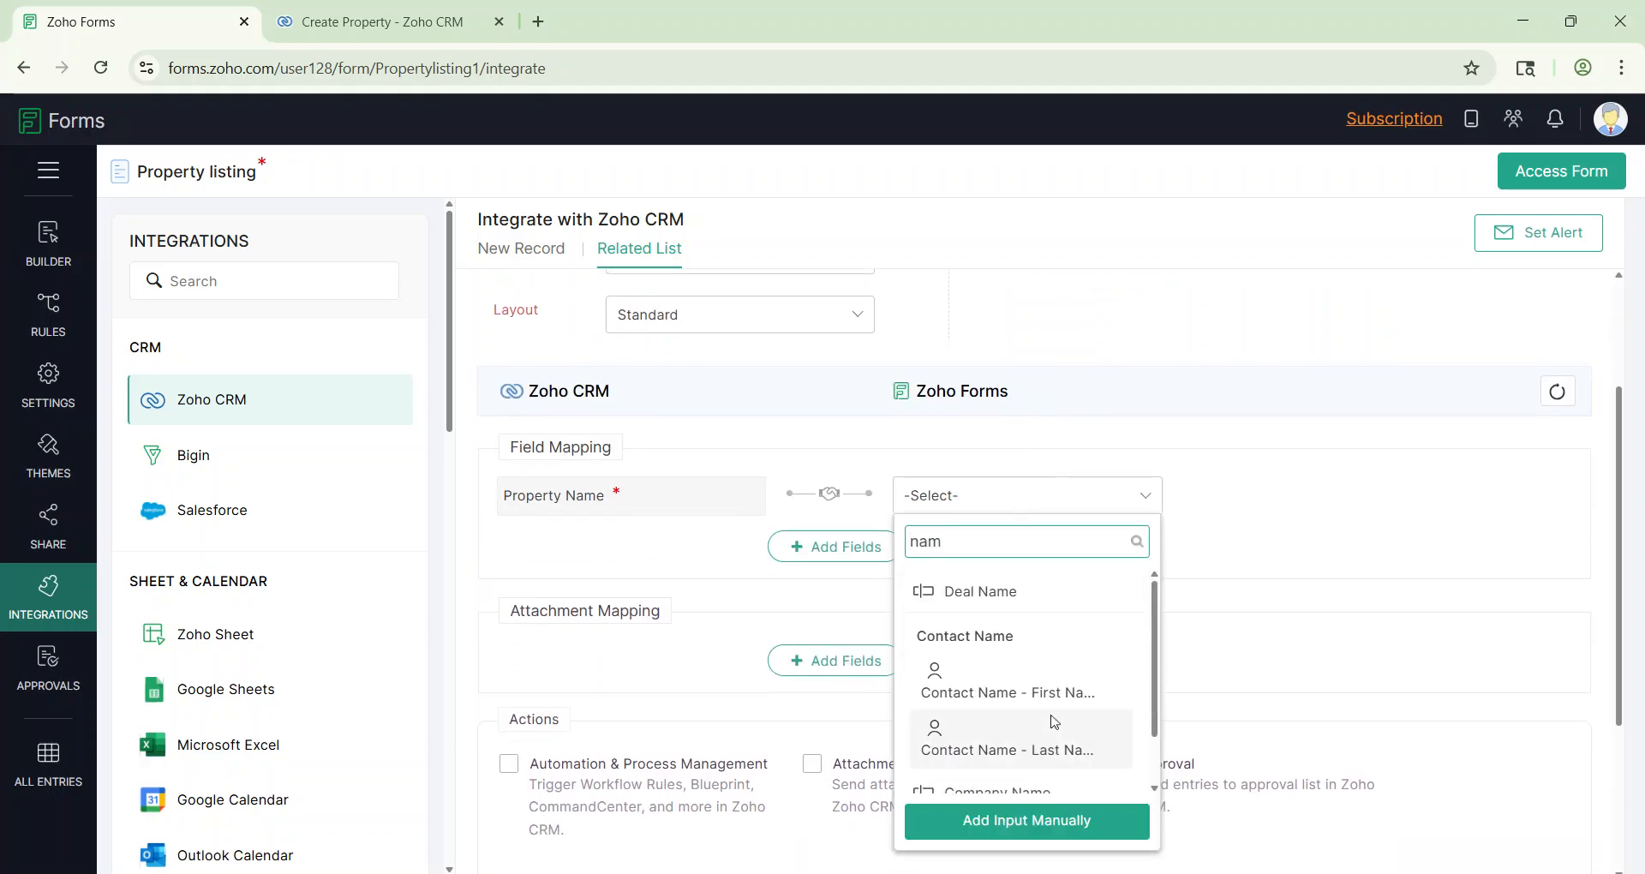
pyautogui.scroll(-3, 1039, 665)
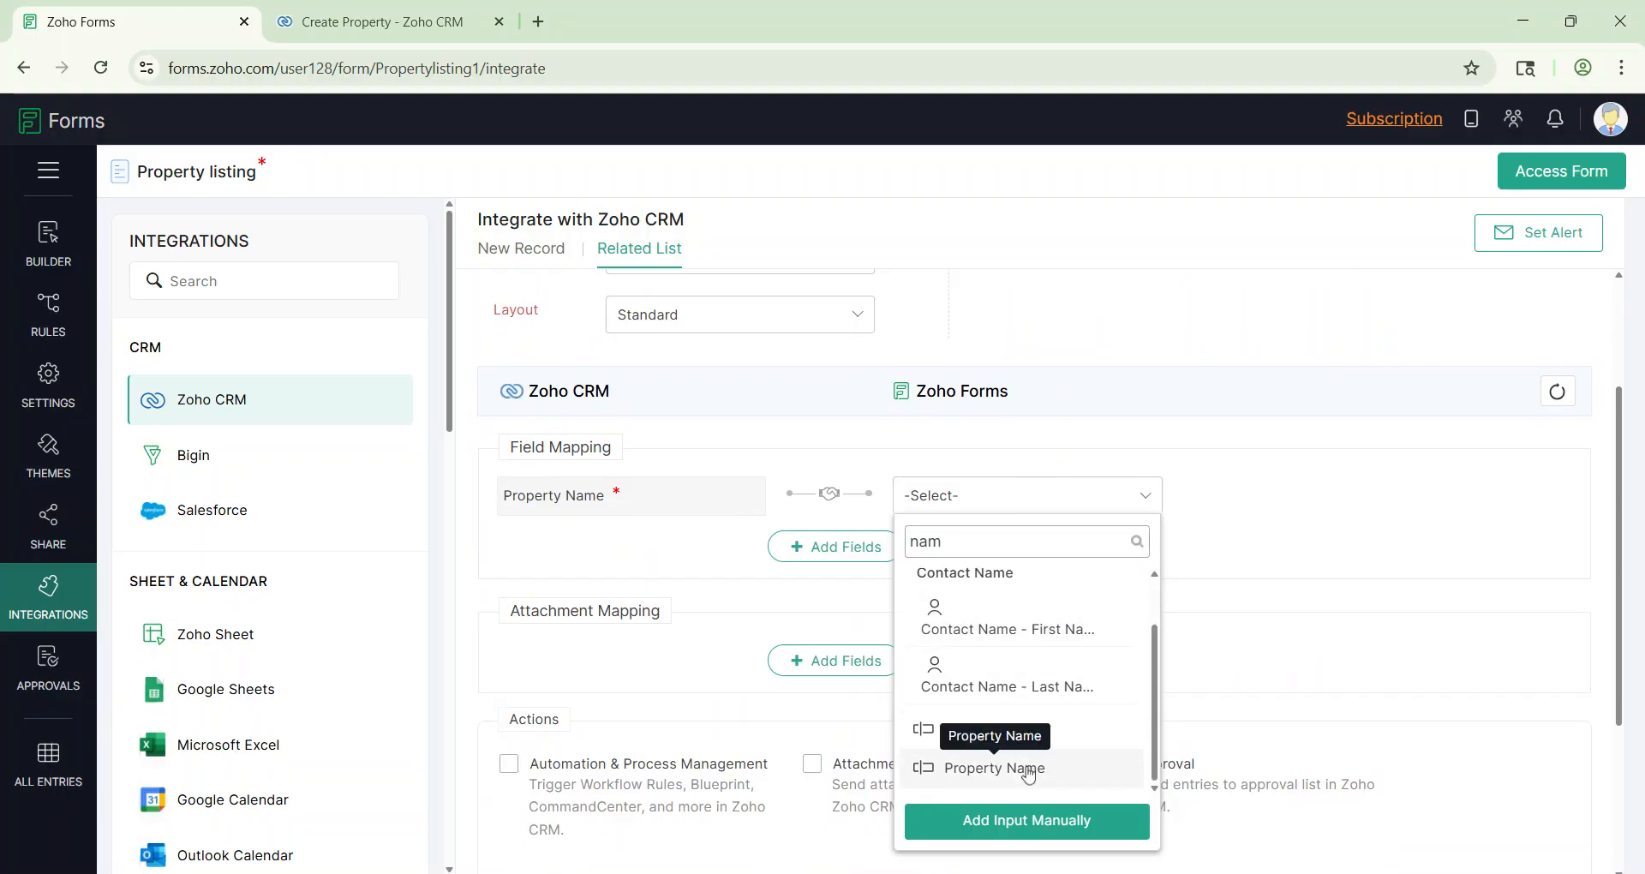
pyautogui.click(1028, 771)
pyautogui.click(812, 548)
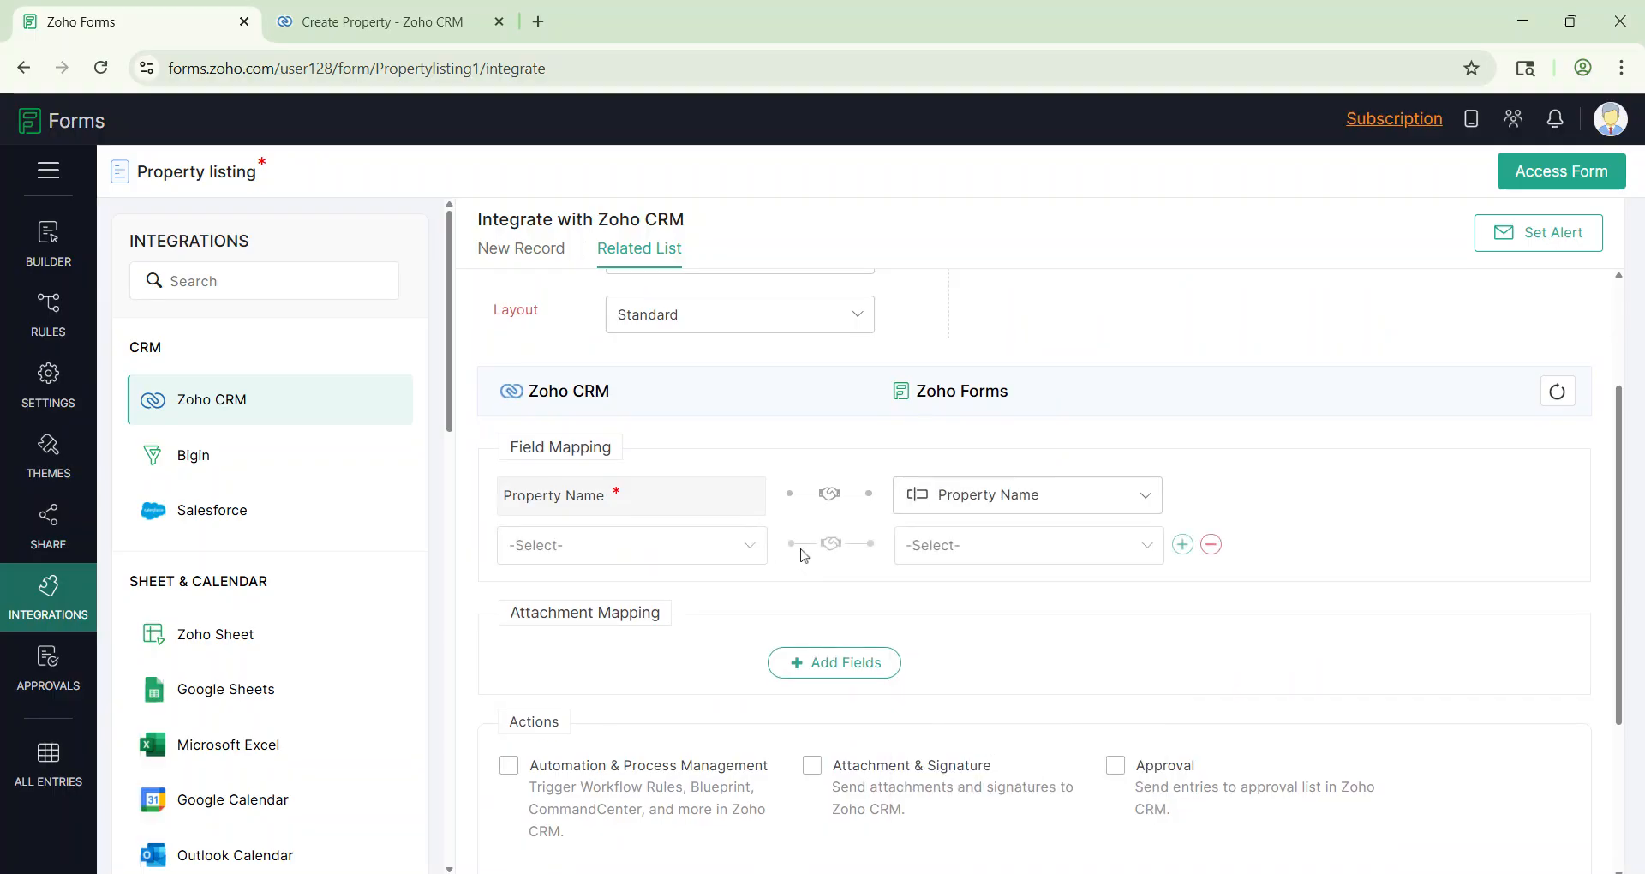
pyautogui.click(602, 555)
pyautogui.click(569, 684)
pyautogui.click(958, 552)
pyautogui.write('lo')
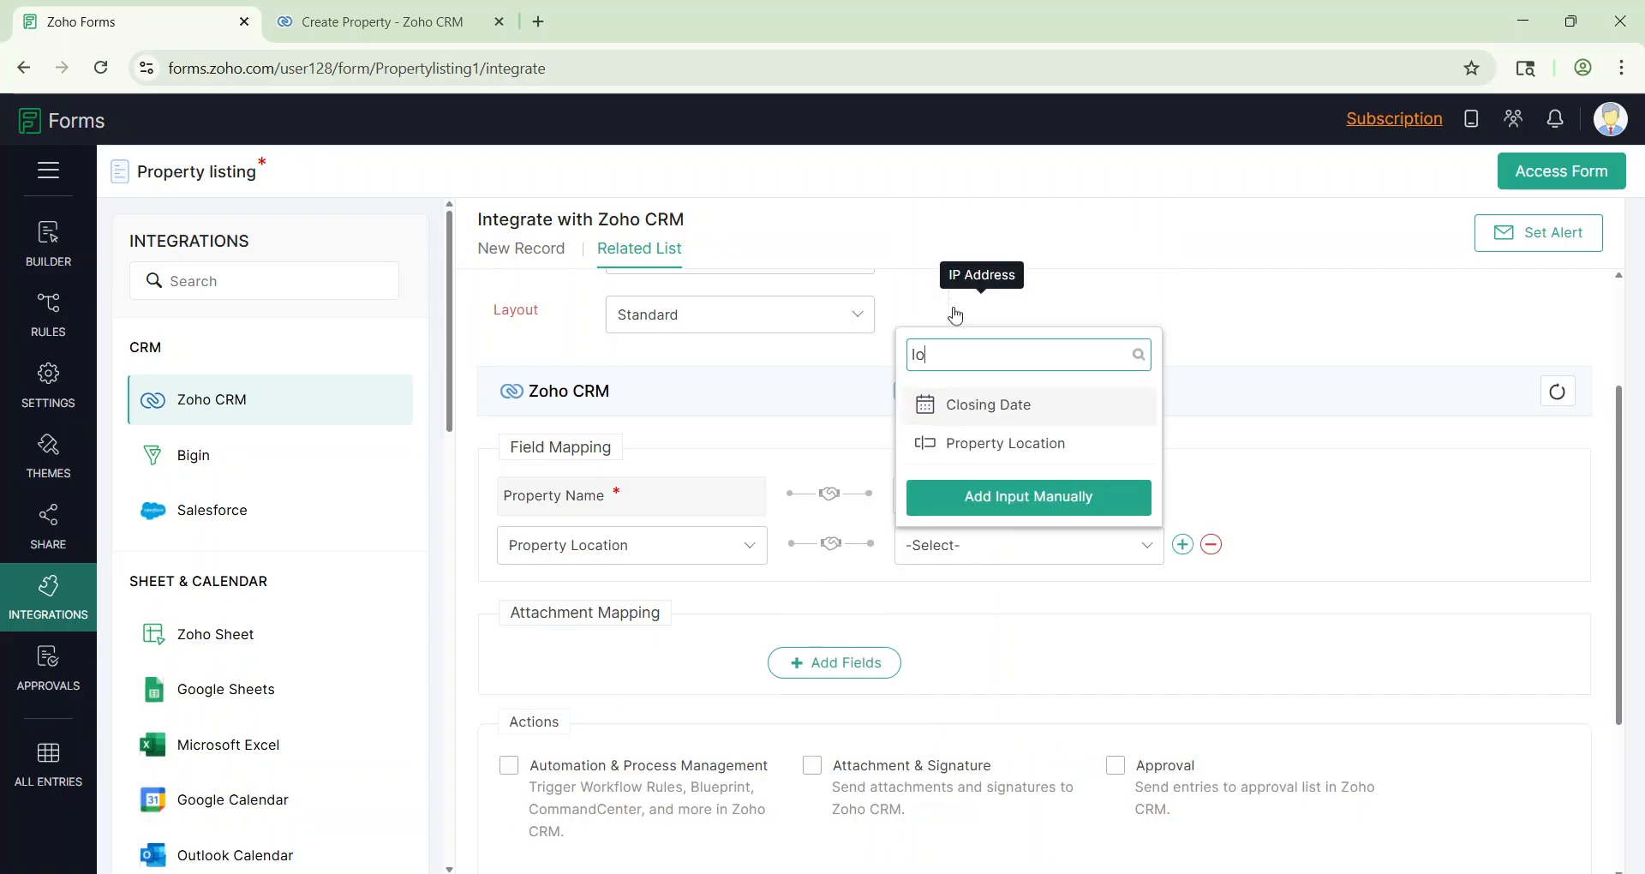
pyautogui.click(1030, 443)
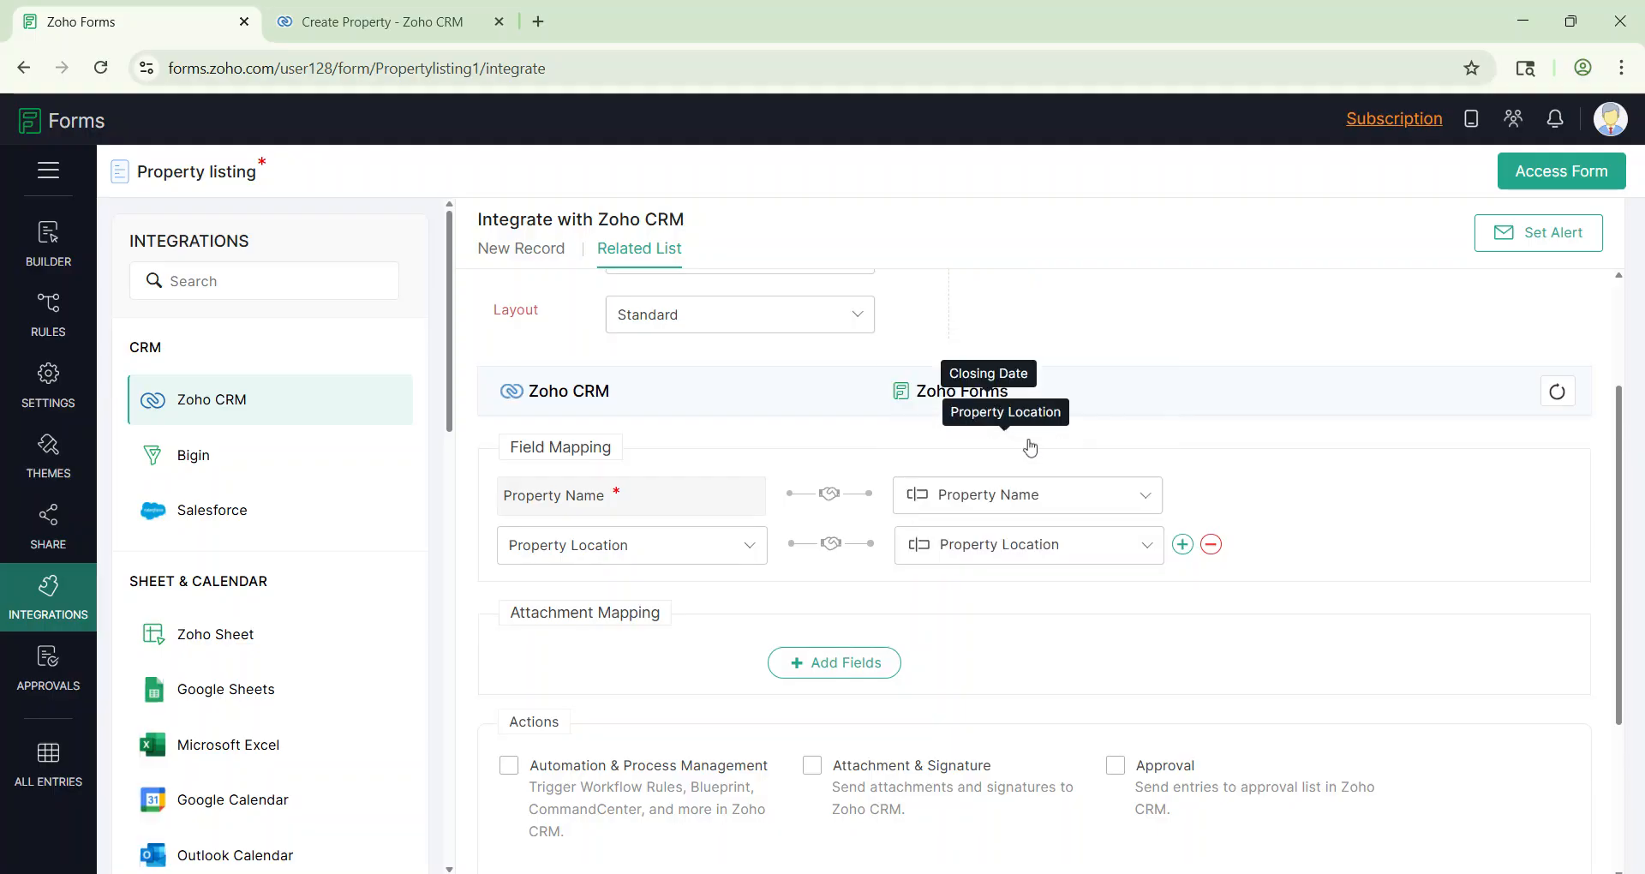
pyautogui.click(1182, 545)
# Step: Map the CRM Property Type field to the form's Property Type
pyautogui.click(628, 597)
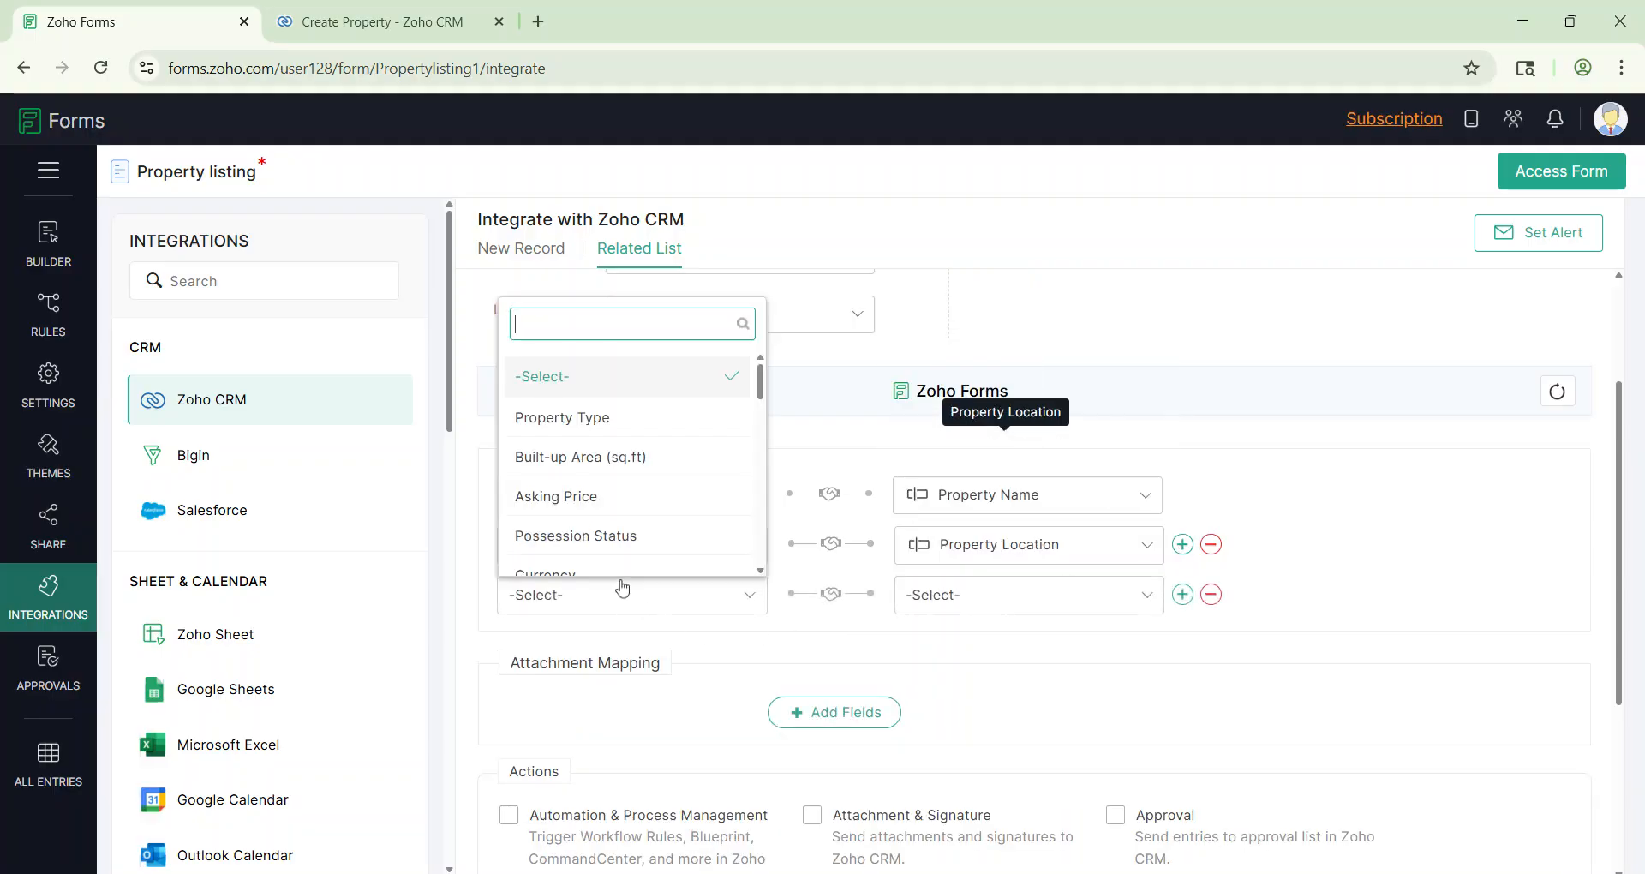
pyautogui.click(590, 420)
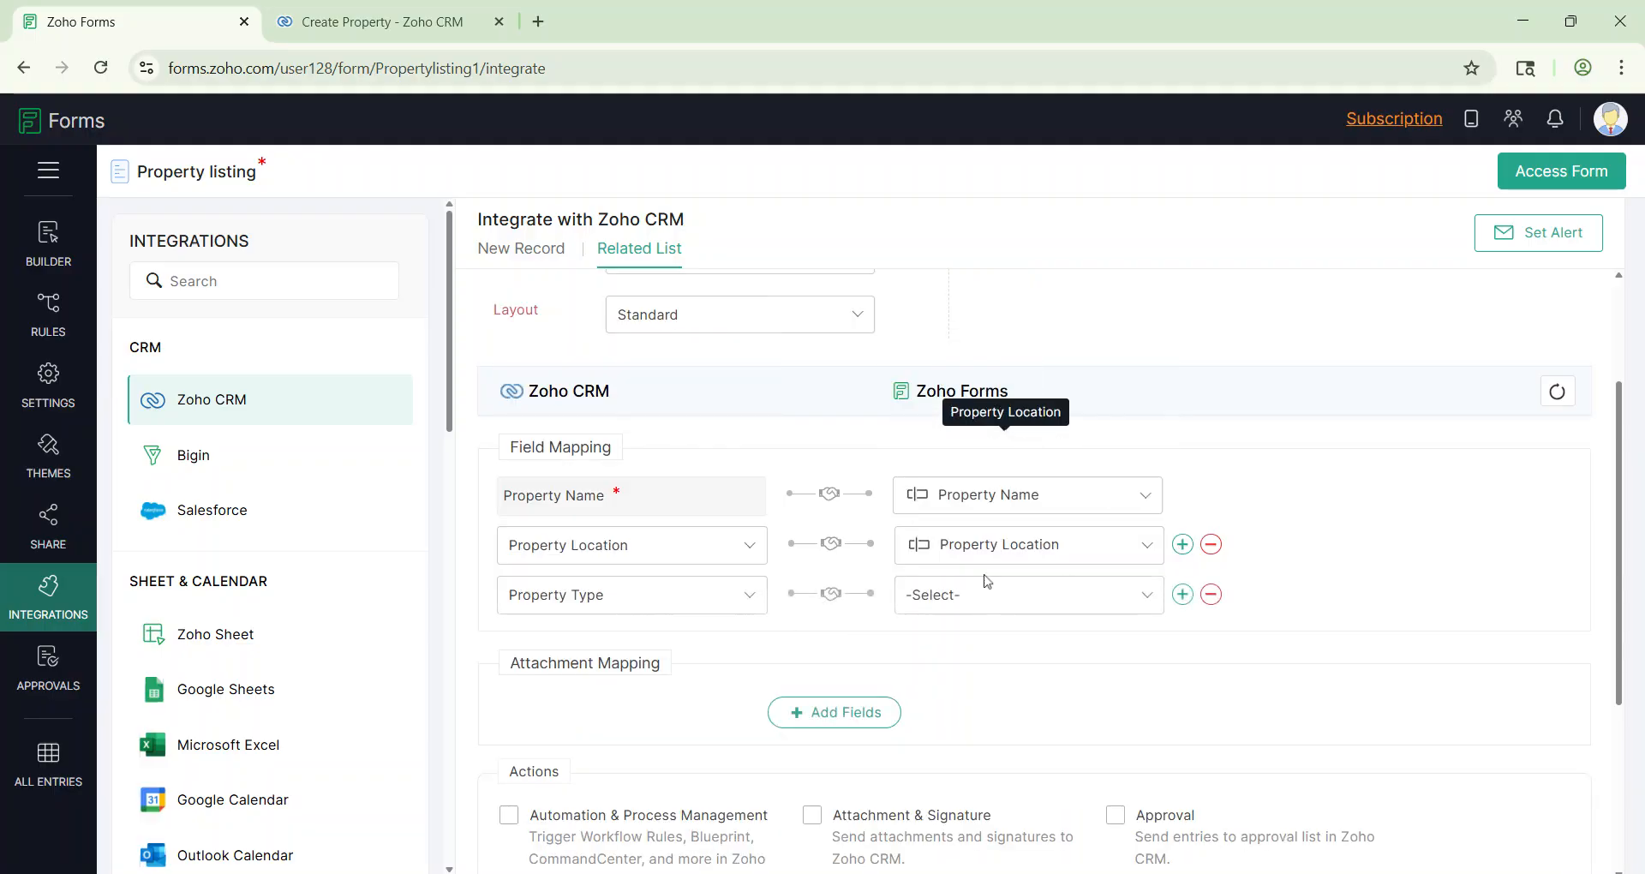
pyautogui.click(989, 594)
pyautogui.scroll(-3, 990, 527)
pyautogui.write('ty')
pyautogui.click(1006, 551)
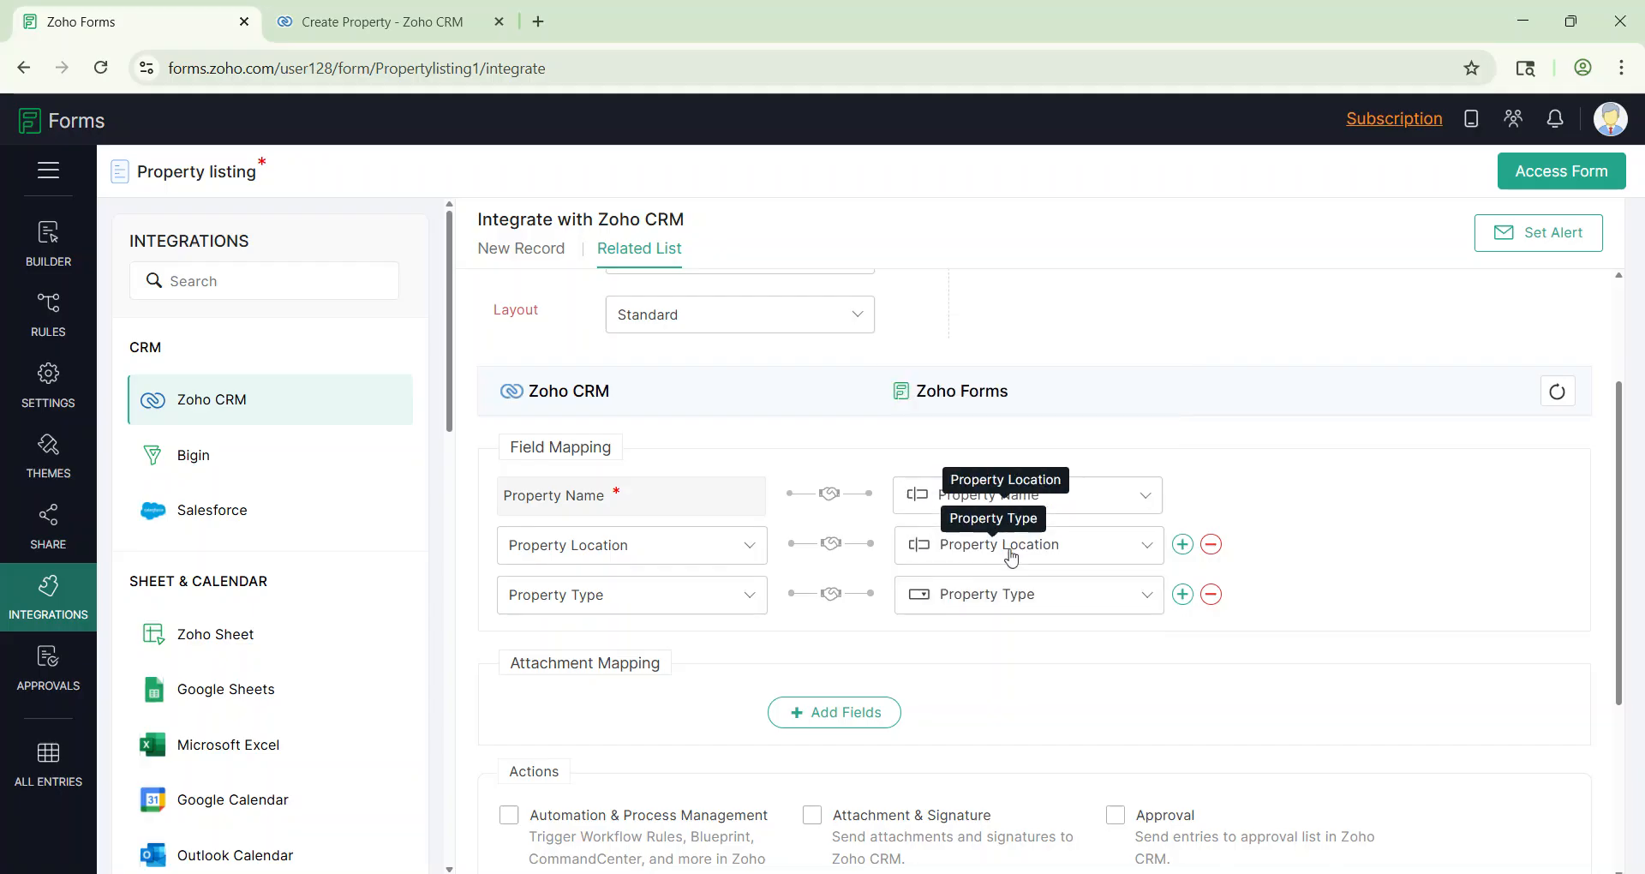
# Step: Add a mapping row pairing the CRM Asking Price with the form's Amount field
pyautogui.click(1182, 594)
pyautogui.click(566, 647)
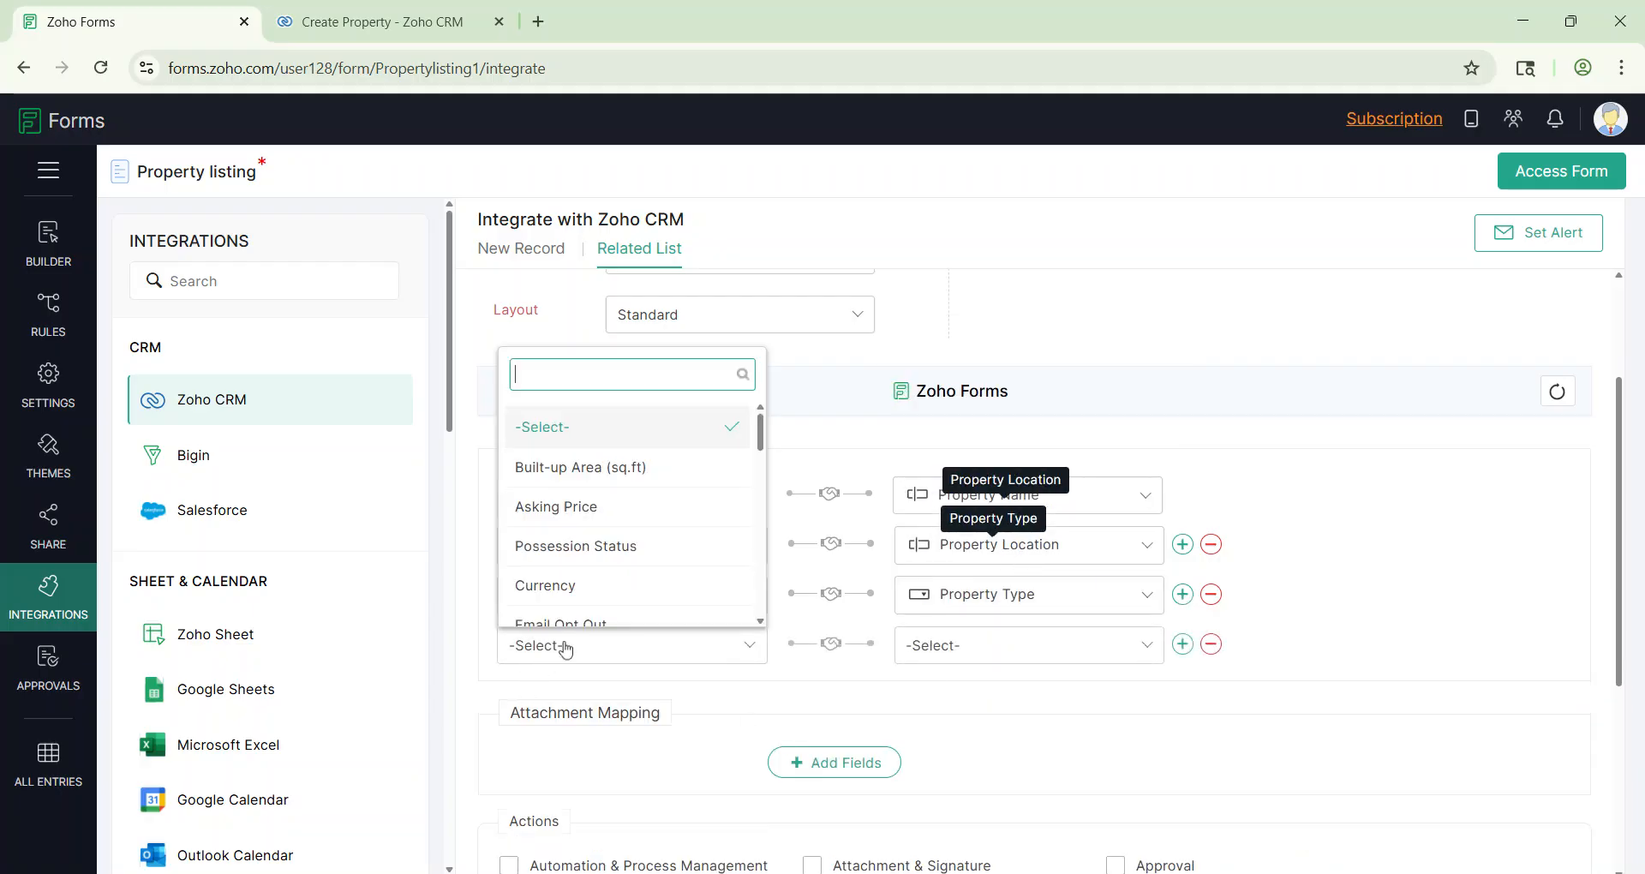
pyautogui.click(595, 509)
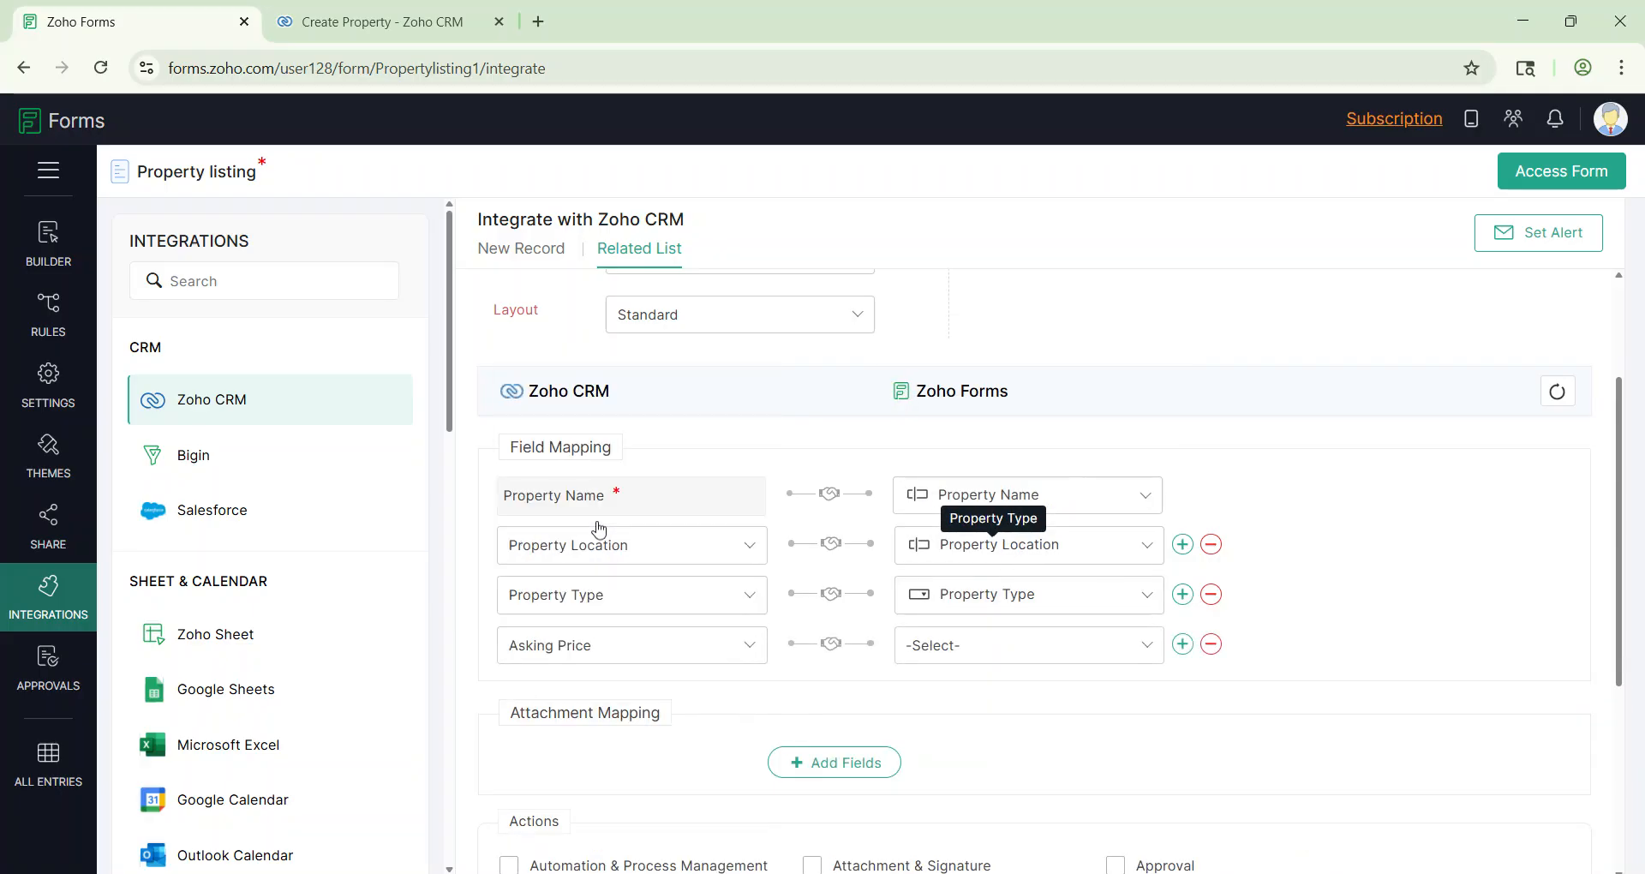
pyautogui.click(924, 646)
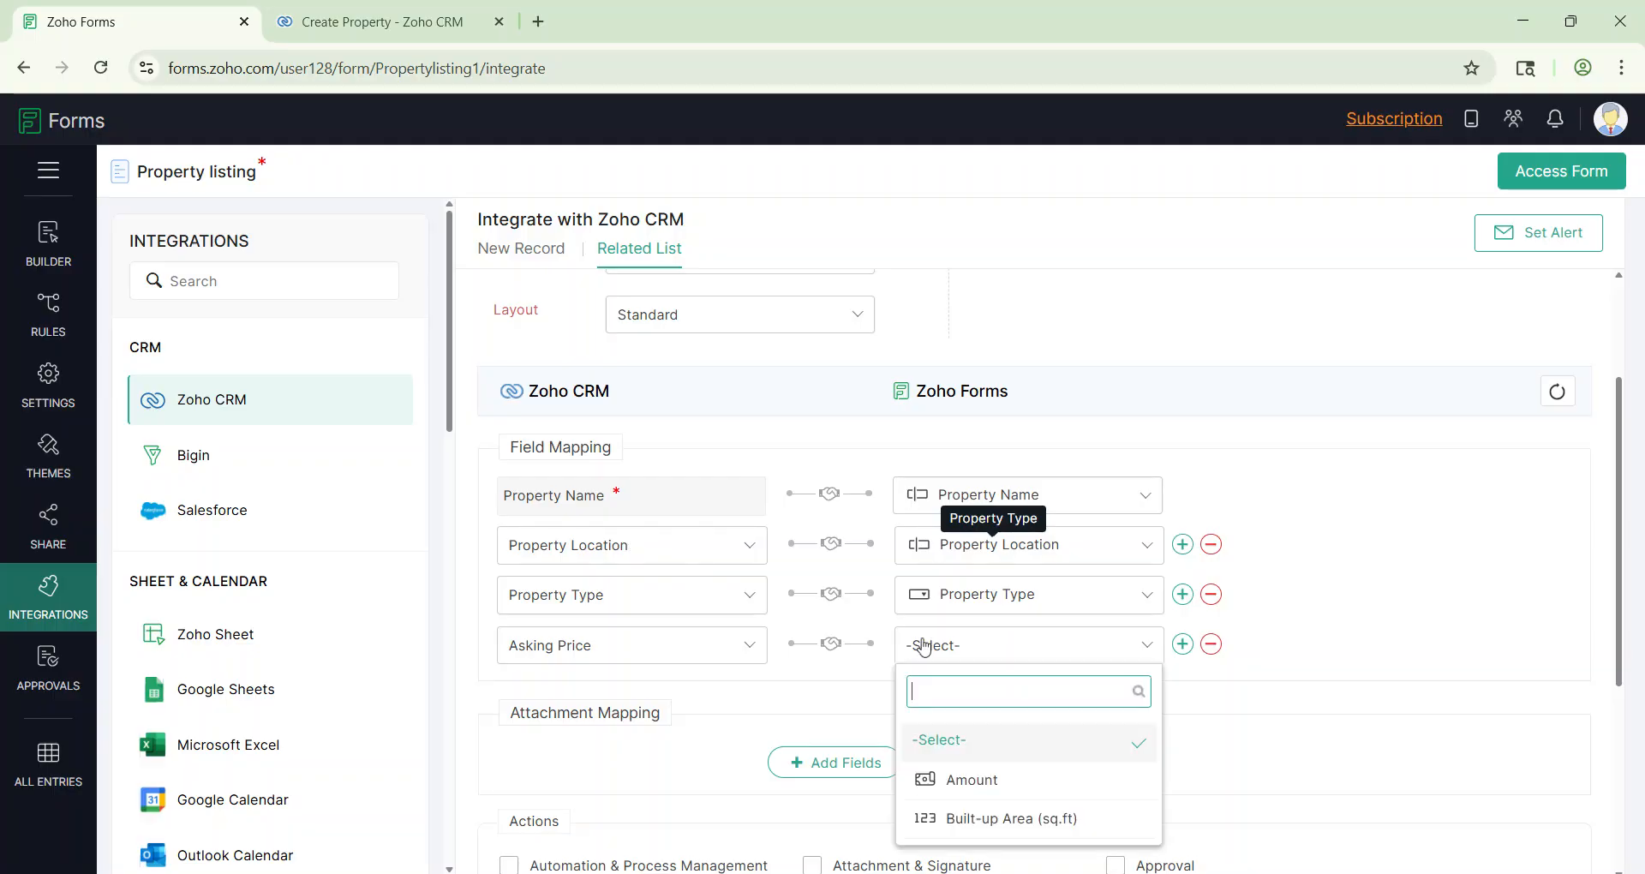
pyautogui.click(972, 779)
pyautogui.scroll(-2, 1192, 550)
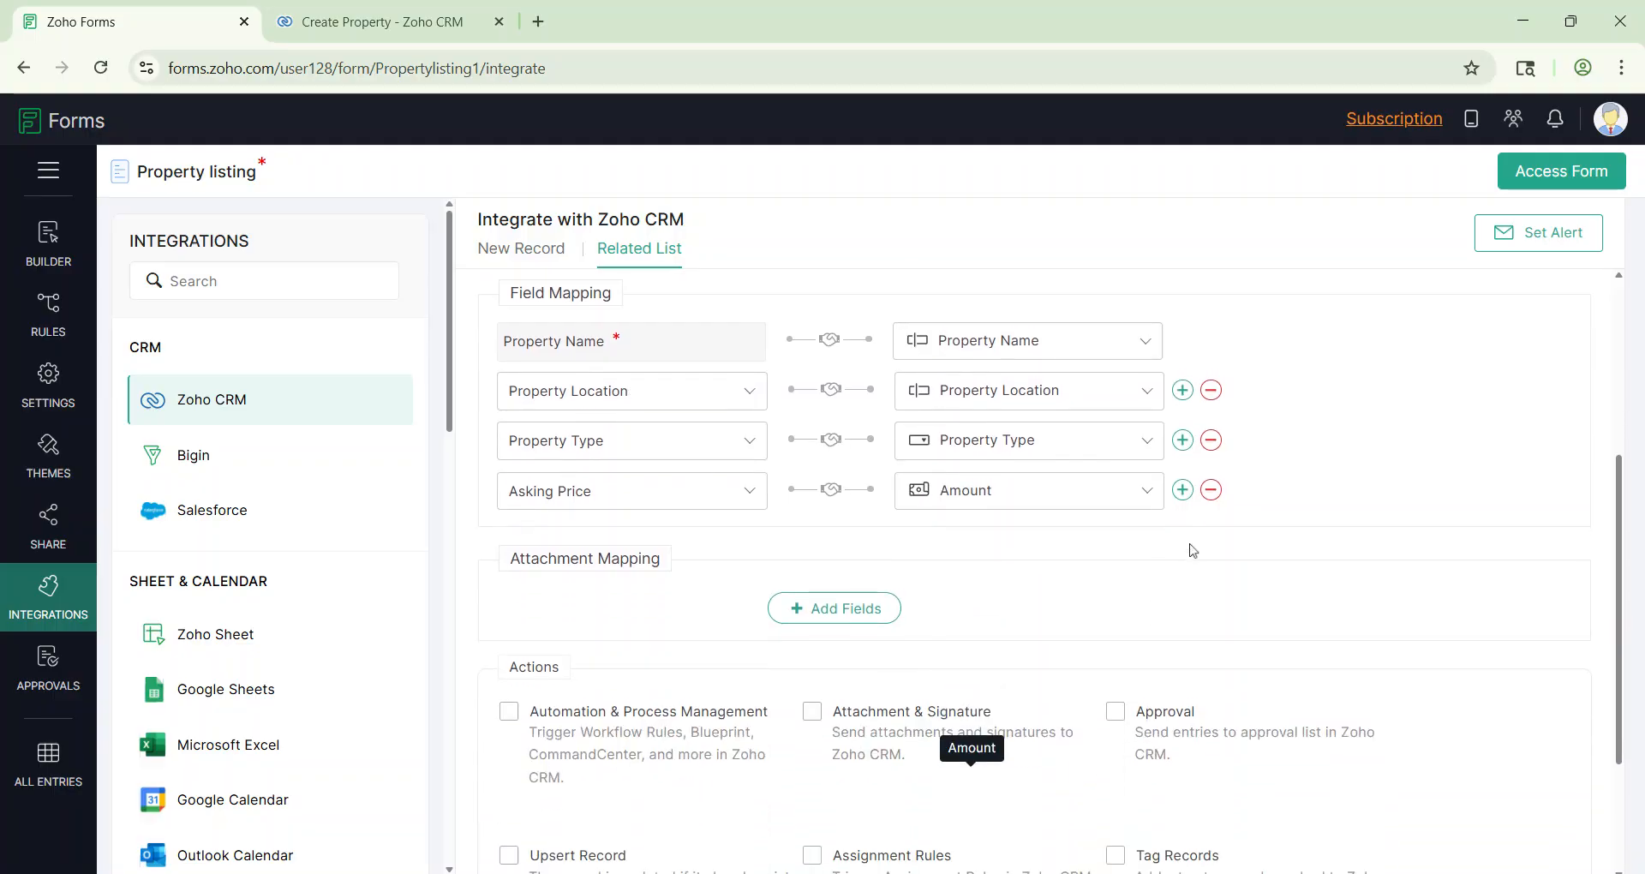
# Step: Add rows mapping Built-up Area (sq.ft) and Possession Status to their matching CRM fields
pyautogui.click(1183, 491)
pyautogui.click(588, 541)
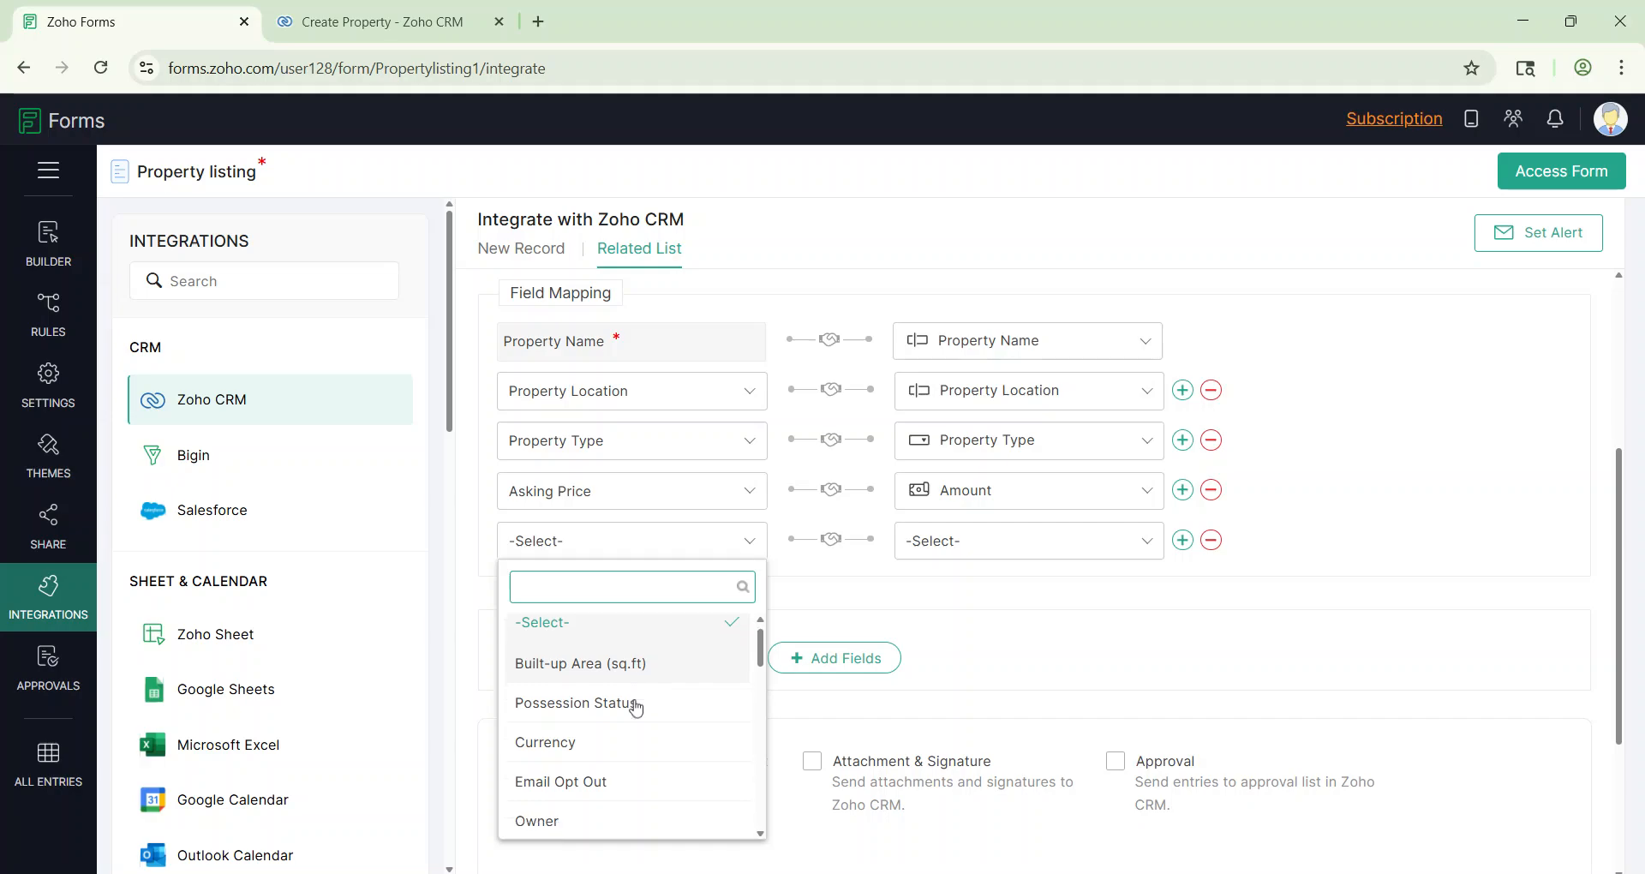
pyautogui.click(613, 673)
pyautogui.click(1000, 553)
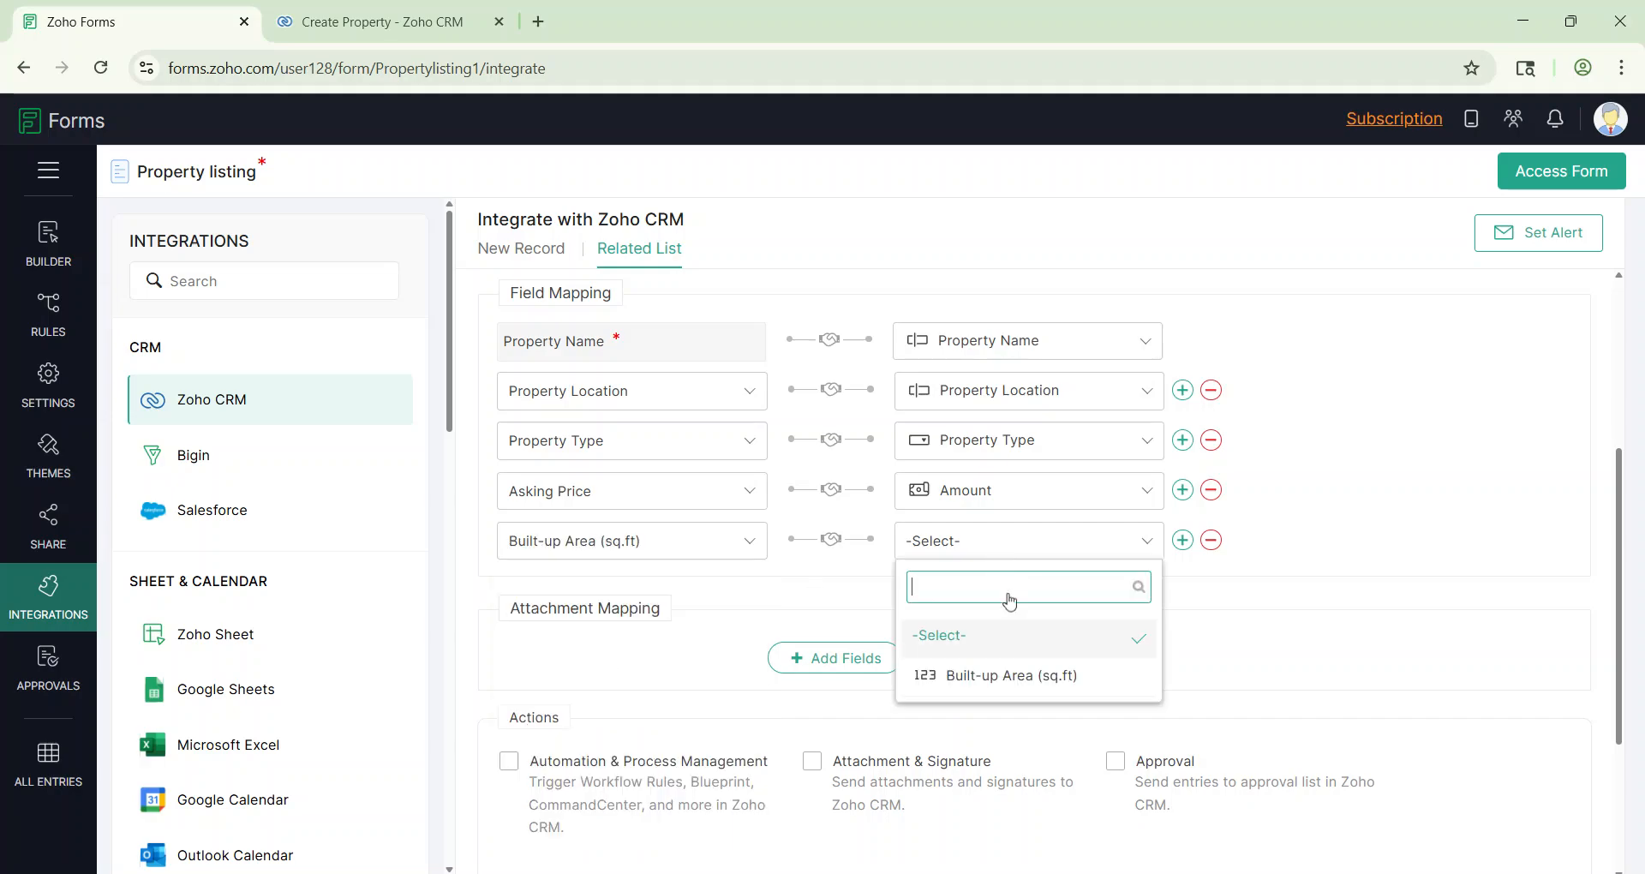
pyautogui.click(1015, 676)
pyautogui.click(1182, 543)
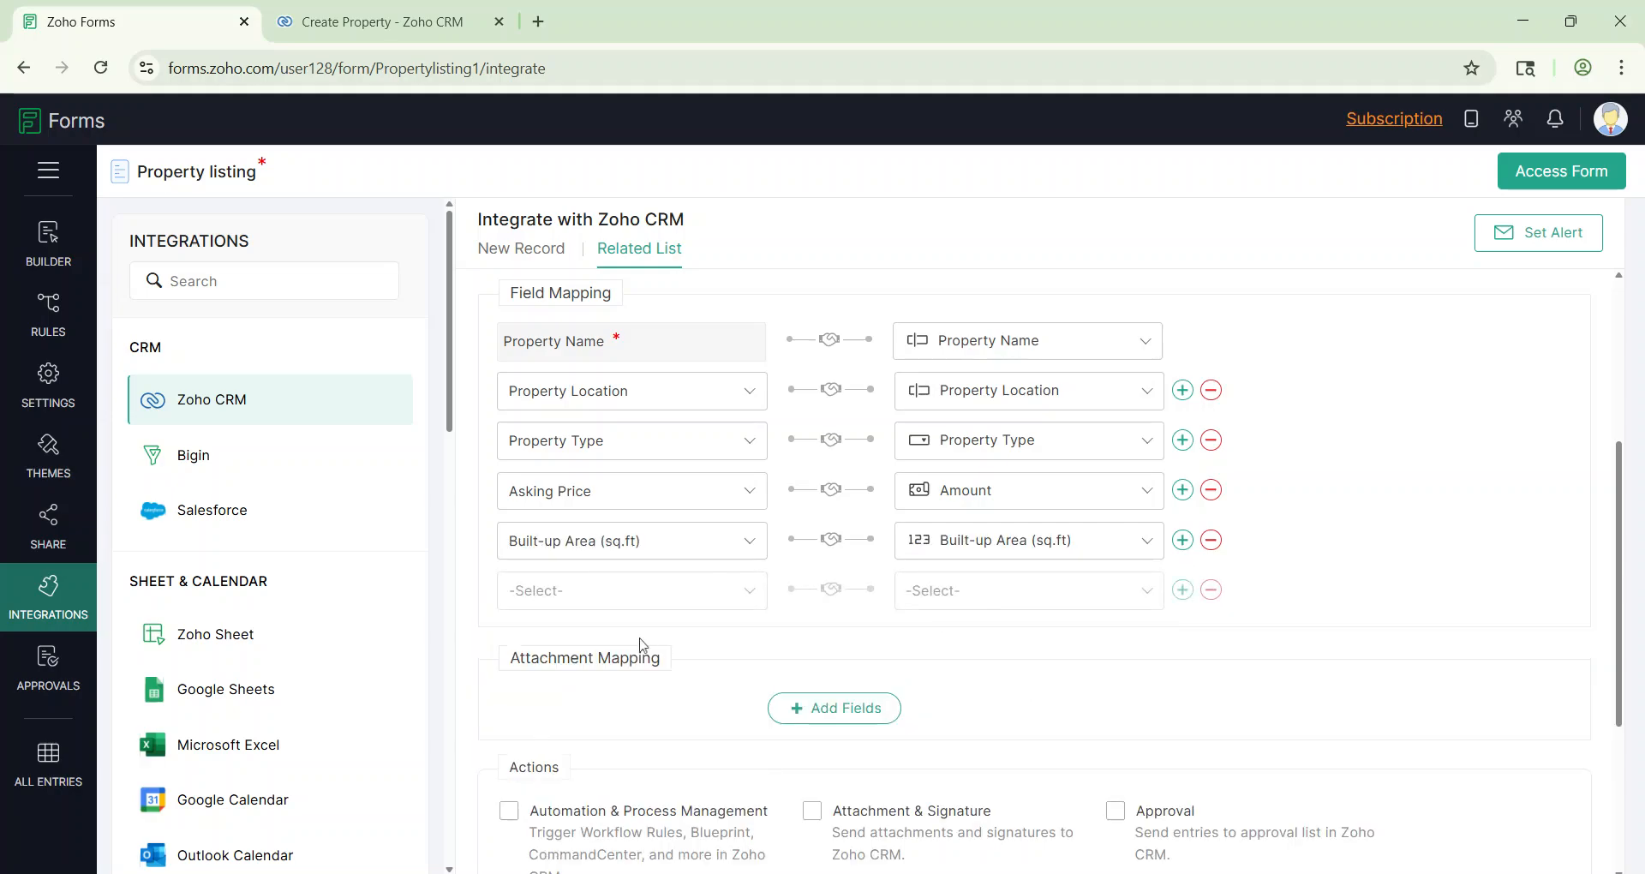
pyautogui.click(576, 591)
pyautogui.click(581, 414)
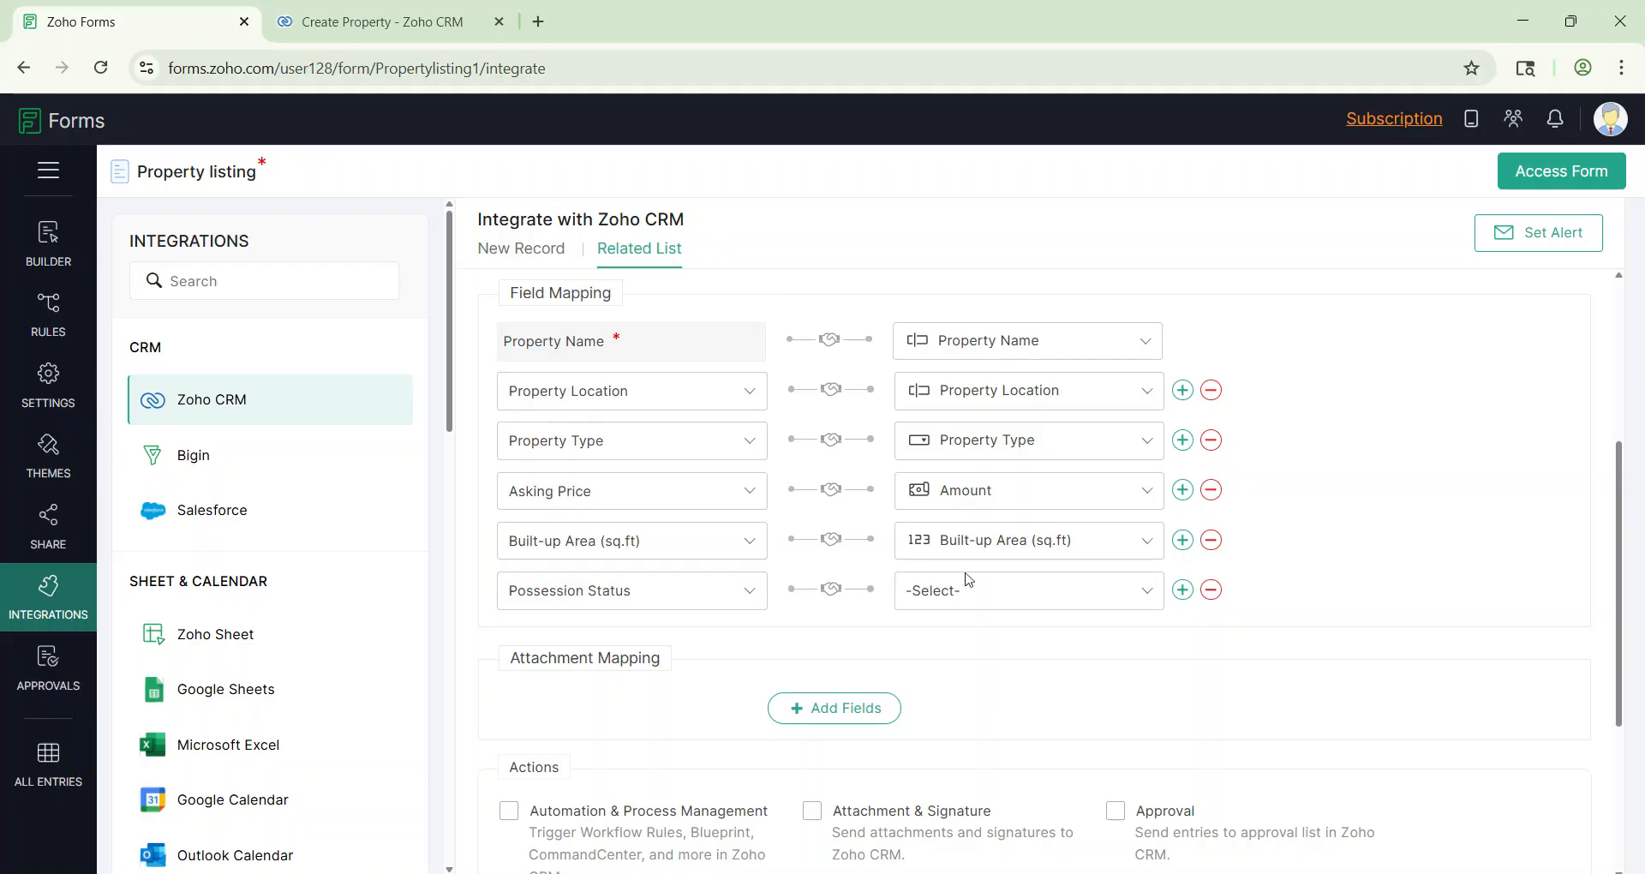
pyautogui.click(1021, 590)
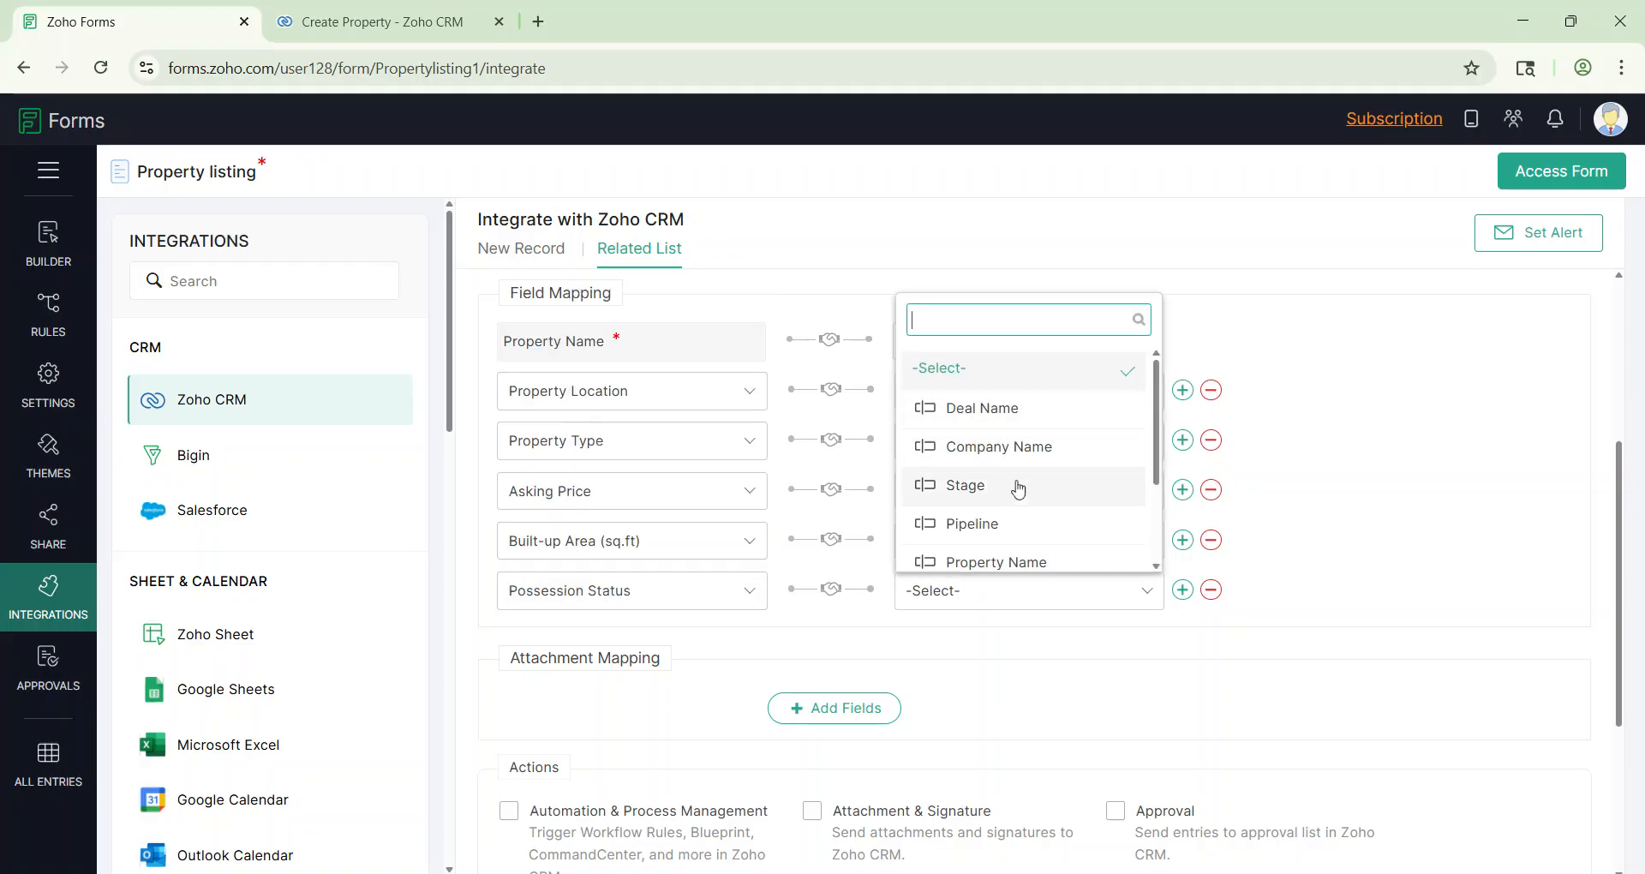
pyautogui.write('stat')
pyautogui.click(1019, 546)
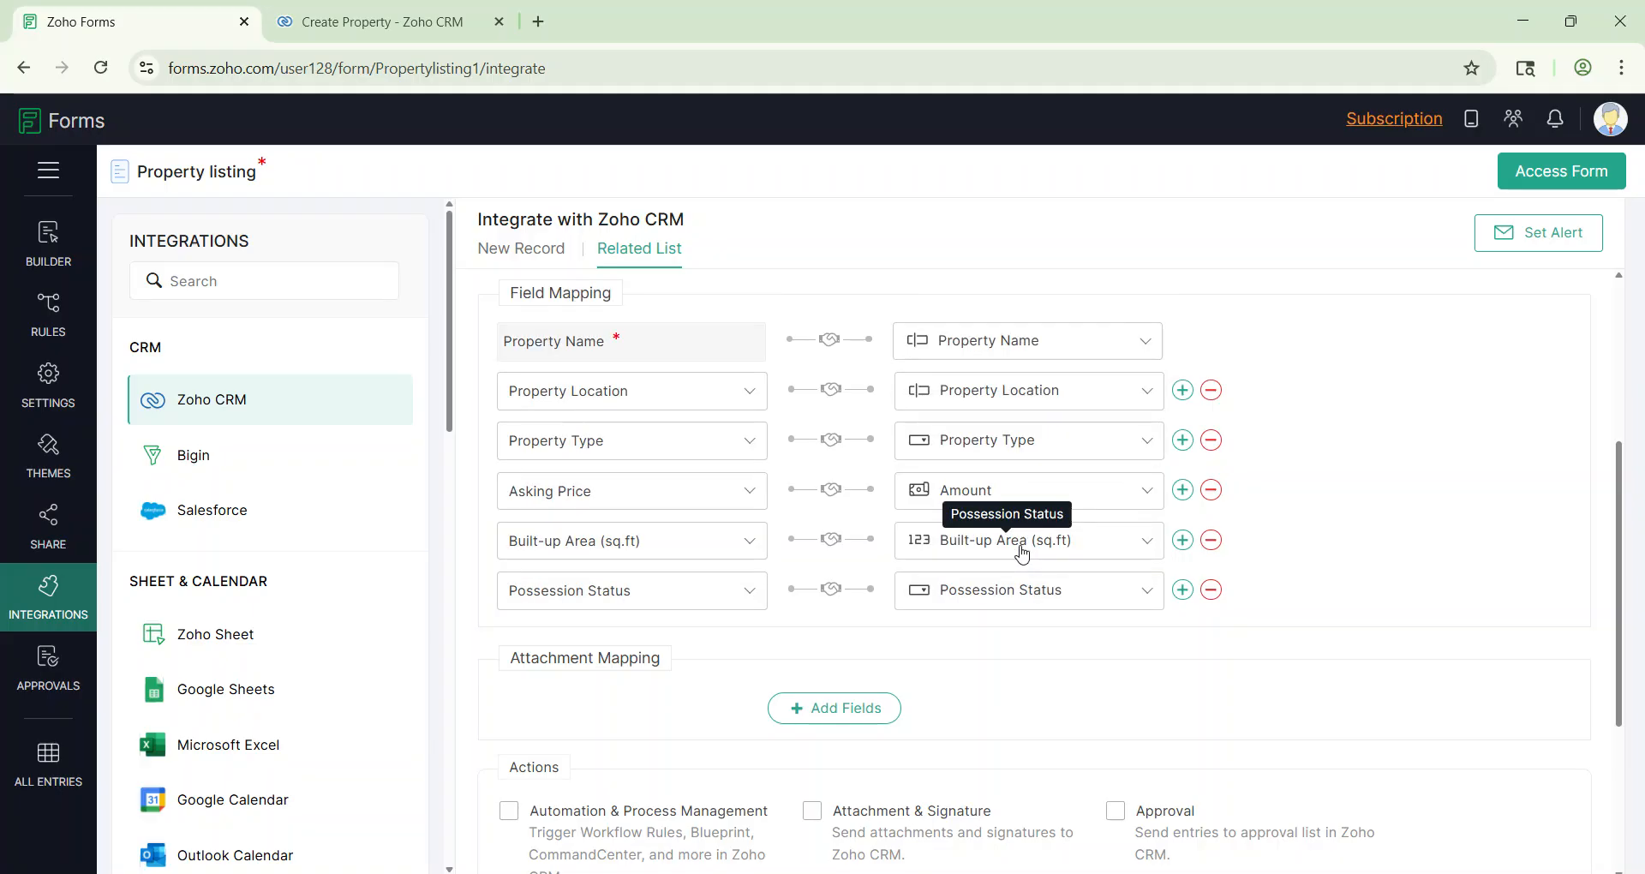
# Step: Remove the extra empty mapping row so no unused mapping remains
pyautogui.click(1182, 589)
pyautogui.click(625, 640)
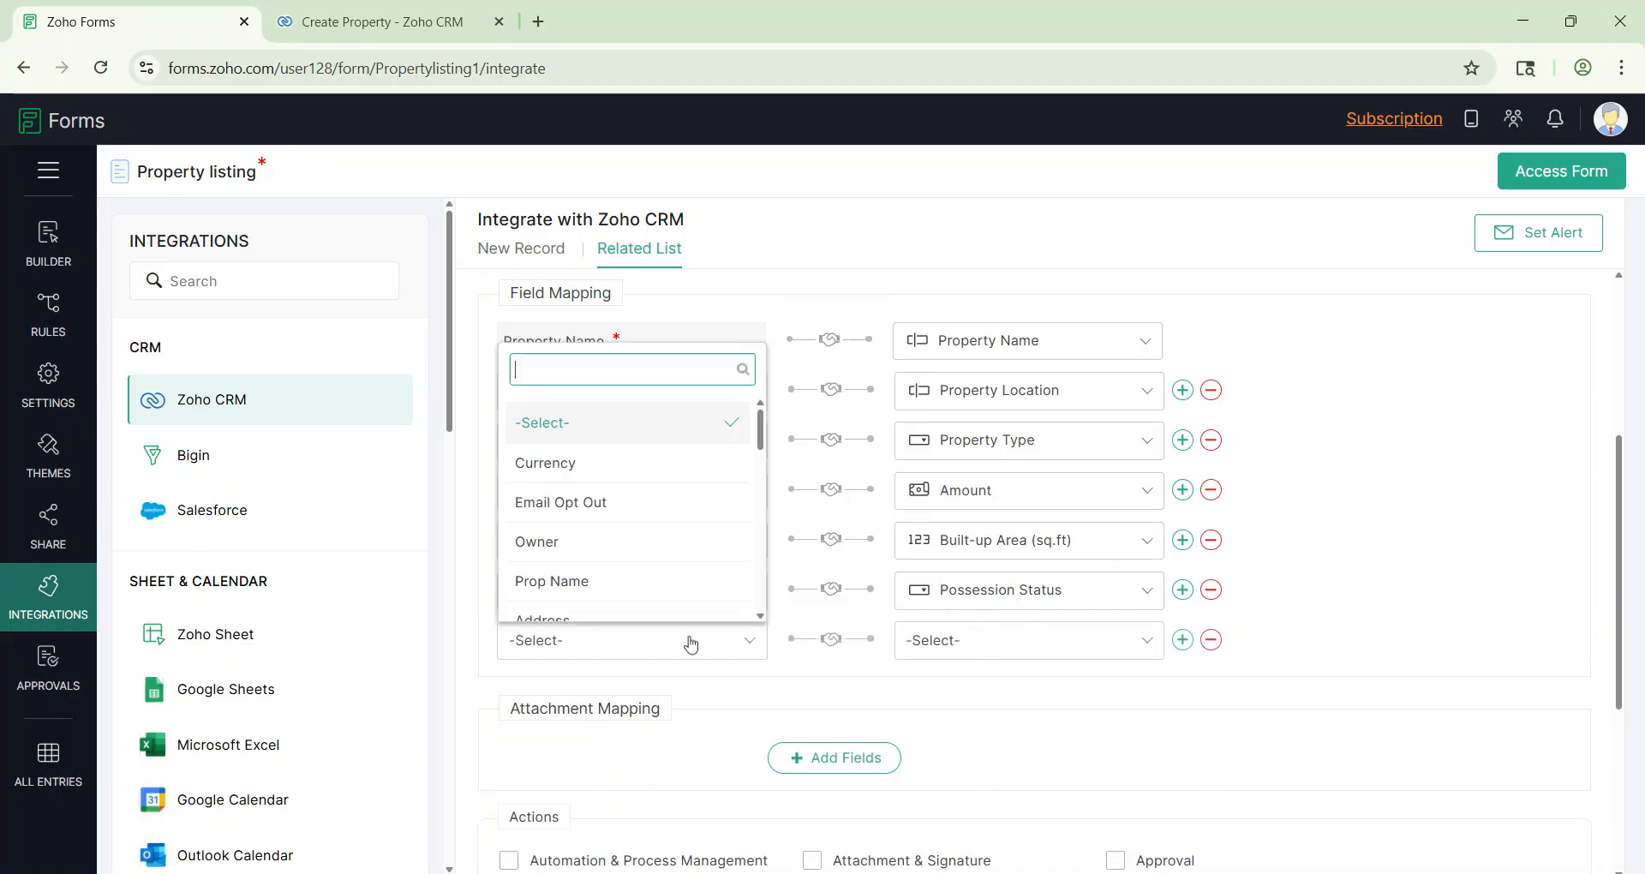
pyautogui.scroll(-1, 649, 464)
pyautogui.scroll(1, 650, 464)
pyautogui.scroll(-4, 650, 464)
pyautogui.scroll(-8, 630, 505)
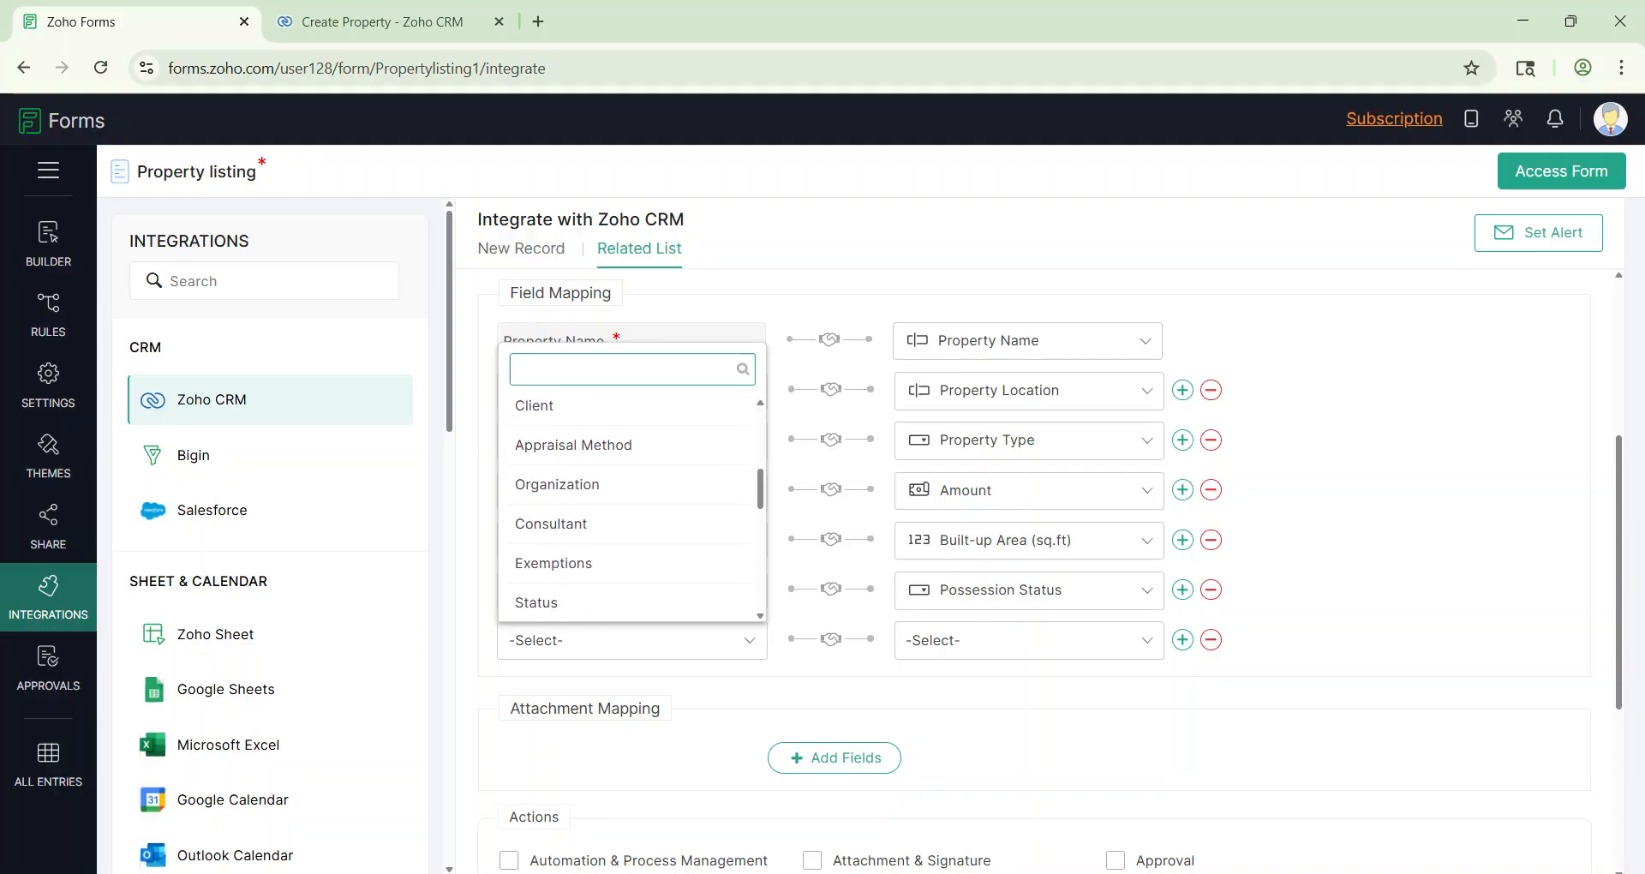
pyautogui.click(1211, 640)
pyautogui.click(1210, 640)
pyautogui.scroll(1, 1242, 674)
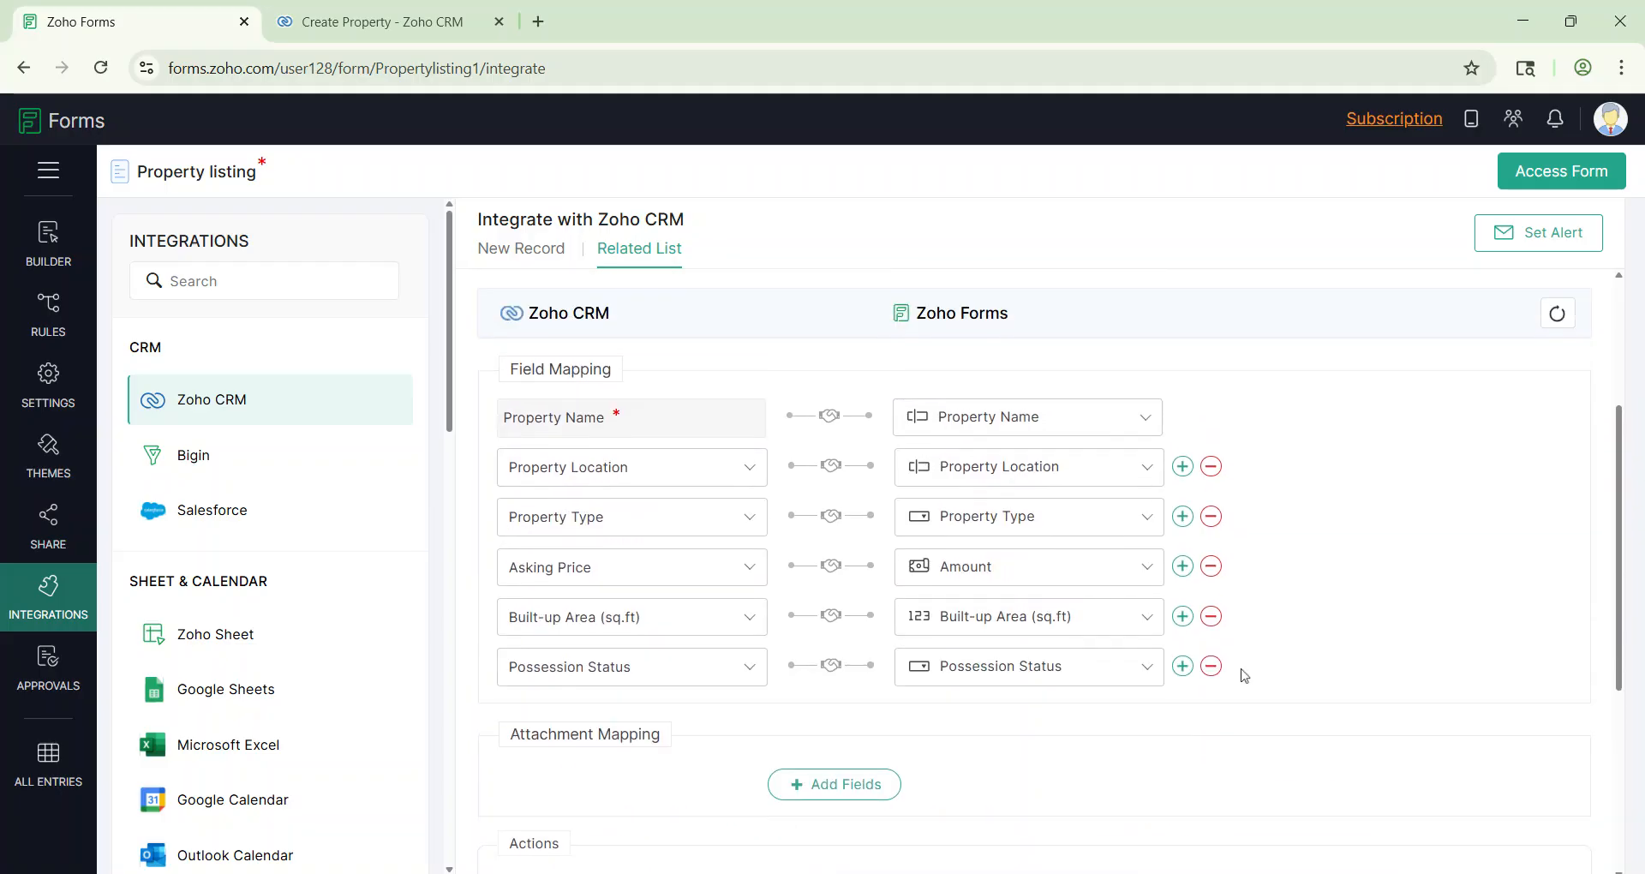
pyautogui.scroll(-5, 1242, 673)
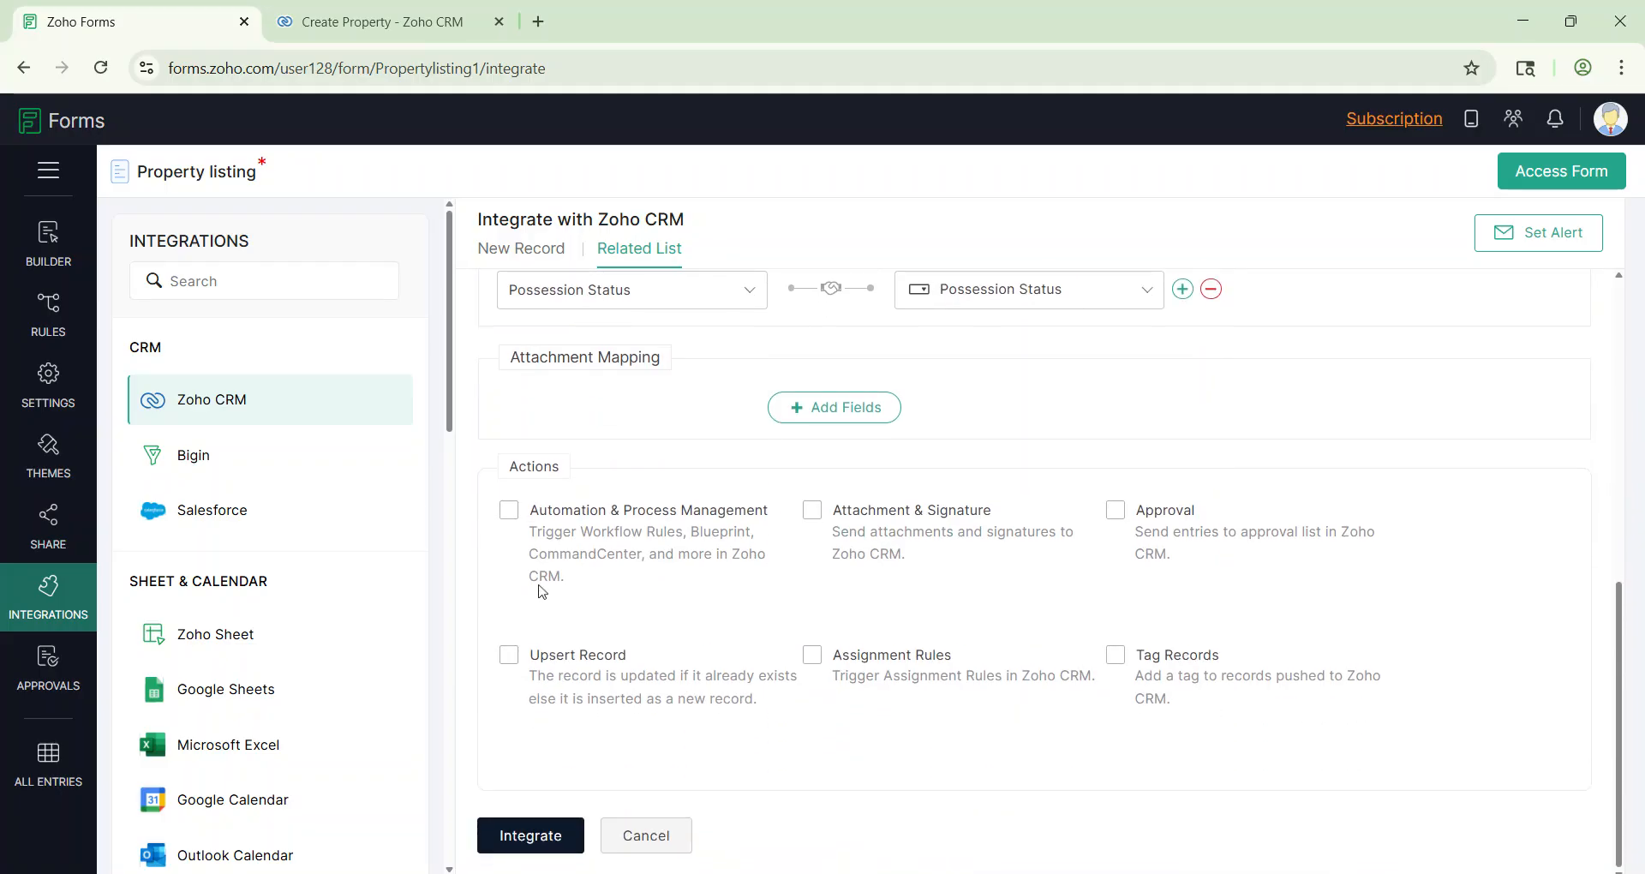
pyautogui.scroll(4, 816, 495)
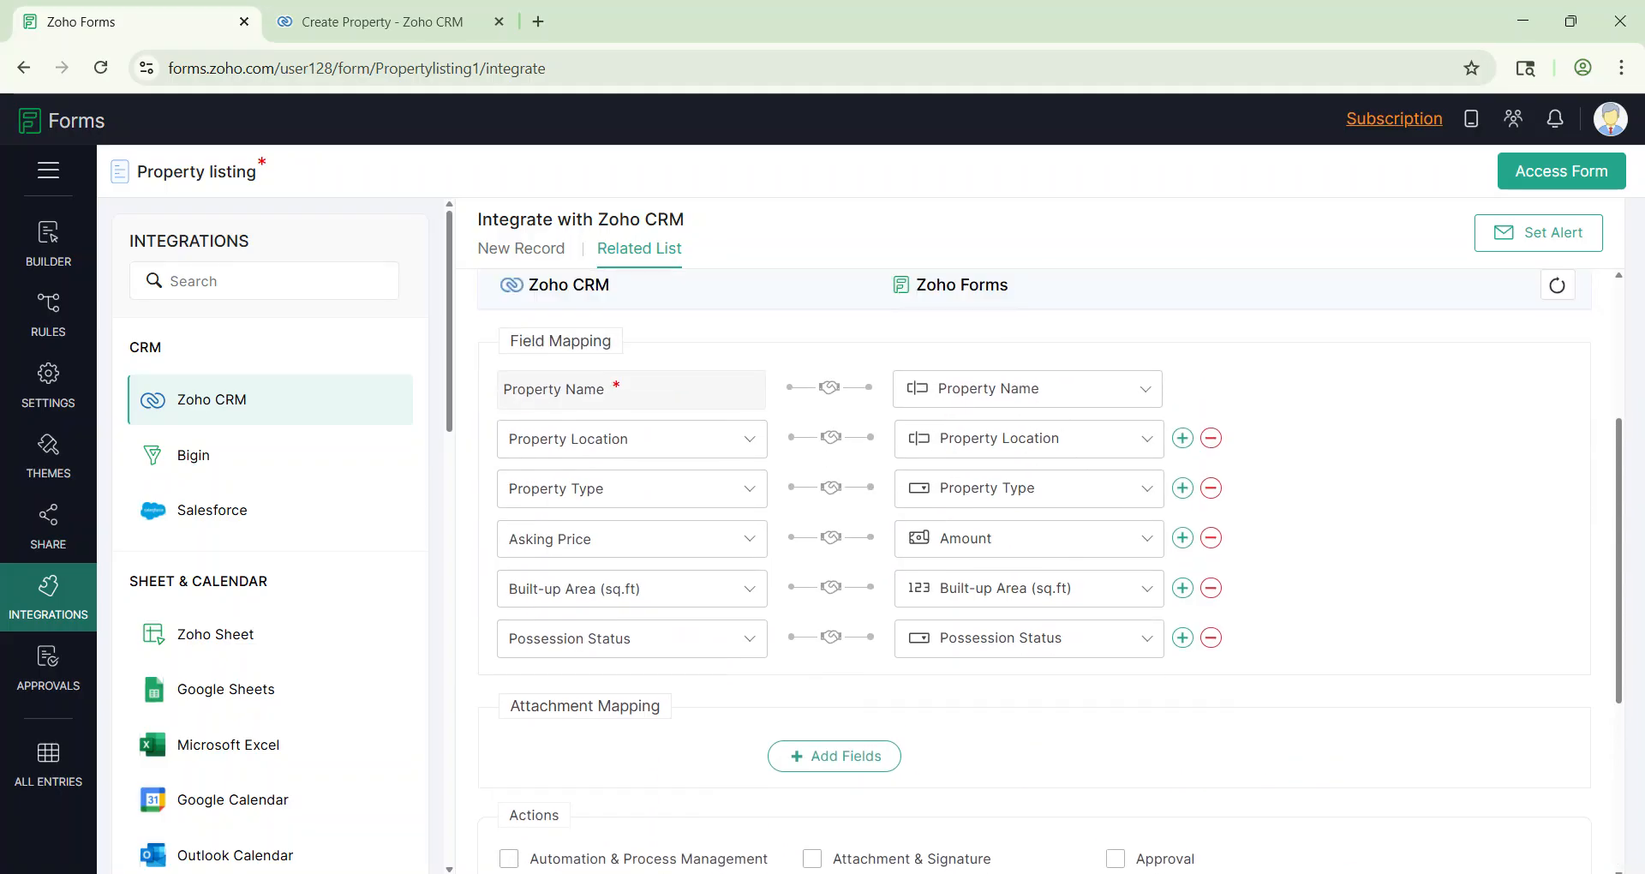
# Step: Try mapping Property Image as an attachment, then remove it when no matching CRM field exists
pyautogui.scroll(-2, 816, 495)
pyautogui.click(816, 495)
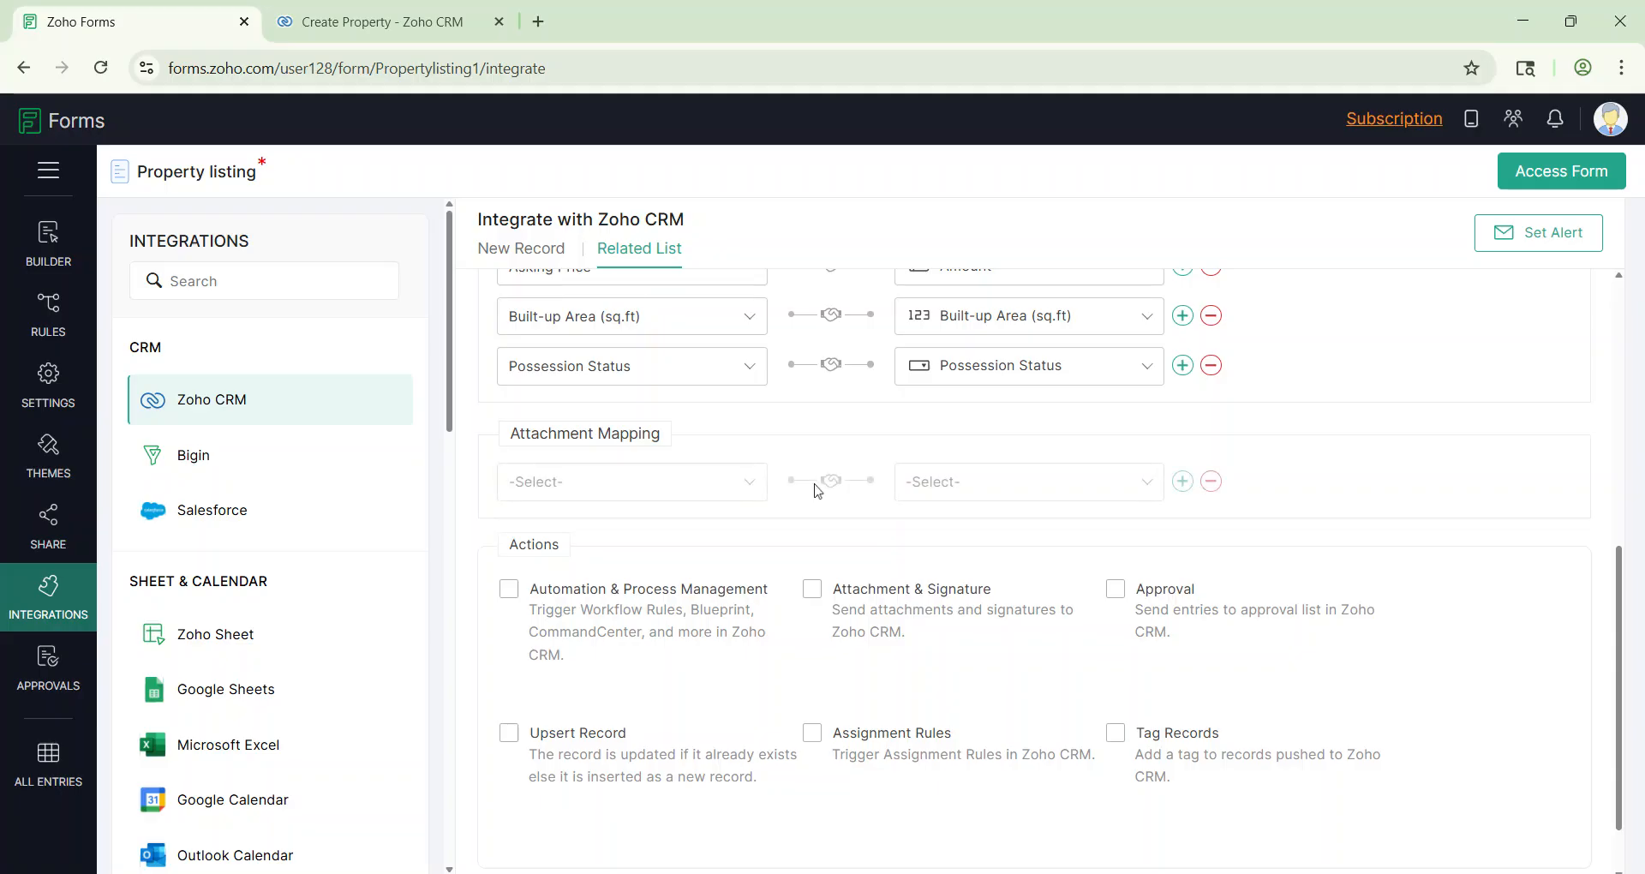
pyautogui.click(640, 497)
pyautogui.click(627, 623)
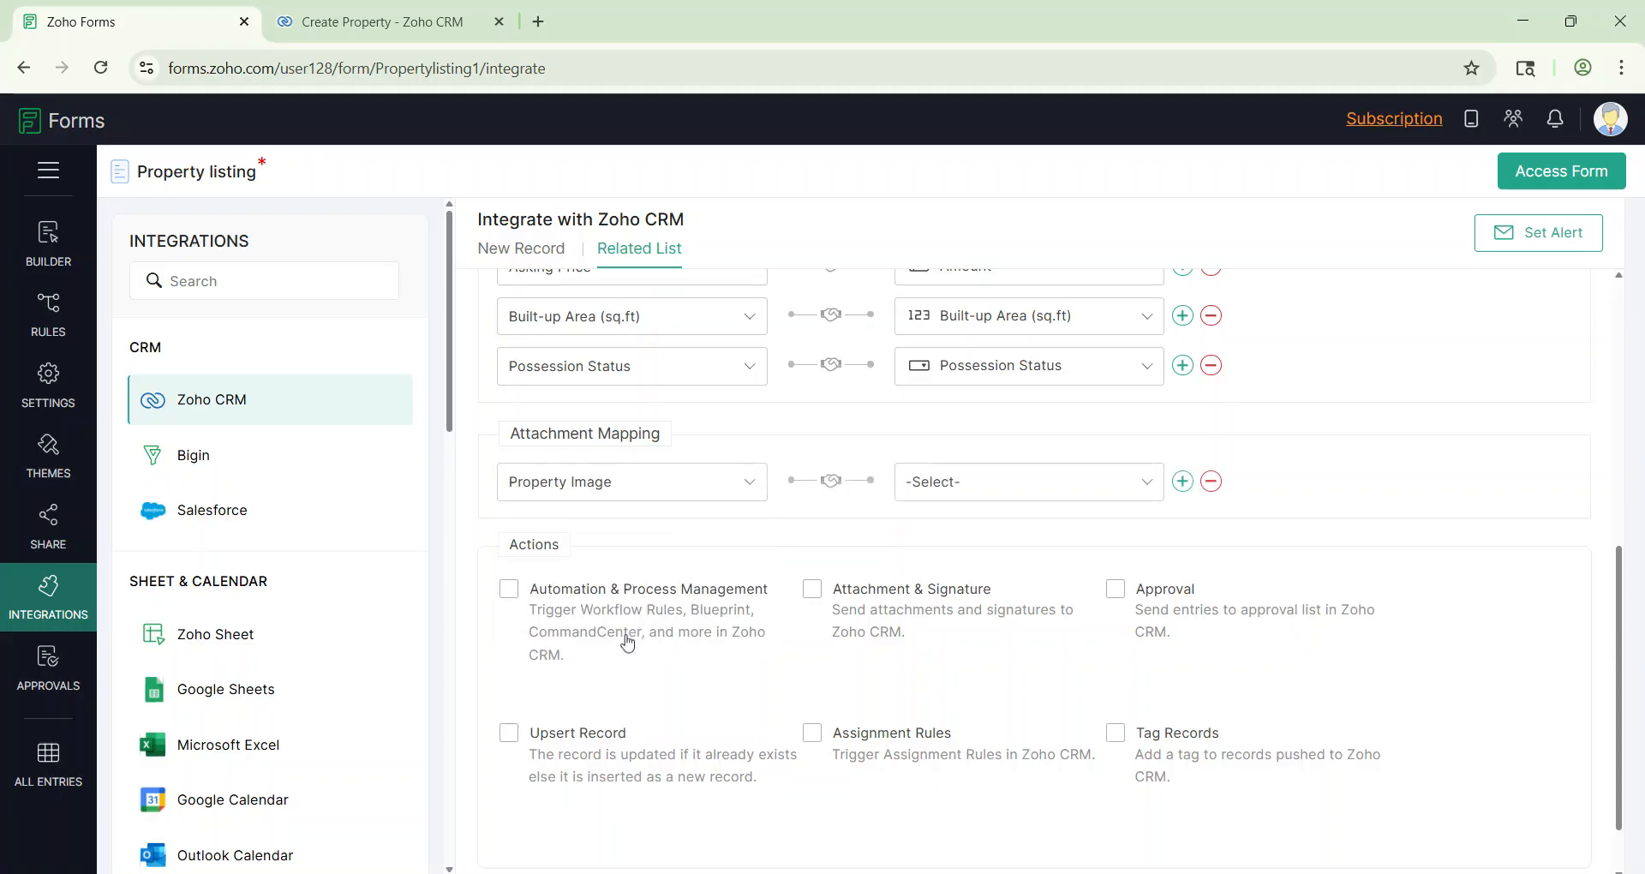
pyautogui.click(998, 496)
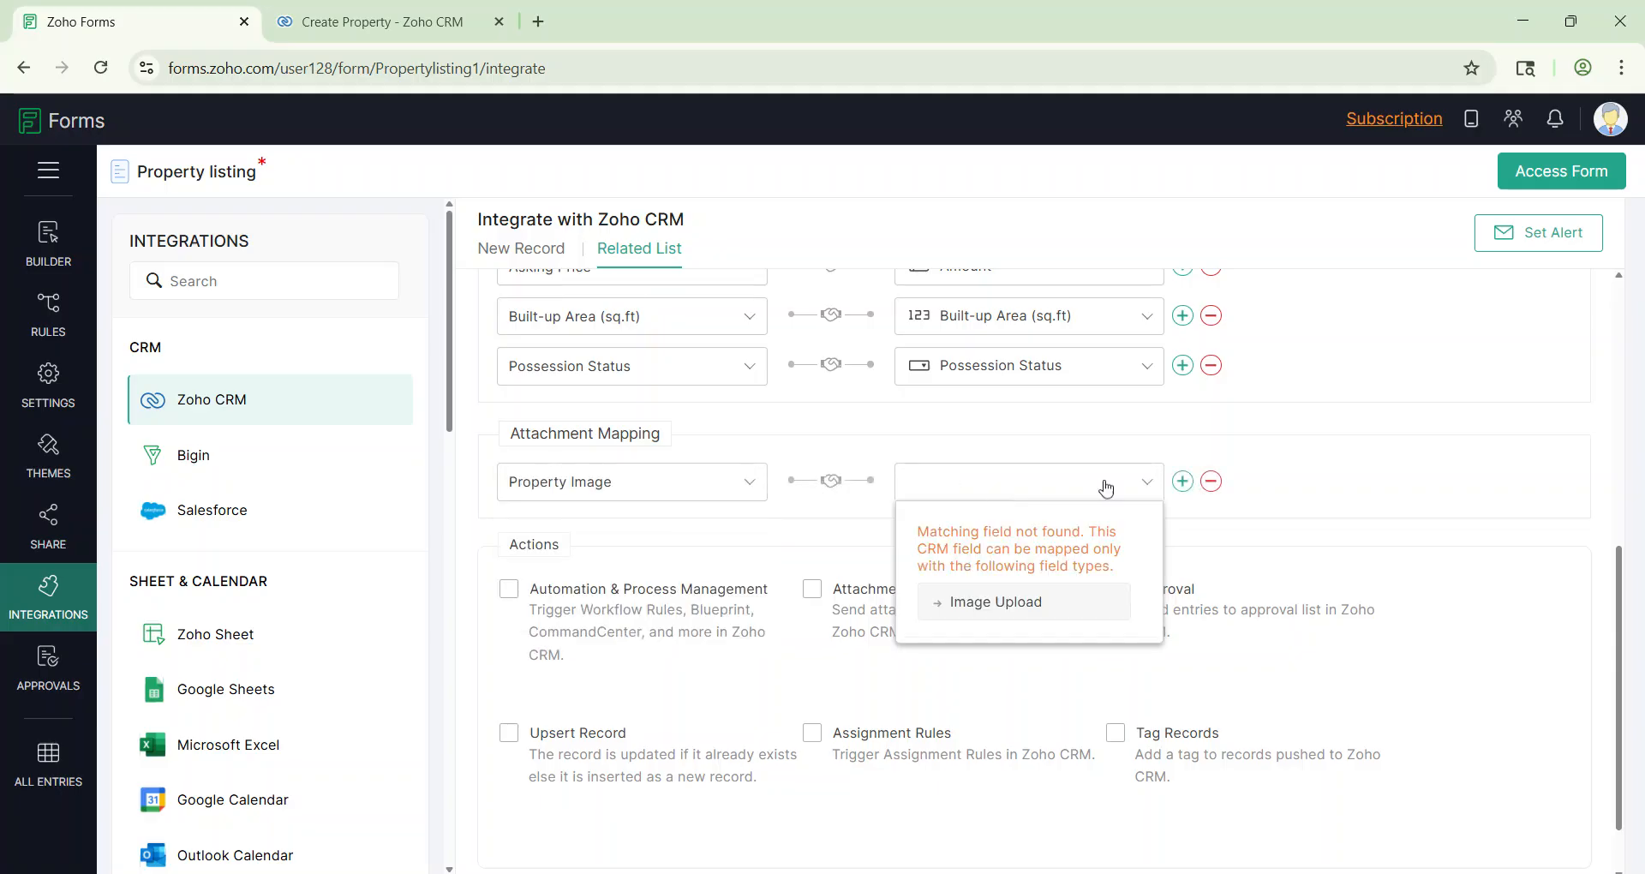
pyautogui.click(1302, 520)
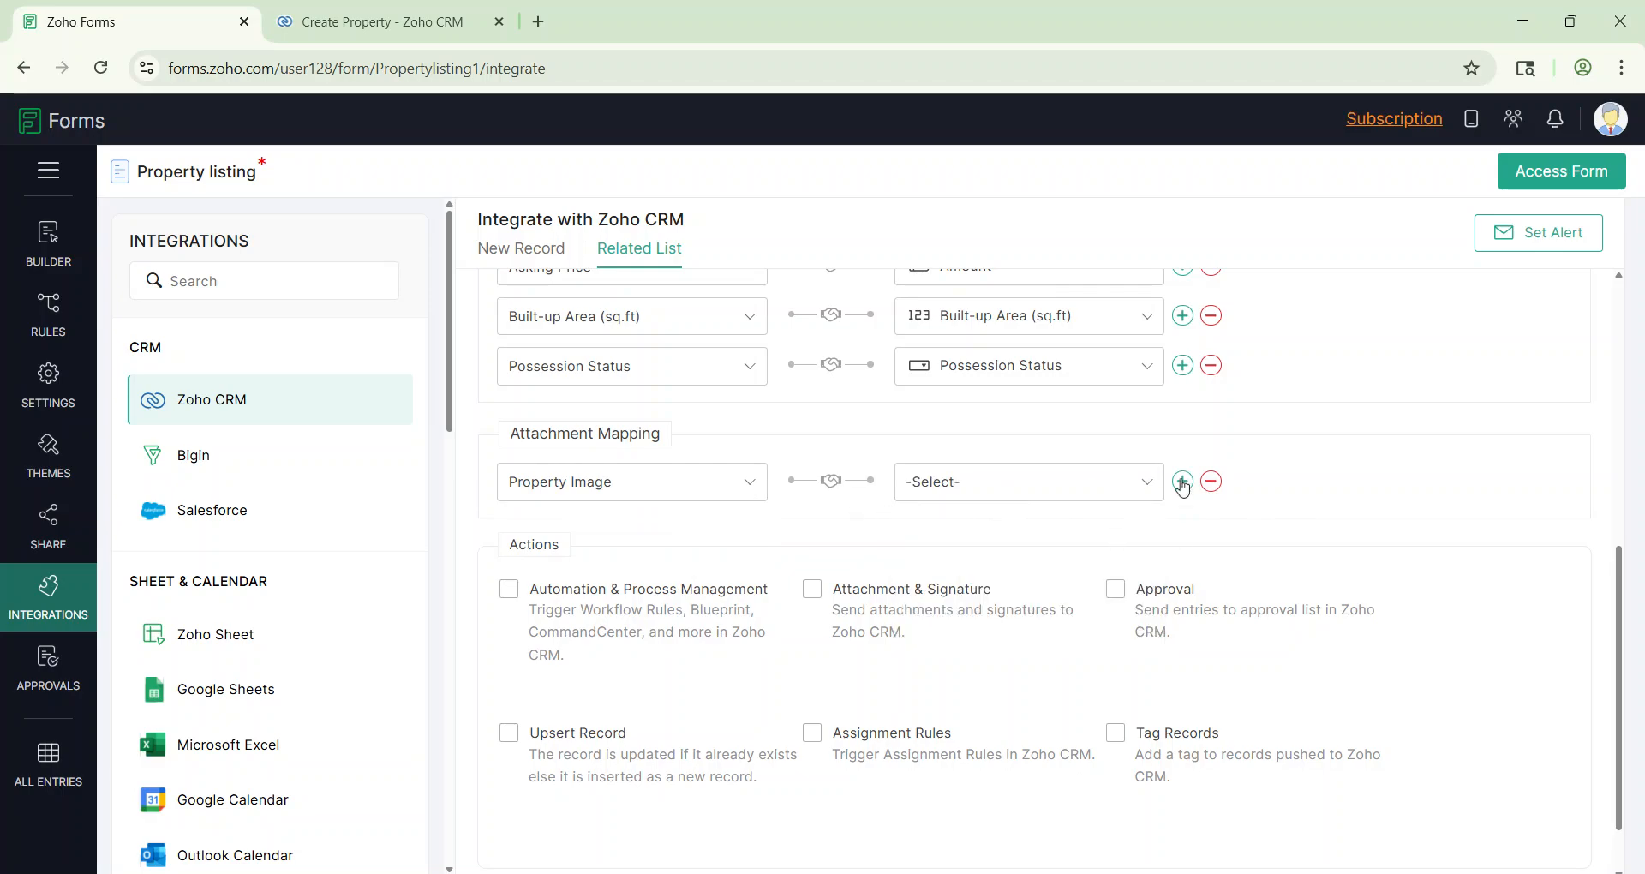
pyautogui.click(1210, 482)
# Step: Enable Automation & Process Management and save the related-list integration
pyautogui.scroll(-1, 931, 565)
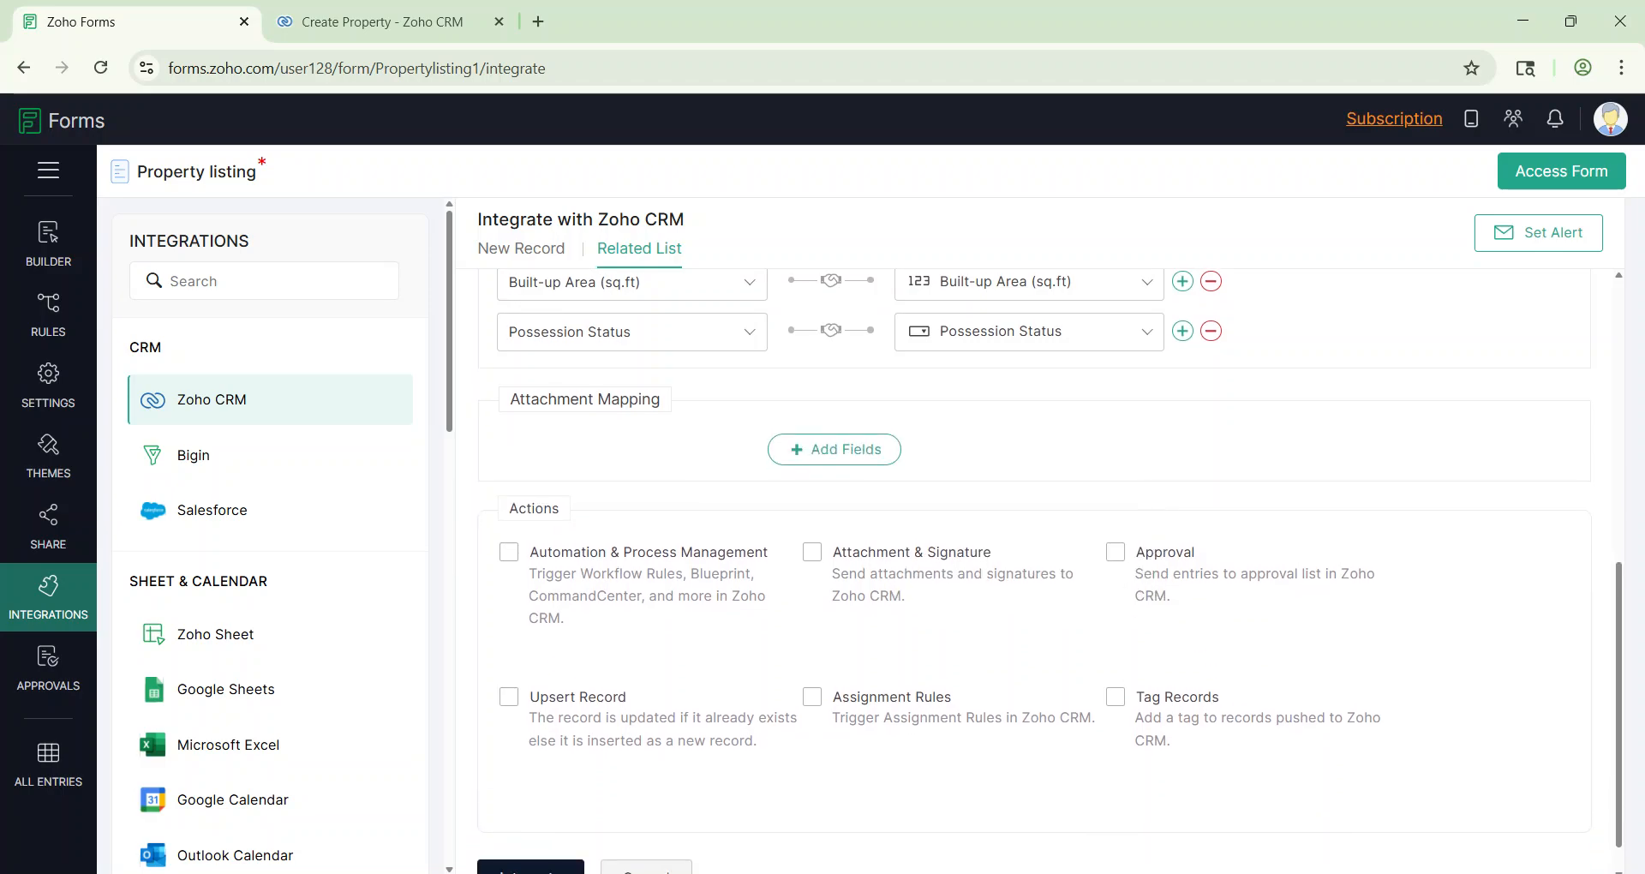
pyautogui.click(511, 558)
pyautogui.scroll(-1, 840, 628)
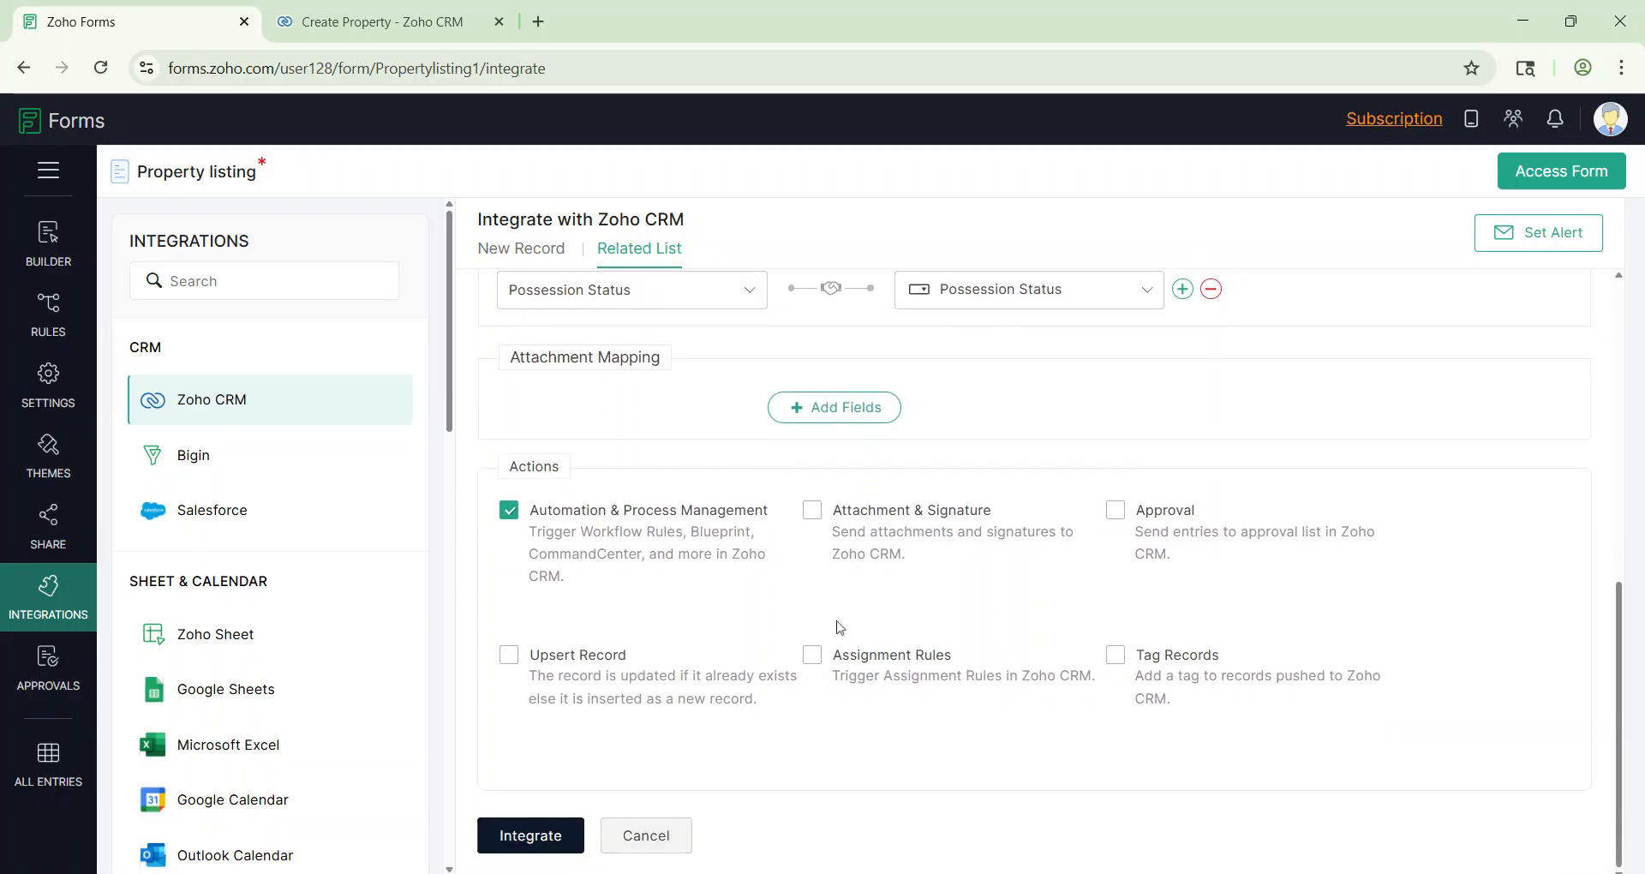
pyautogui.click(544, 835)
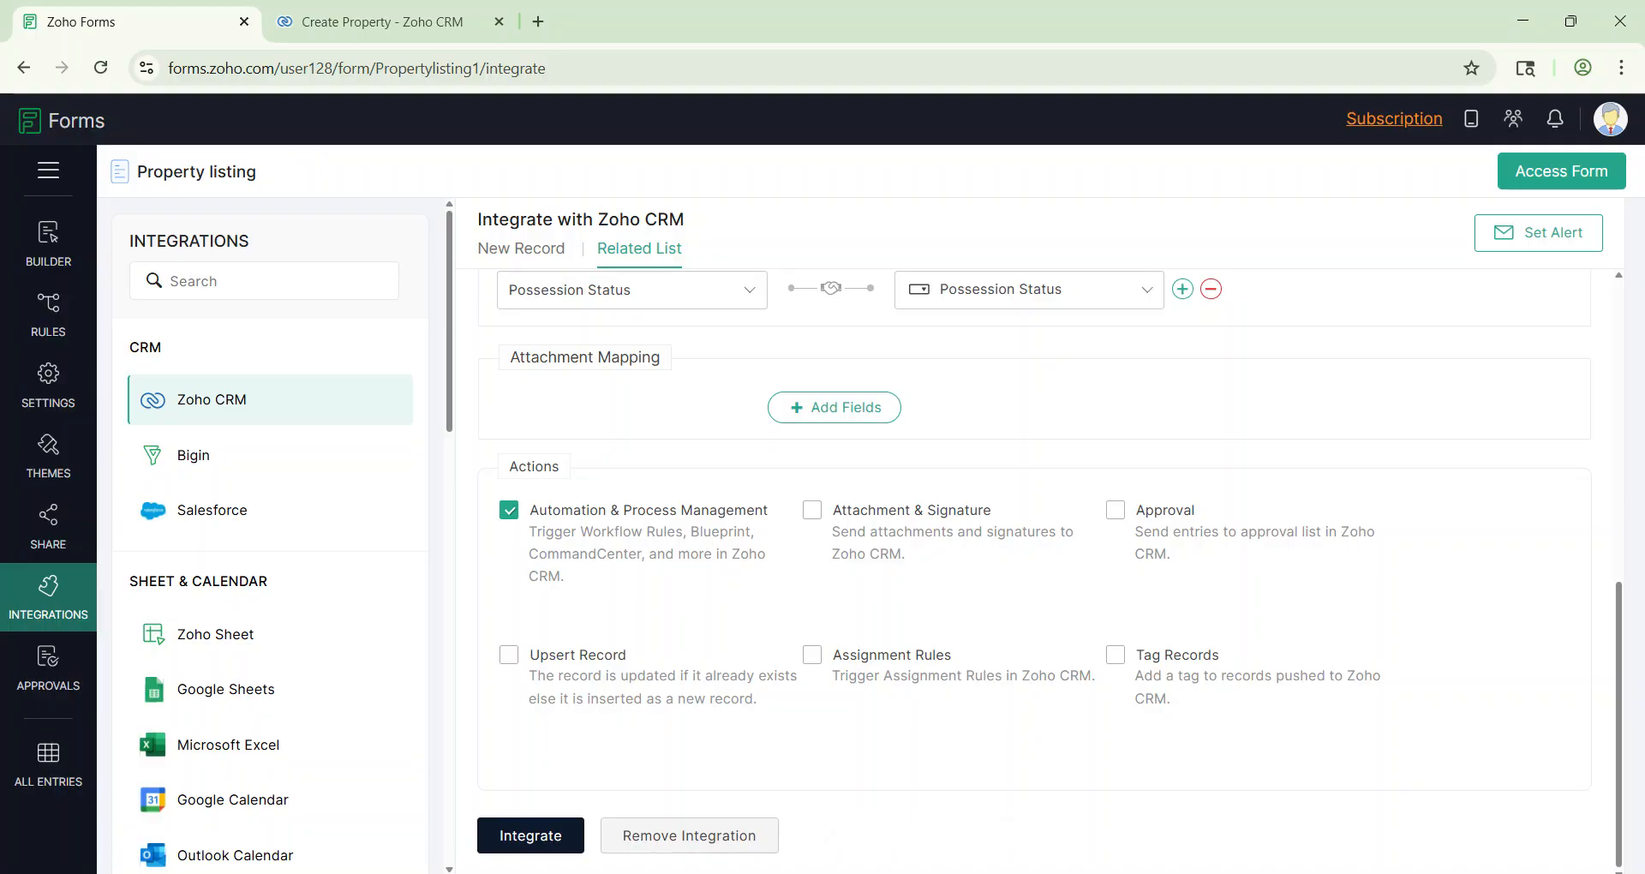
# Step: Open the live Property listing form in a new browser tab
pyautogui.click(1526, 190)
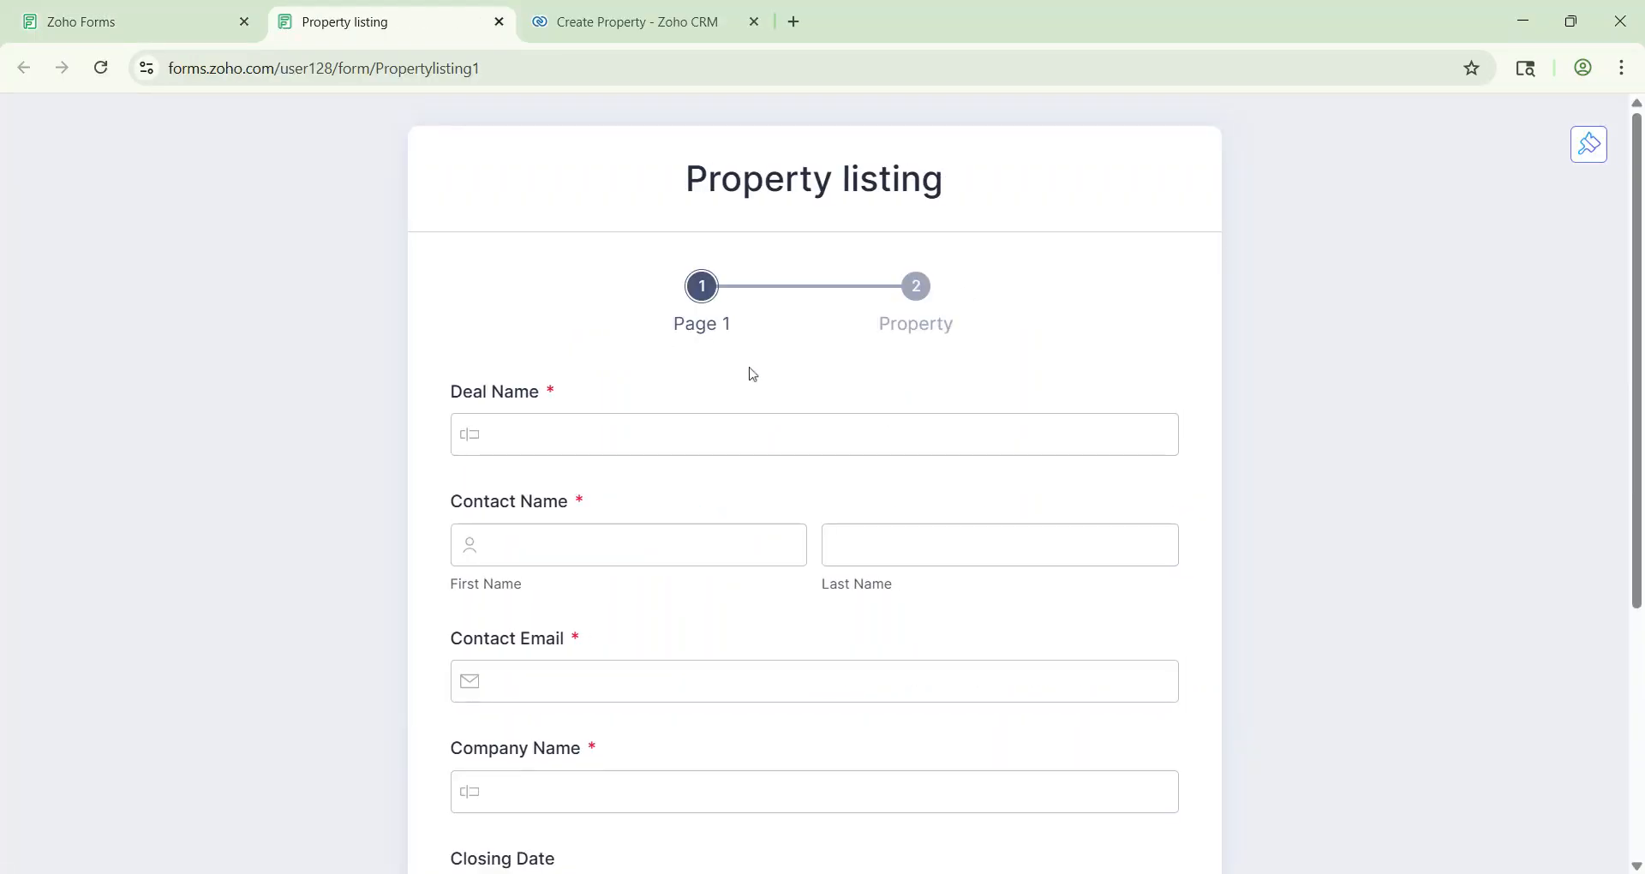
pyautogui.click(191, 11)
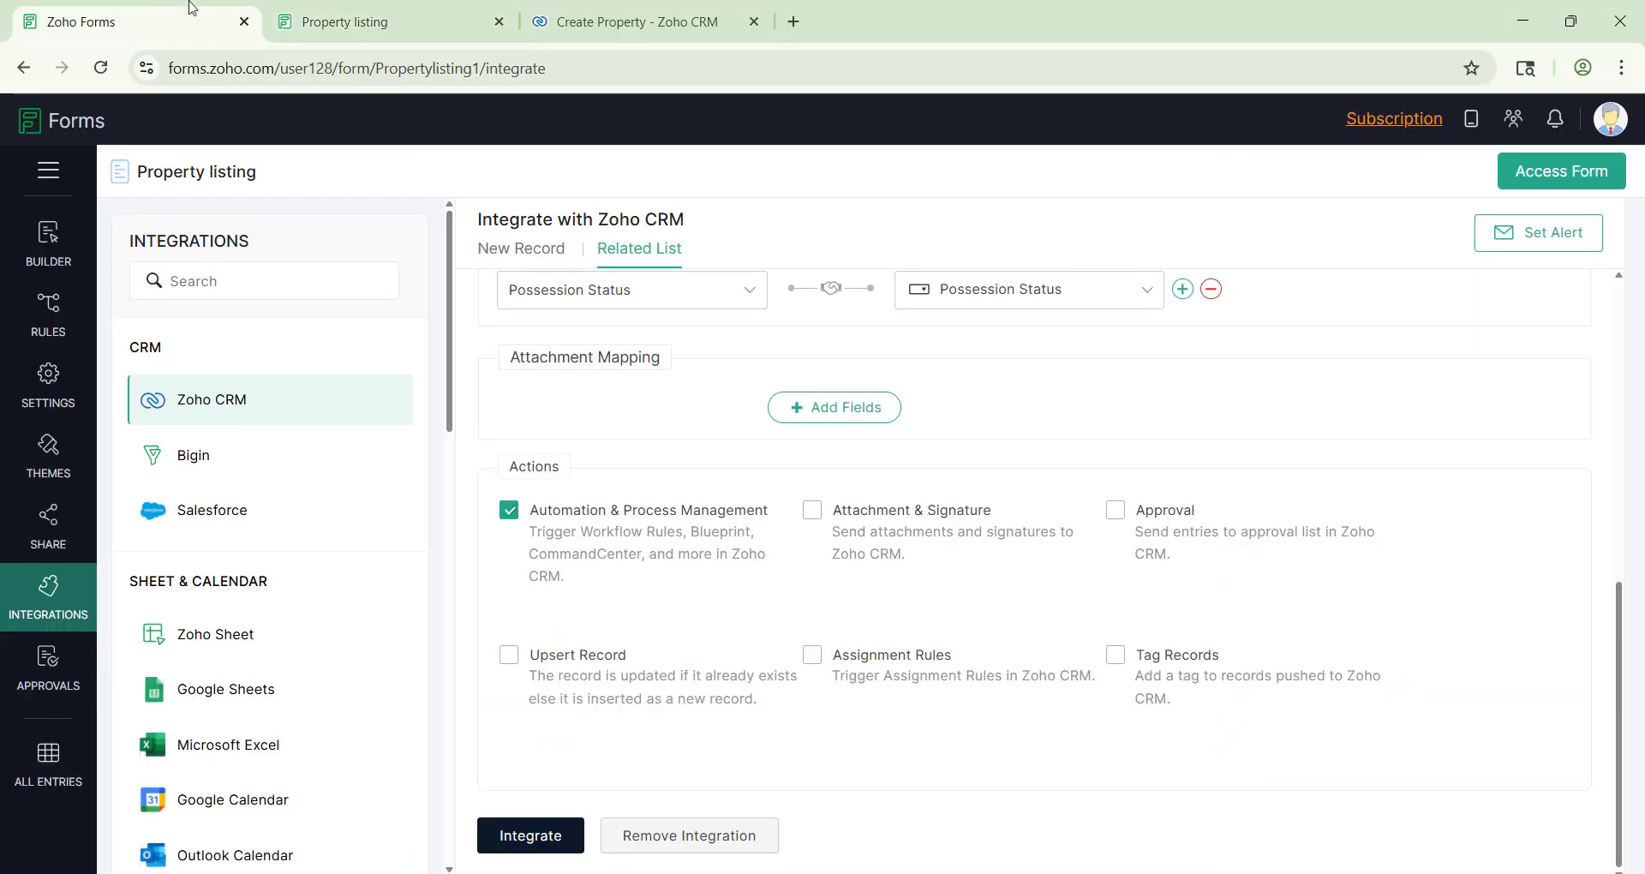
pyautogui.click(1604, 175)
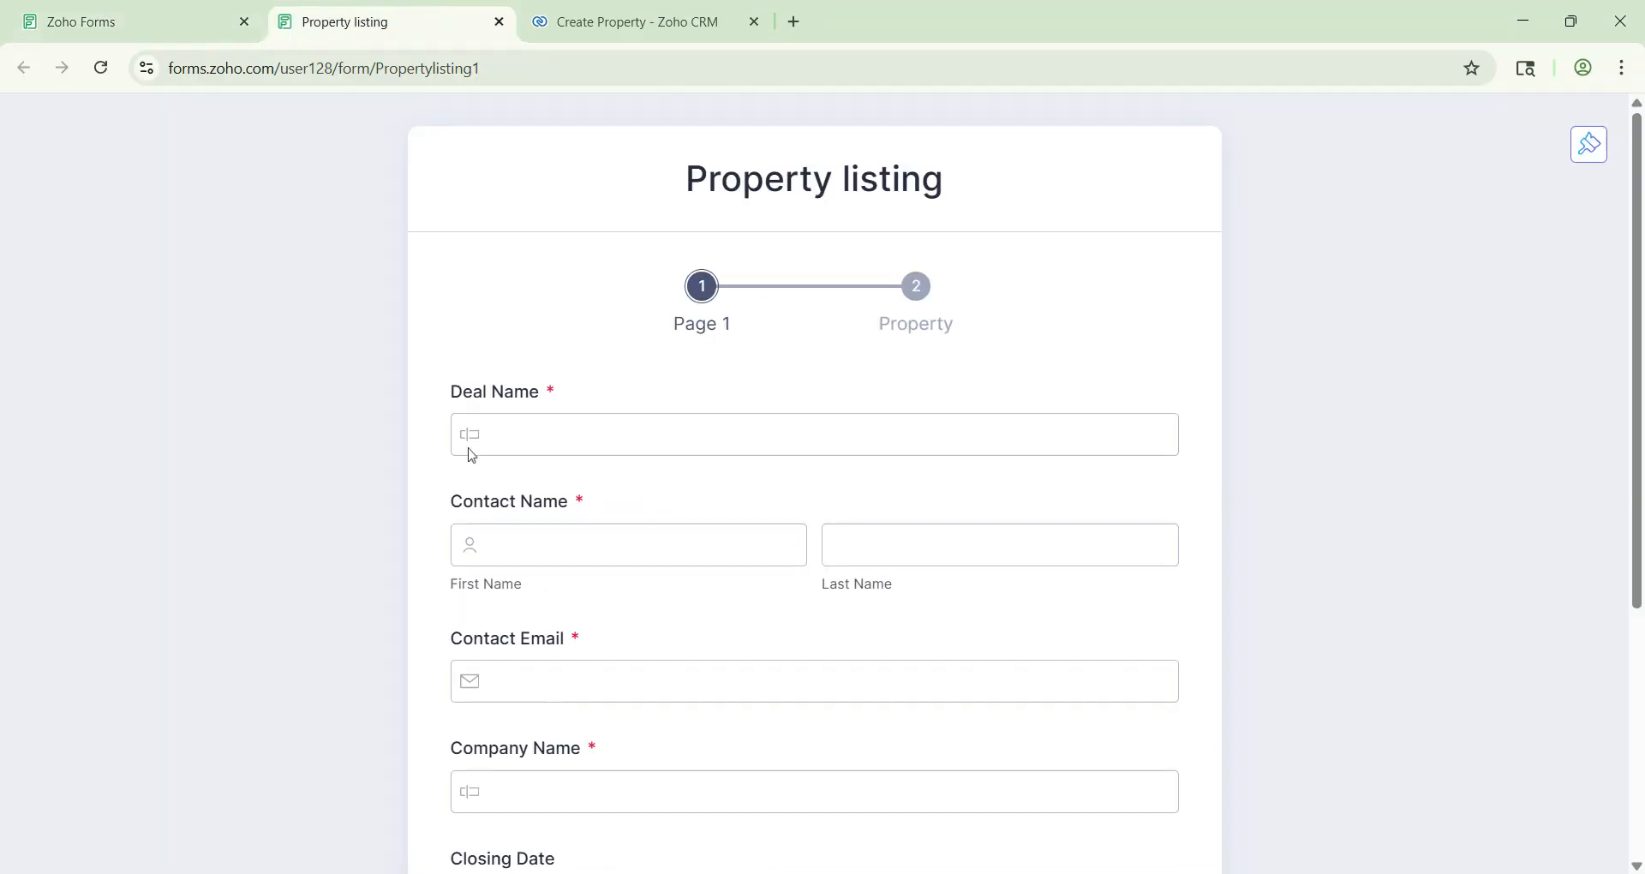
pyautogui.scroll(-1, 792, 330)
pyautogui.scroll(-3, 814, 484)
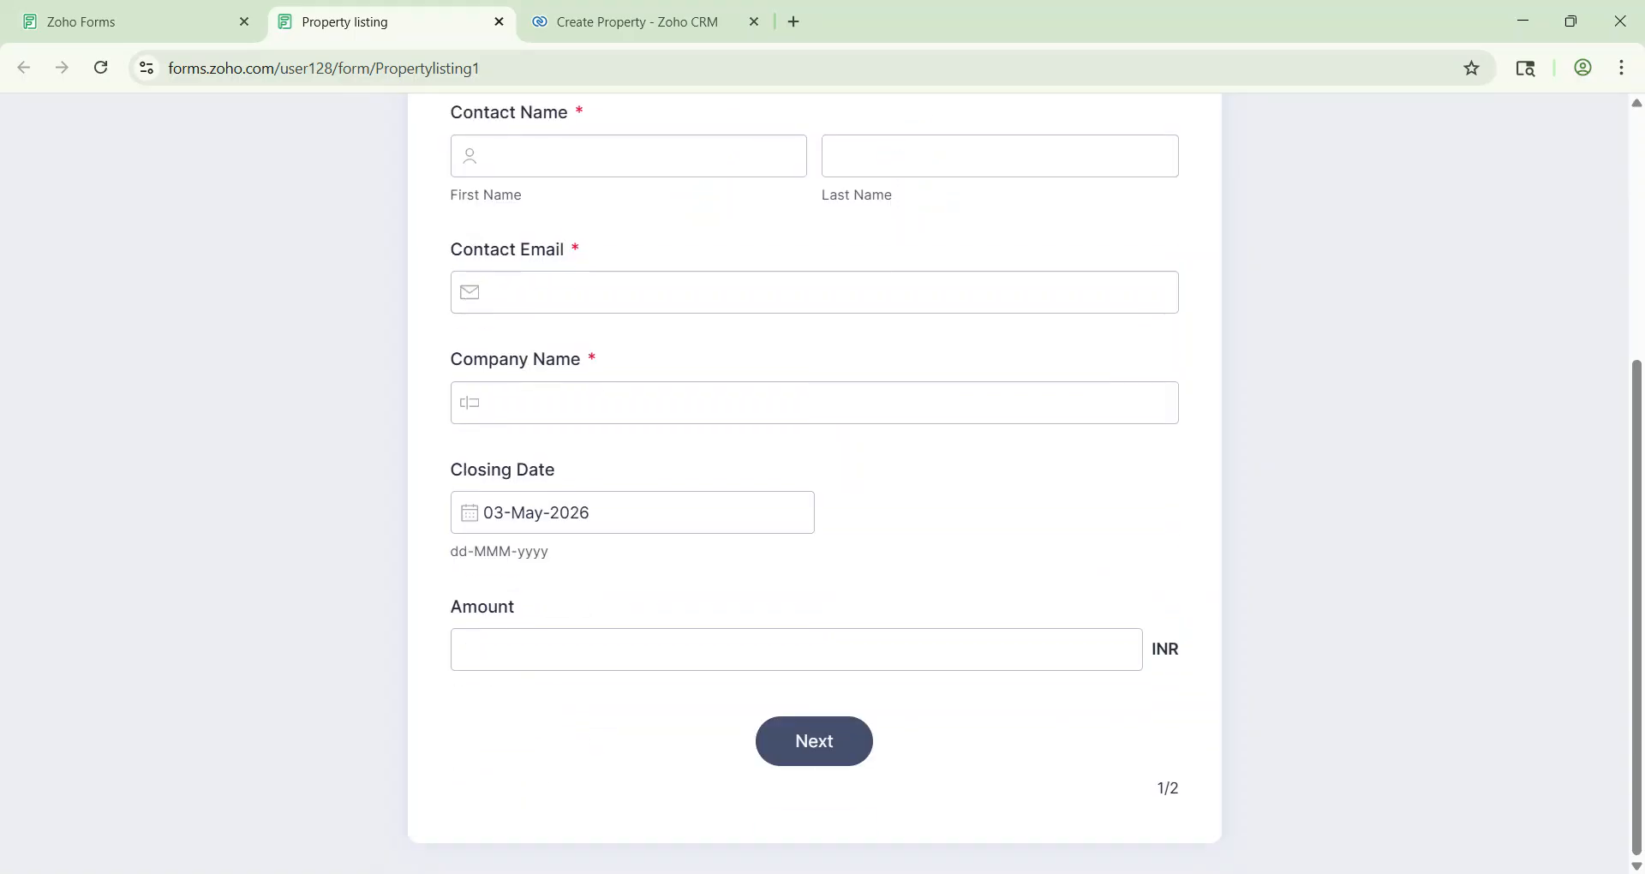
pyautogui.scroll(5, 814, 484)
pyautogui.scroll(-1, 694, 506)
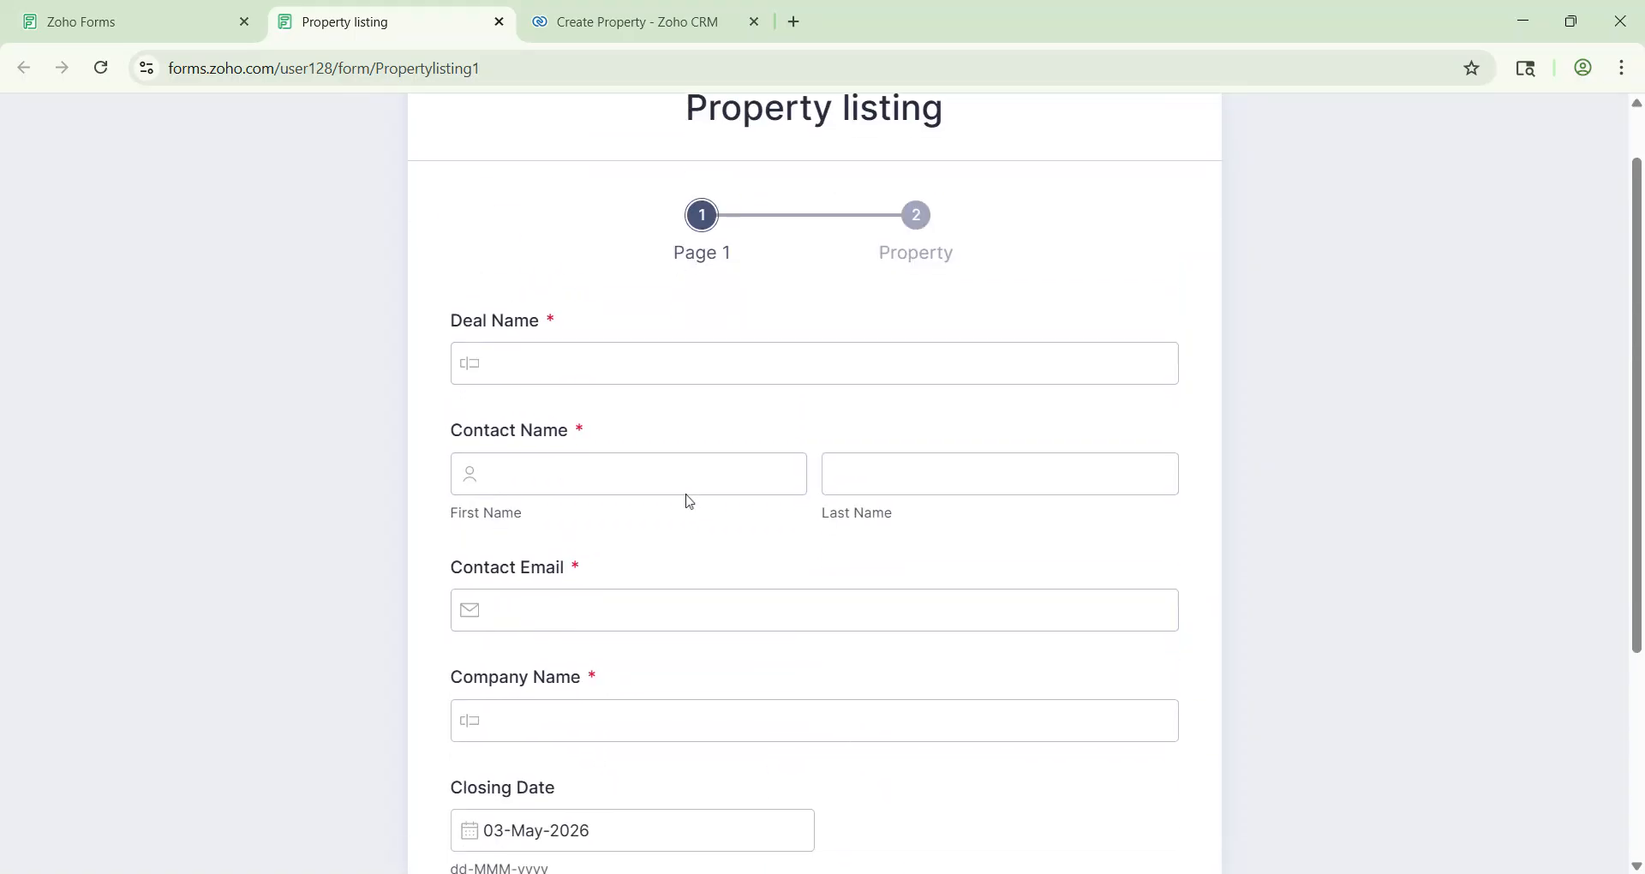
# Step: Enter 'Green Villa Property' as the Deal Name
pyautogui.click(565, 364)
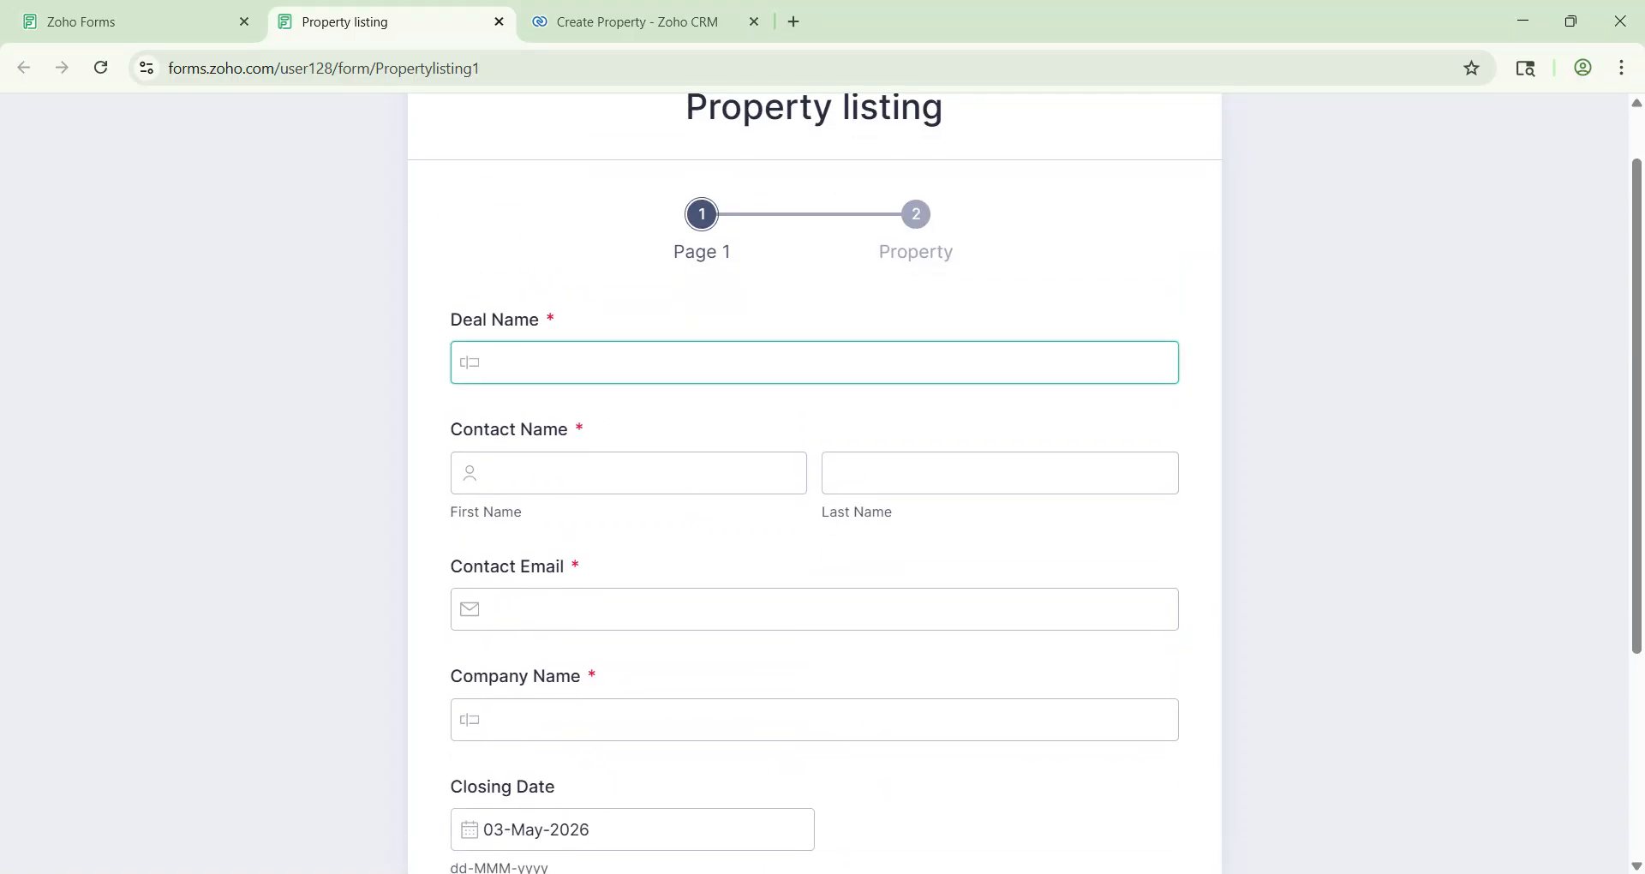
pyautogui.write('Green Villa Property')
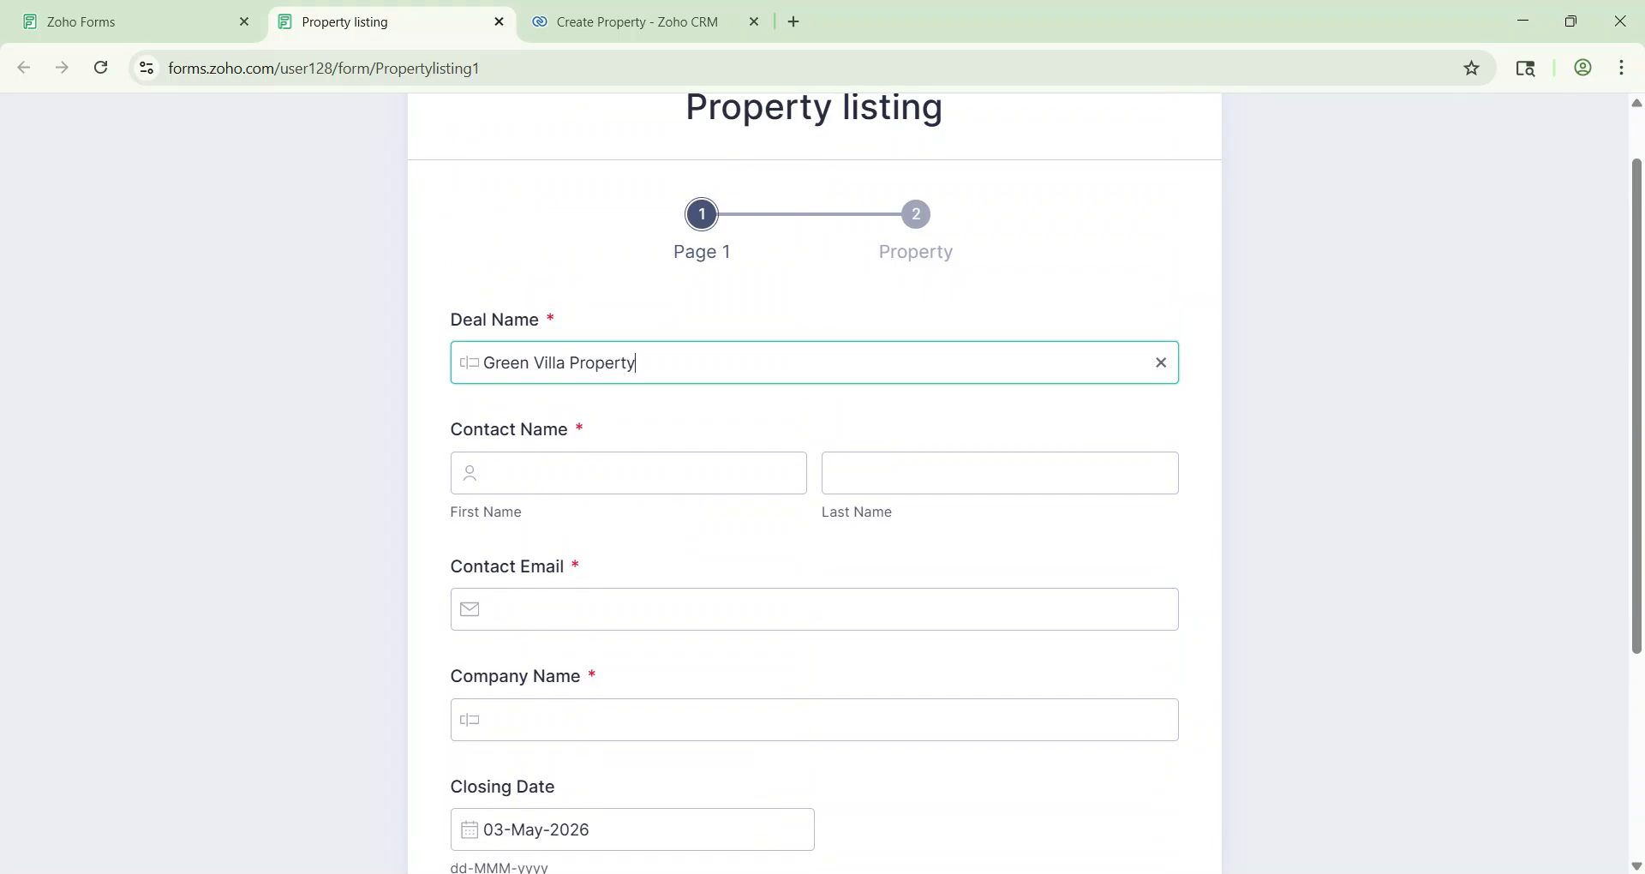
pyautogui.click(555, 472)
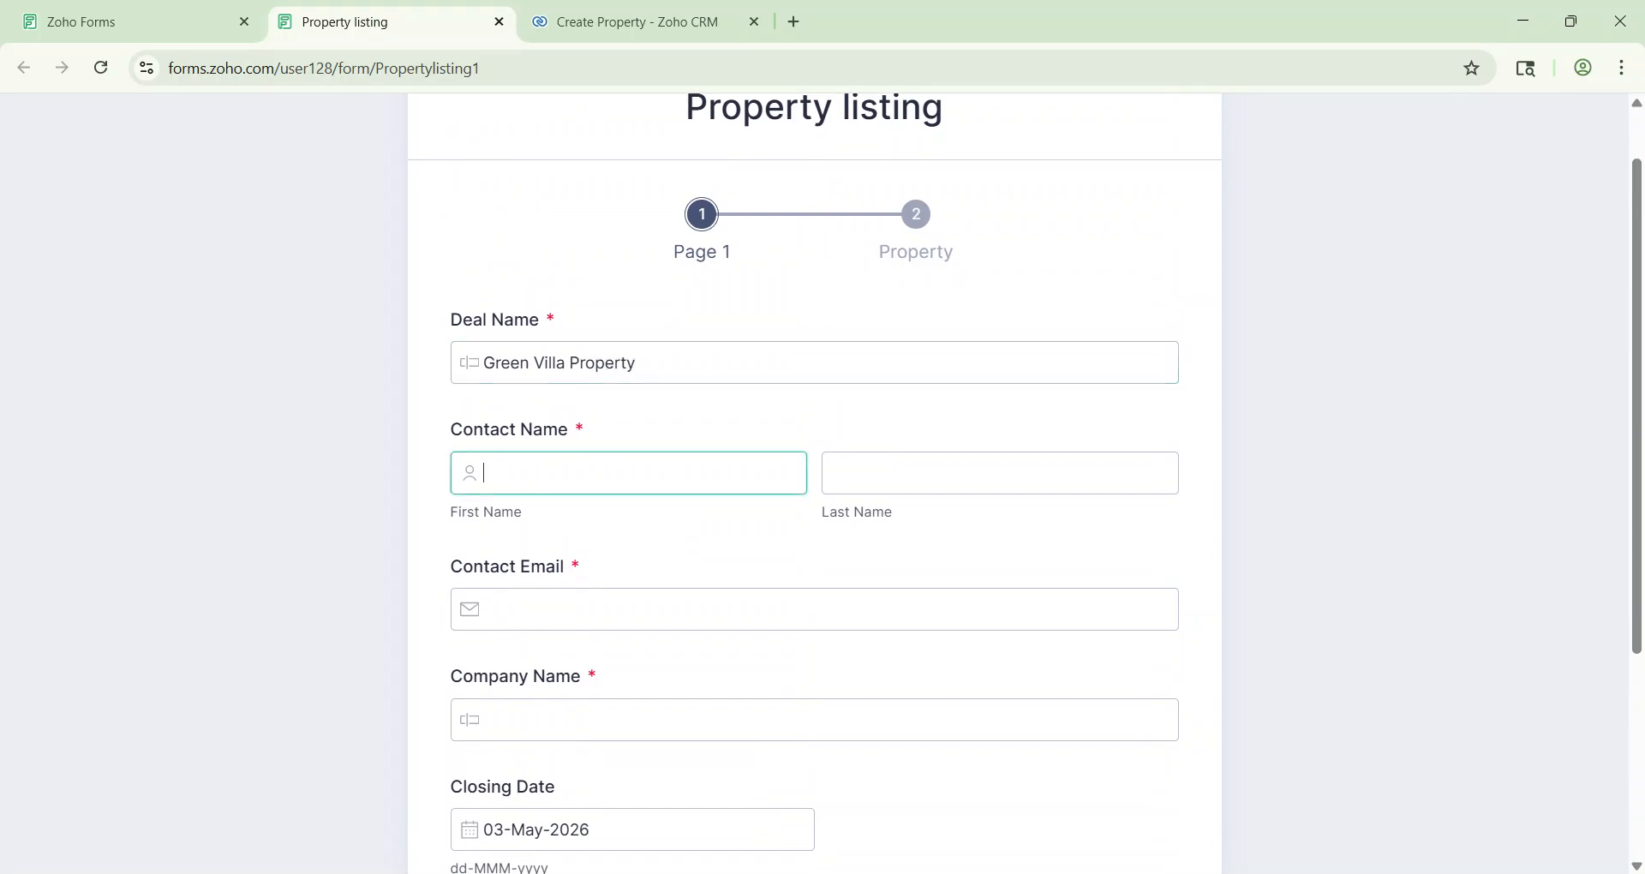
pyautogui.scroll(-1, 777, 337)
# Step: Copy the Maruti Enterprises account name from Zoho CRM into the form's Company Name field
pyautogui.click(661, 19)
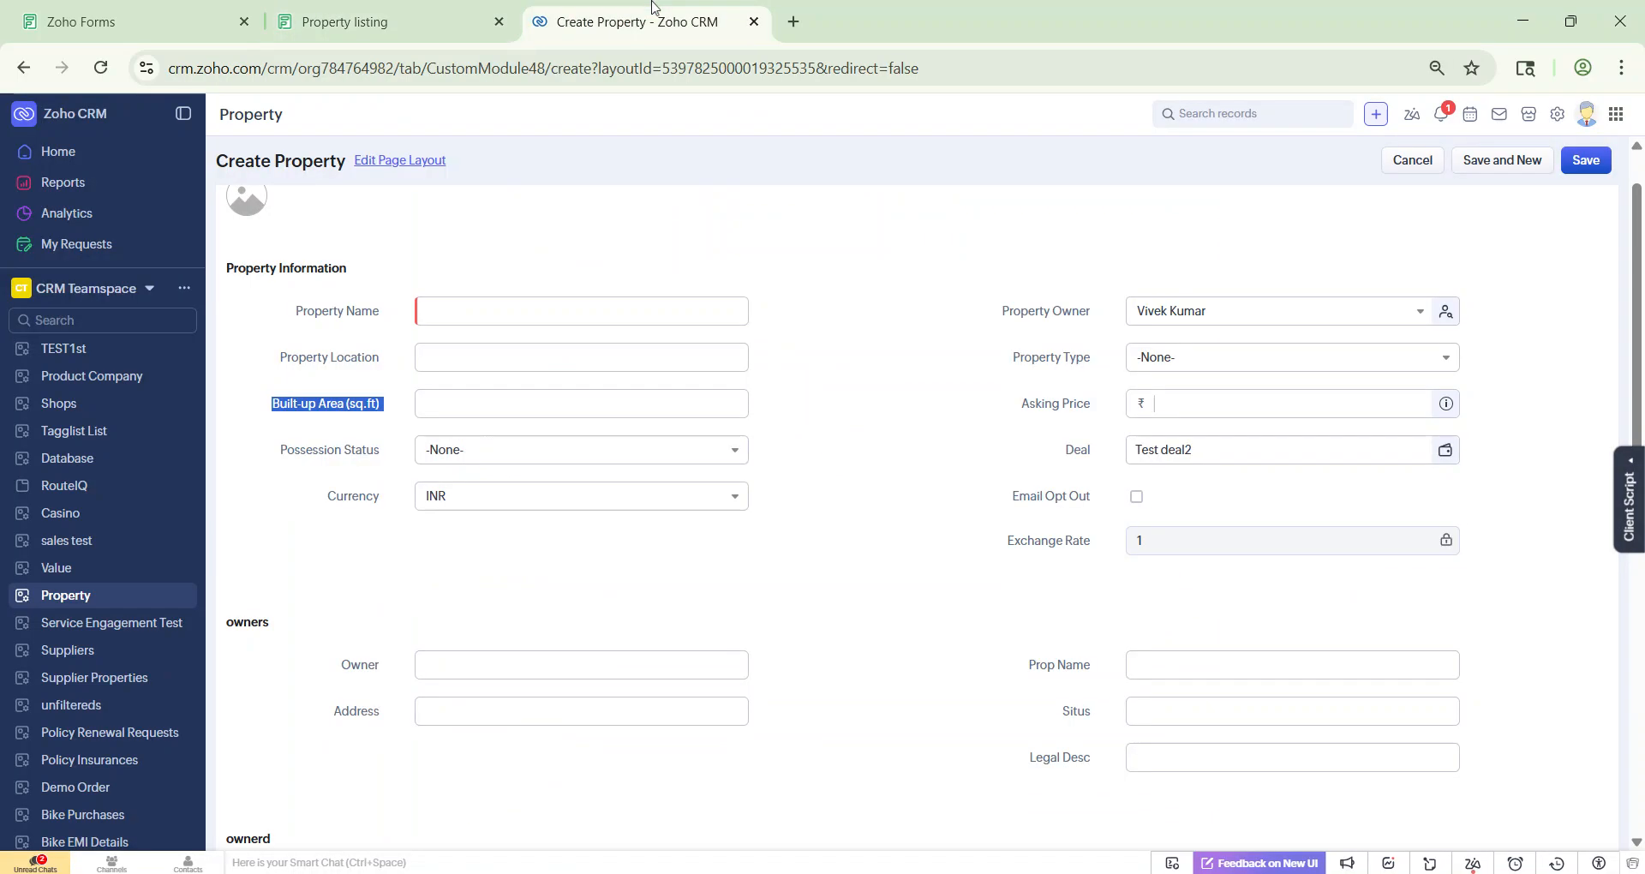
pyautogui.scroll(-8, 80, 397)
pyautogui.scroll(2, 83, 405)
pyautogui.scroll(10, 83, 405)
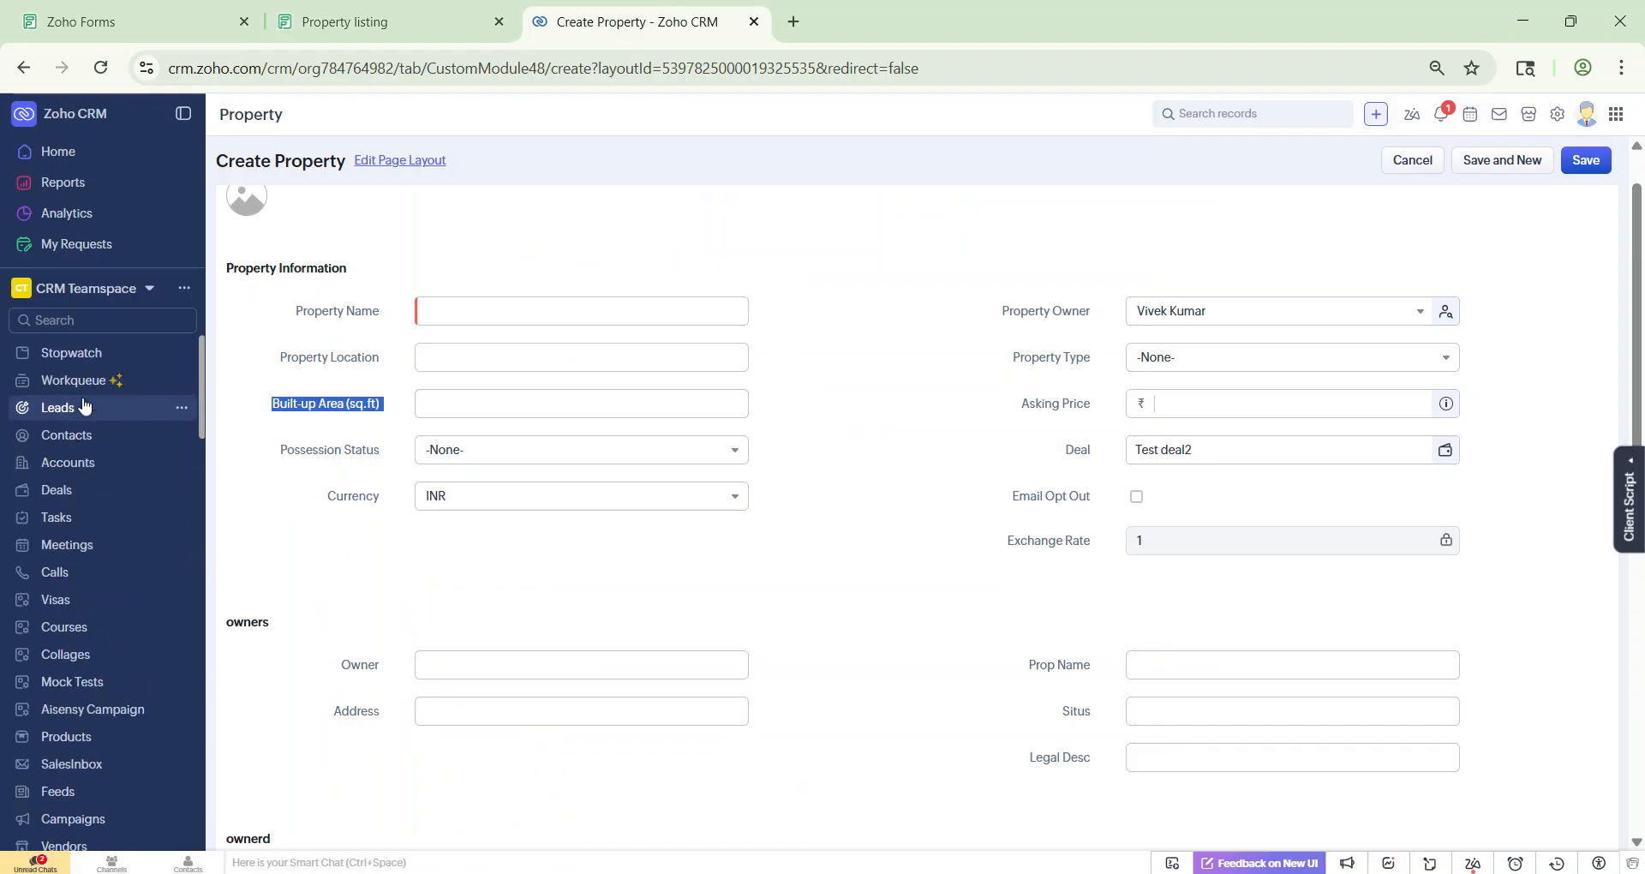
pyautogui.click(81, 463)
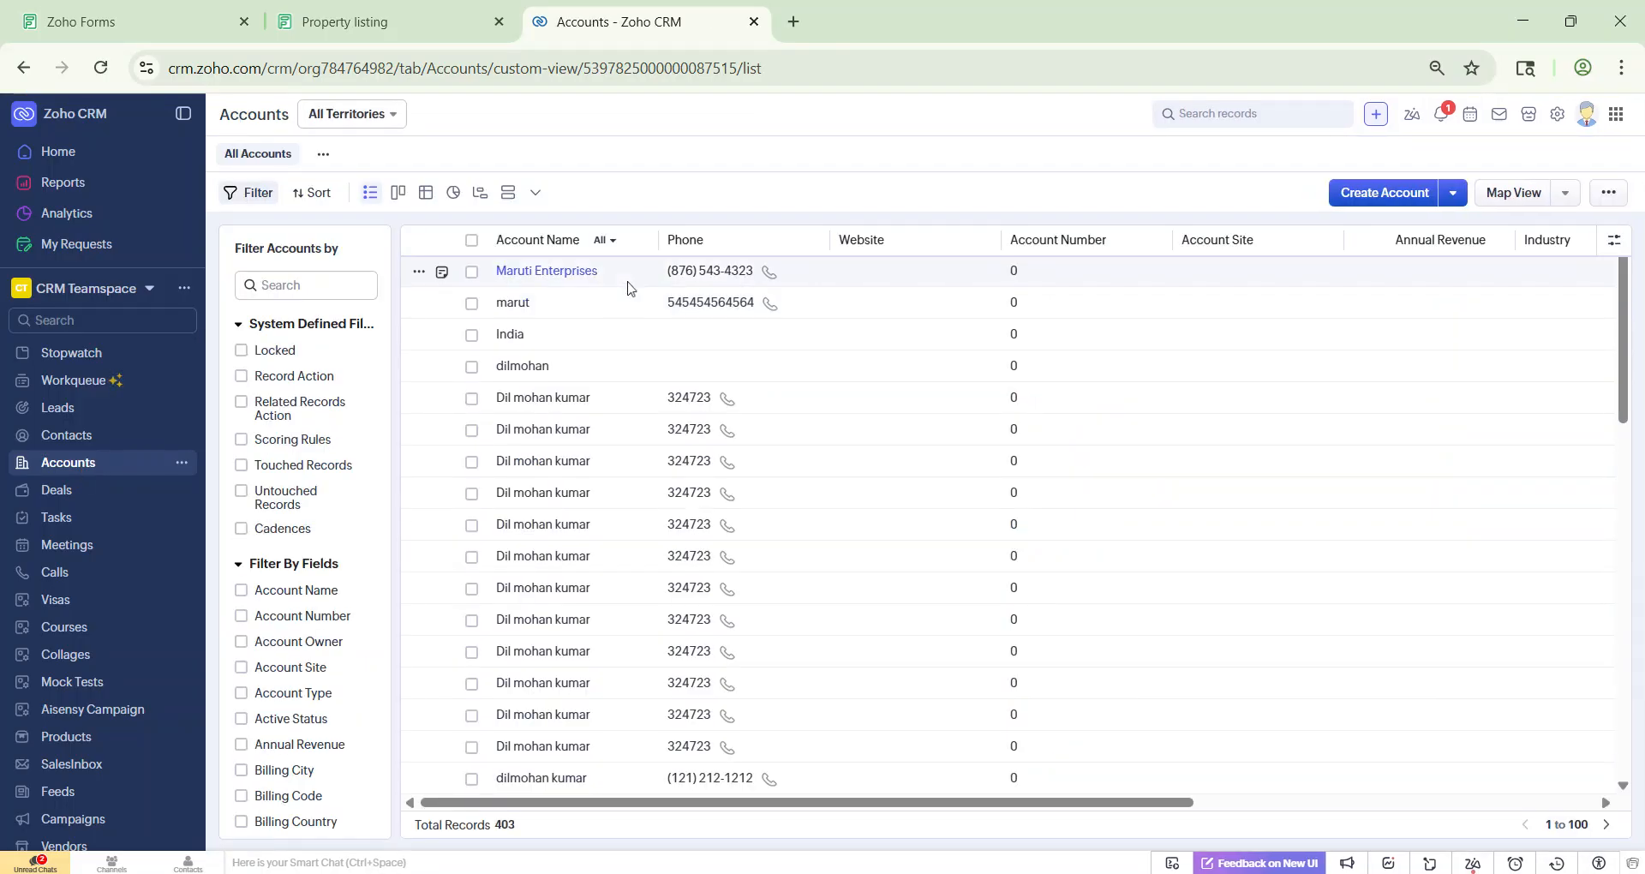
pyautogui.click(626, 283)
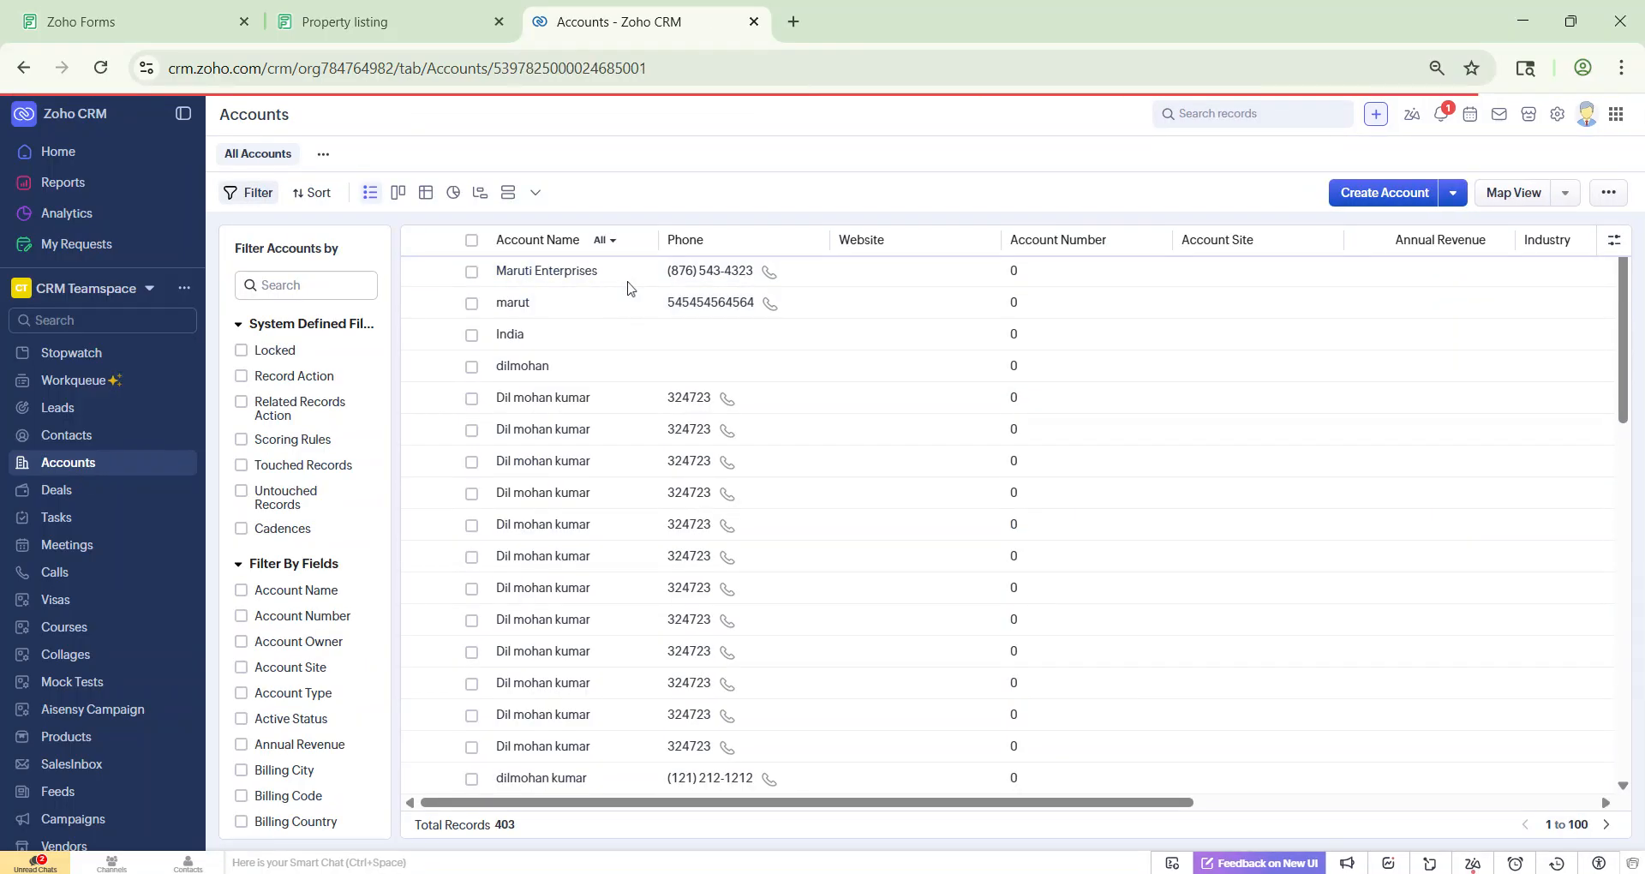
pyautogui.moveTo(474, 158); pyautogui.dragTo(304, 157)
pyautogui.hotkey('ctrl', 'c')
pyautogui.click(323, 27)
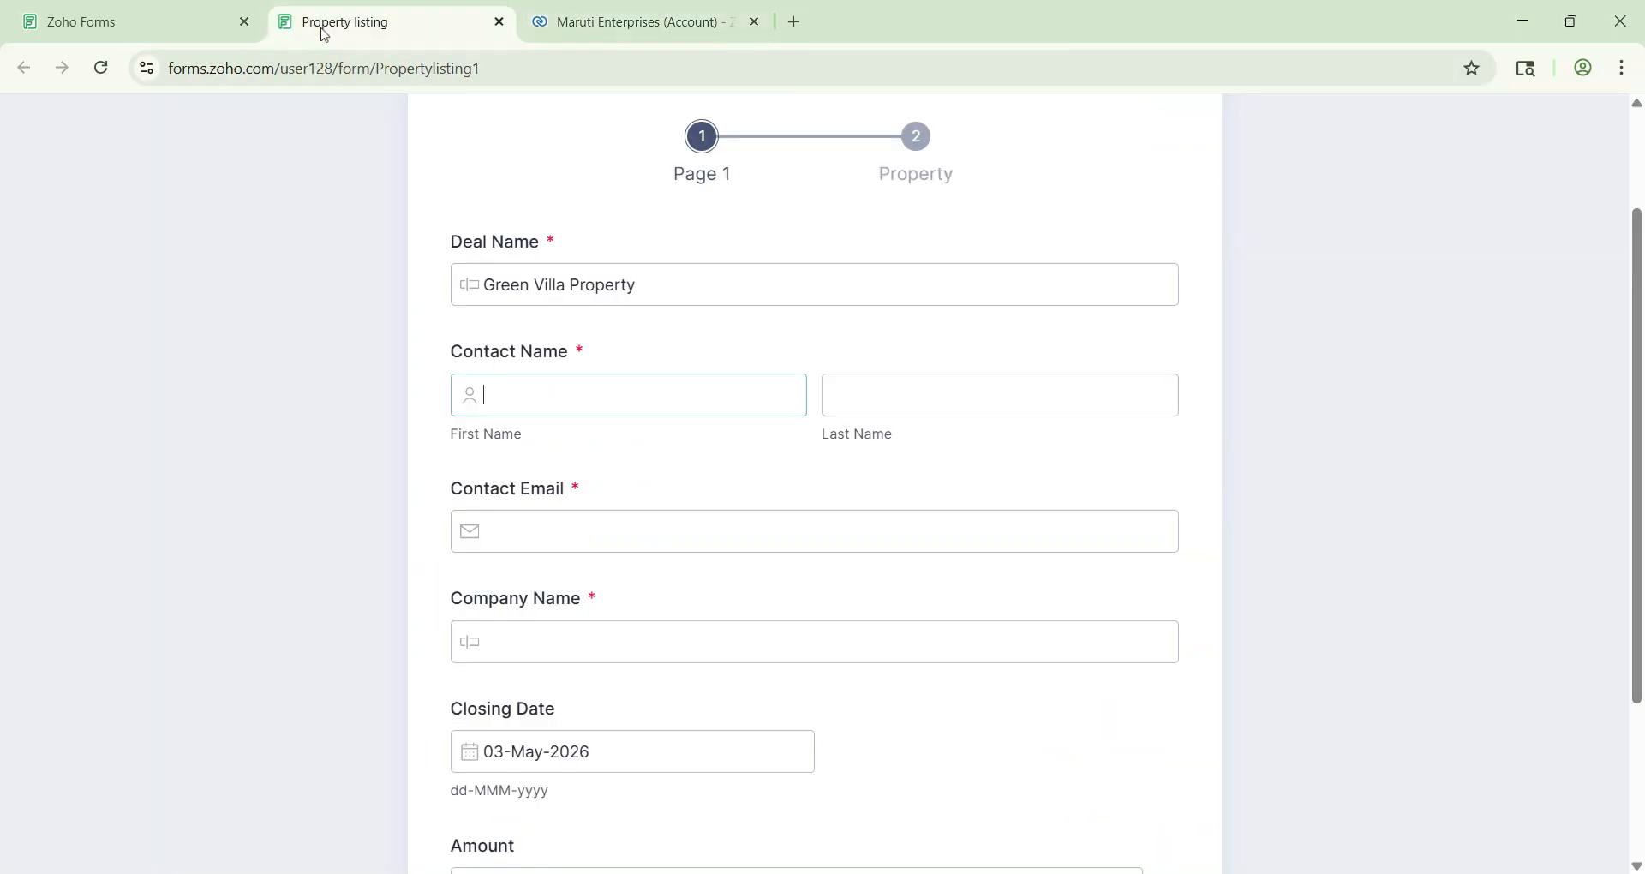
pyautogui.click(589, 649)
pyautogui.hotkey('ctrl', 'v')
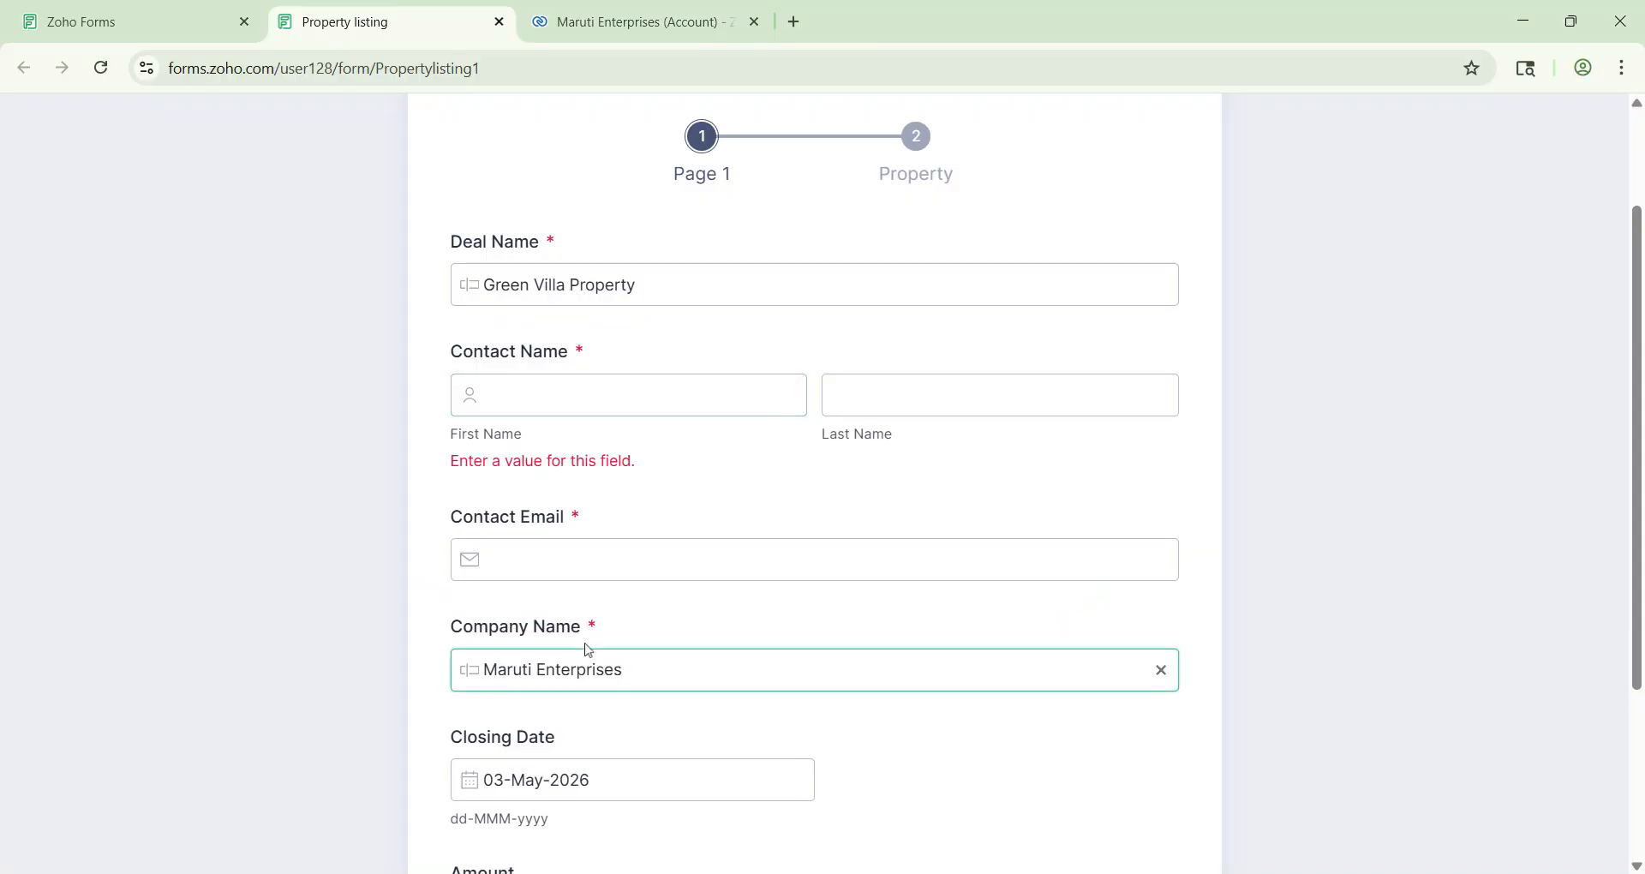
# Step: Copy the account contact's e-mail address and return to the Property listing form
pyautogui.click(634, 23)
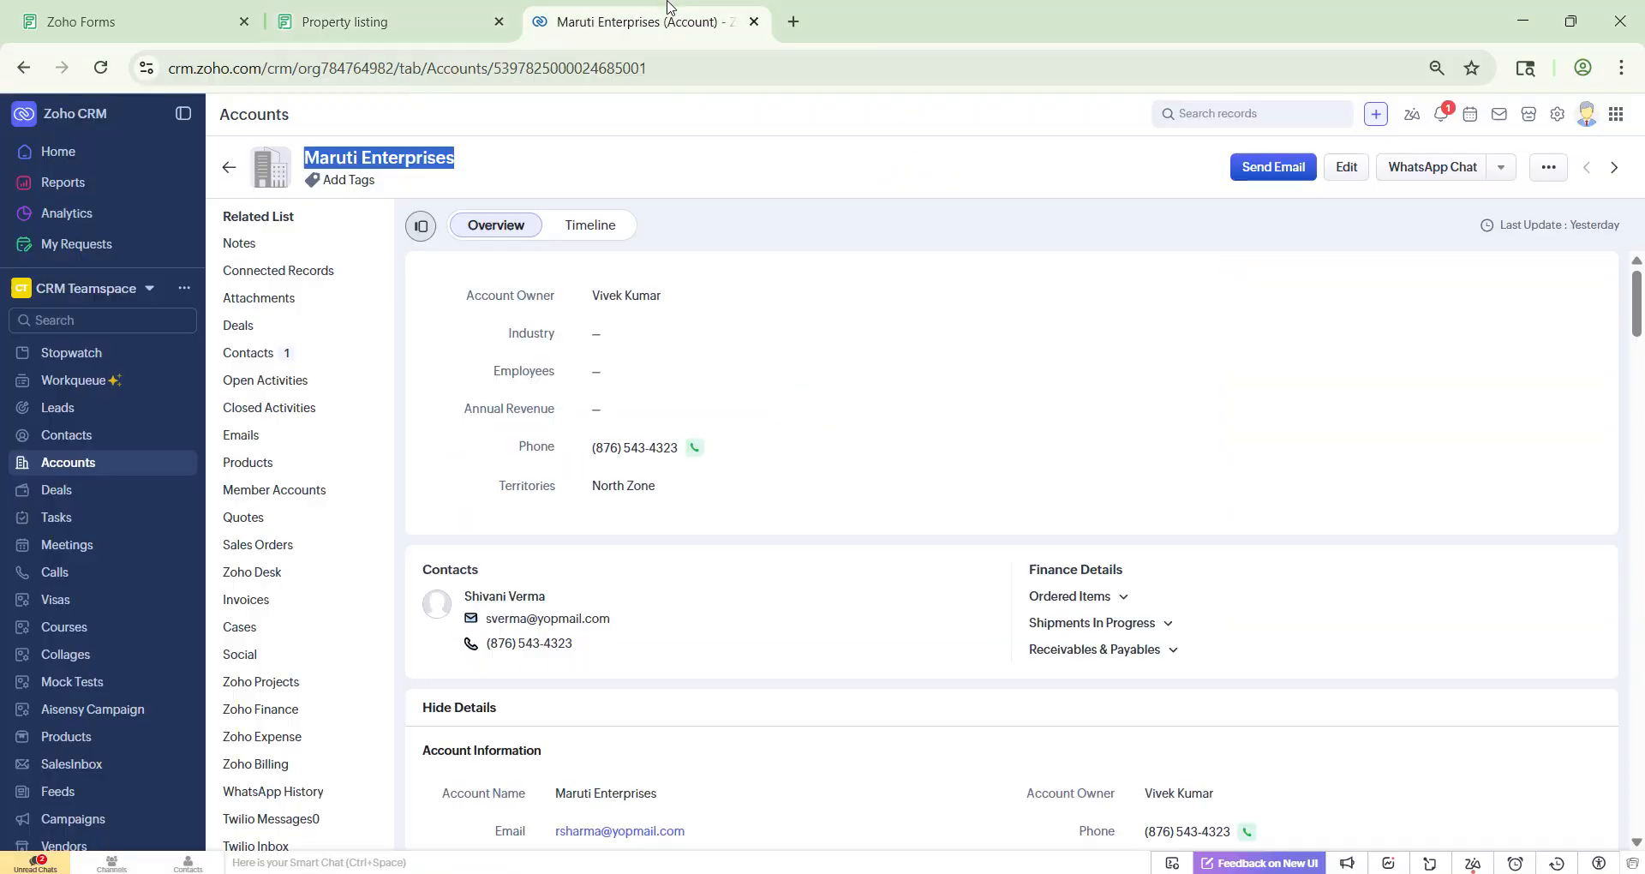
pyautogui.click(278, 360)
pyautogui.moveTo(923, 344); pyautogui.dragTo(768, 346)
pyautogui.hotkey('ctrl', 'c')
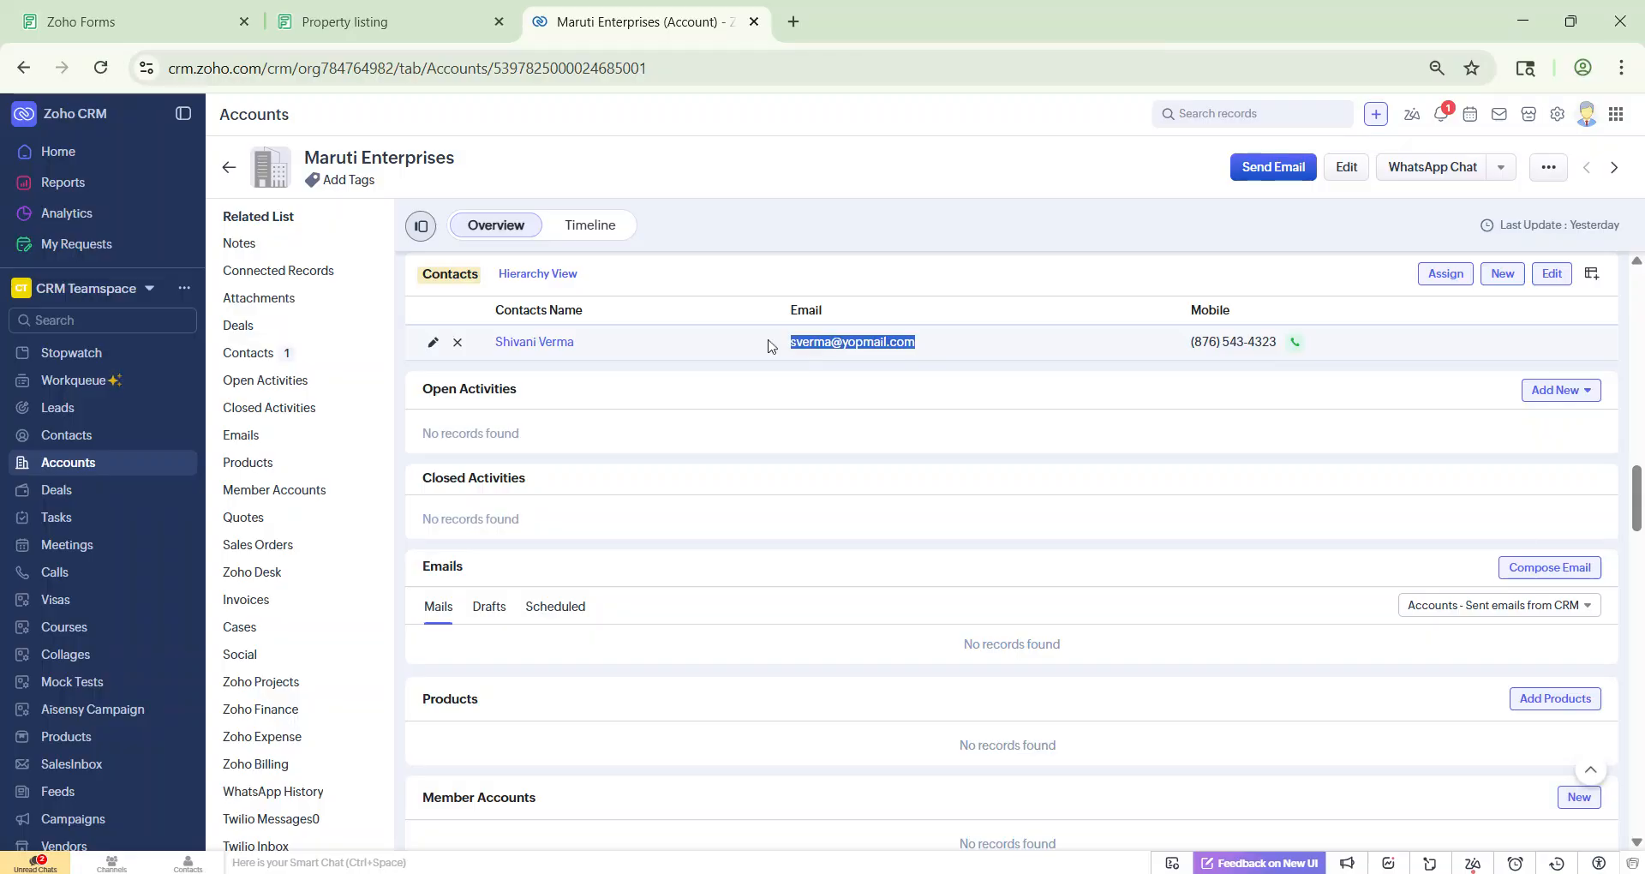
pyautogui.click(337, 10)
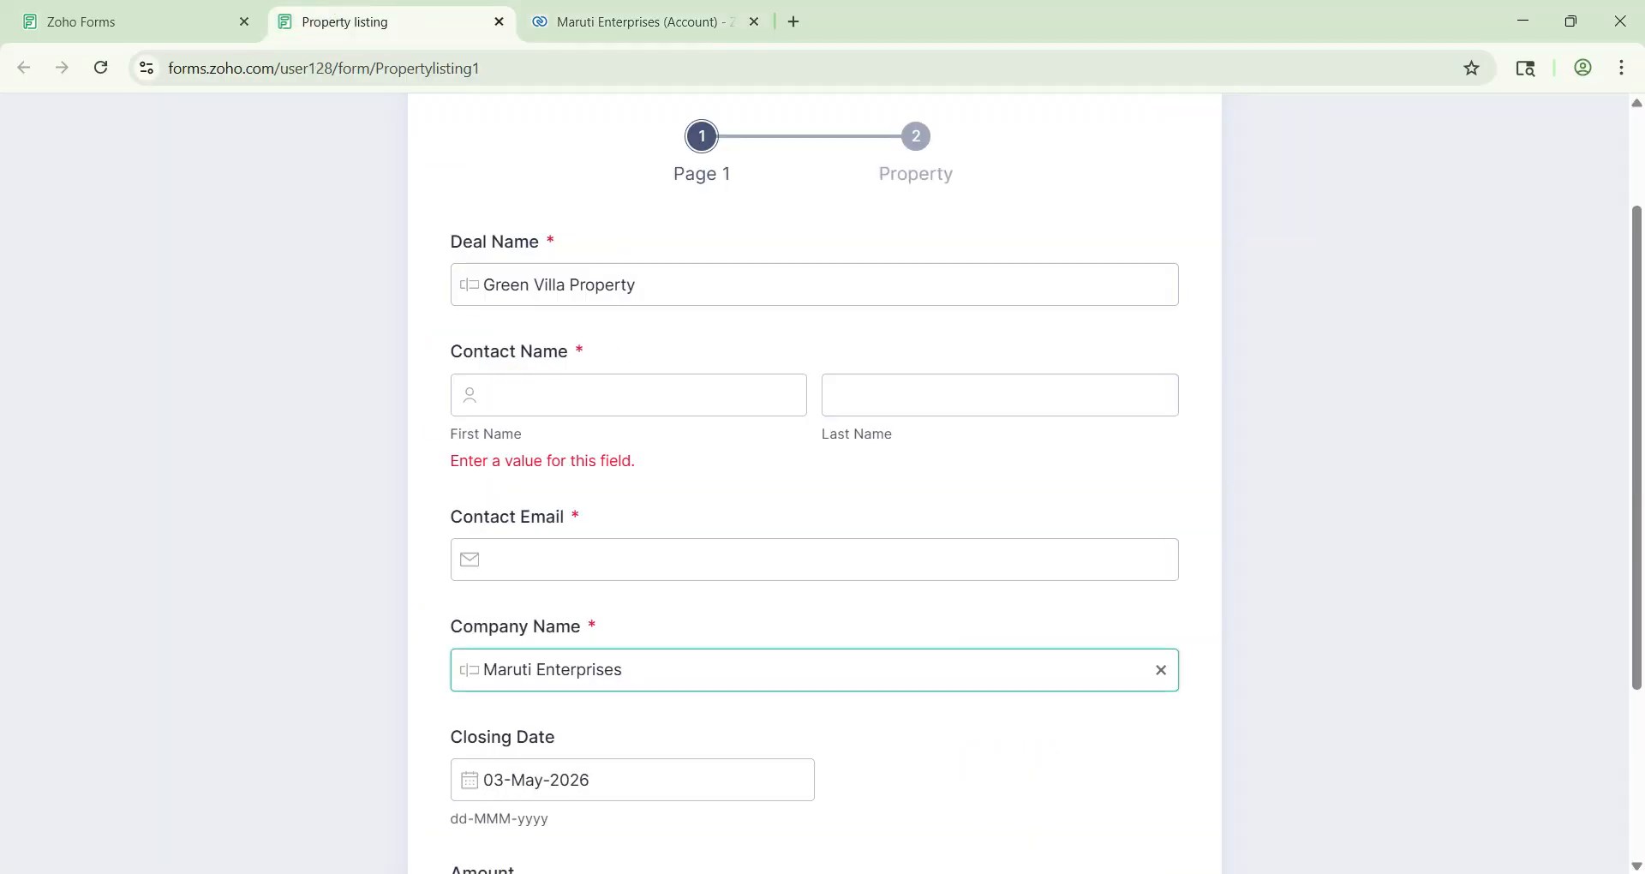
# Step: Paste the contact's e-mail into Contact Email and fill in the contact's first and last name
pyautogui.click(548, 559)
pyautogui.hotkey('ctrl', 'v')
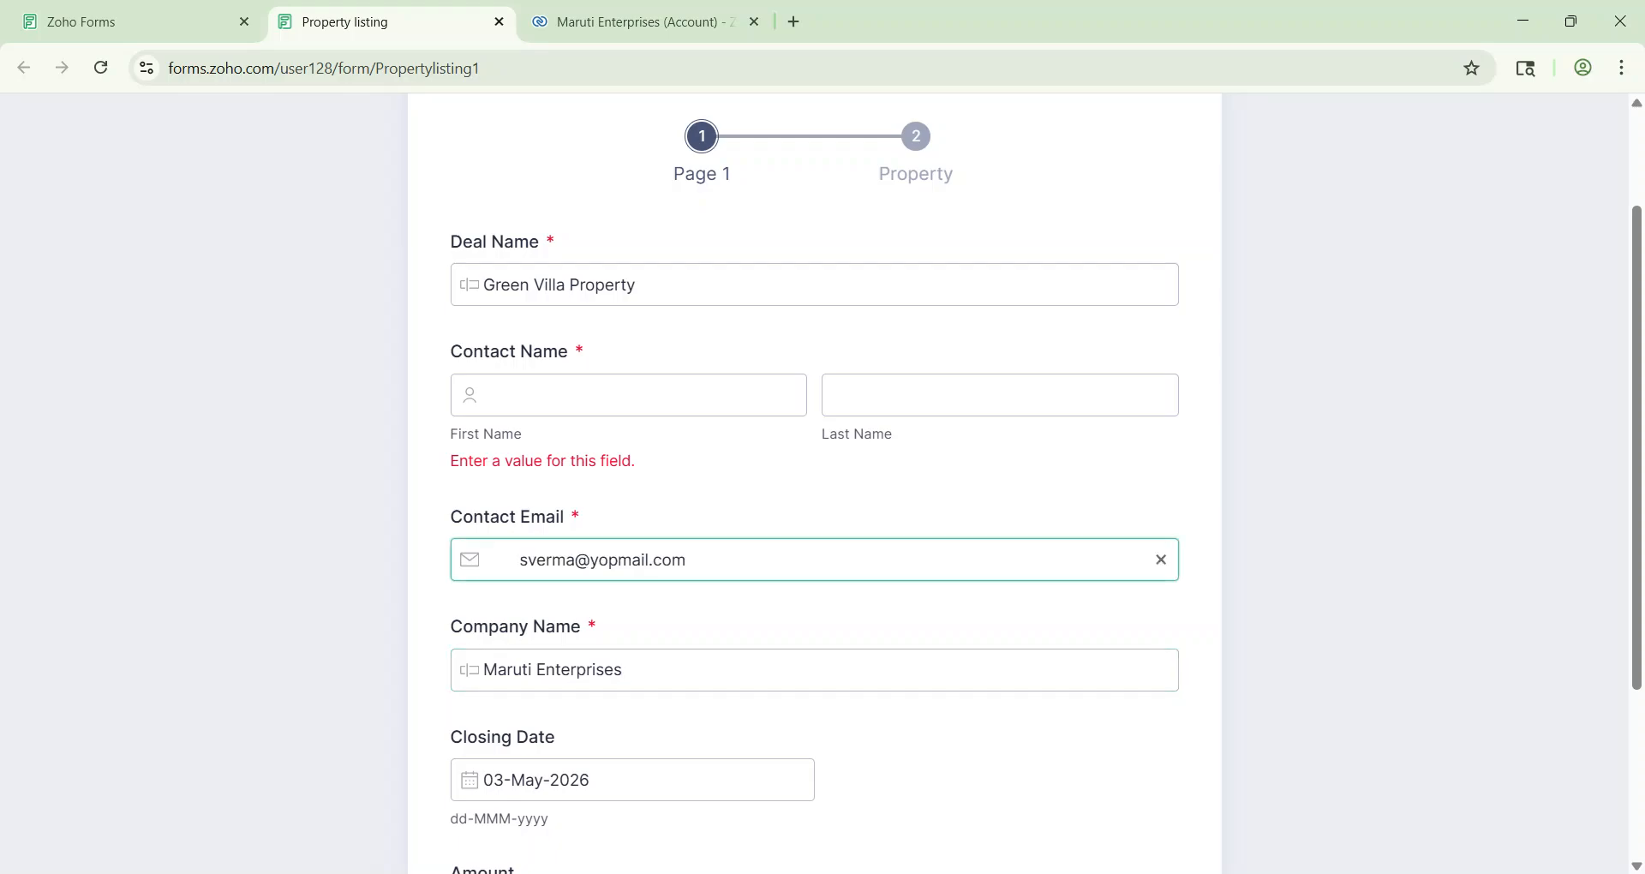
pyautogui.press('BackSpace')
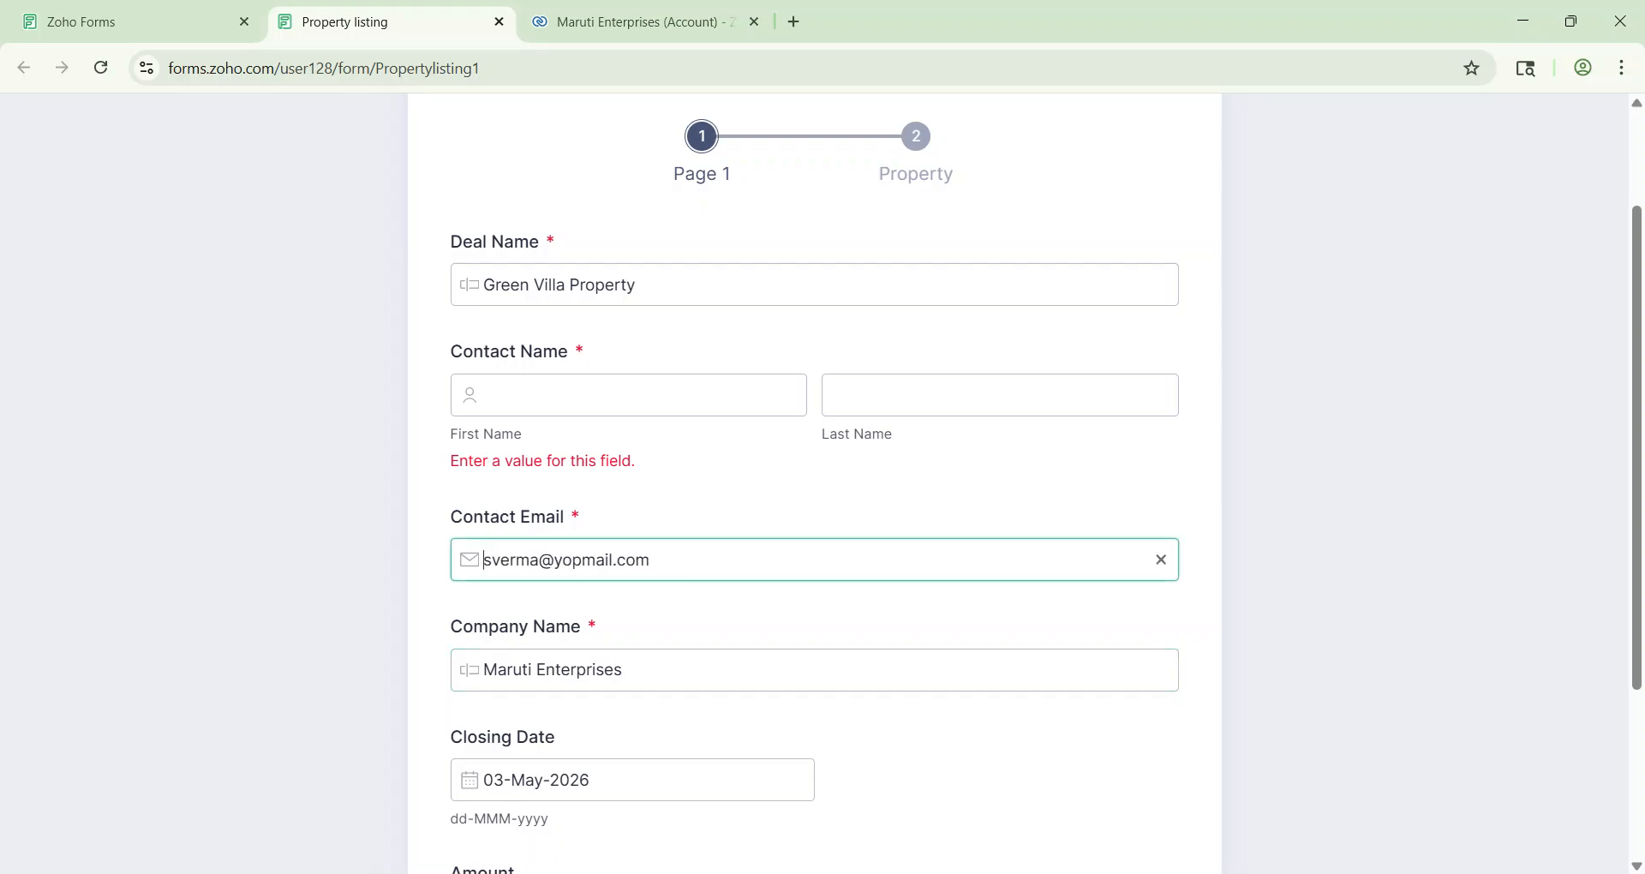
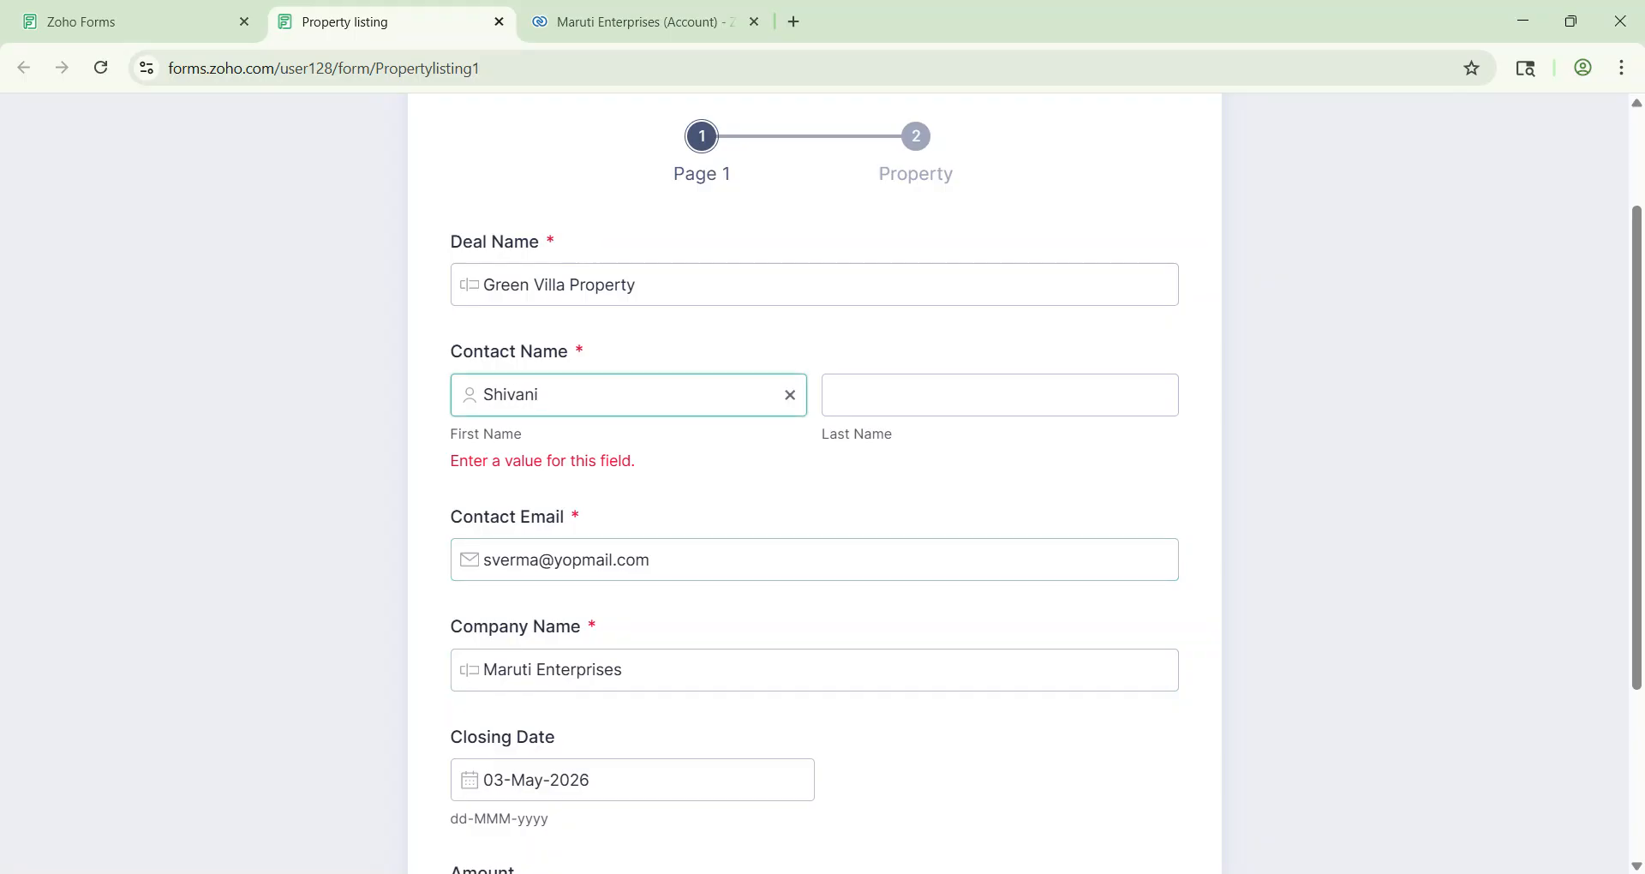
pyautogui.press('Tab')
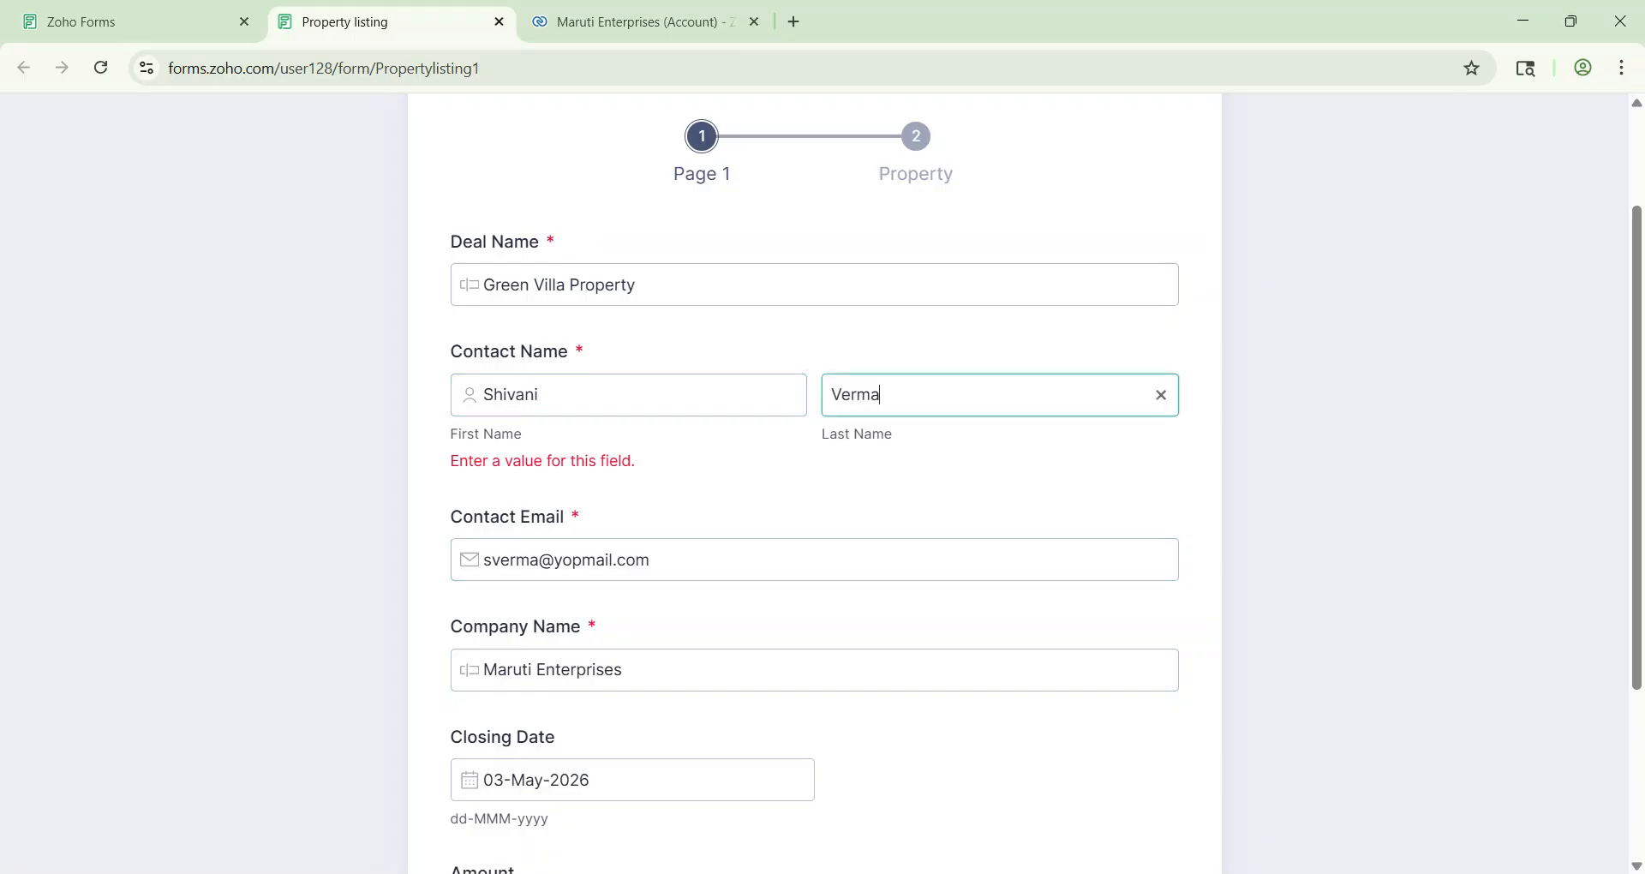
# Step: Set the Closing Date to 31-May-2026 and begin entering the 100000 amount
pyautogui.scroll(-2, 969, 518)
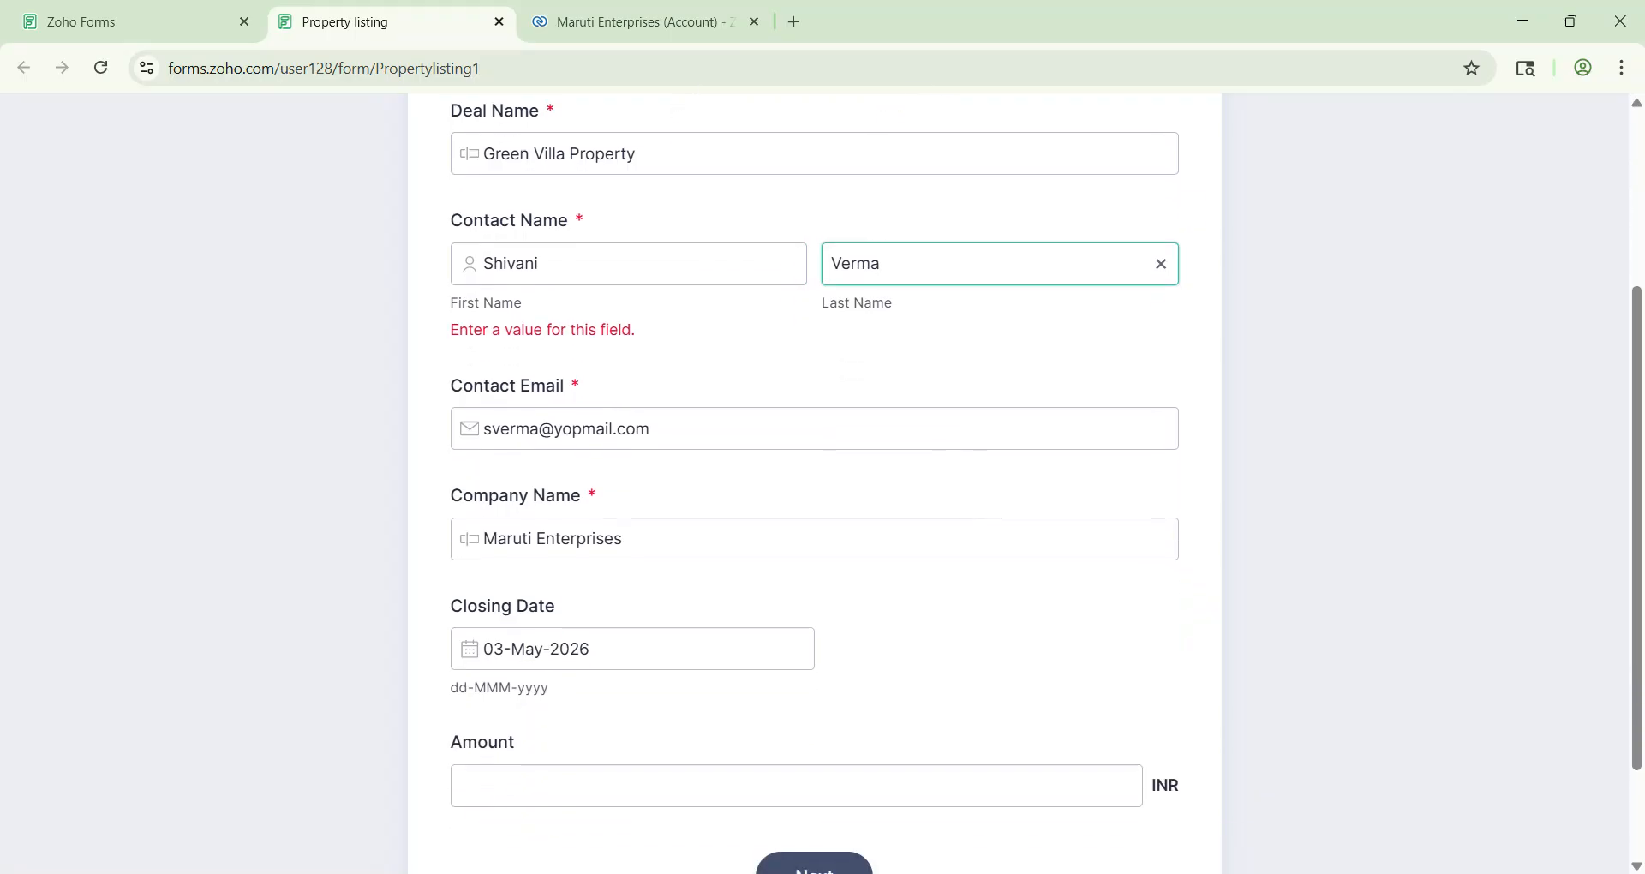
pyautogui.scroll(-2, 632, 516)
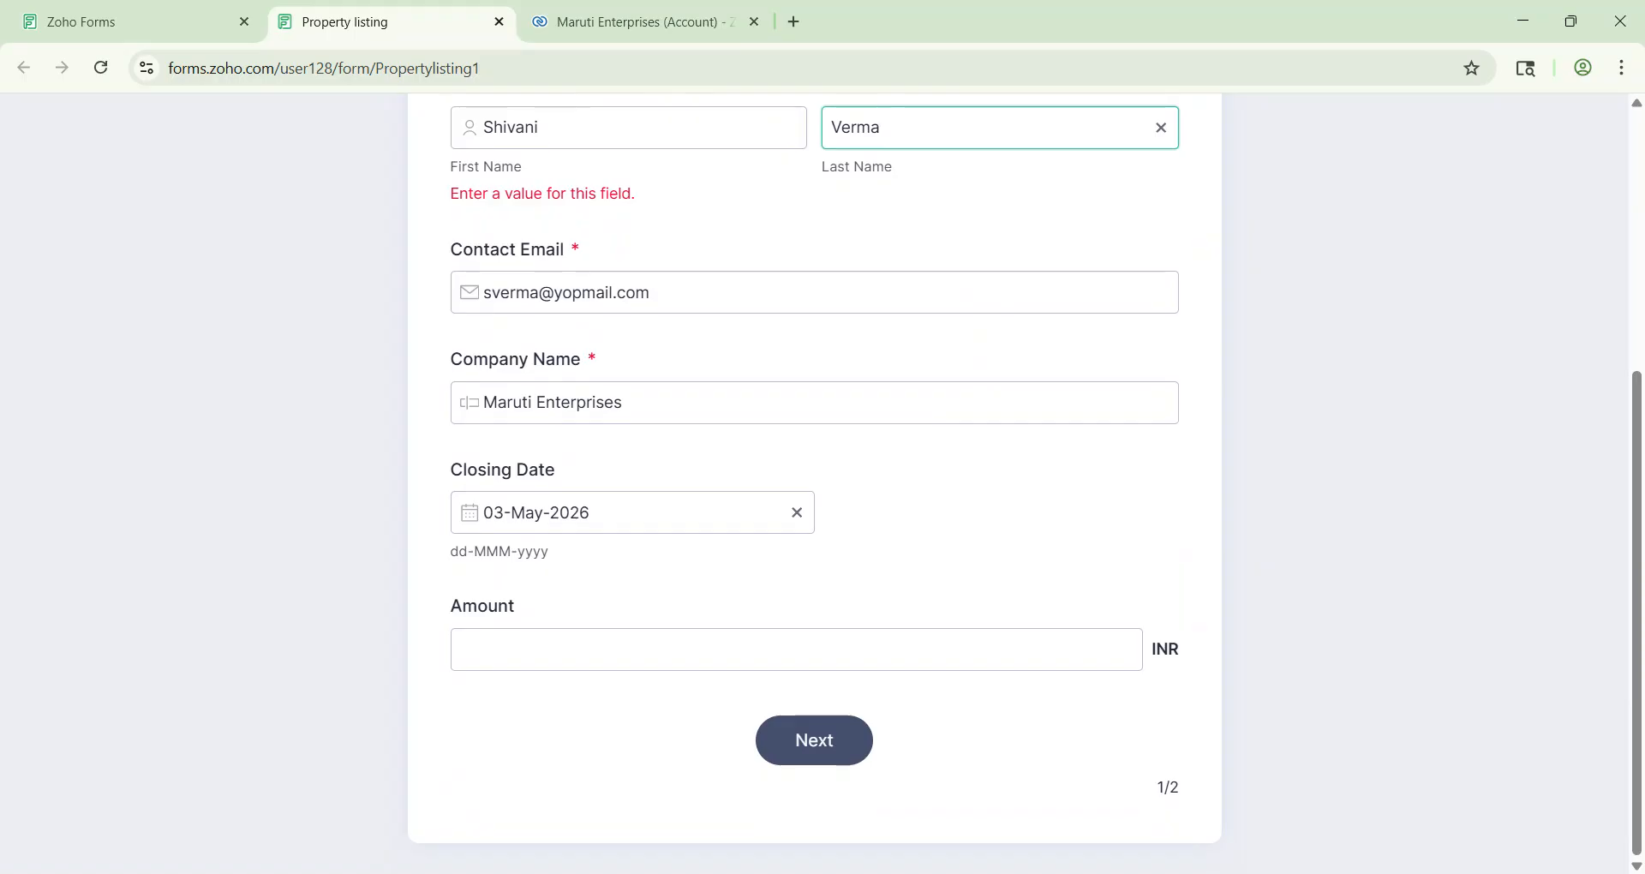
pyautogui.click(632, 516)
pyautogui.click(489, 471)
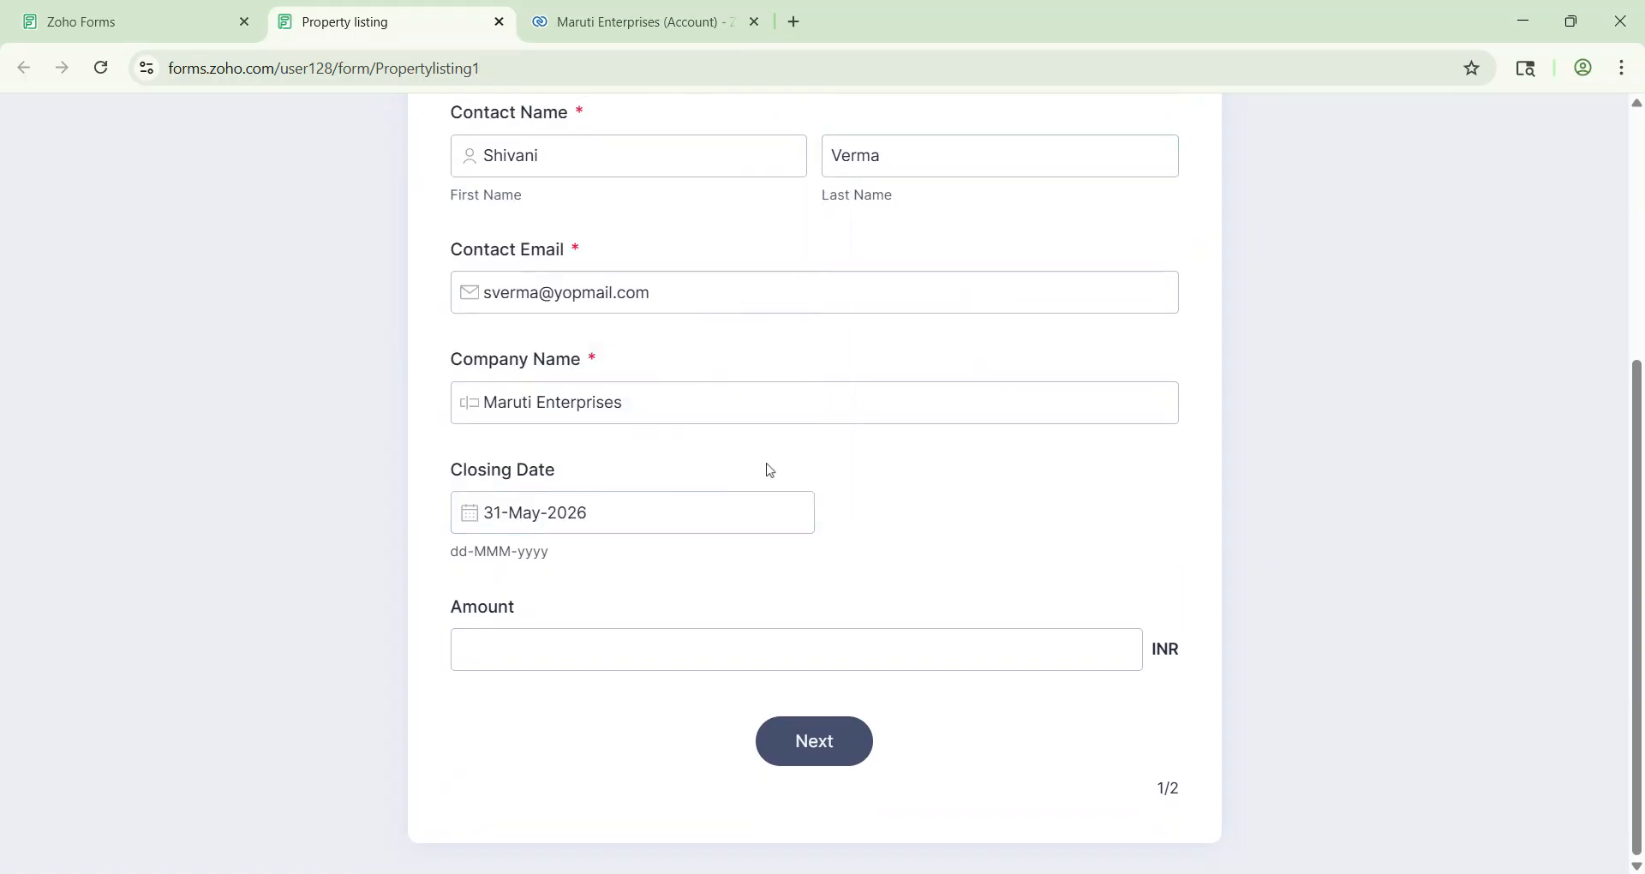
pyautogui.click(634, 649)
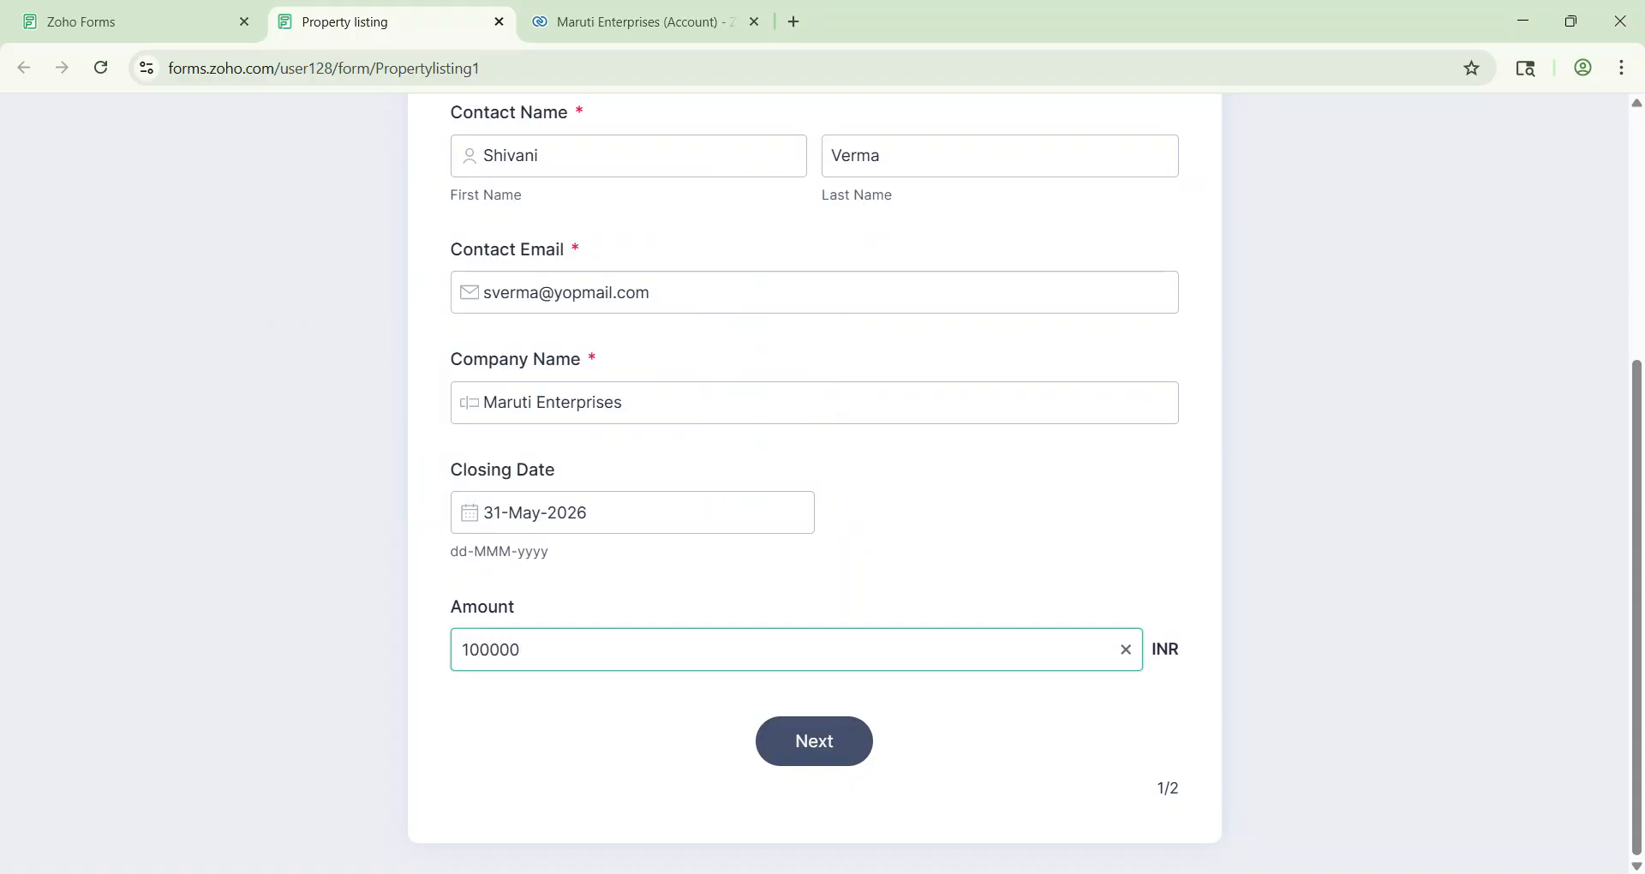
# Step: On the Property page, enter Property Name 'Green Villa' and Property Location 'Maruti Stadium'
pyautogui.click(826, 740)
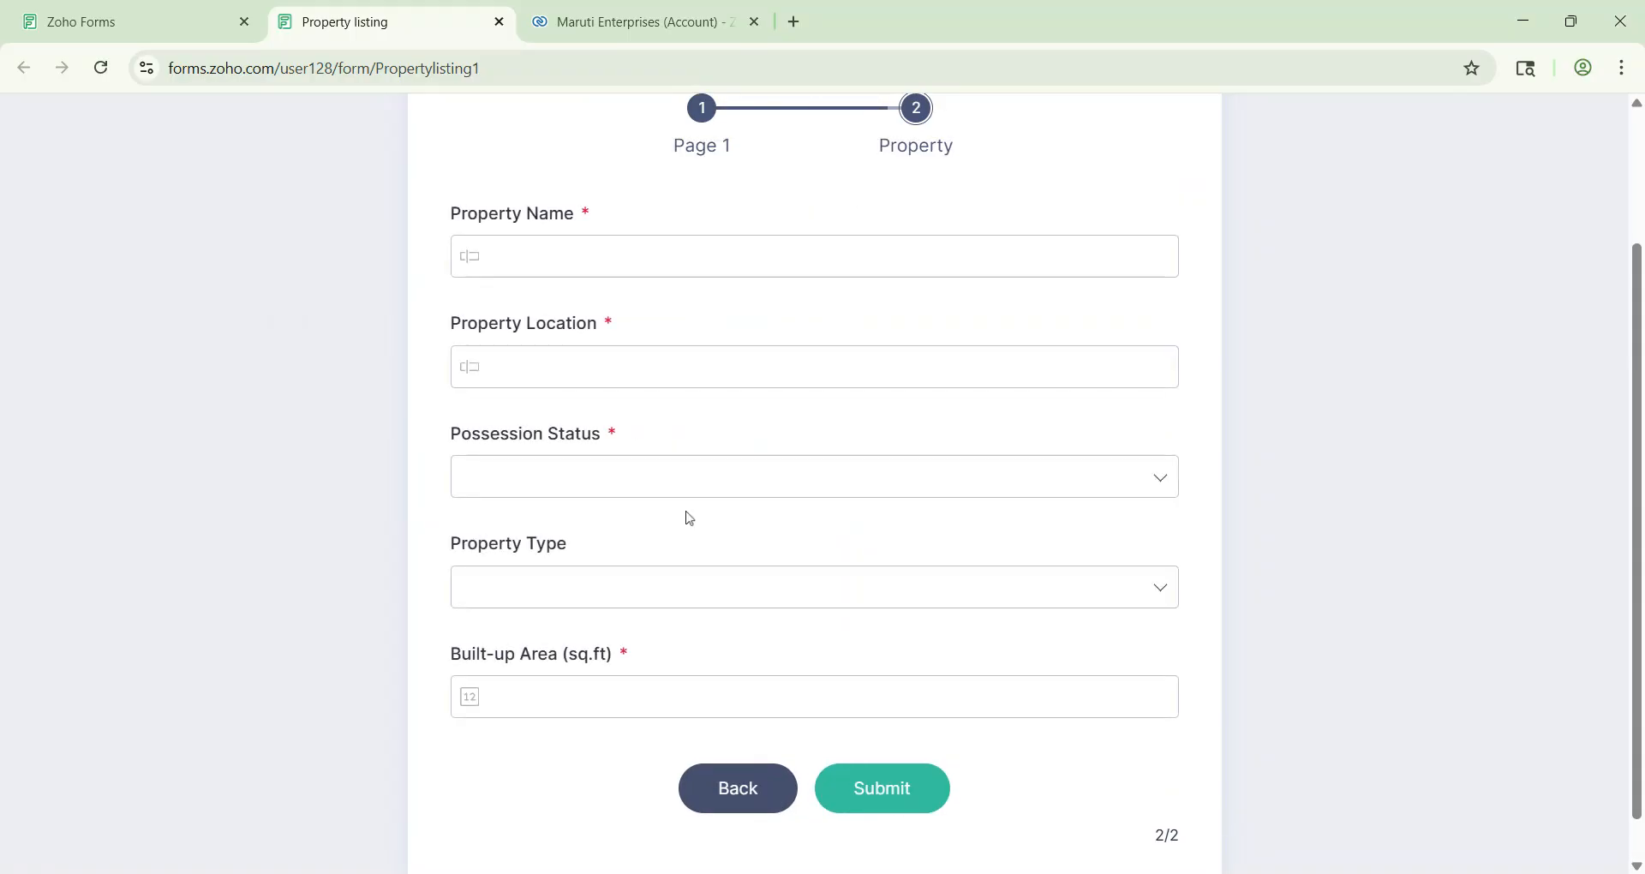
pyautogui.click(514, 248)
pyautogui.write('Green Villa')
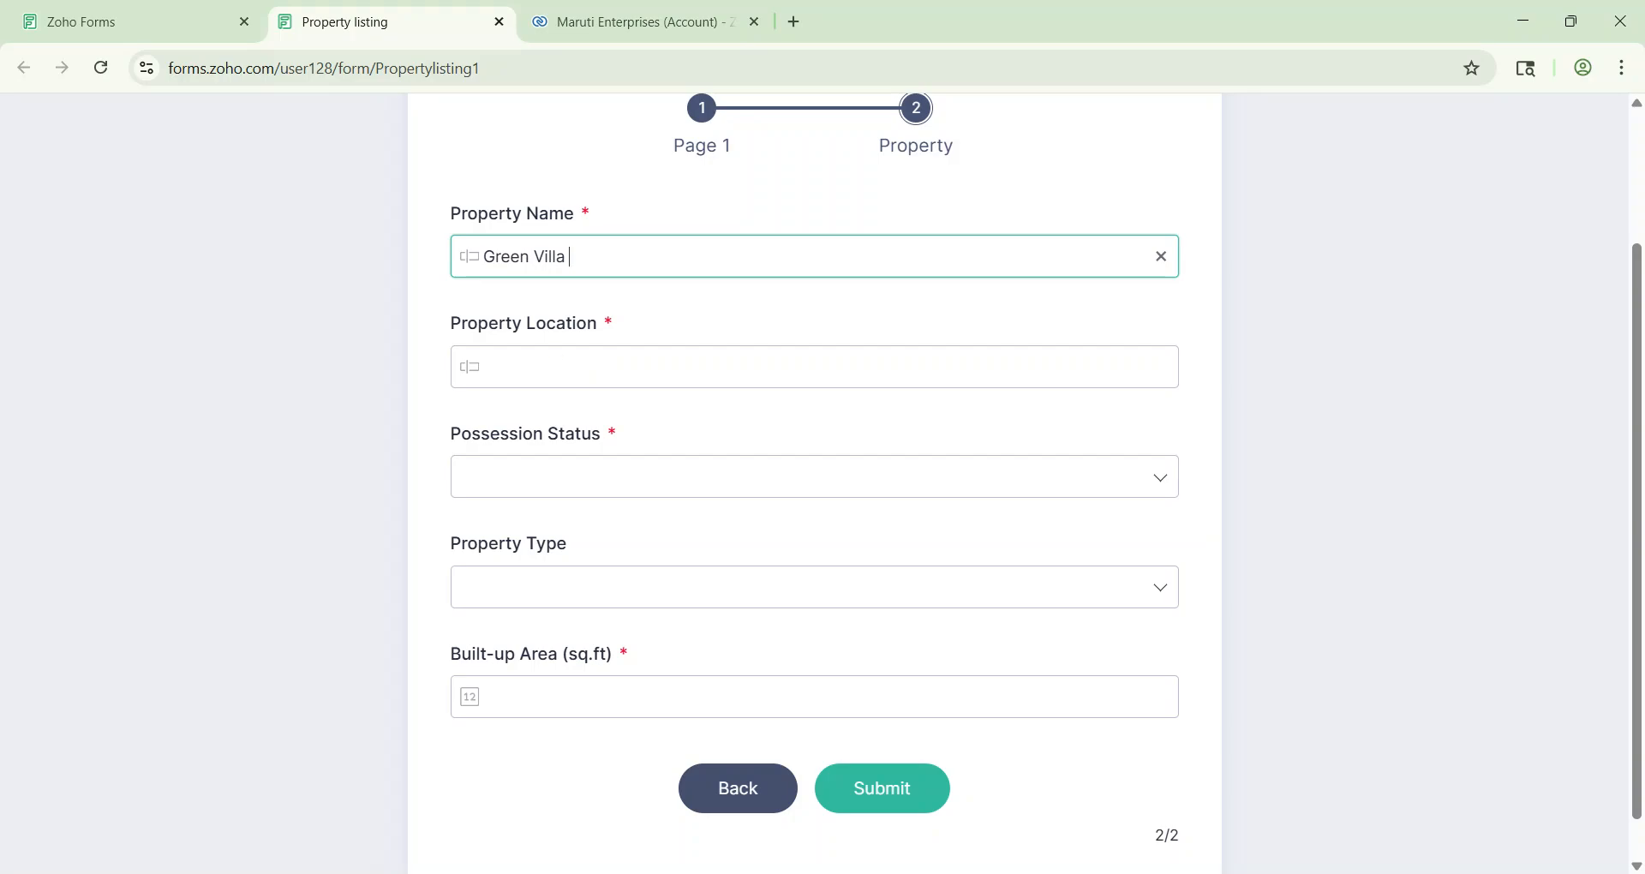
pyautogui.click(485, 367)
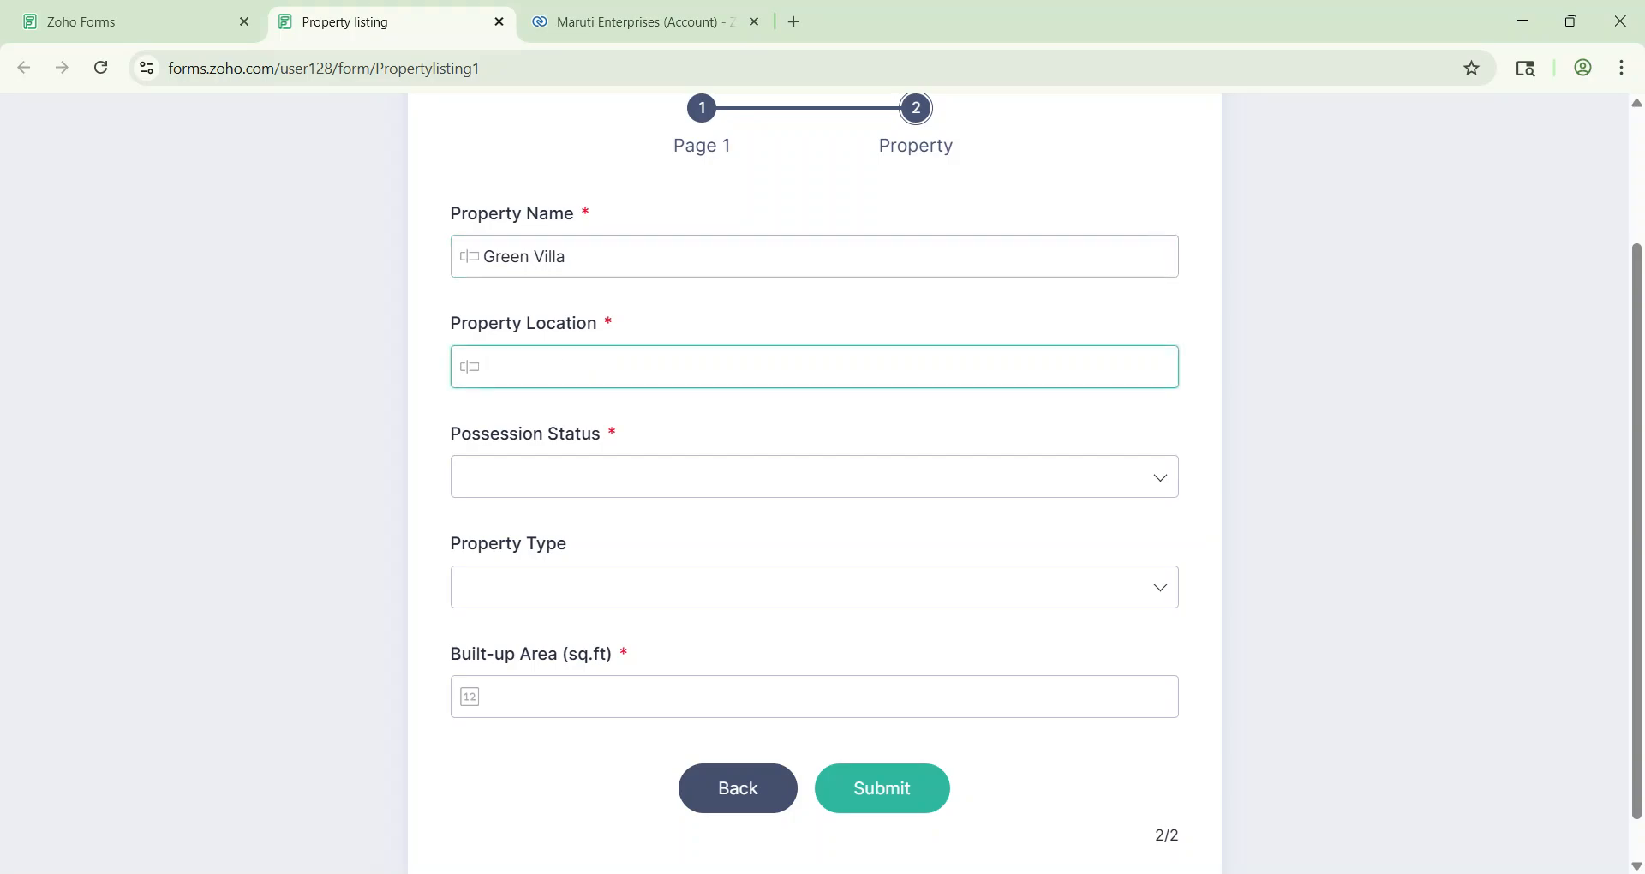
pyautogui.write('Maruti Stadium')
# Step: Set Possession Status to Under Construction and Property Type to Villa
pyautogui.click(551, 476)
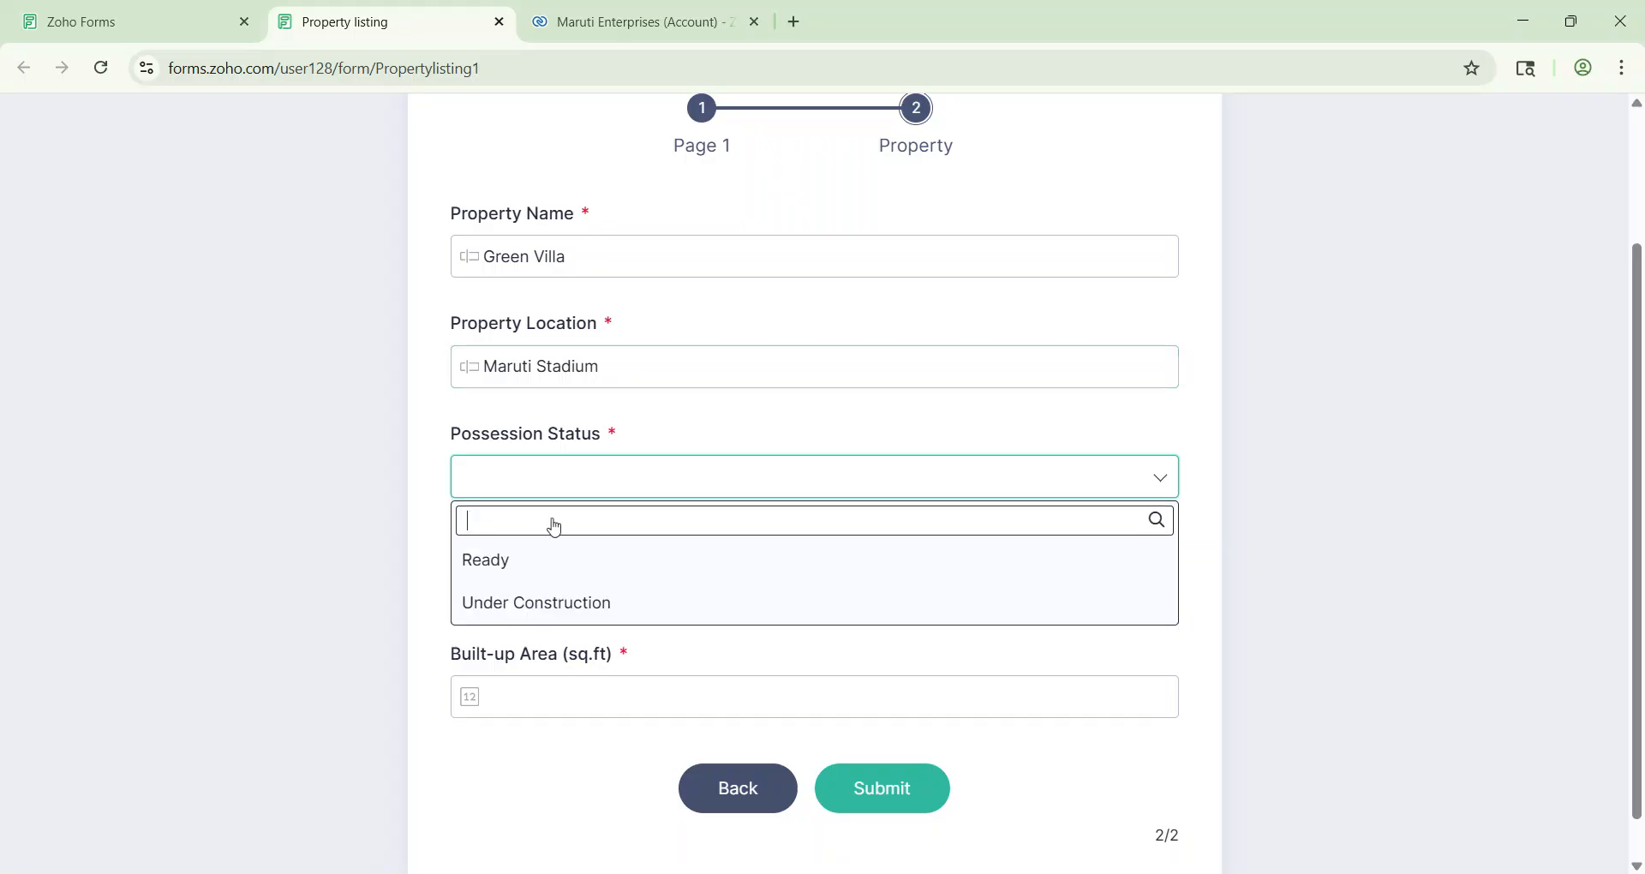
pyautogui.click(551, 564)
pyautogui.click(526, 474)
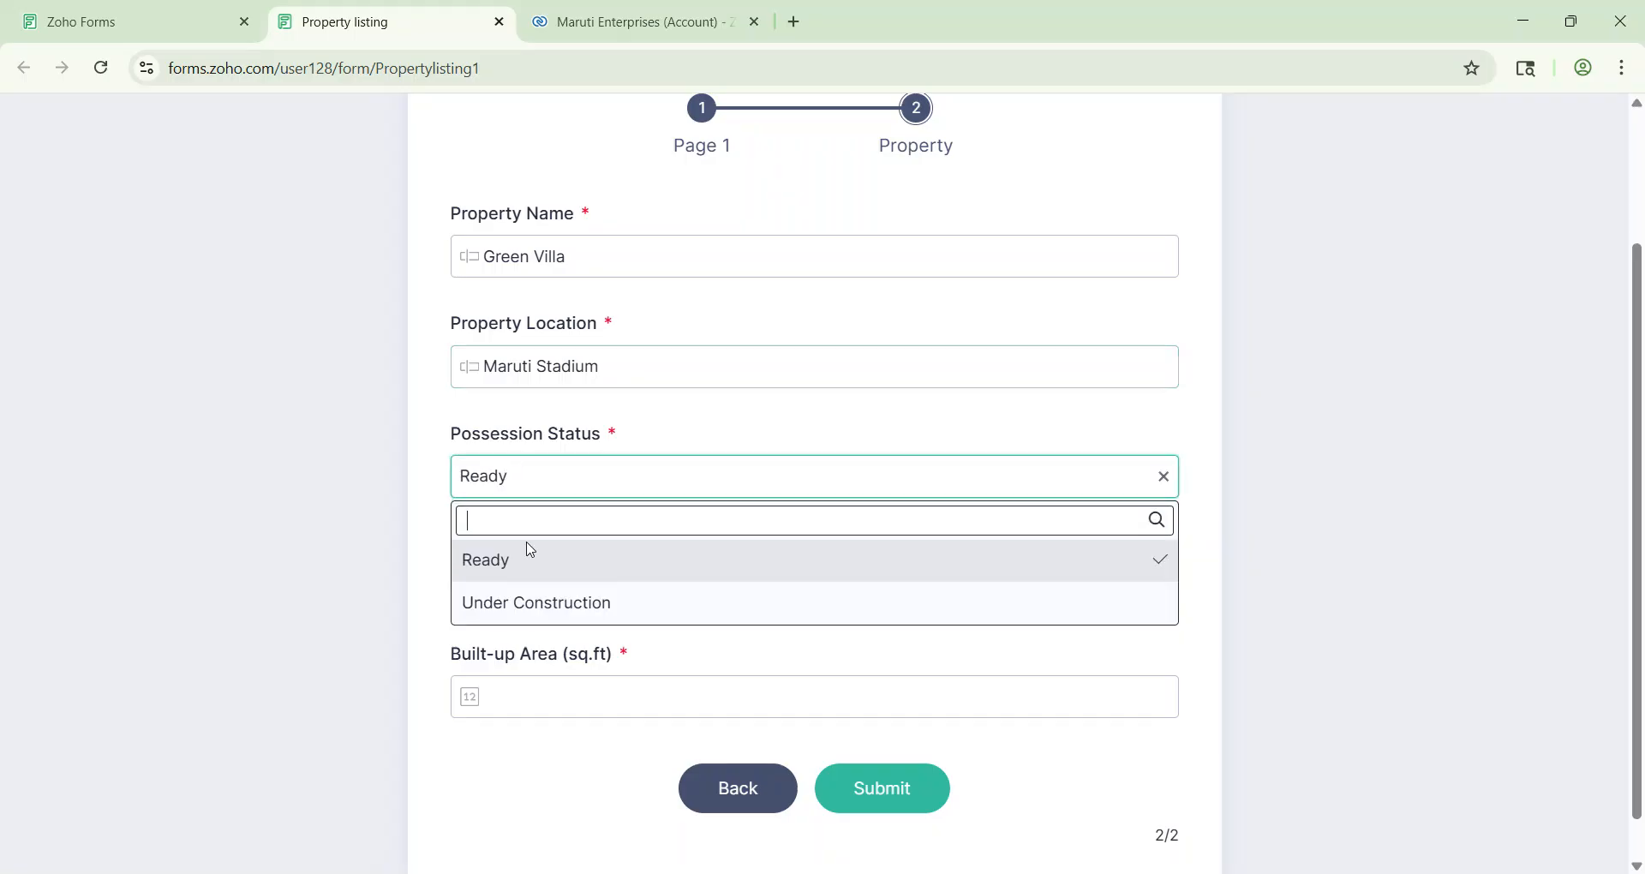
pyautogui.click(525, 599)
pyautogui.click(592, 574)
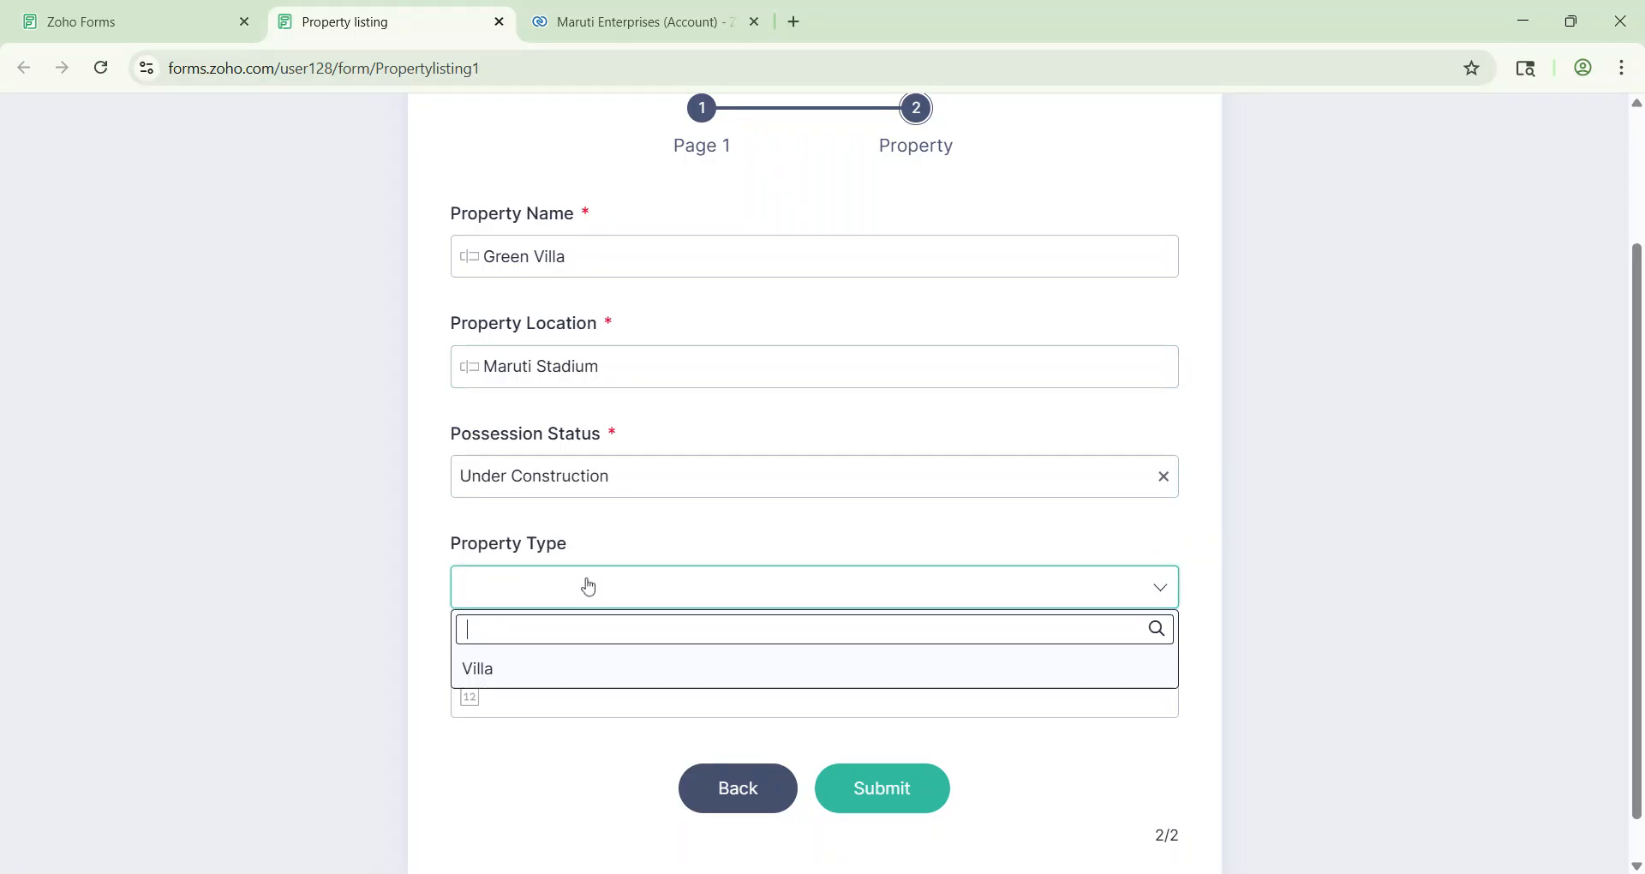
pyautogui.click(581, 671)
# Step: Enter the built-up area and submit the property listing form
pyautogui.click(583, 678)
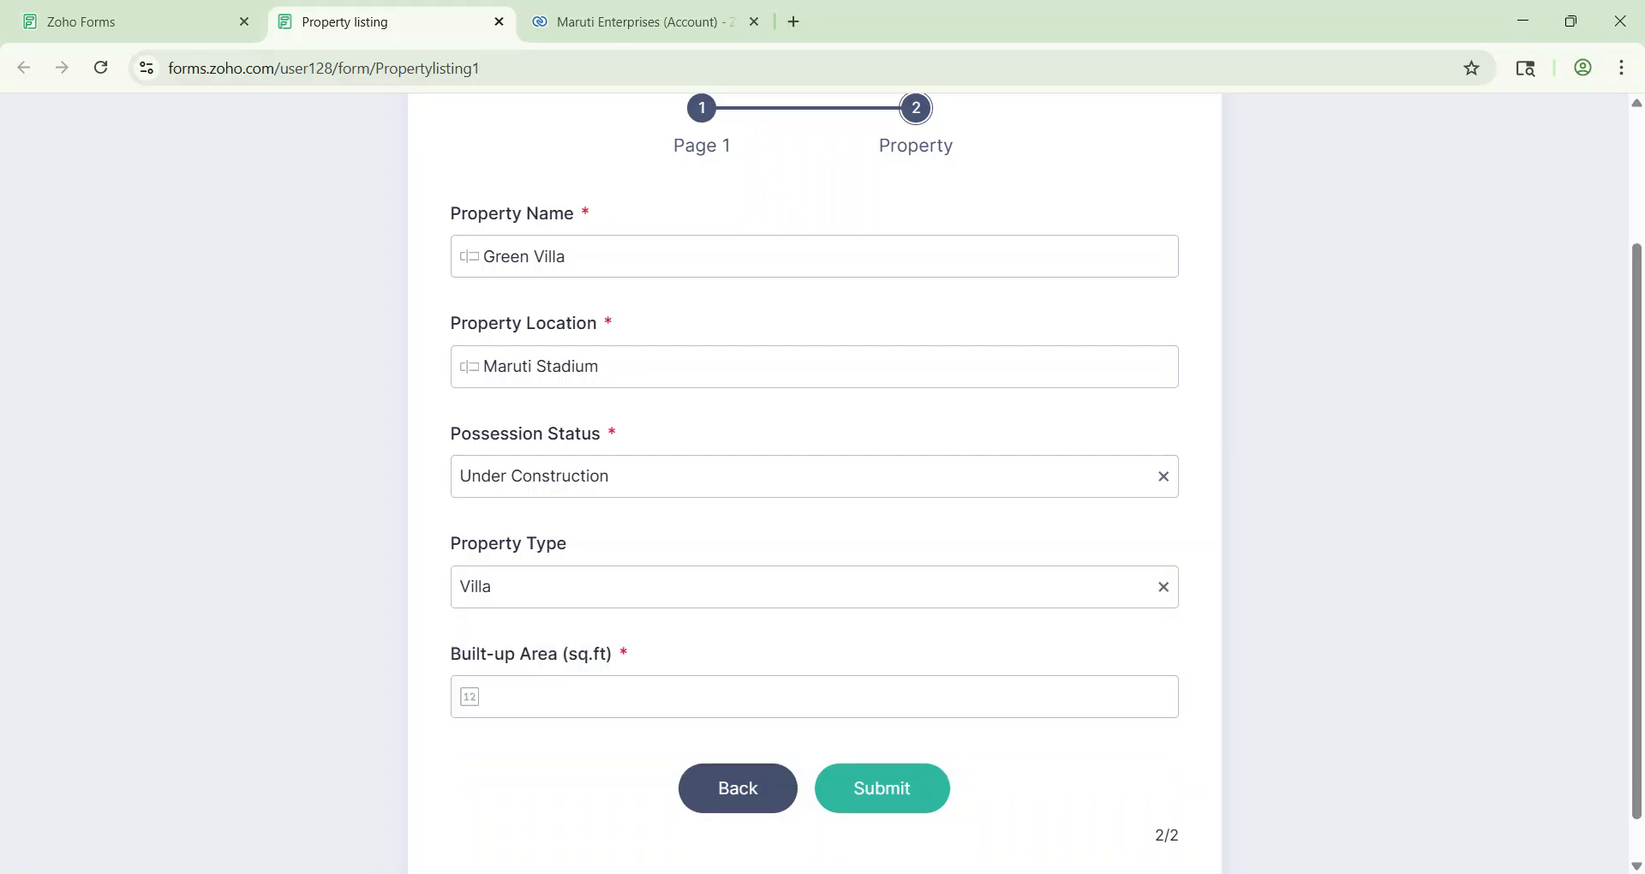
pyautogui.write('1')
pyautogui.write('200')
pyautogui.click(551, 818)
pyautogui.click(899, 793)
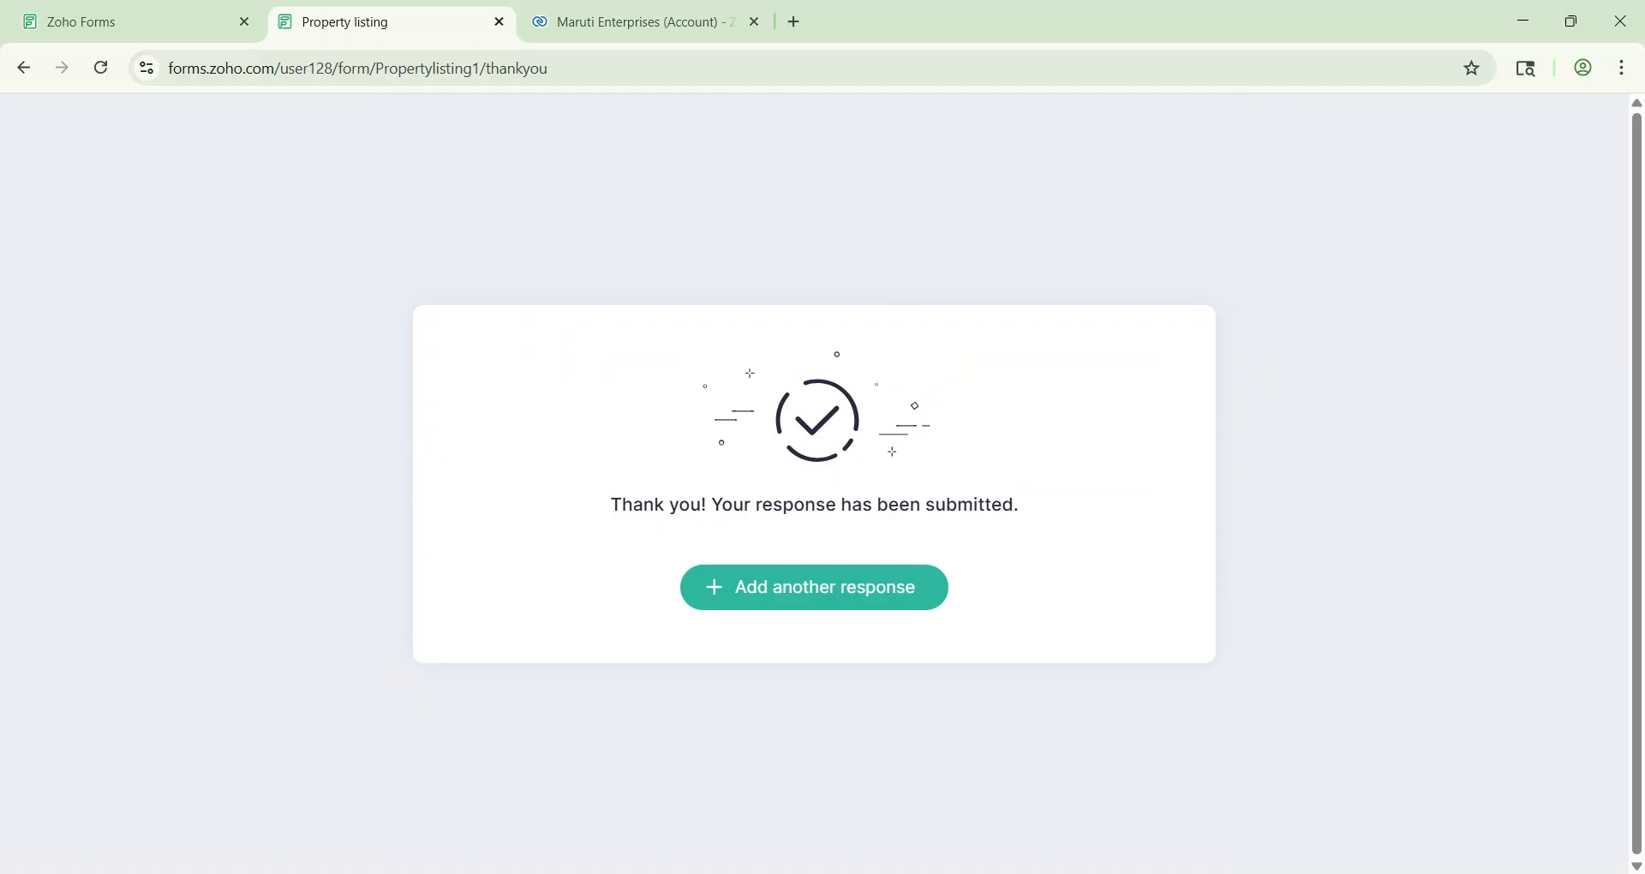
# Step: In Zoho CRM, reload the Deals list and open the new Green Villa Property deal
pyautogui.click(643, 22)
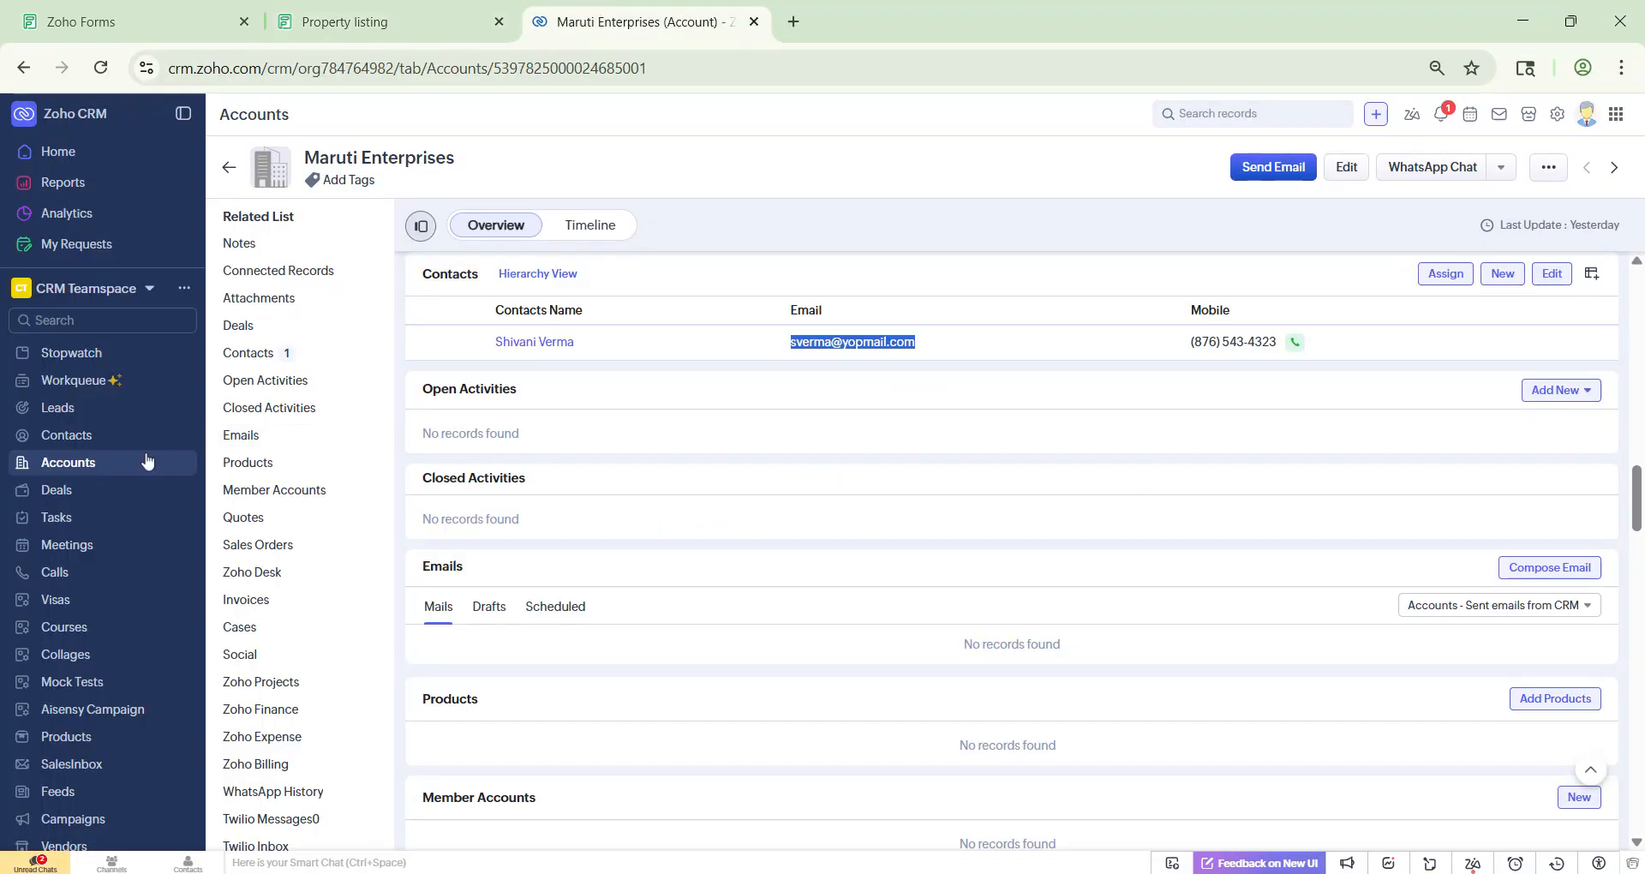
pyautogui.click(80, 495)
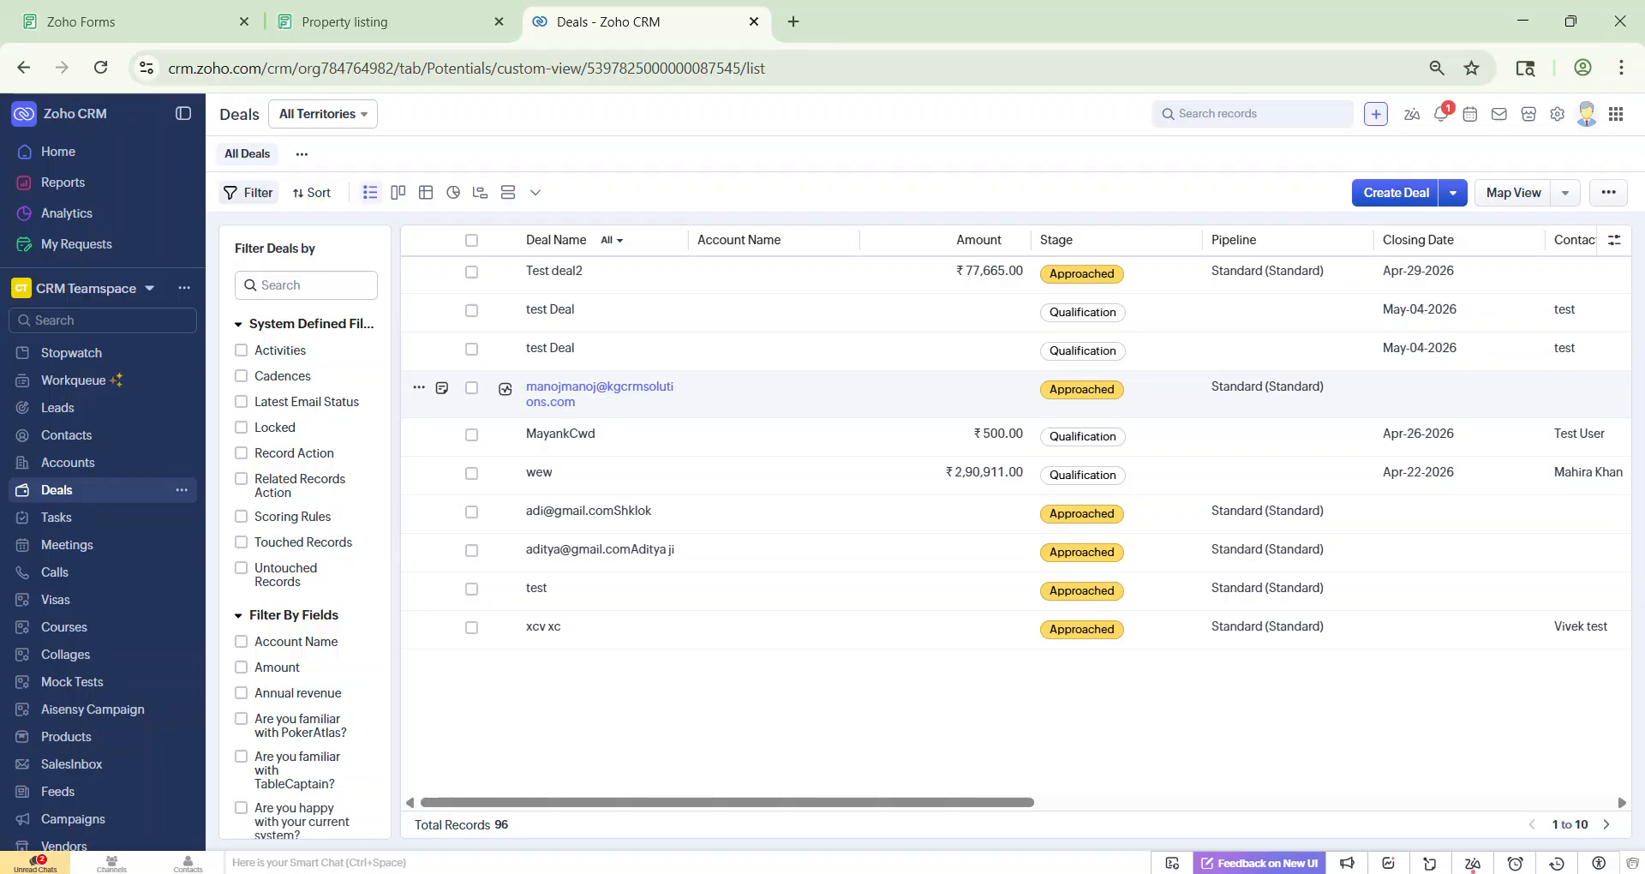
pyautogui.press('F5')
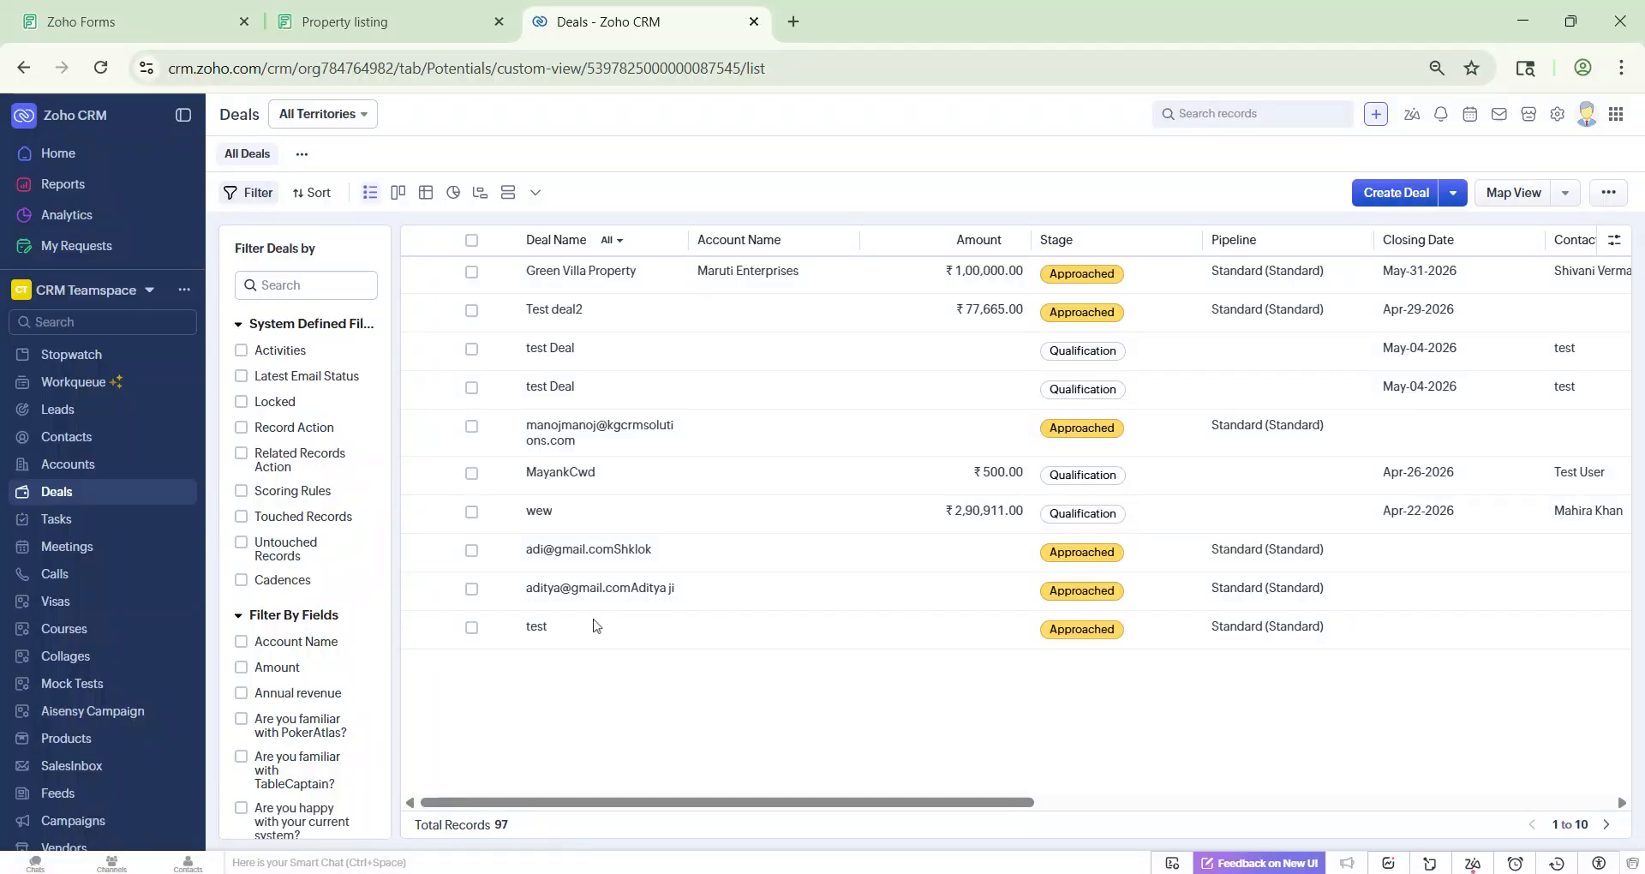
pyautogui.click(659, 287)
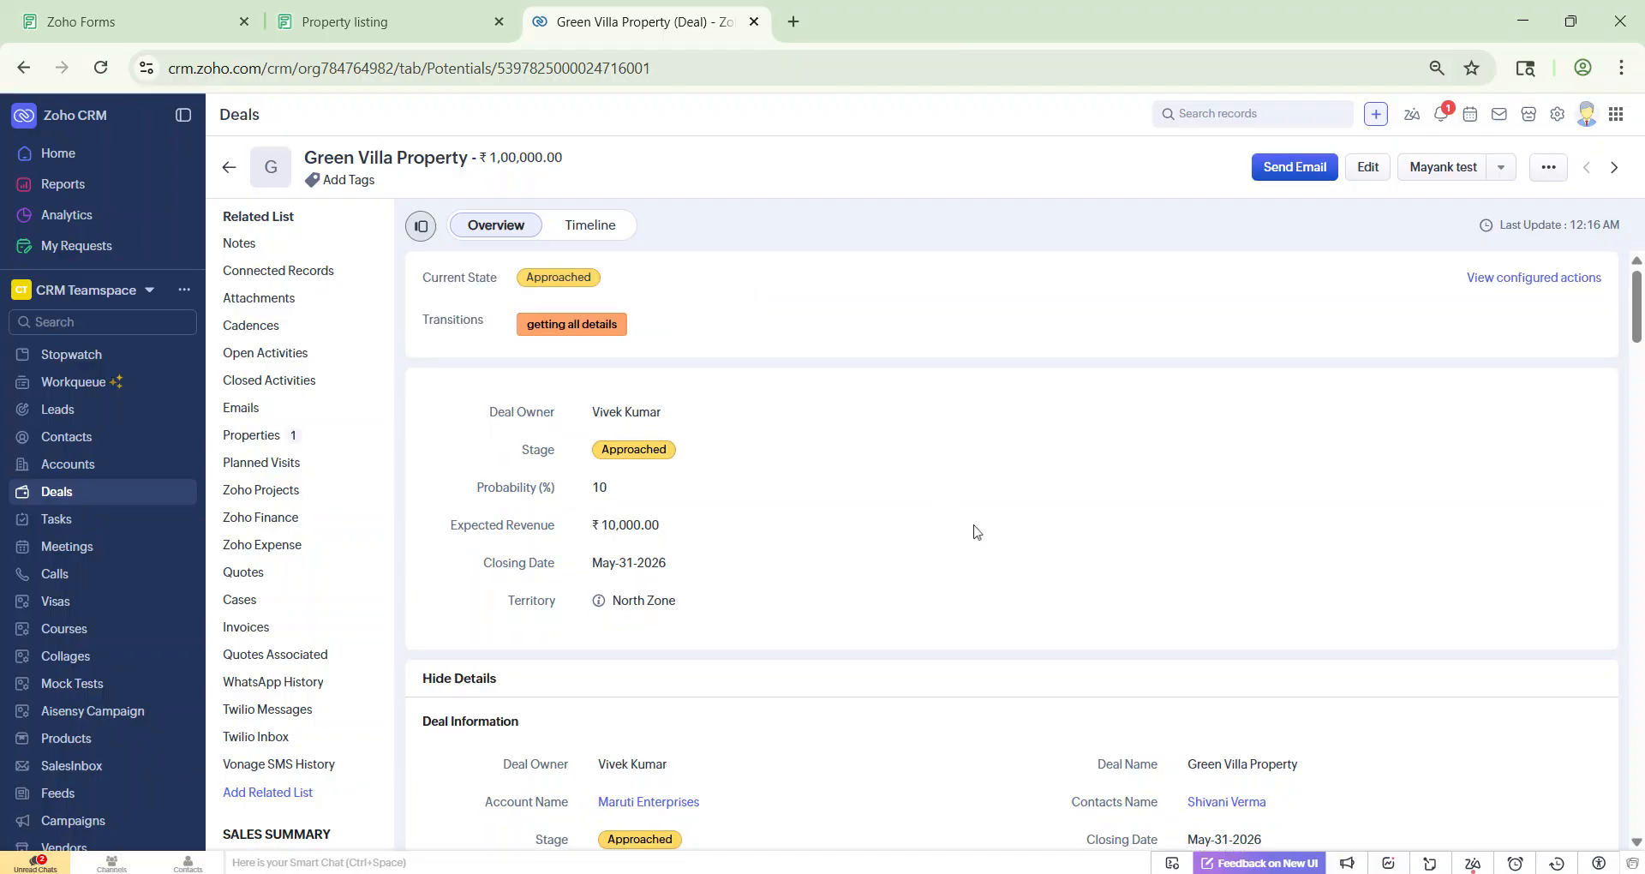
# Step: Check the deal's linked Properties and open the Green Villa property record in a new tab
pyautogui.scroll(-4, 981, 542)
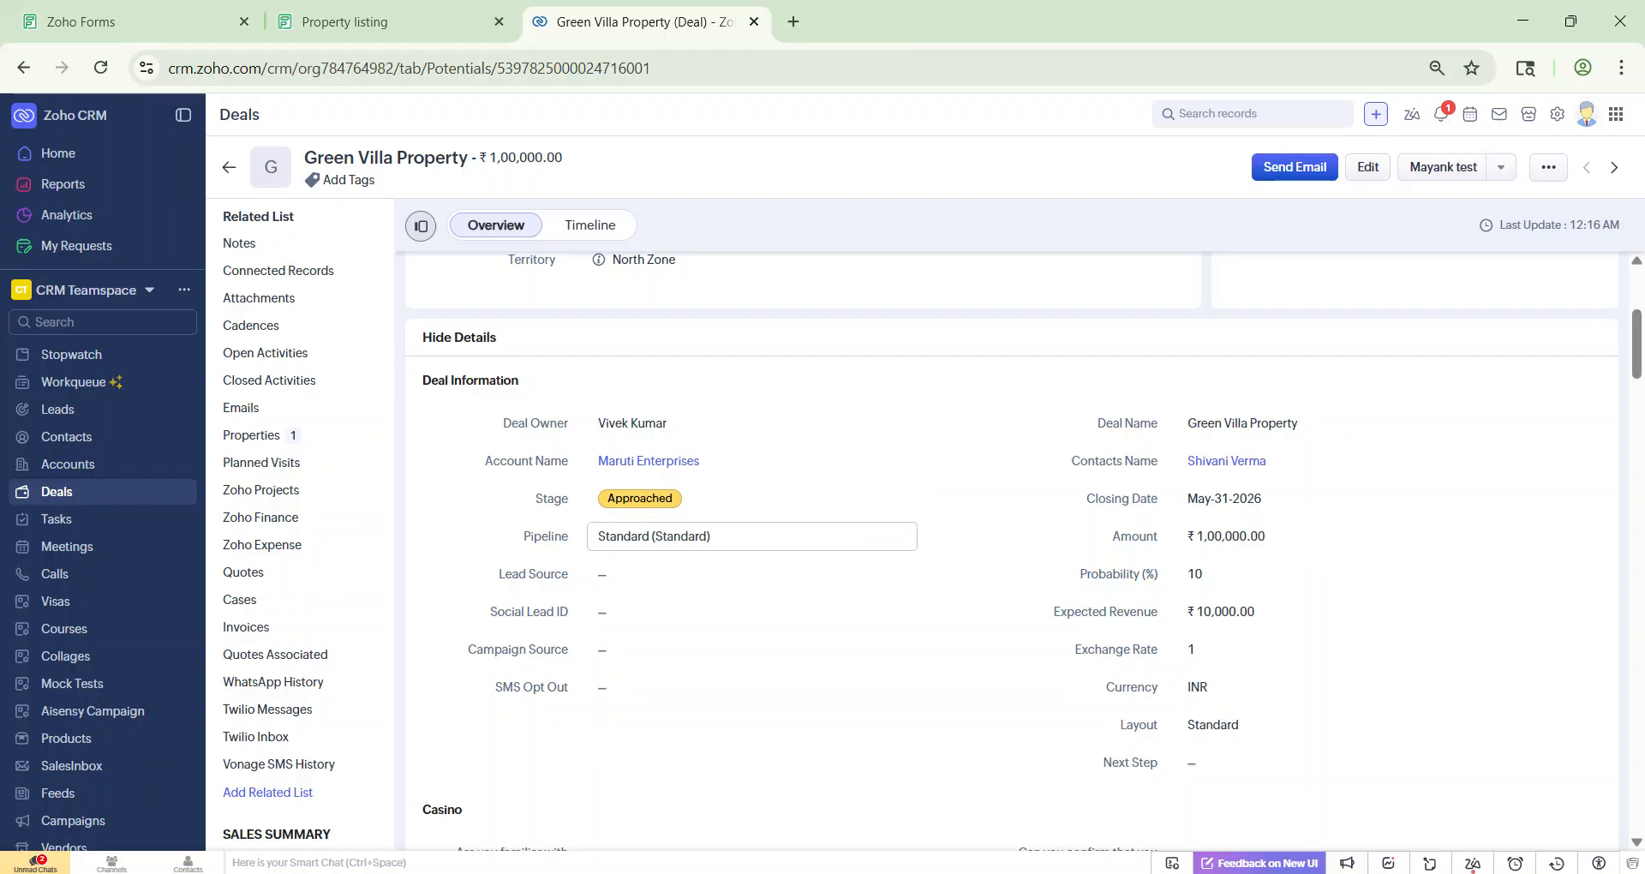
pyautogui.click(251, 437)
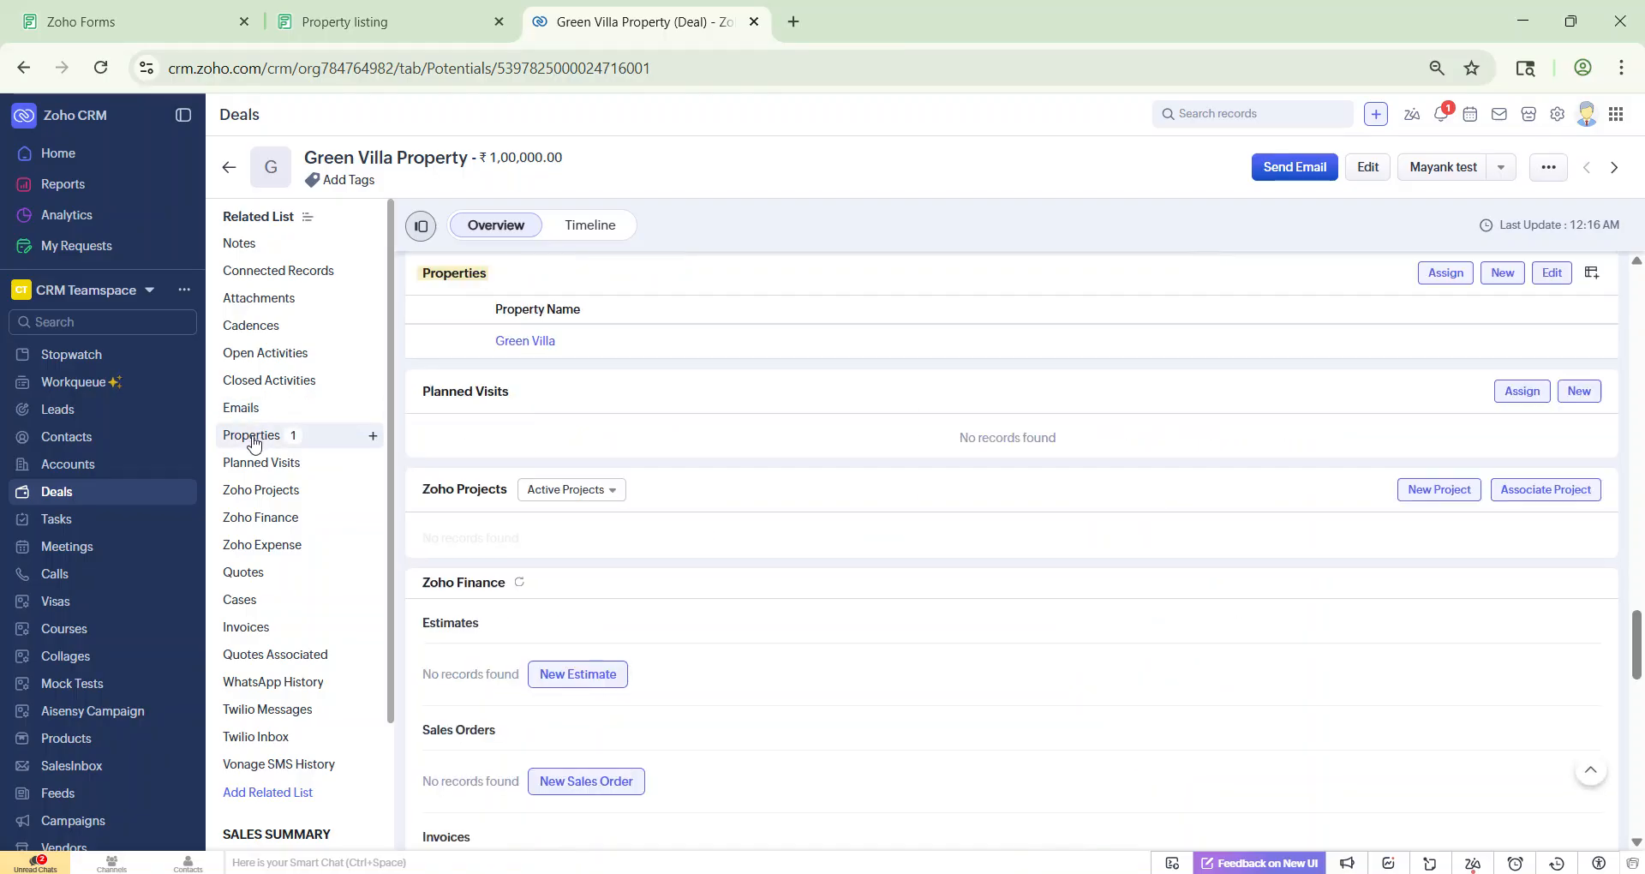
pyautogui.middleClick(525, 341)
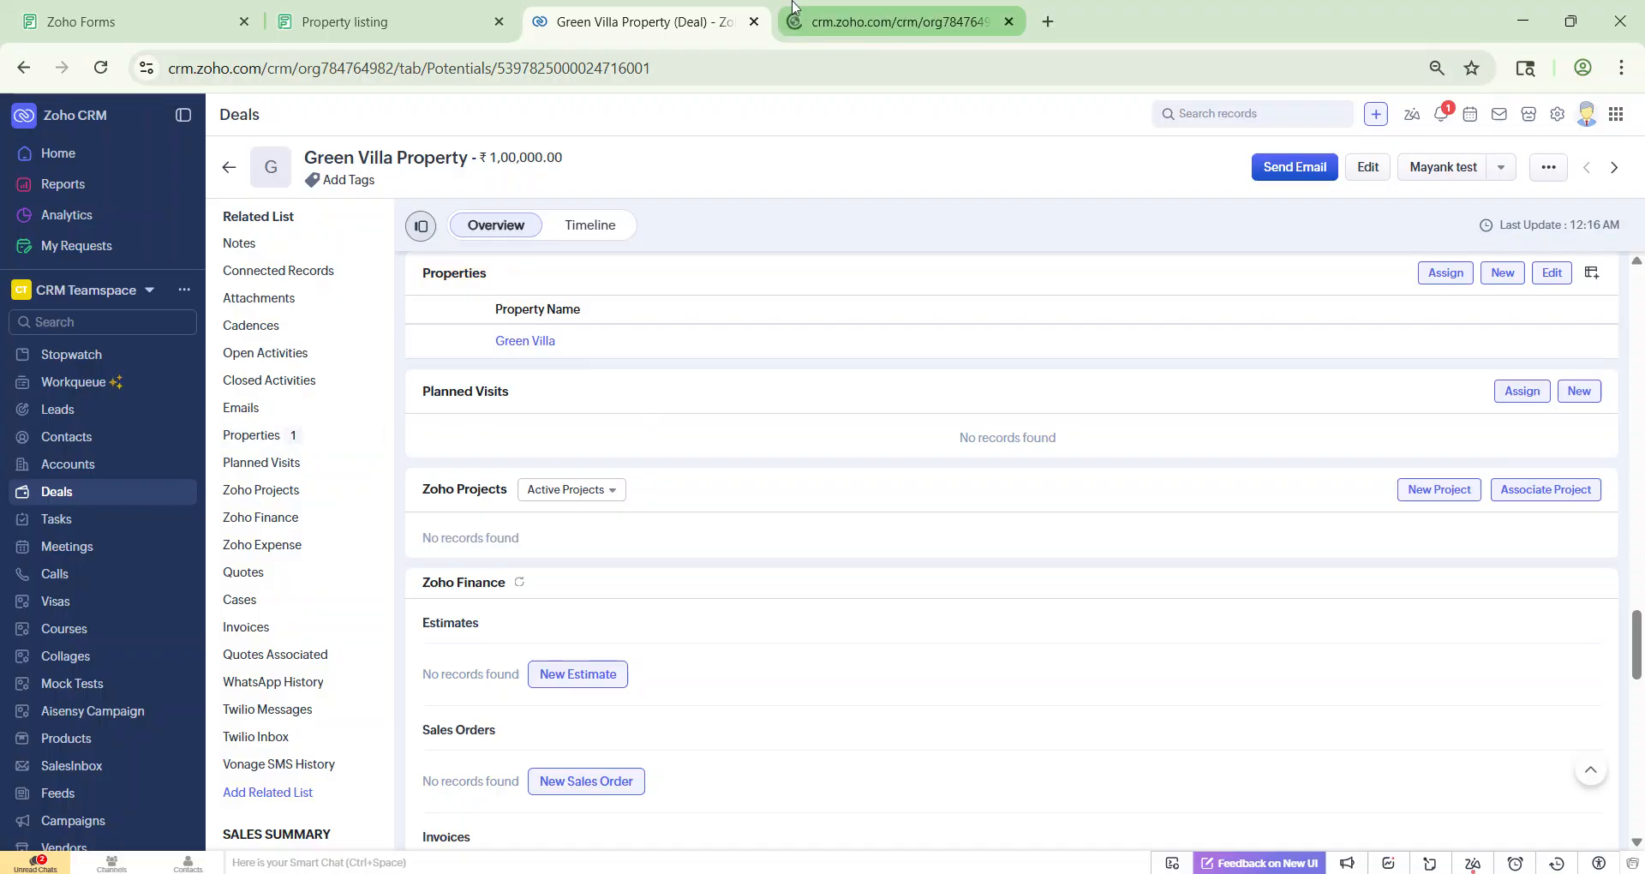
# Step: Show the Green Villa CRM record: Maruti Stadium, Villa, Under Construction, 200 sq.ft, ₹1,00,000.00
pyautogui.click(795, 17)
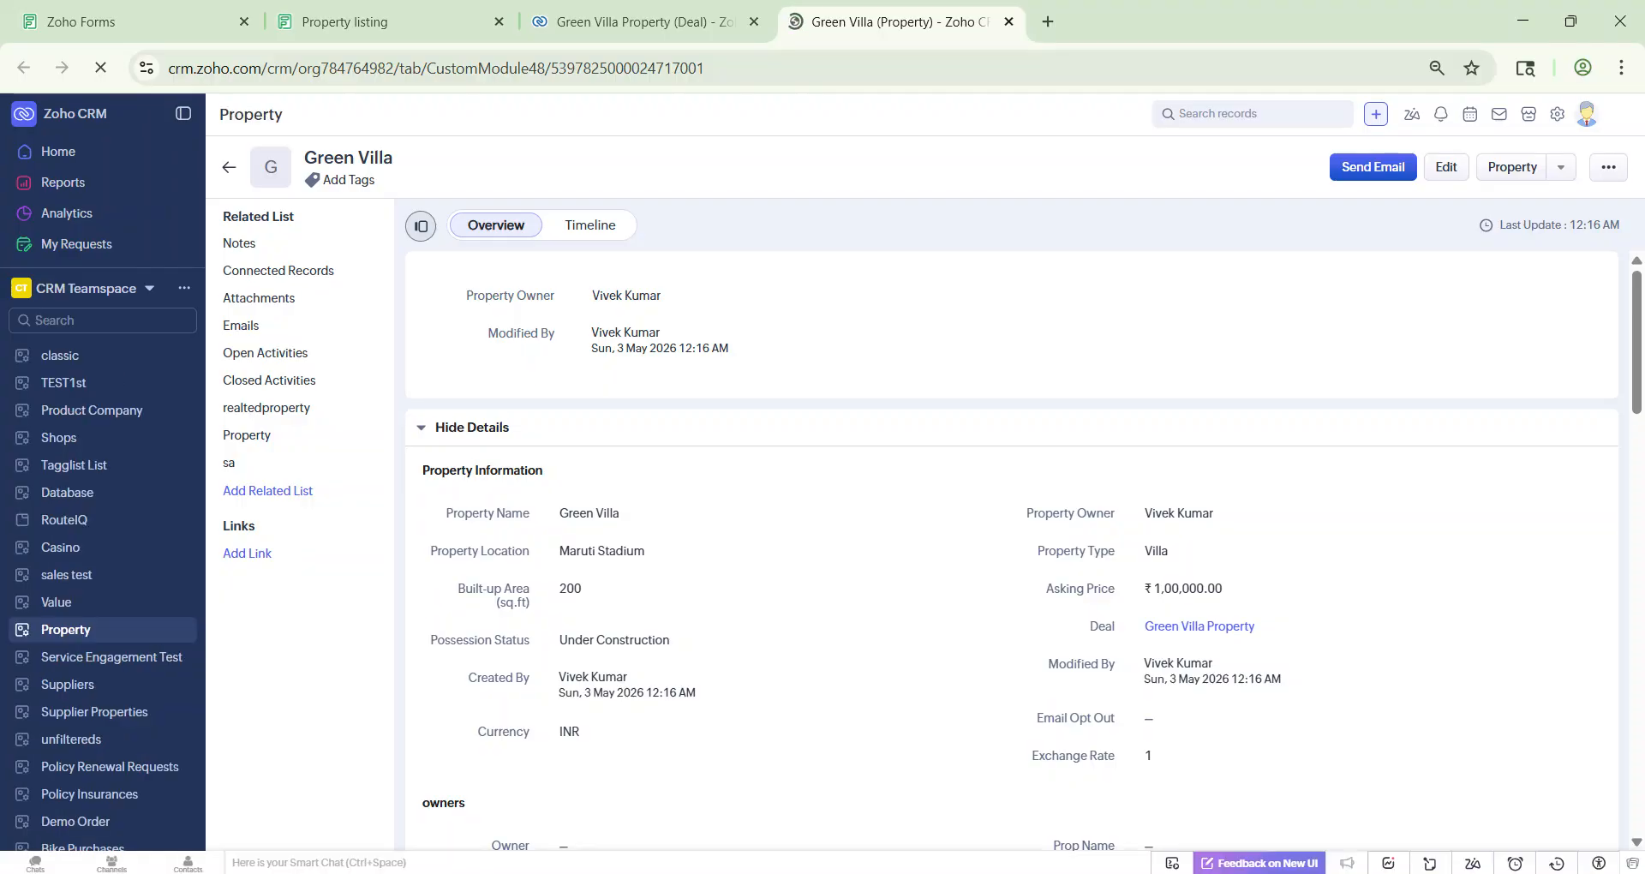
pyautogui.scroll(-2, 678, 443)
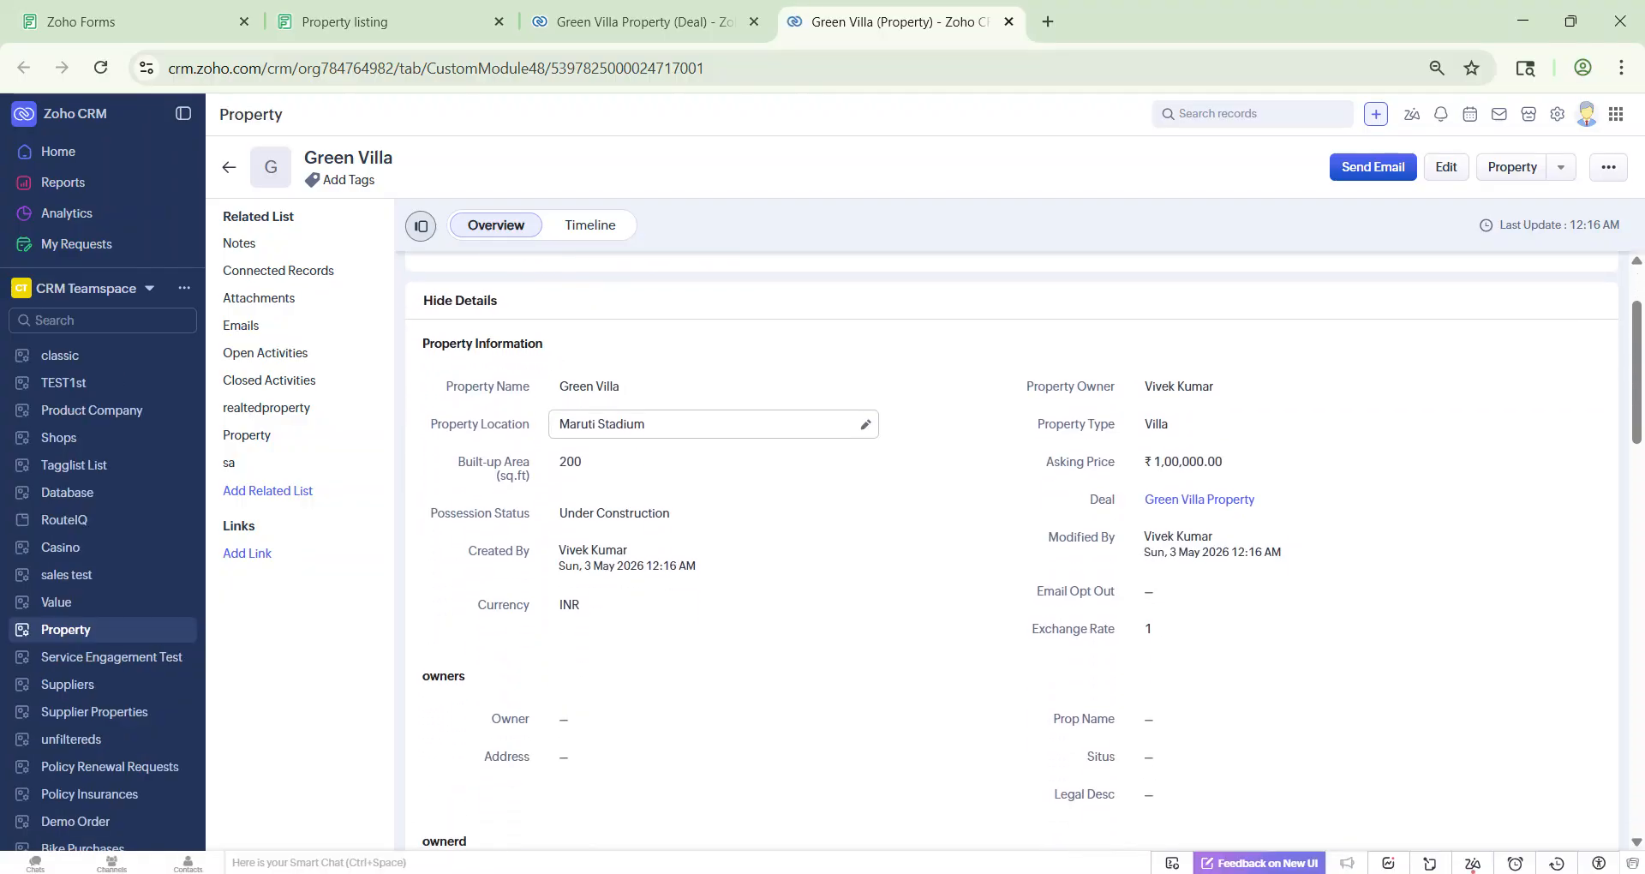